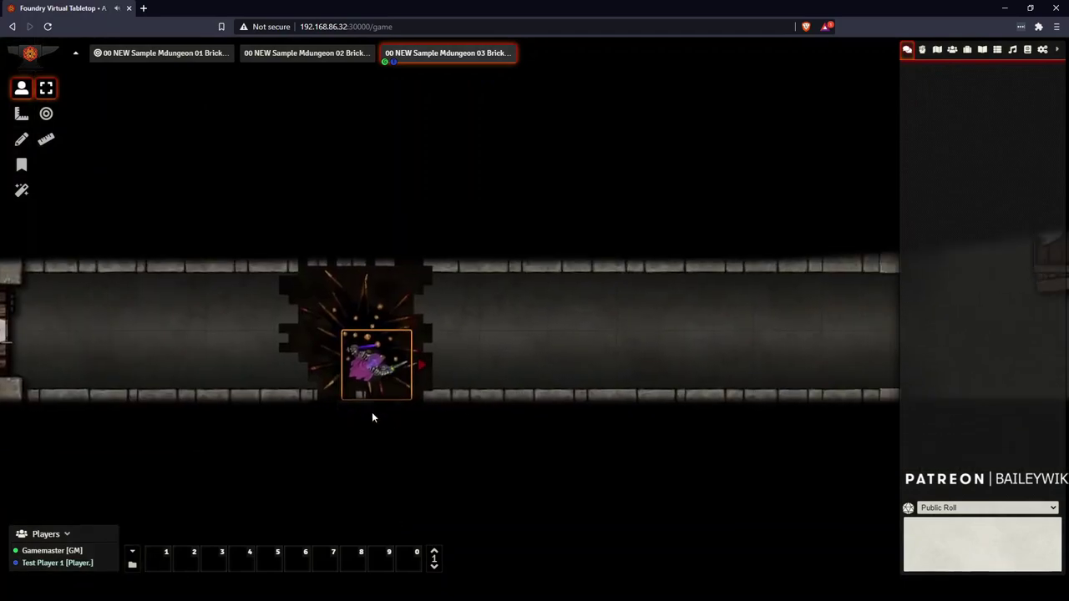
Step: Walk the token through the corridor teleporter and coffin, then take the stairway down to scene 04
key(Right)
key(Right)
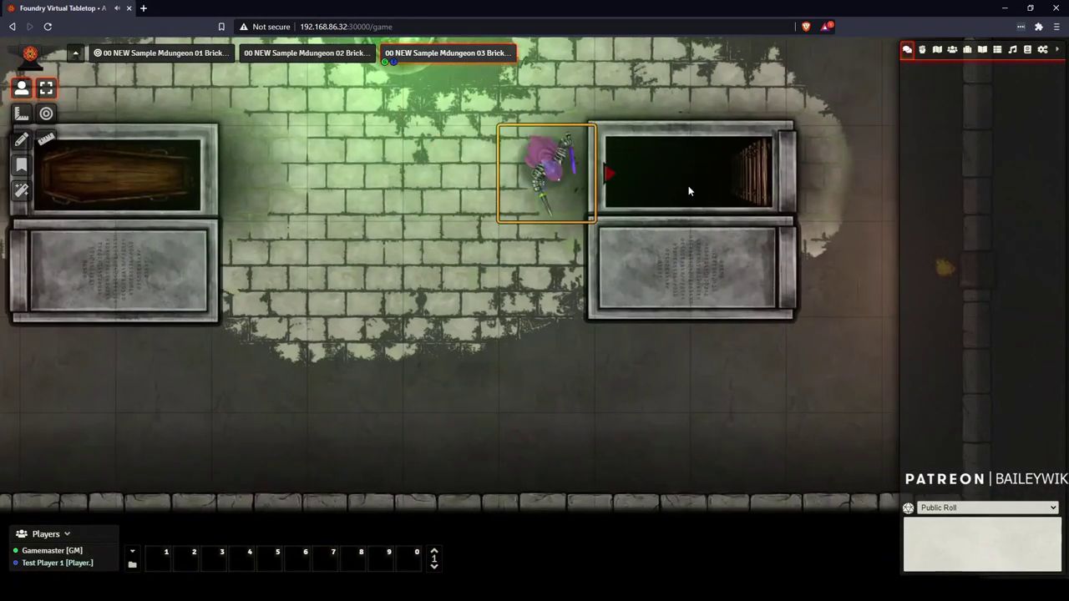
key(Right)
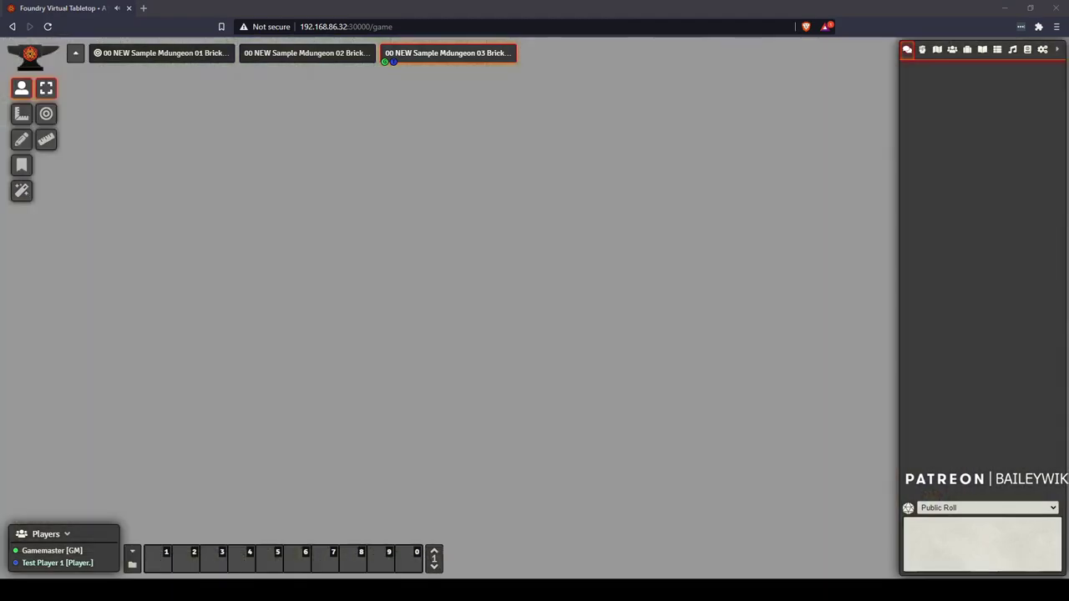
key(Left)
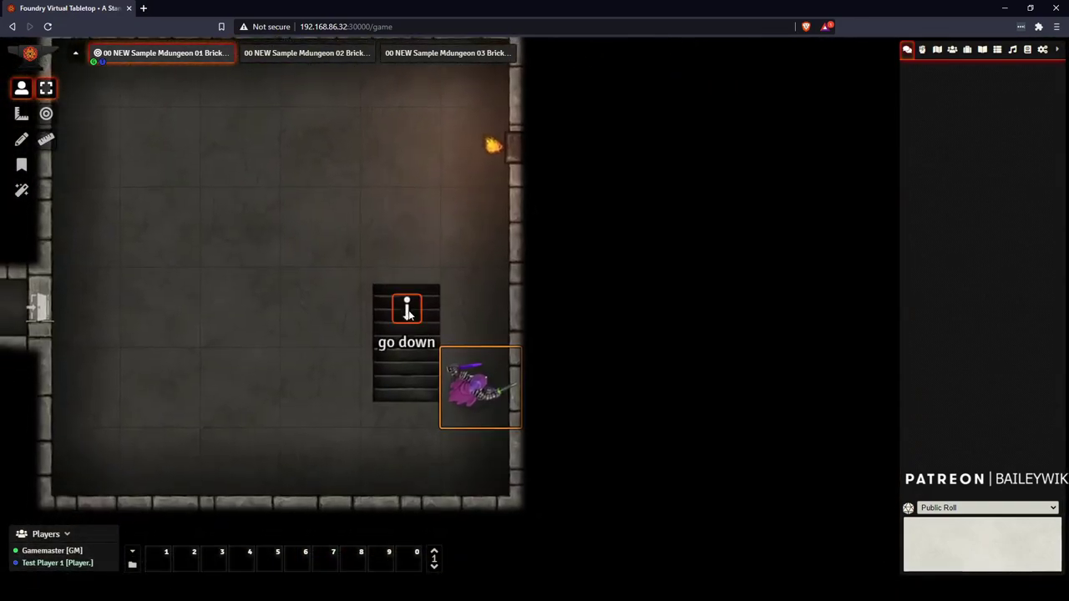
click(407, 311)
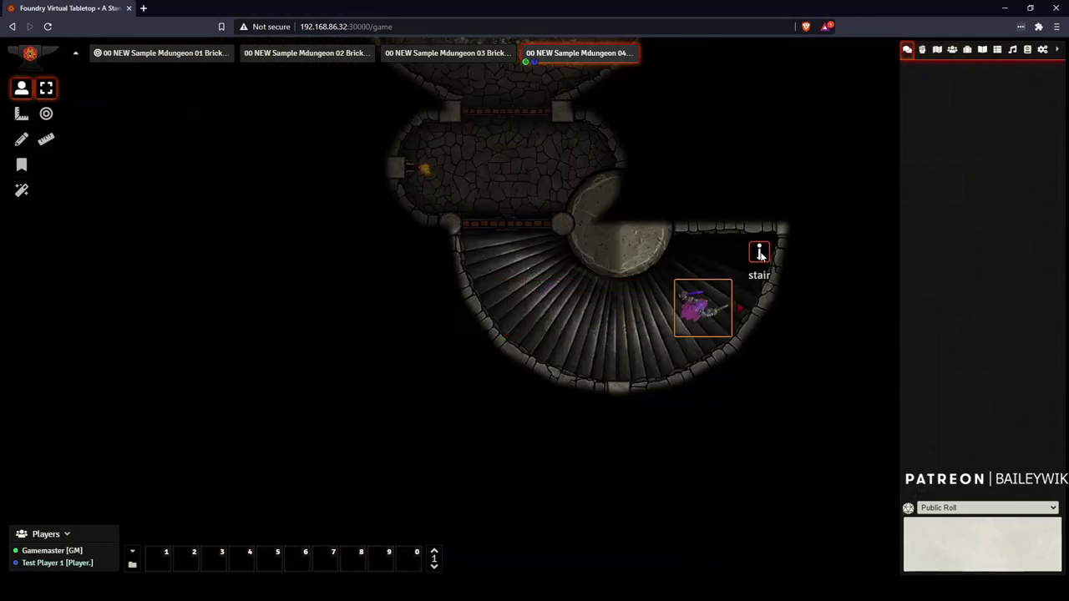
Step: Descend the stairways through sample dungeon scenes 05, 06 and 07
click(760, 255)
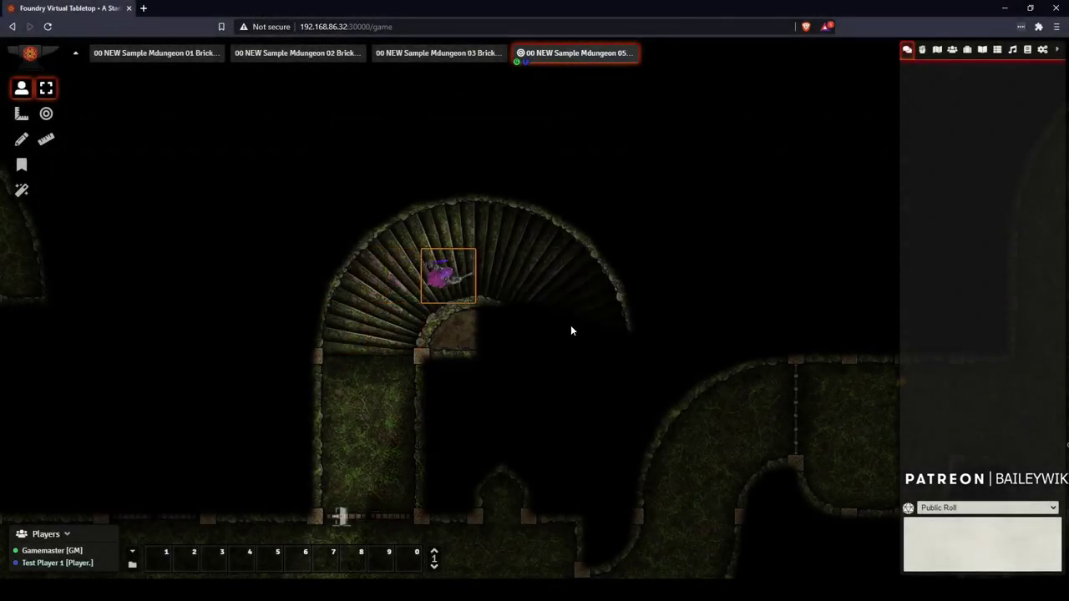
click(608, 331)
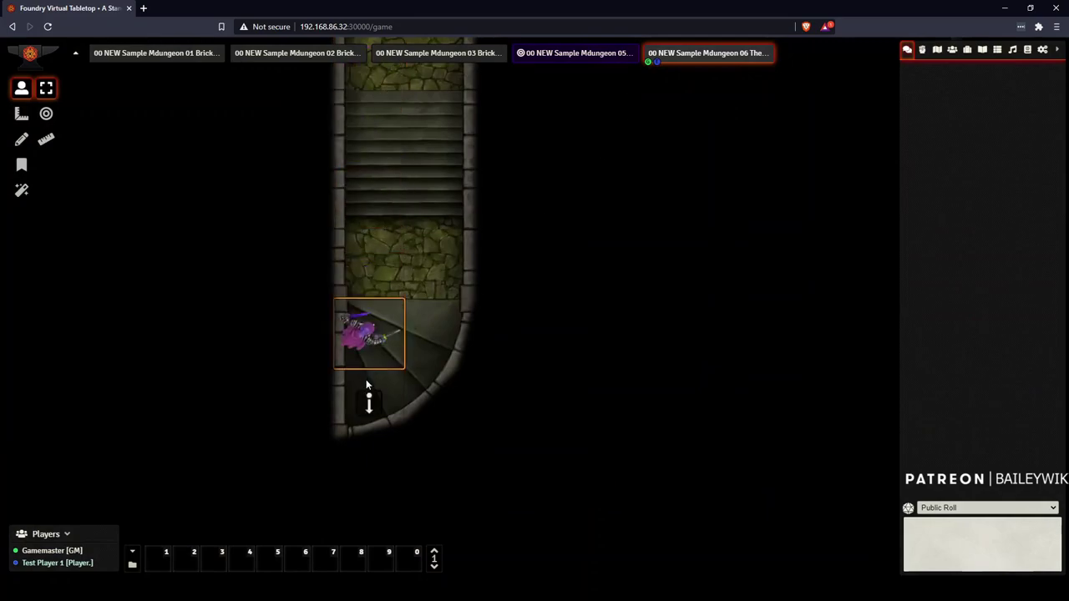
click(370, 404)
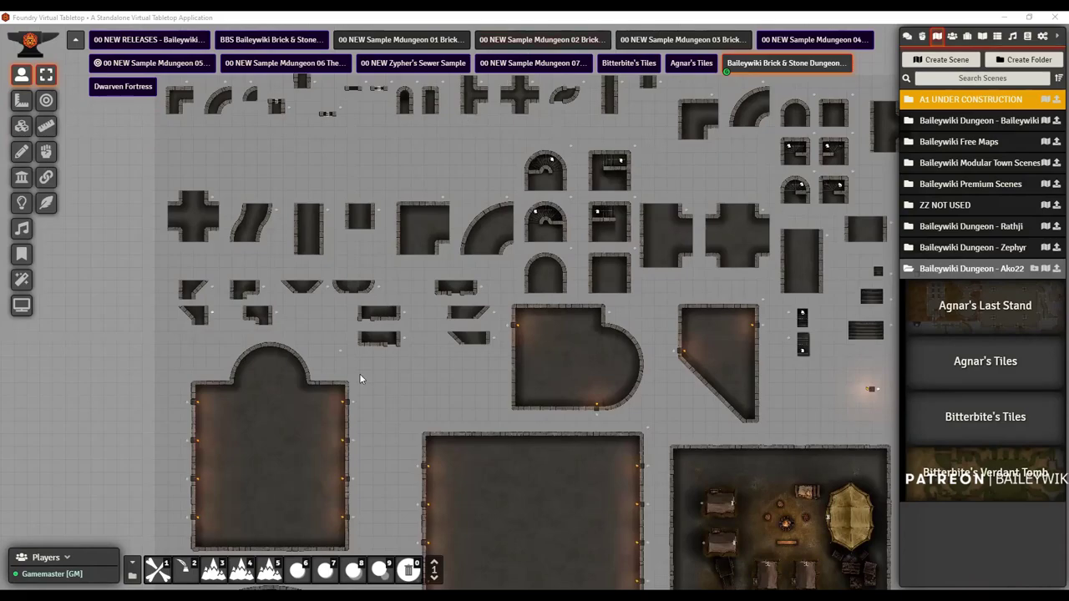
Step: Expand Community Dungeon actors and browse the Ako22 pack's ALS Dead Ends and Doors folders
click(1029, 36)
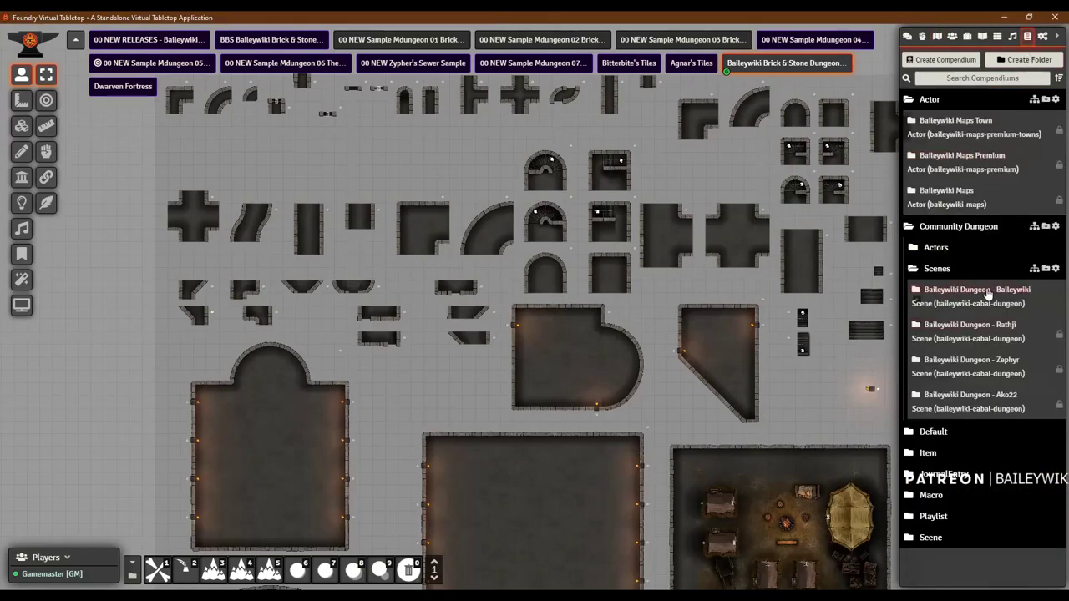
click(939, 268)
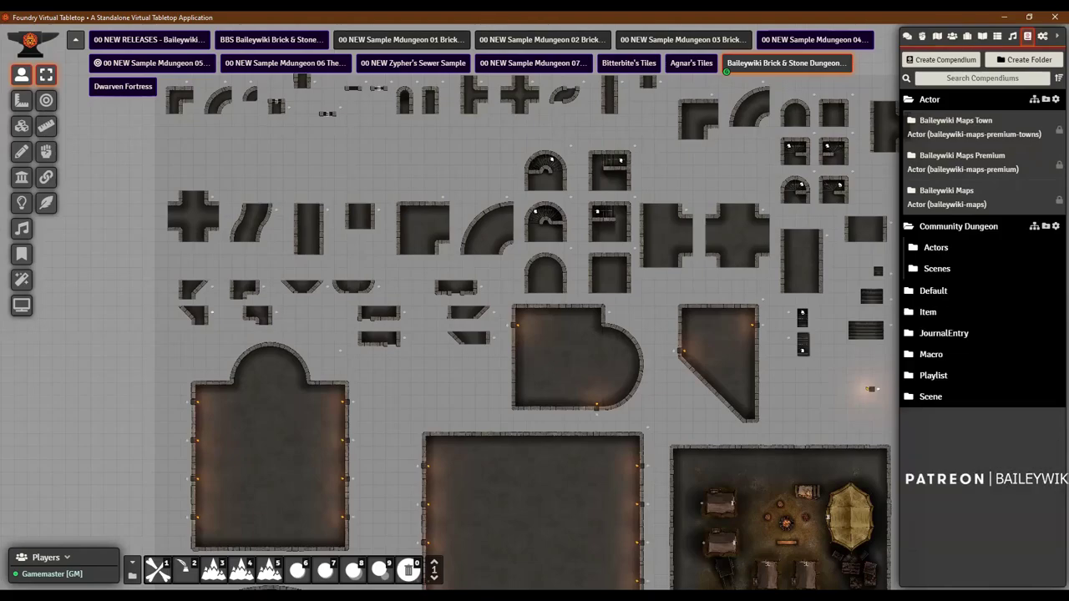
click(936, 250)
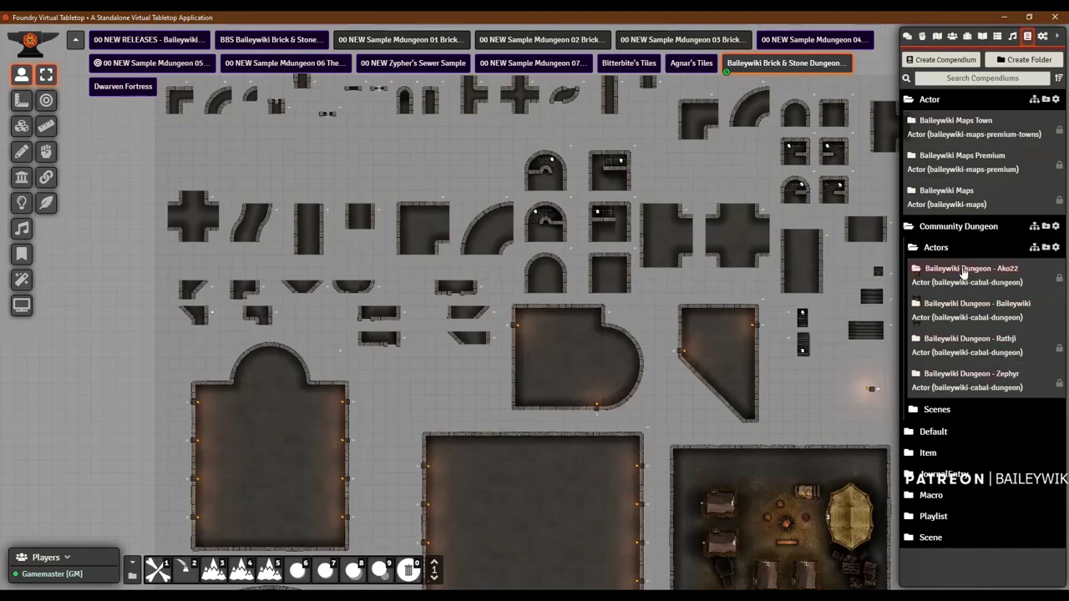
click(964, 273)
scroll(174, 334, down, 2)
scroll(154, 359, up, 2)
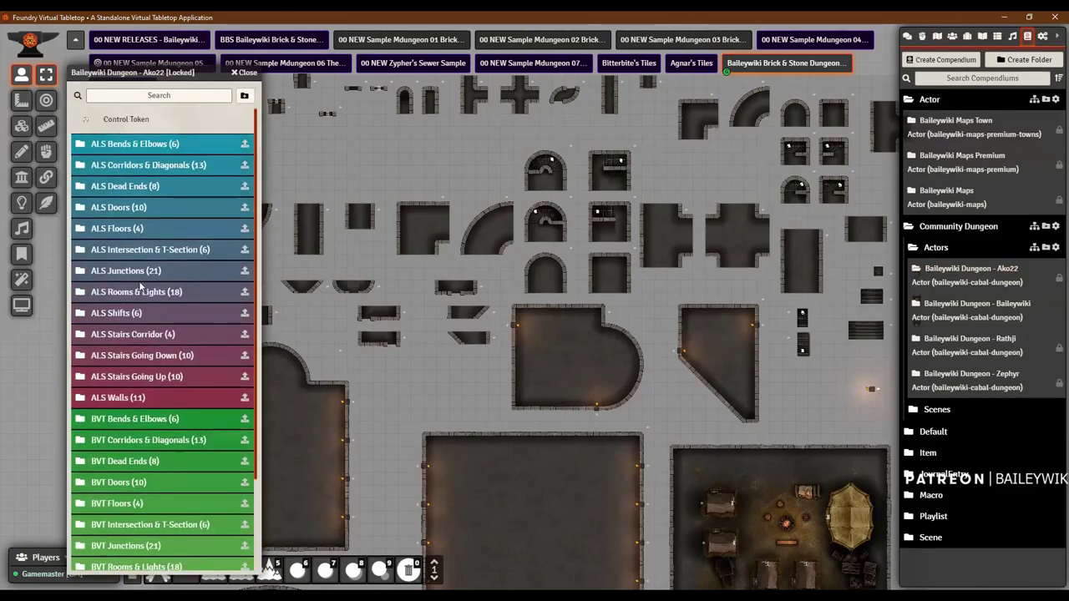
click(140, 191)
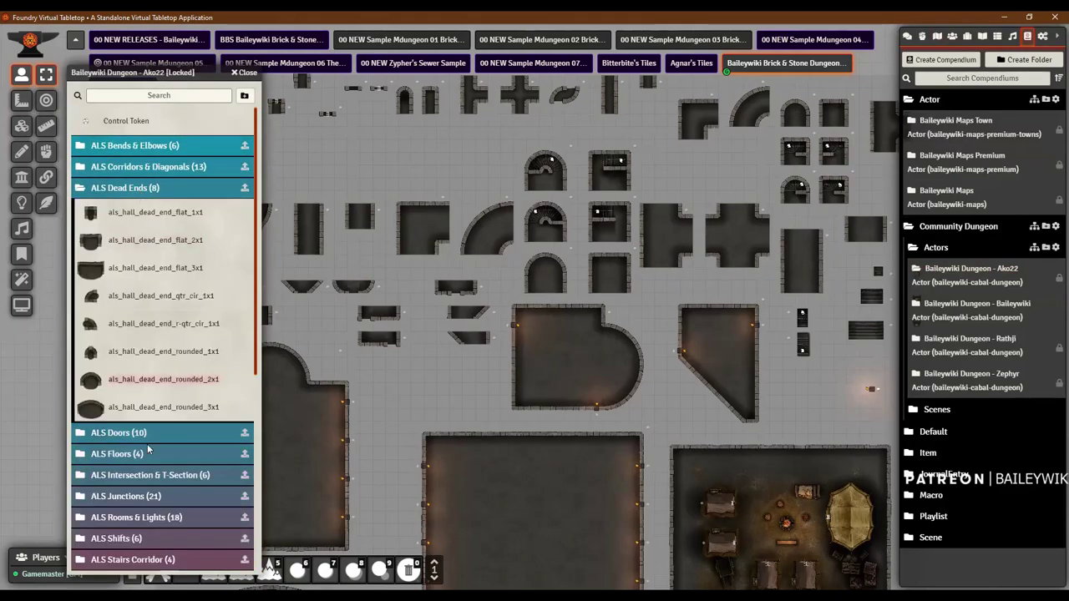
click(136, 191)
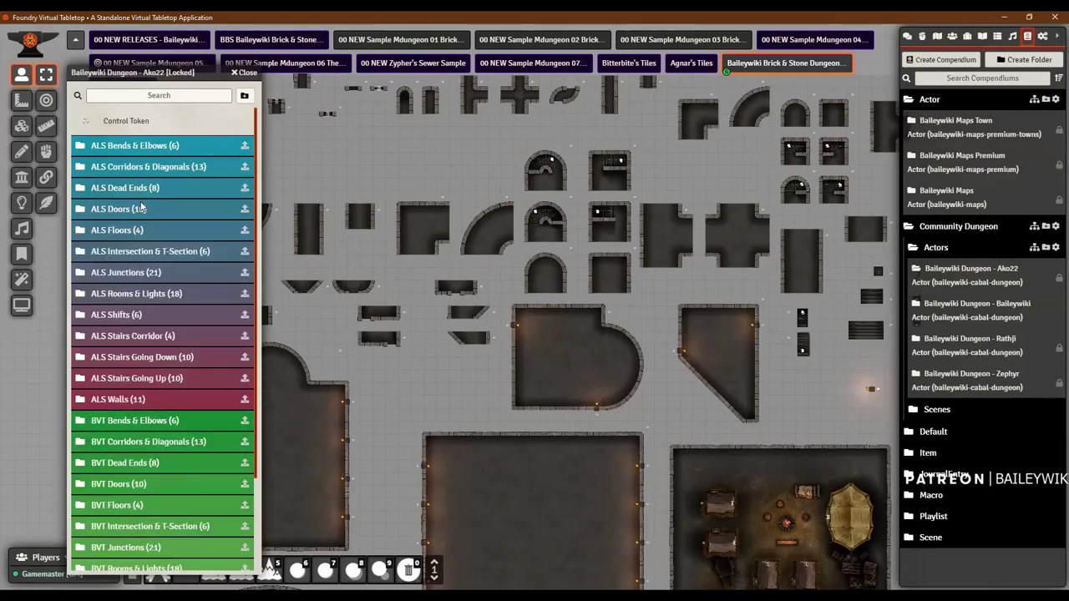
click(143, 209)
click(147, 209)
click(247, 73)
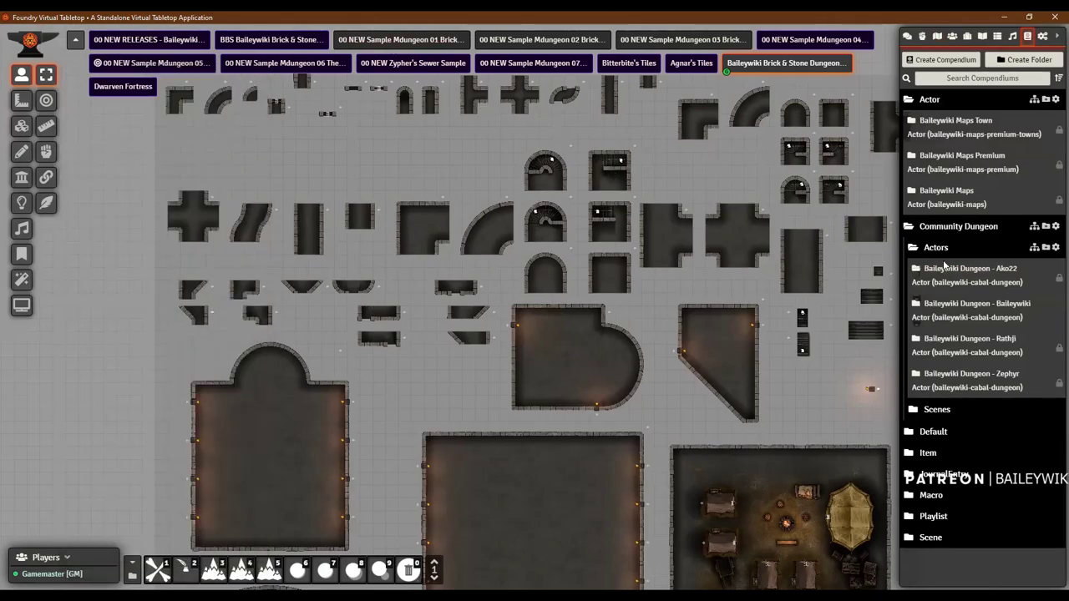
Step: Scroll through the Baileywiki actor pack, then glance at the Rathji pack
click(1008, 307)
scroll(177, 305, down, 3)
scroll(177, 305, down, 15)
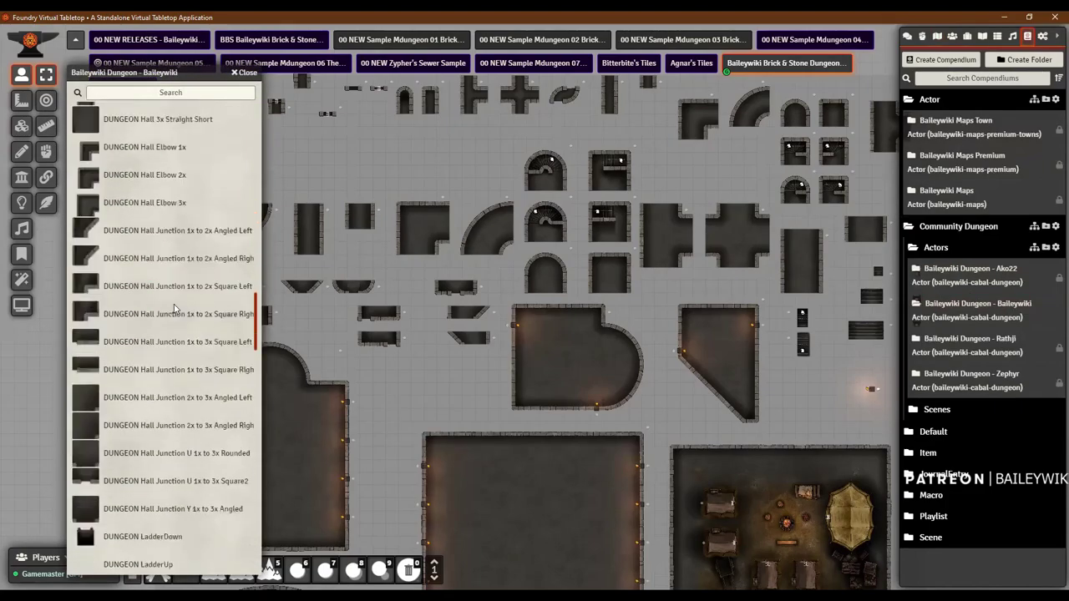
scroll(174, 311, down, 10)
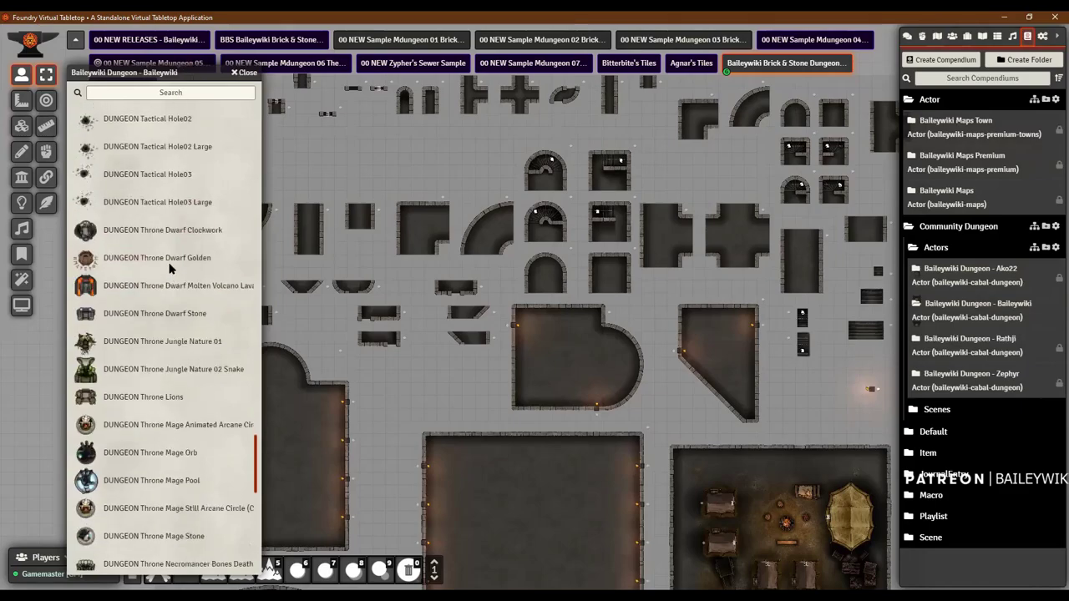
click(245, 73)
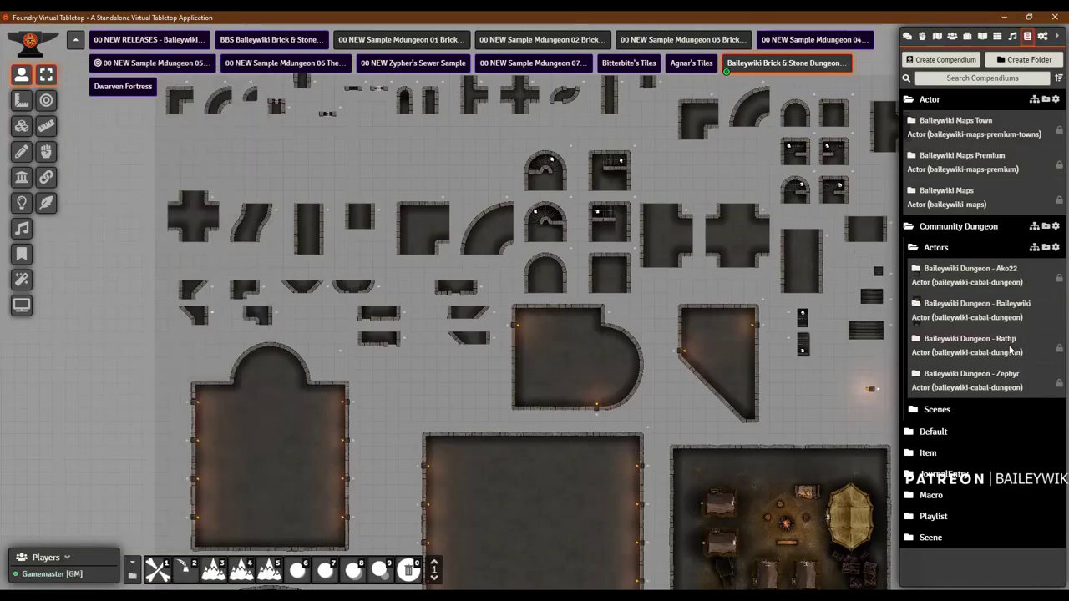
click(971, 338)
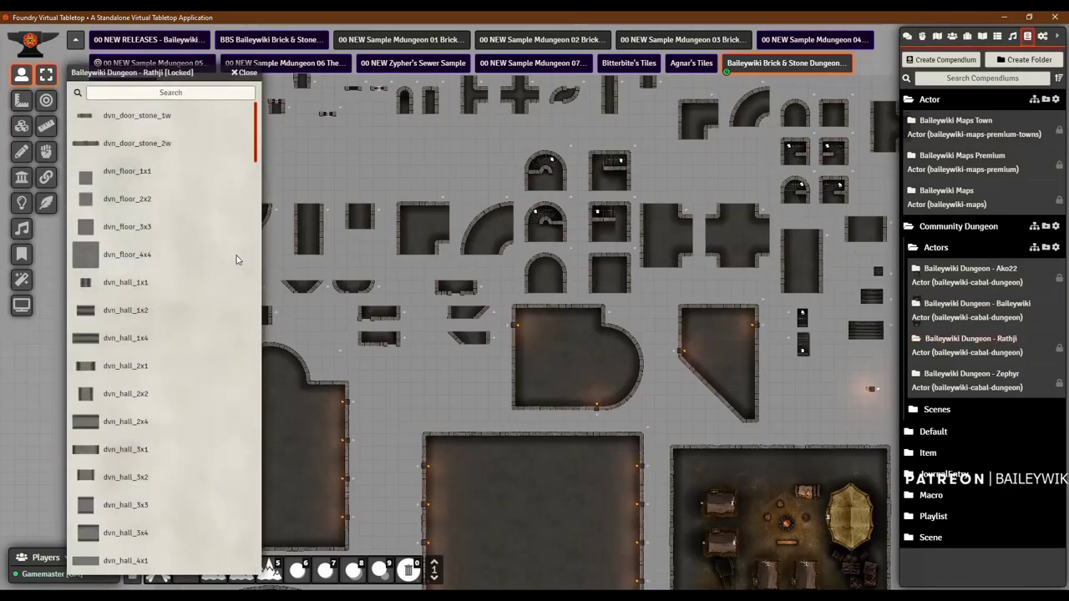
click(245, 73)
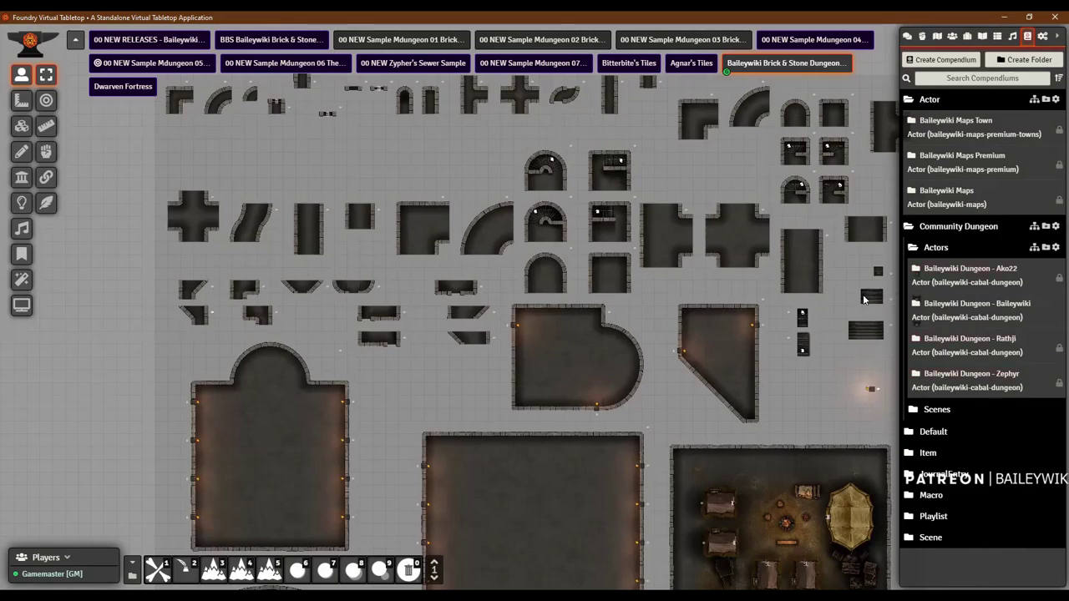
Step: Look through the Baileywiki dungeon actor pack once more, then close it
scroll(835, 351, down, 5)
scroll(744, 362, up, 8)
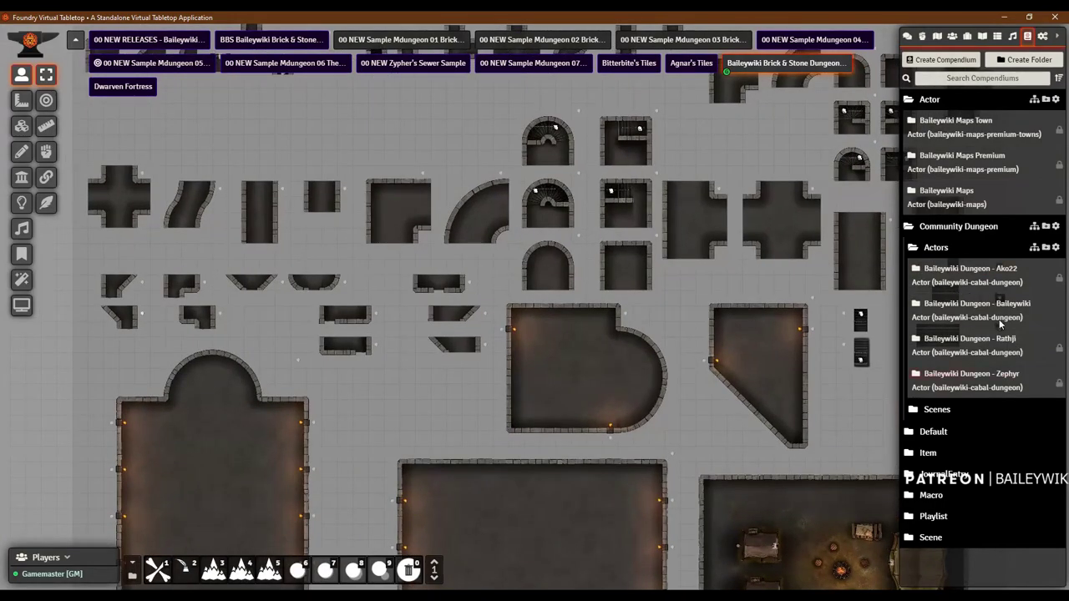
click(986, 307)
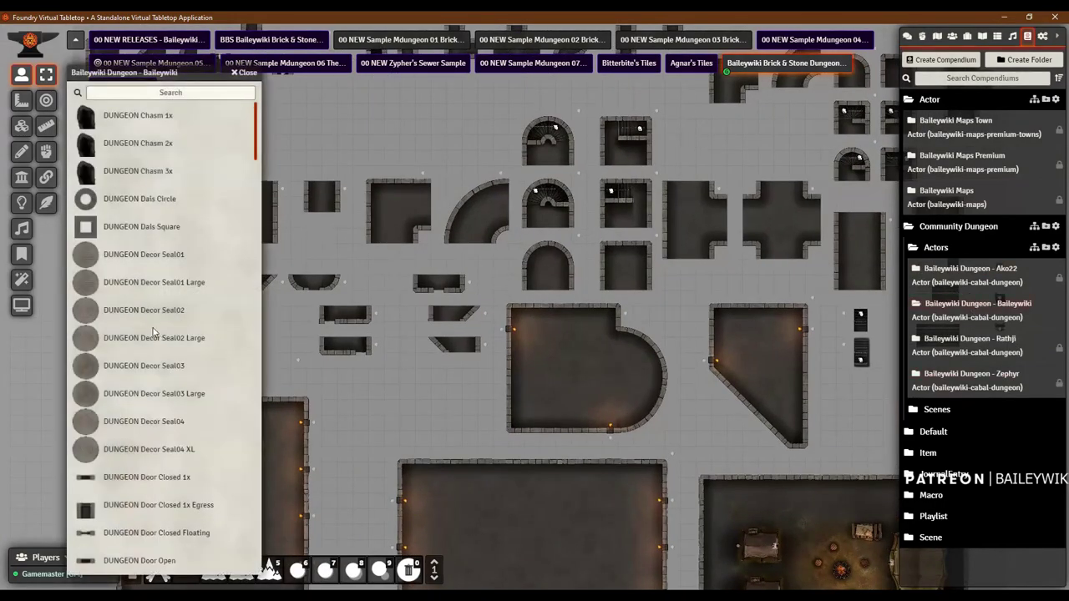
scroll(159, 334, down, 10)
scroll(177, 341, up, 8)
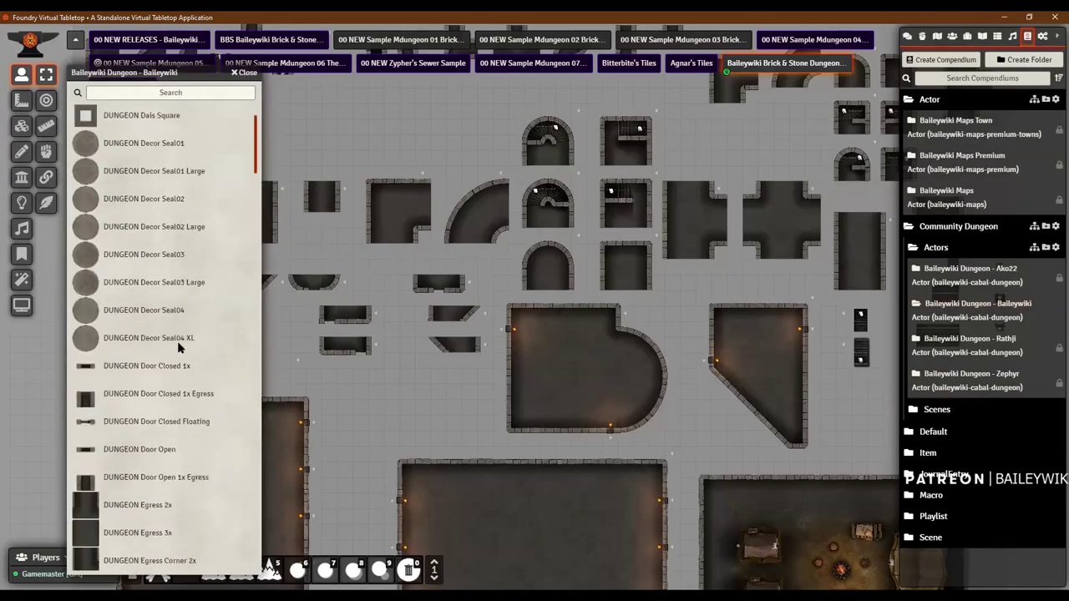
scroll(177, 340, up, 2)
click(246, 73)
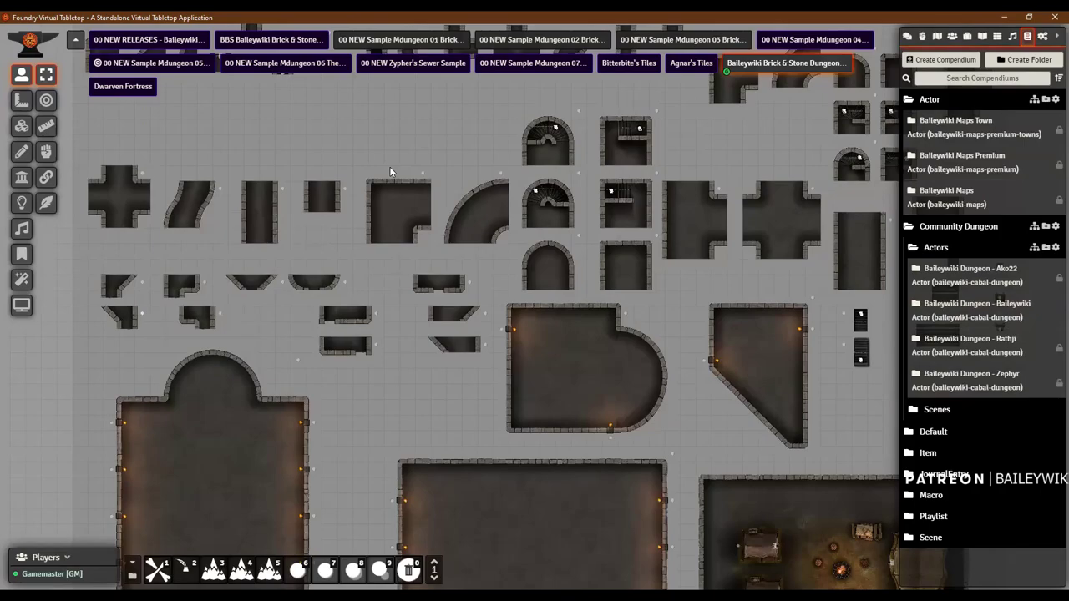
Step: Browse the Baileywiki Brick and Stone and Rathji dungeon scene packs
click(937, 248)
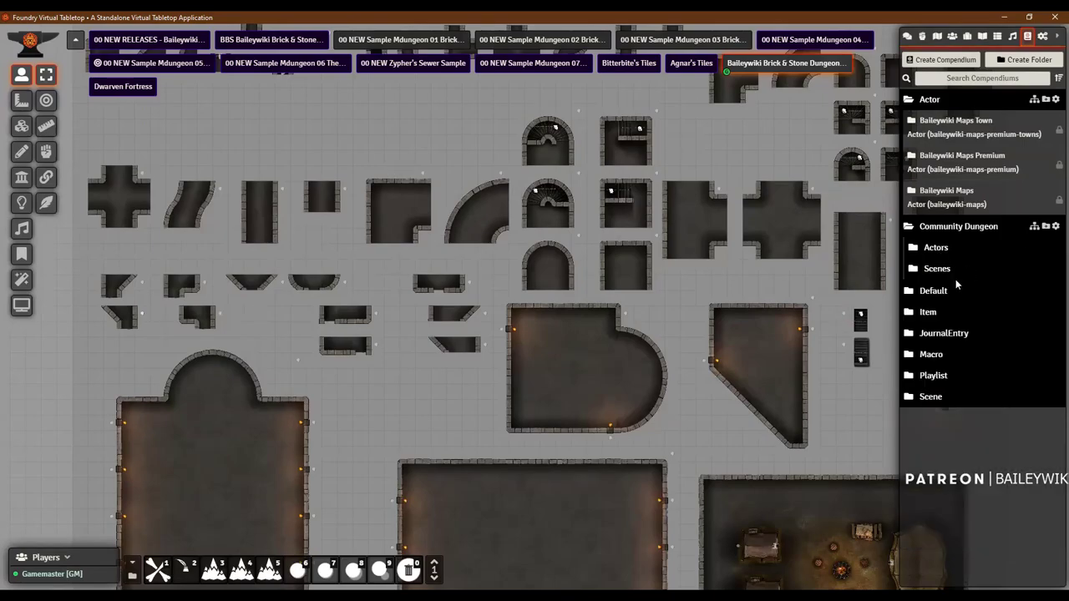
click(939, 270)
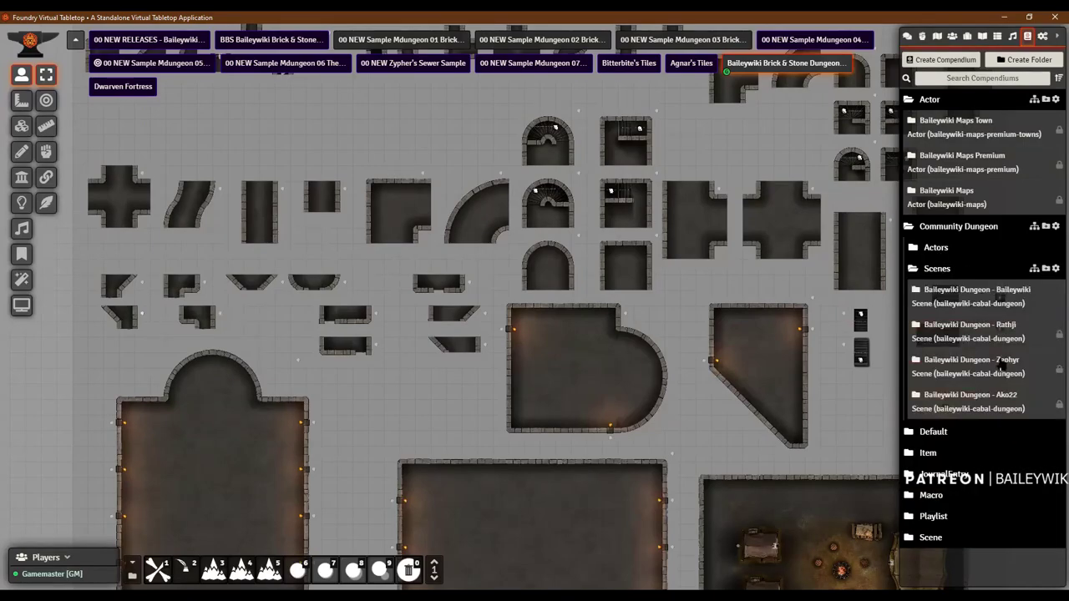
click(973, 294)
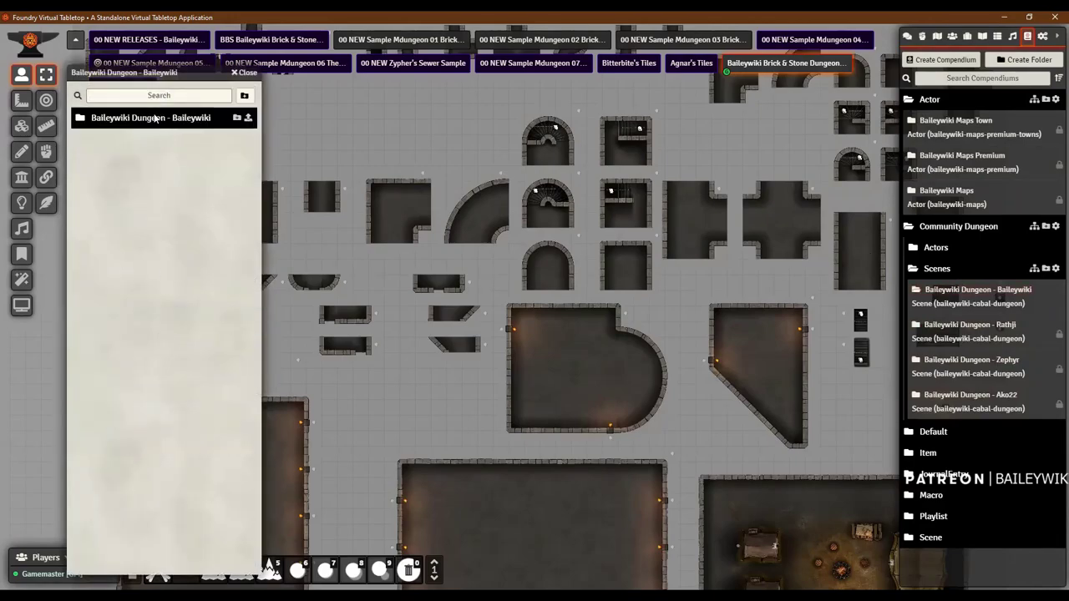
click(154, 118)
click(134, 140)
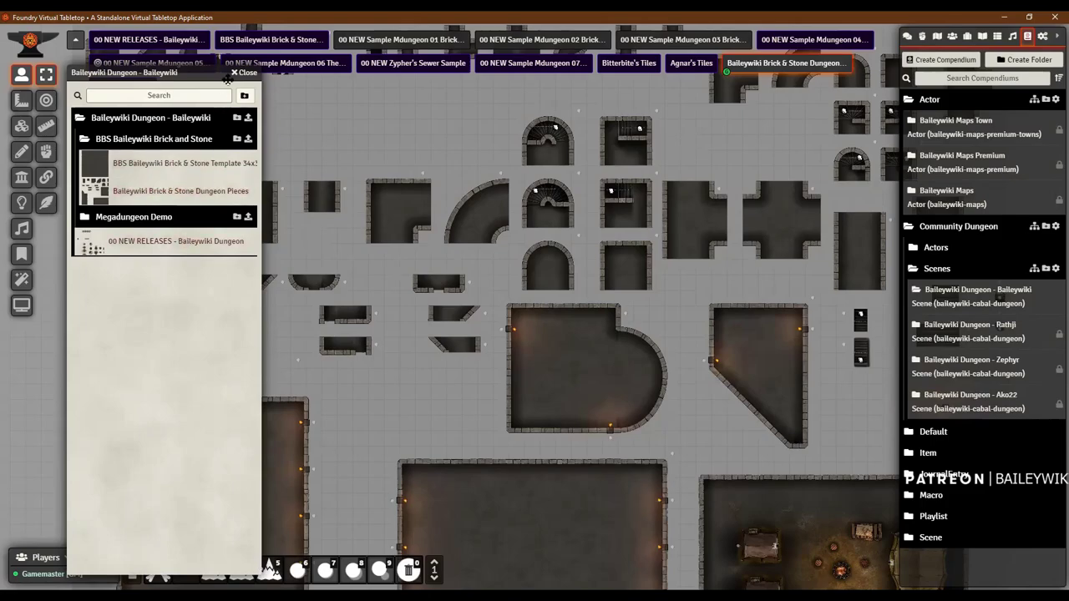
click(246, 73)
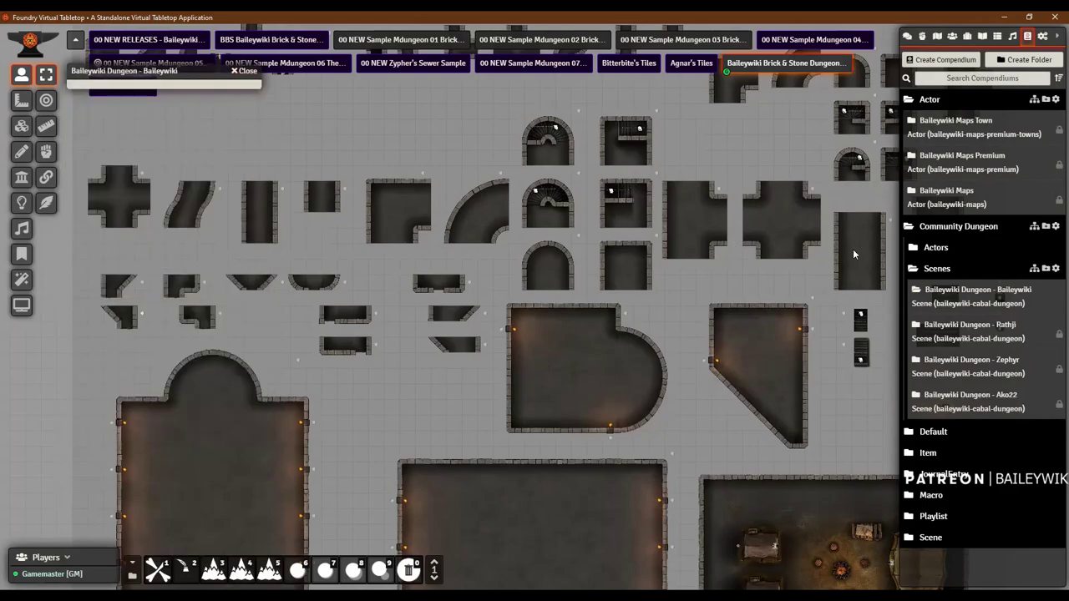
click(962, 332)
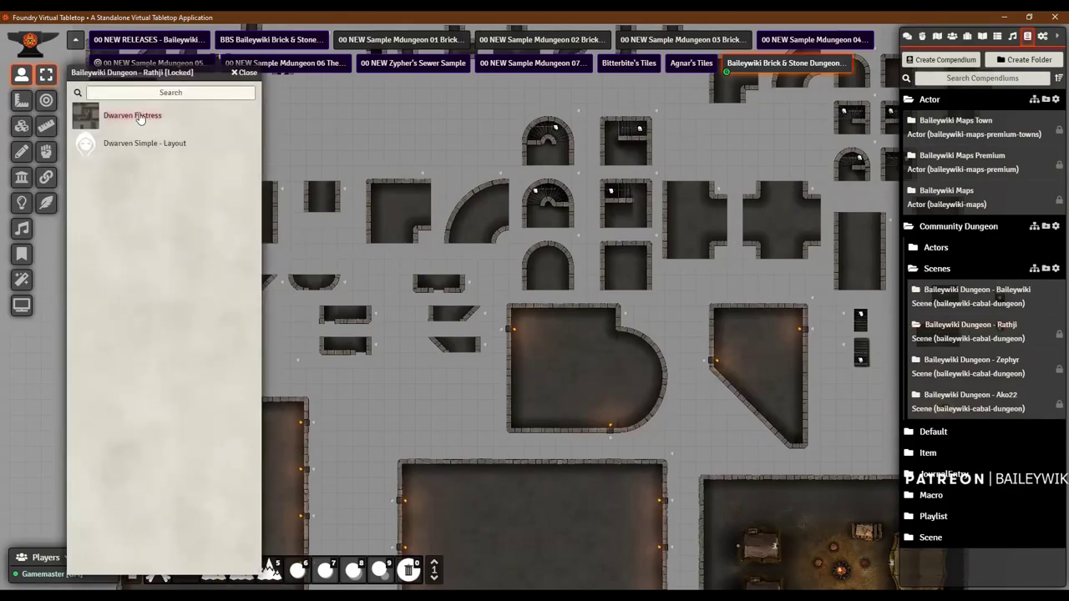
click(242, 73)
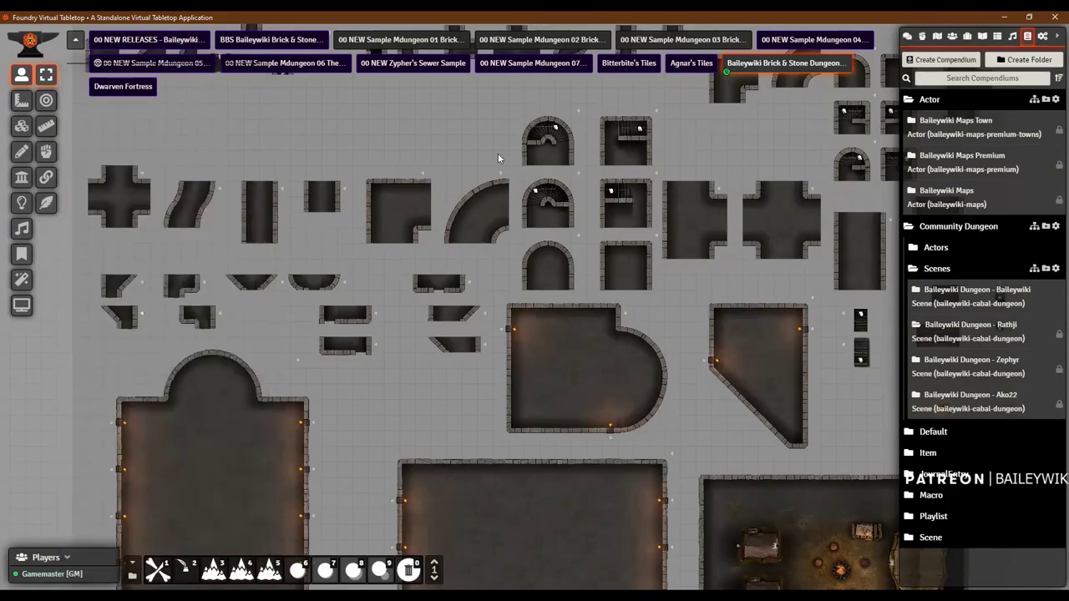
Step: Import all content from the Baileywiki Dungeon scene compendium and view the Actors directory
right_click(957, 293)
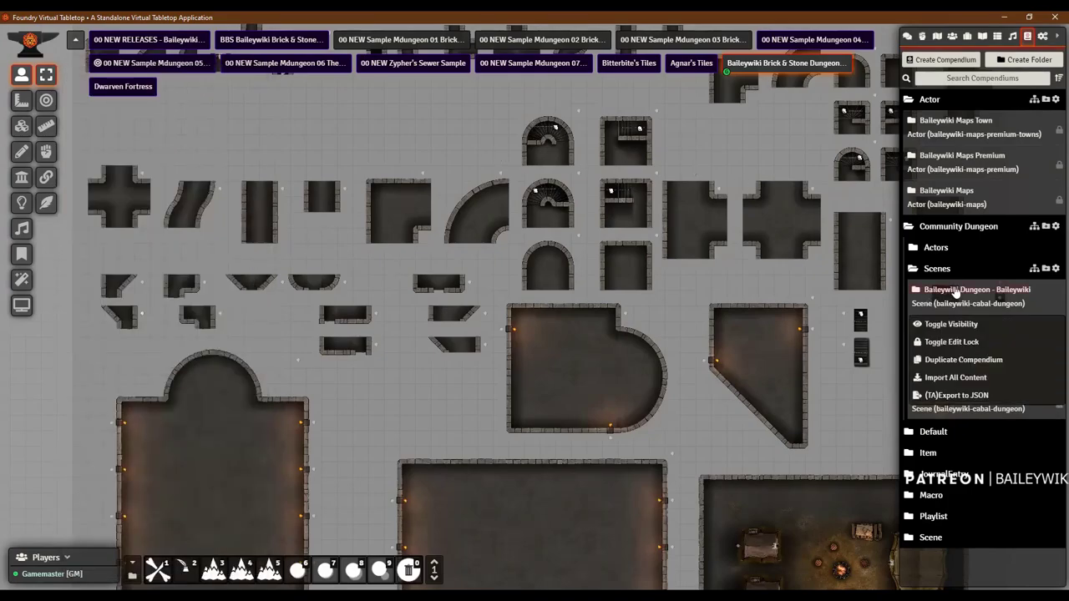
click(964, 383)
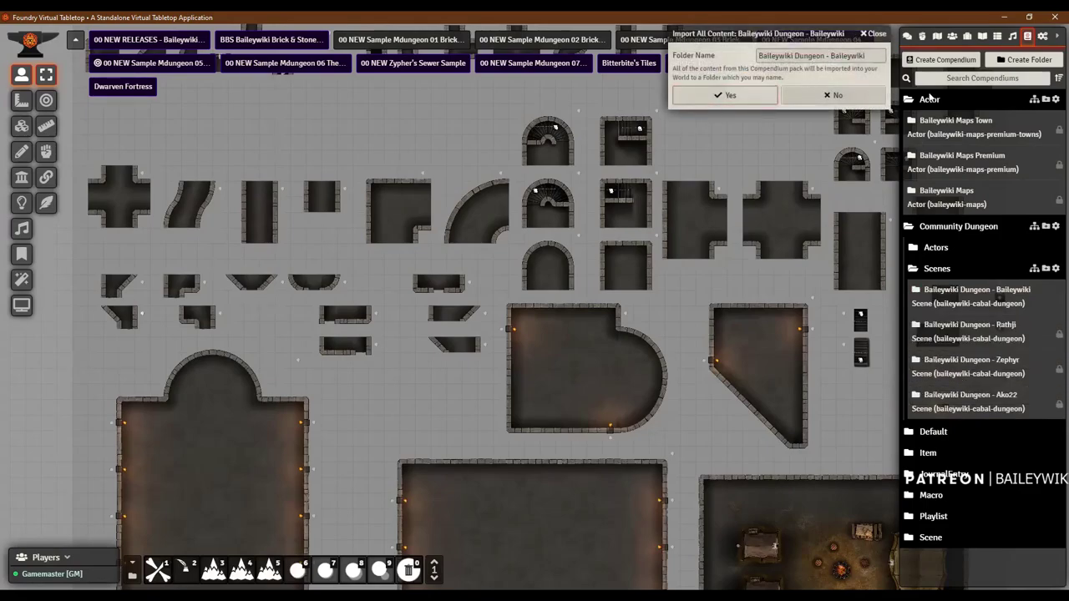
click(875, 35)
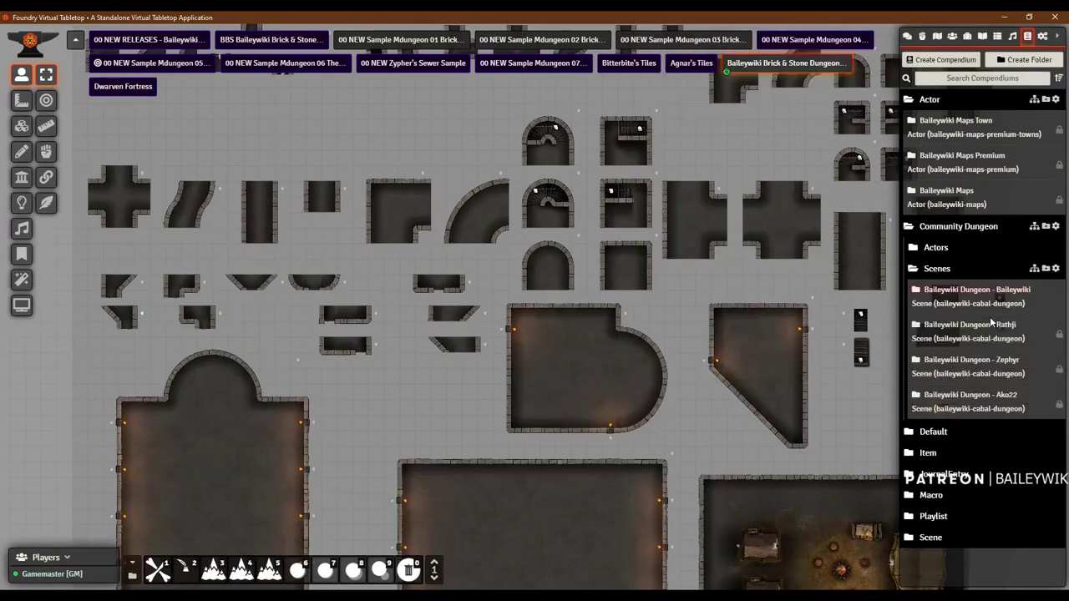
click(951, 37)
Step: Switch to the 00 NEW RELEASES scene and nudge the brick crypt and ruins tiles
click(937, 38)
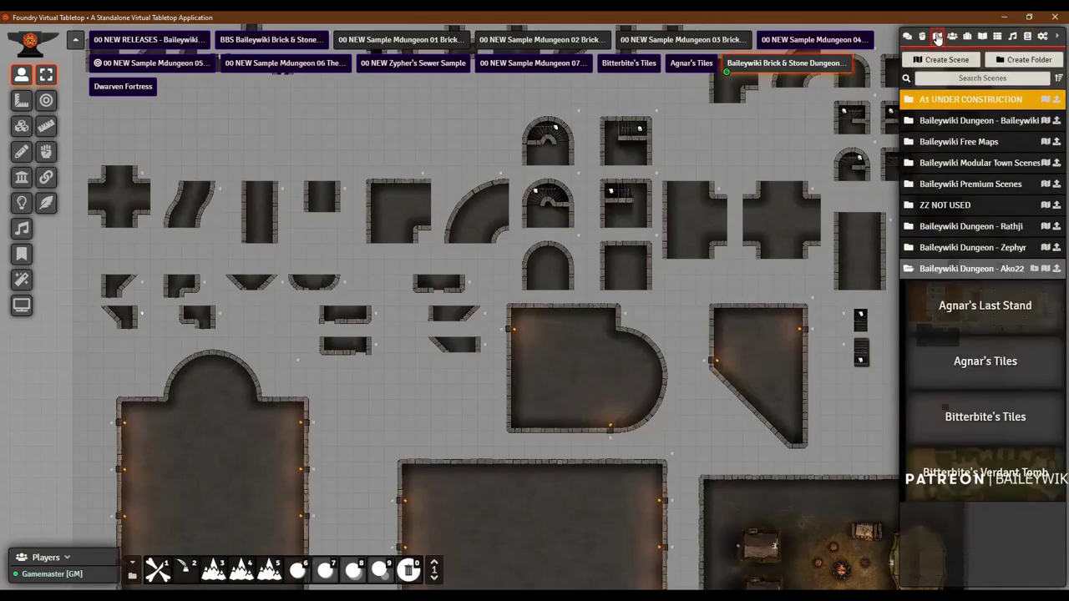
click(159, 42)
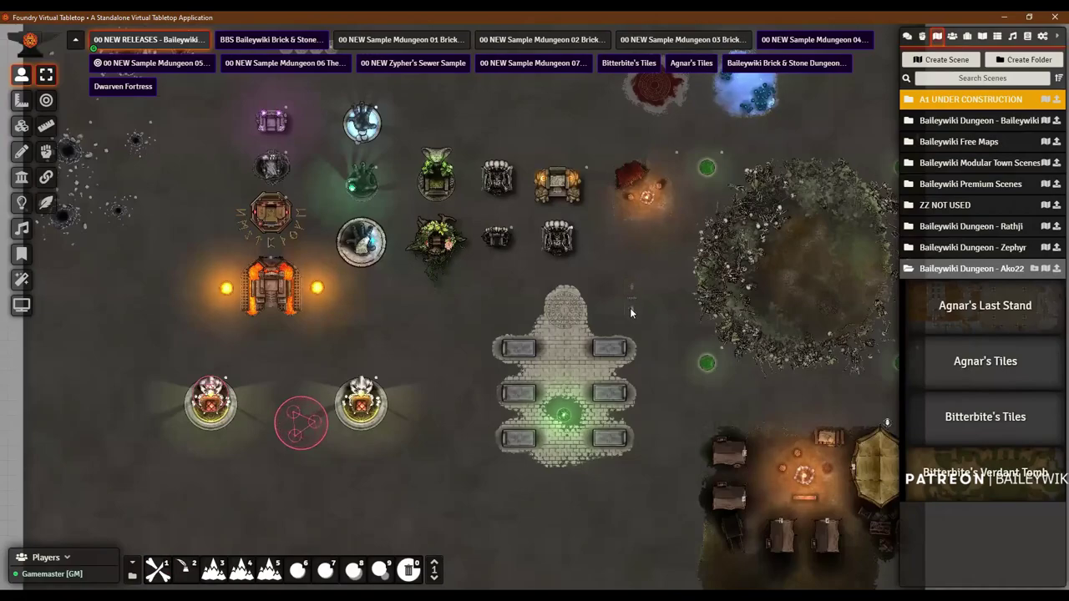
mouse_move(631, 291)
mouse_down()
mouse_move(633, 317)
mouse_move(635, 296)
mouse_up()
key(Up)
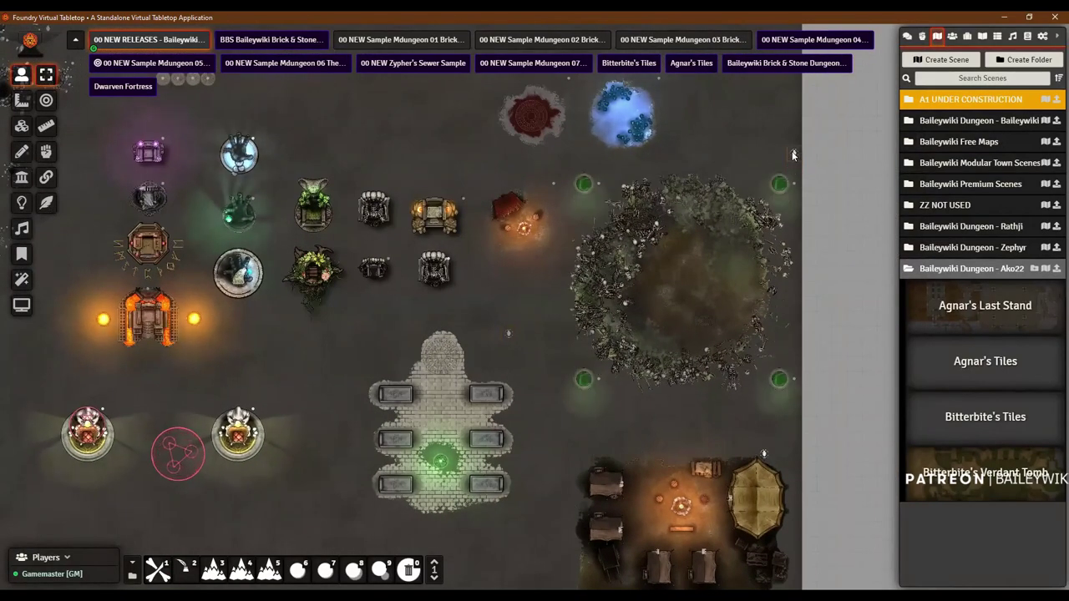
key(Down)
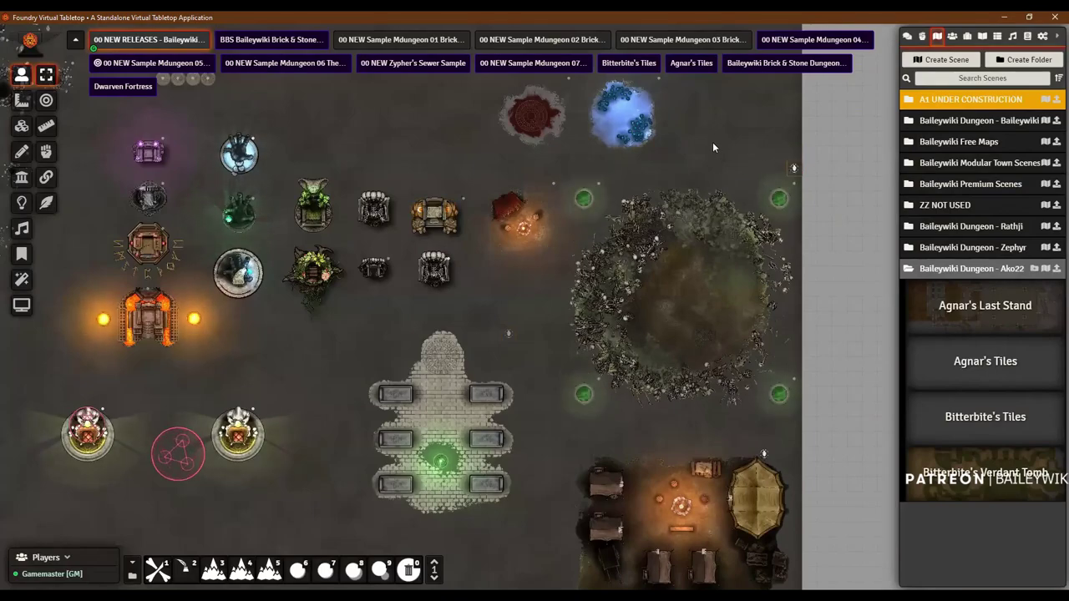
Step: Shift the large crater tile onto the grid and move the fourth round stone right
scroll(729, 243, up, 3)
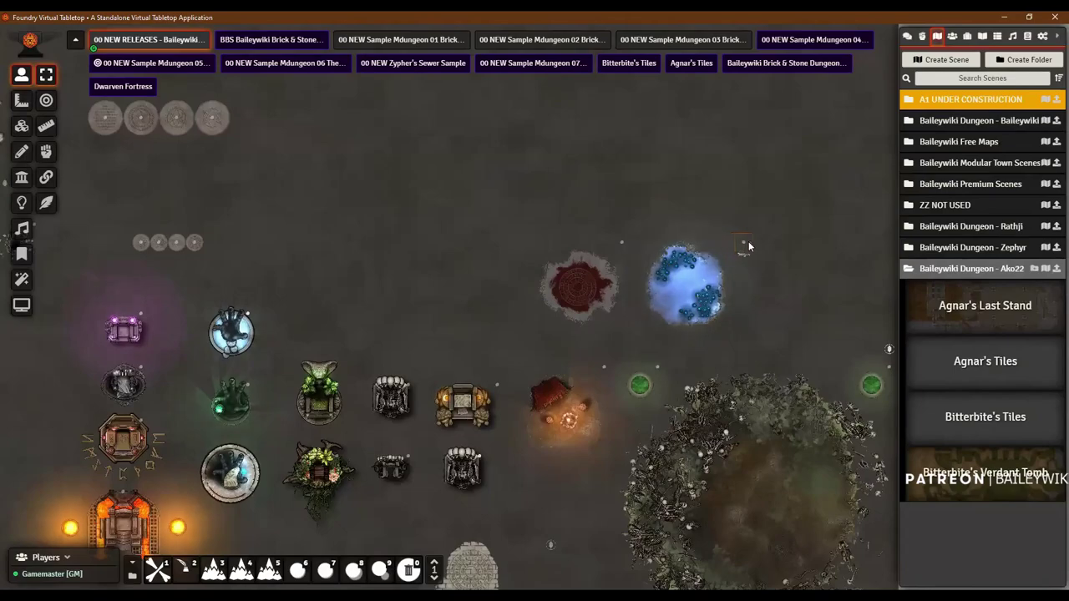
drag(450, 250, 666, 213)
key(Left)
key(Up)
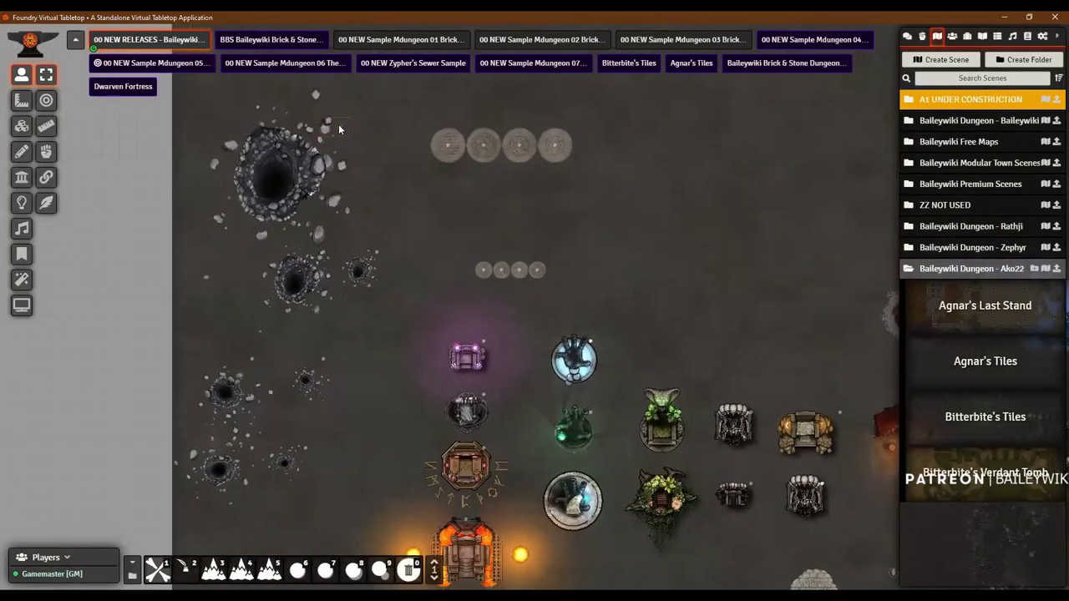
drag(339, 129, 341, 130)
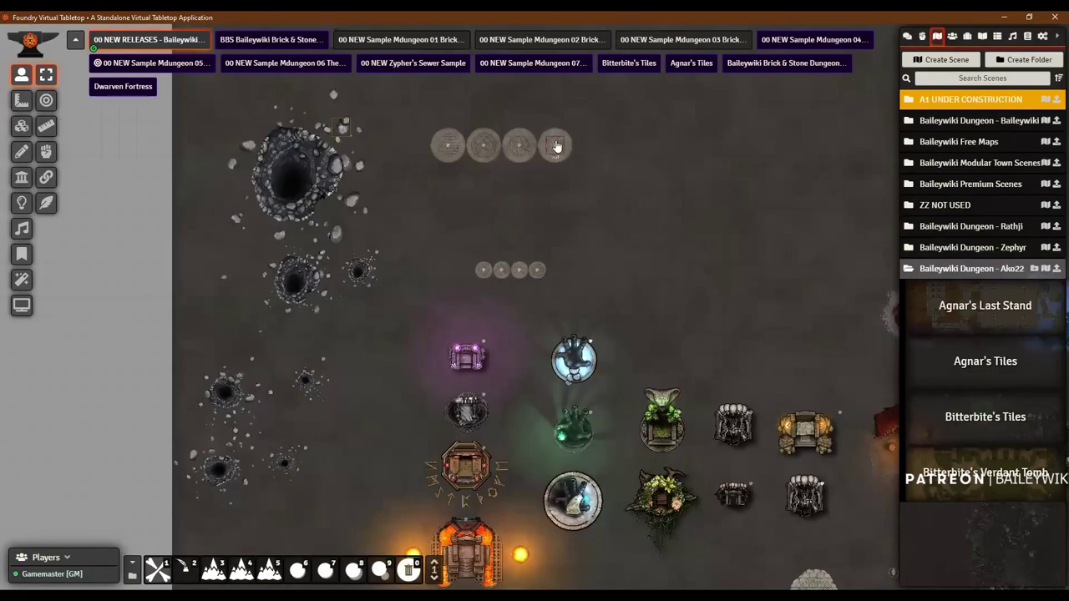
drag(557, 138, 607, 144)
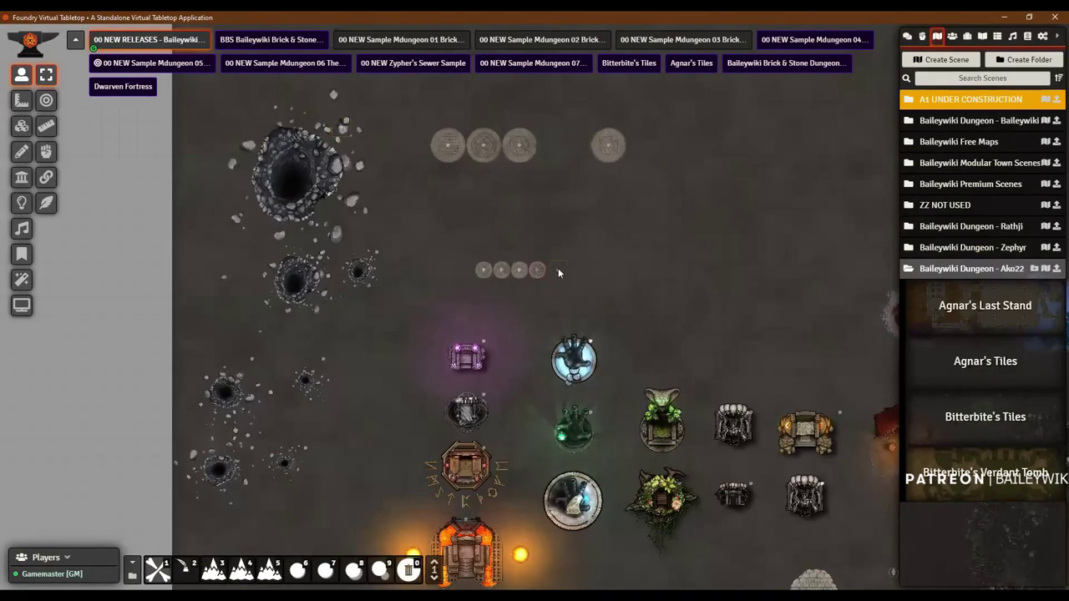
Step: Try moving the throne tile down, undoing each attempt with Ctrl+Z
scroll(581, 233, up, 10)
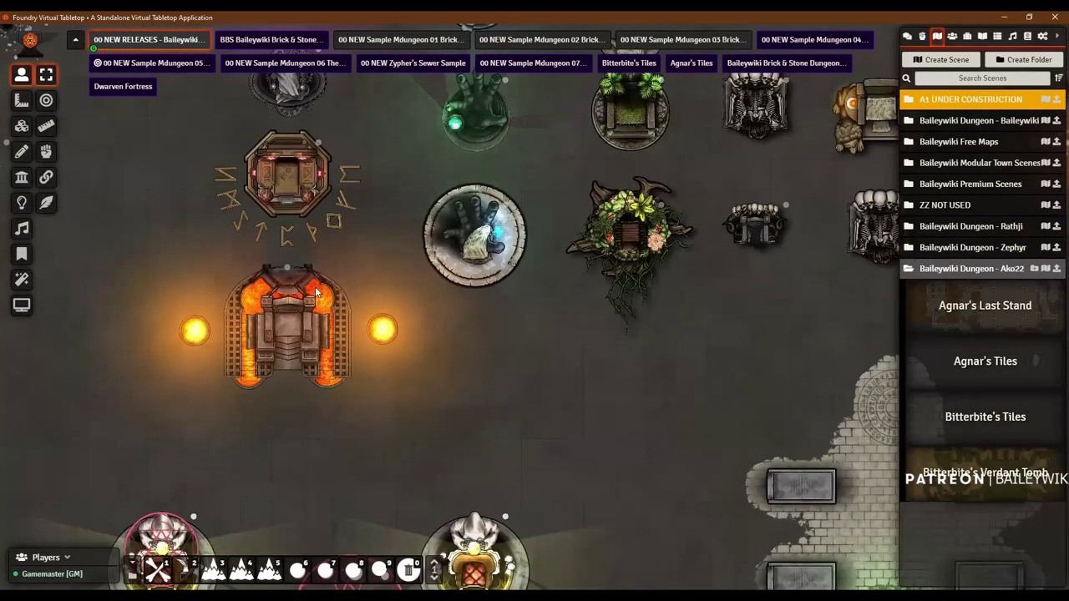
drag(286, 273, 286, 305)
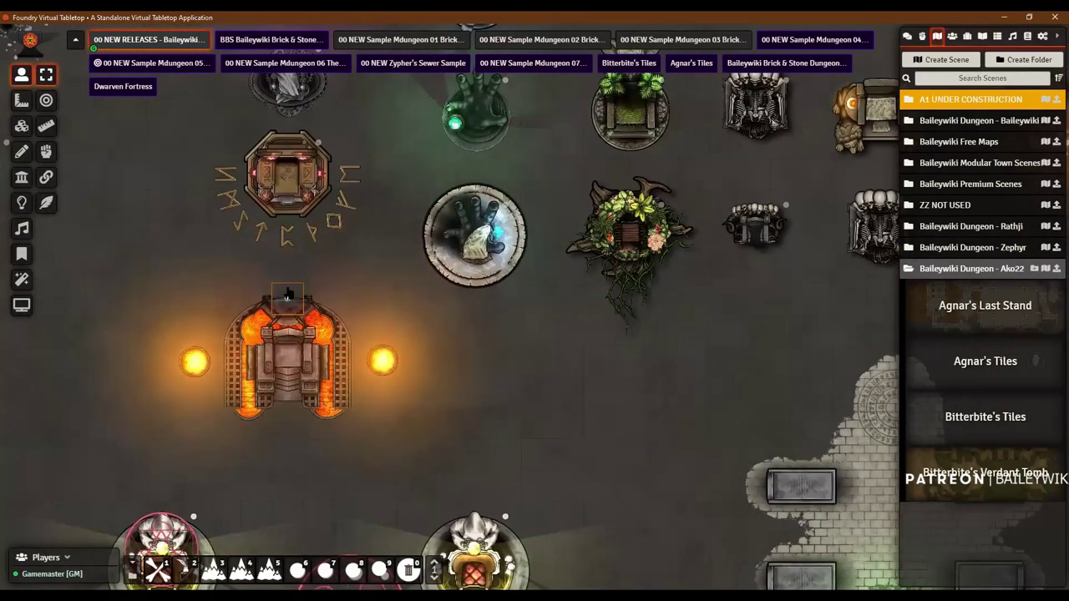
key(ctrl+z)
key(Right)
key(Right)
key(Right)
key(Up)
key(Up)
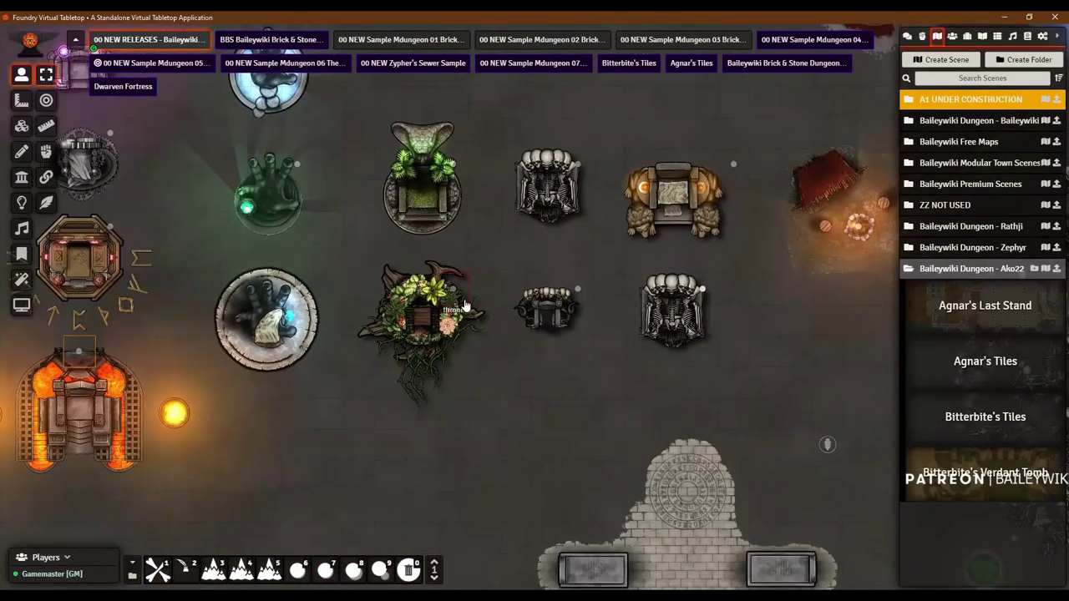
drag(457, 305, 457, 338)
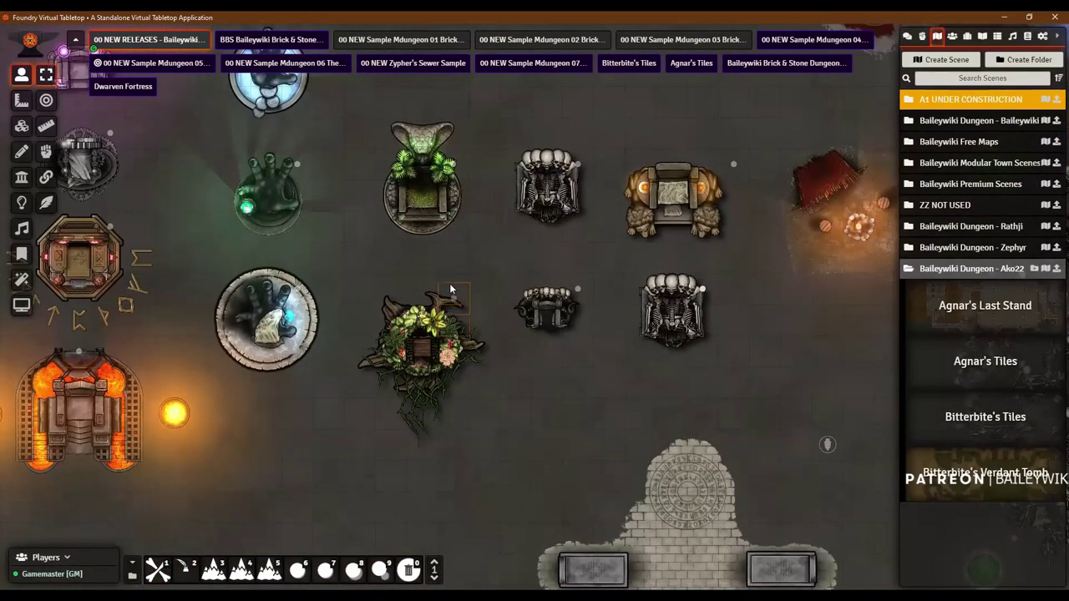
key(ctrl+z)
Step: Move both the right and left throne tokens up and to the right
drag(773, 280, 411, 292)
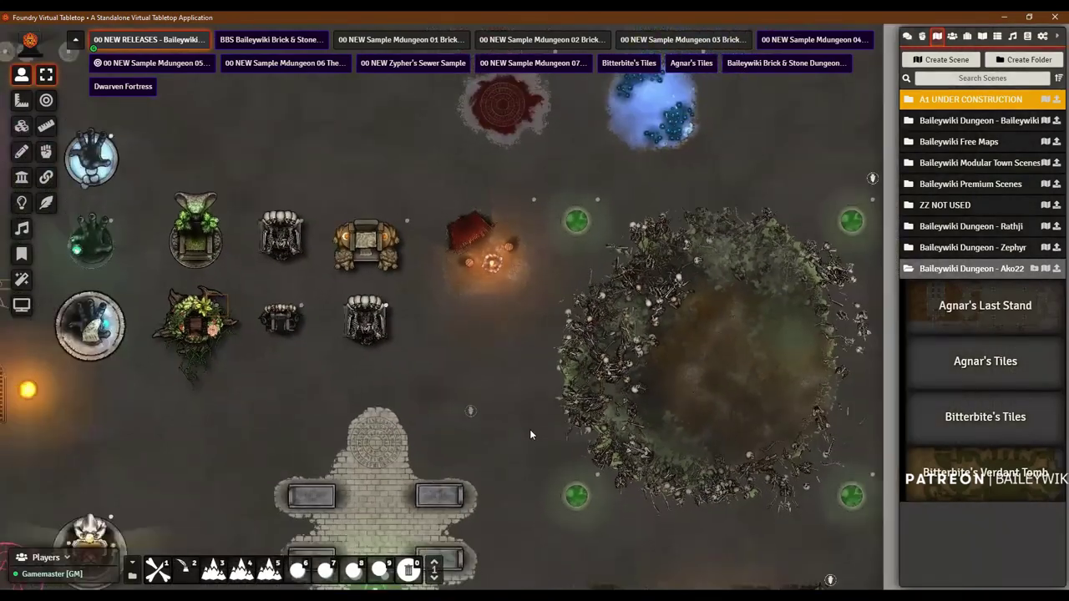
drag(529, 434, 635, 33)
mouse_move(327, 104)
mouse_down()
mouse_move(602, 352)
mouse_move(651, 365)
mouse_up()
drag(537, 475, 512, 332)
scroll(513, 332, up, 8)
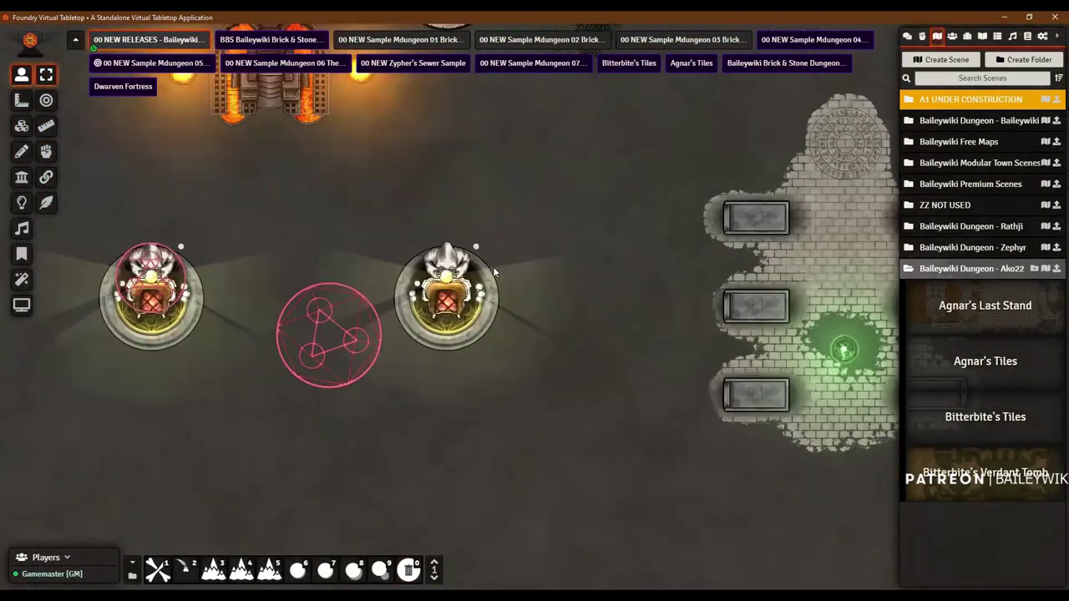
mouse_move(476, 248)
mouse_down()
mouse_move(536, 244)
mouse_move(536, 225)
mouse_up()
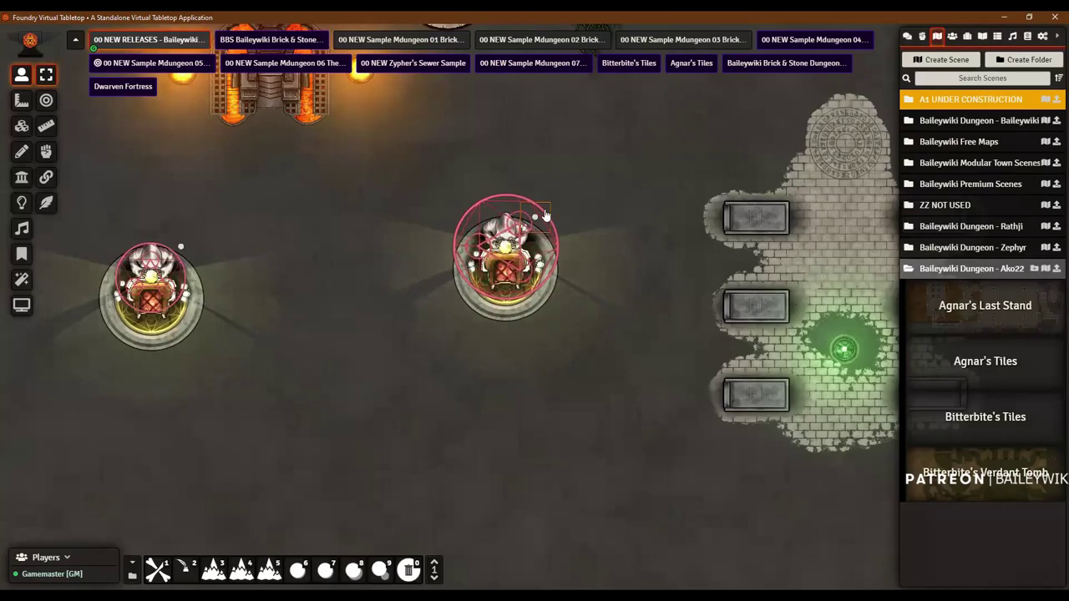
scroll(533, 244, down, 1)
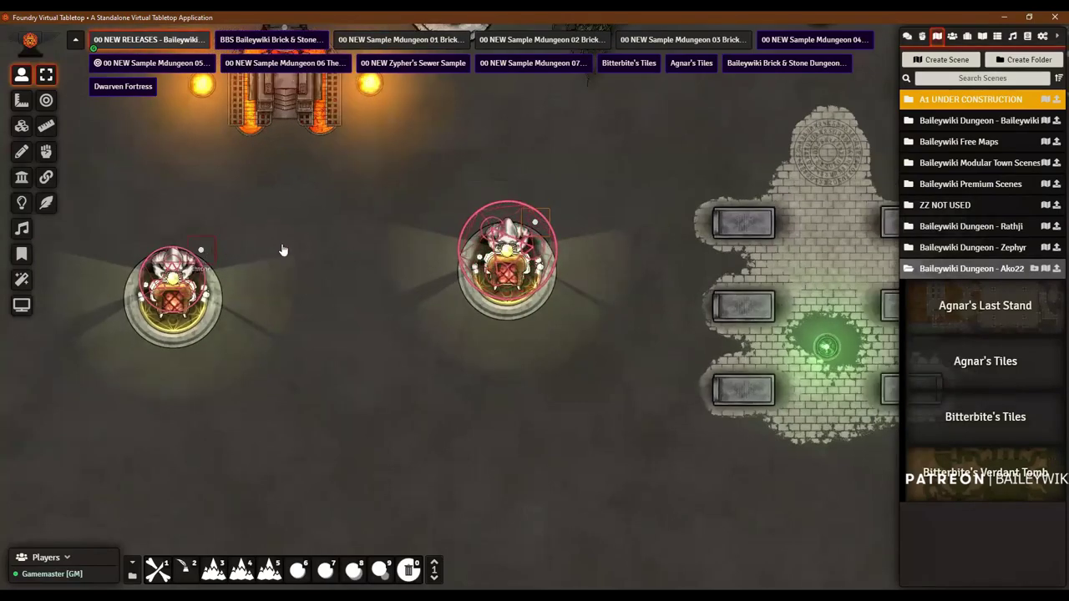
drag(195, 275, 279, 248)
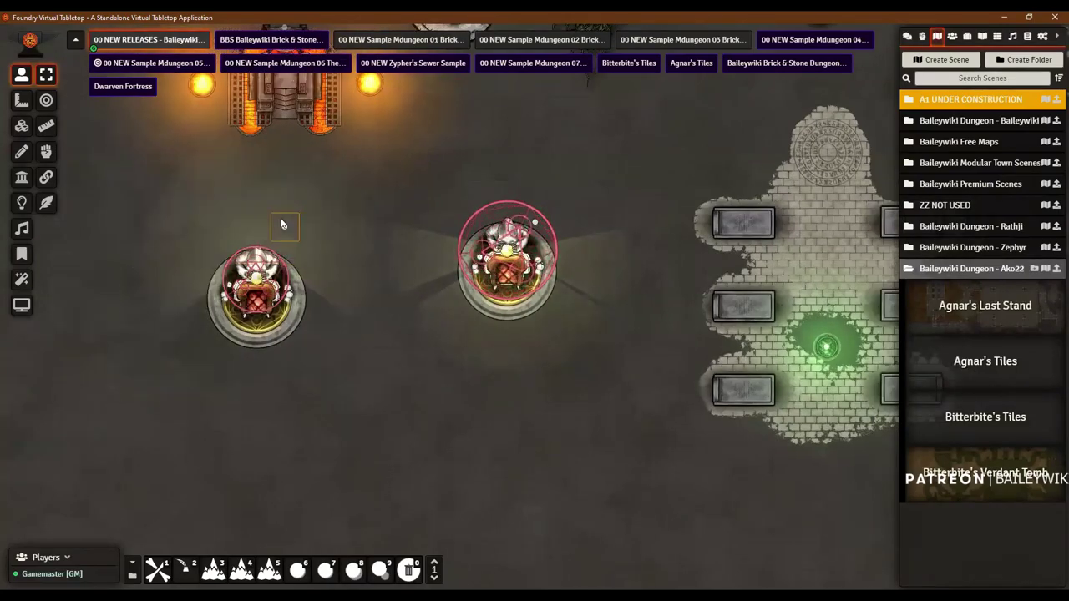
scroll(388, 256, down, 10)
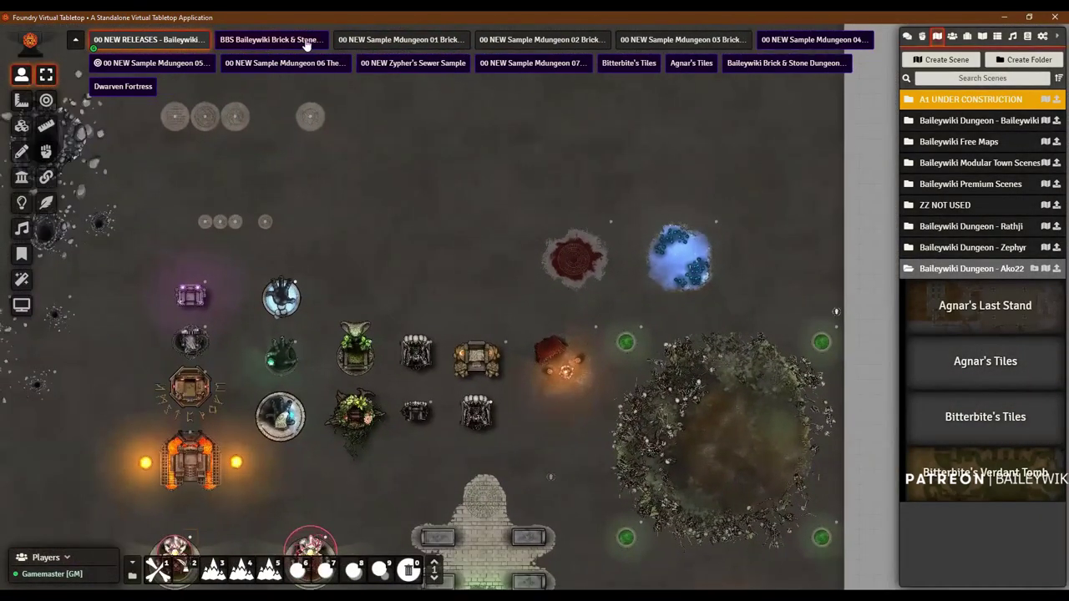
Step: View Brick & Stone, then Sample Mdungeon 01, 02, 03 and 04 Agnar's Last Stand
click(306, 41)
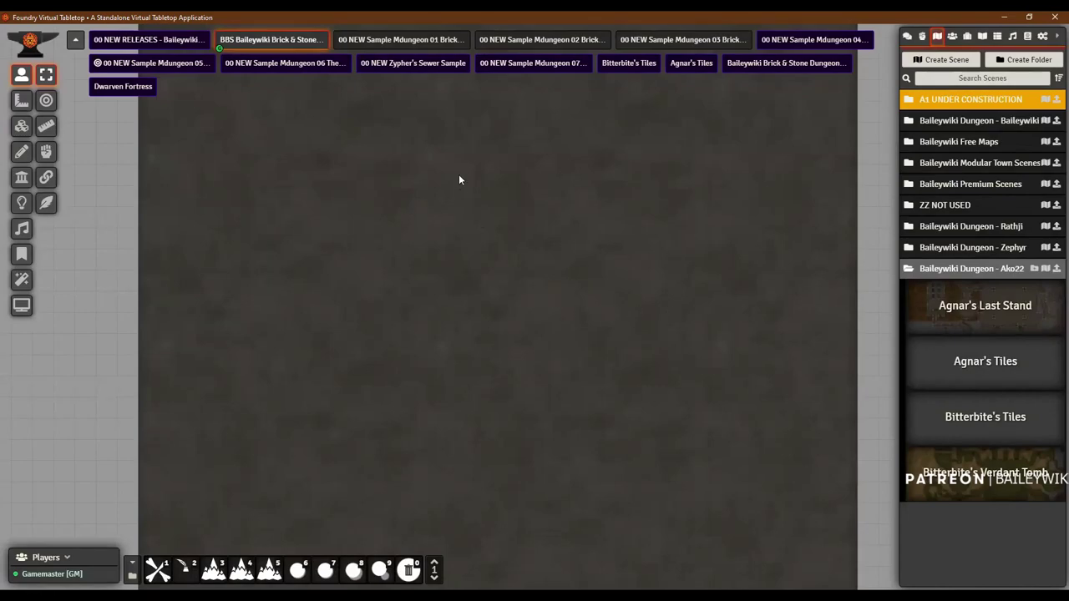
click(415, 42)
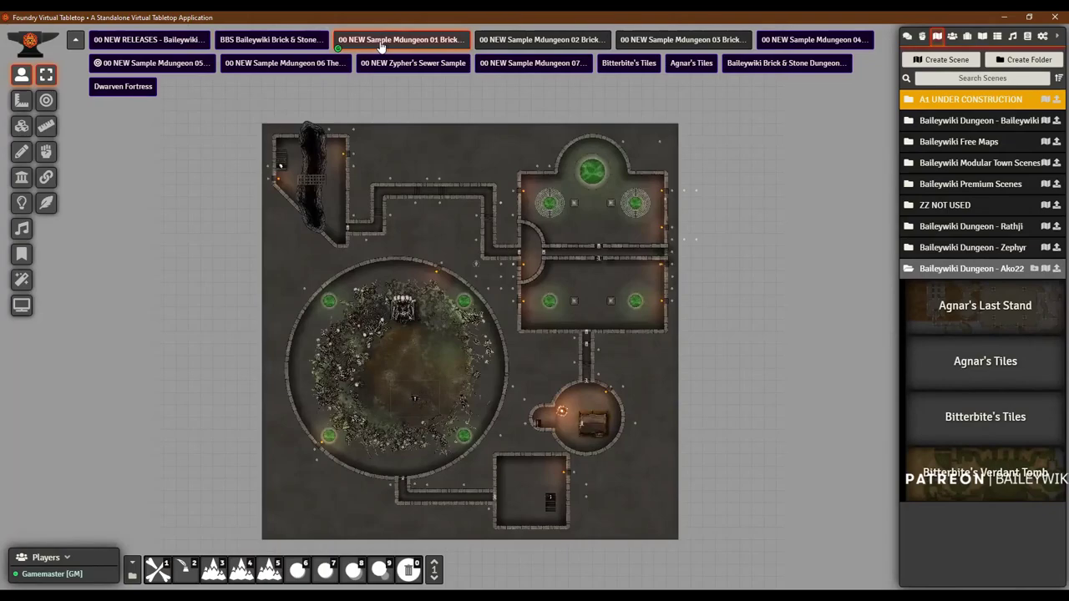
click(529, 44)
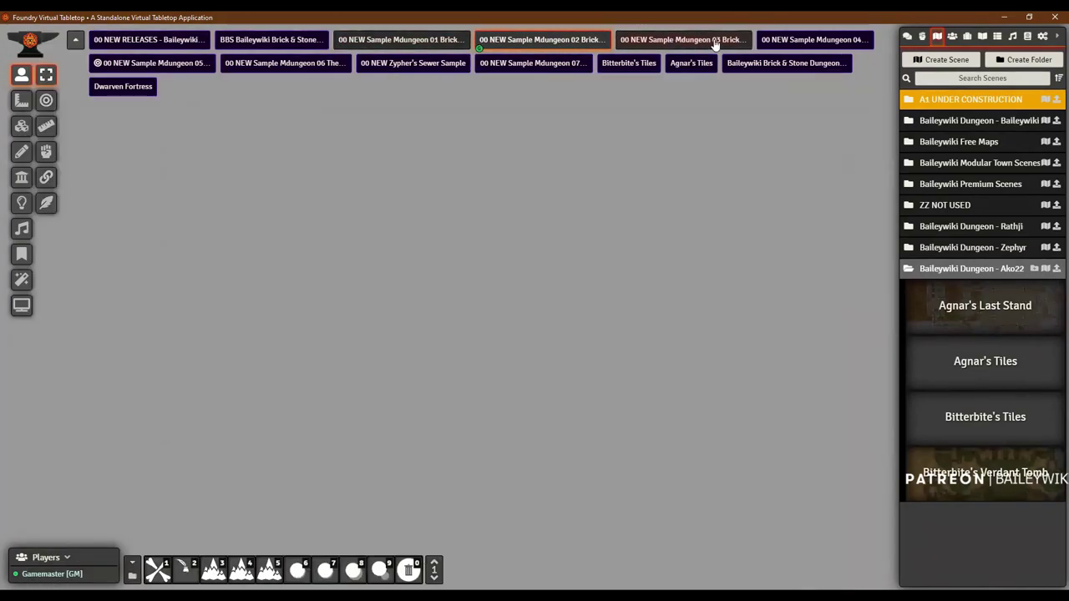
click(715, 43)
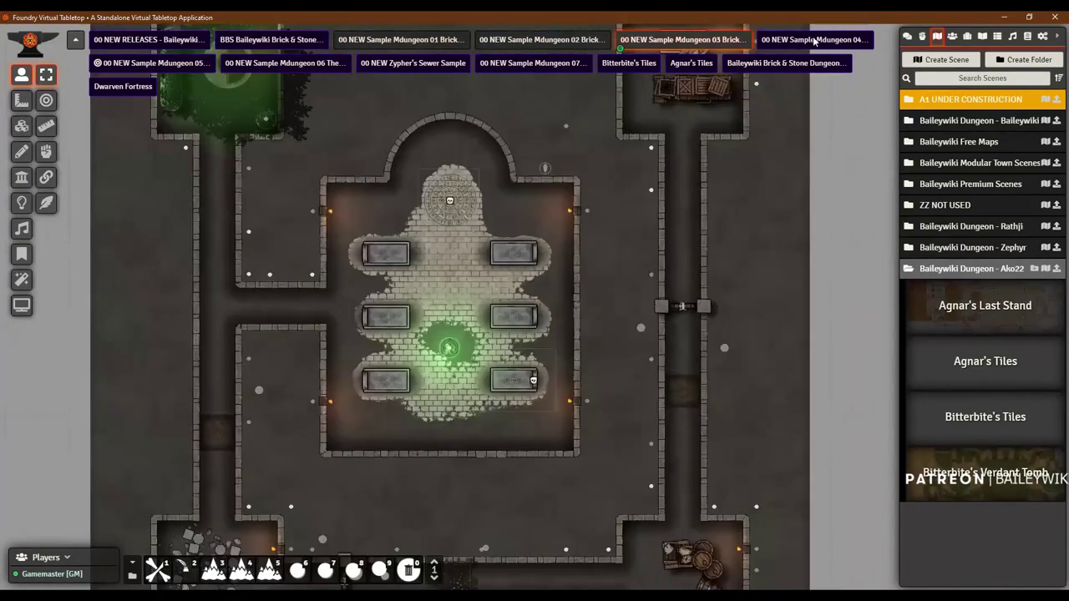
click(799, 44)
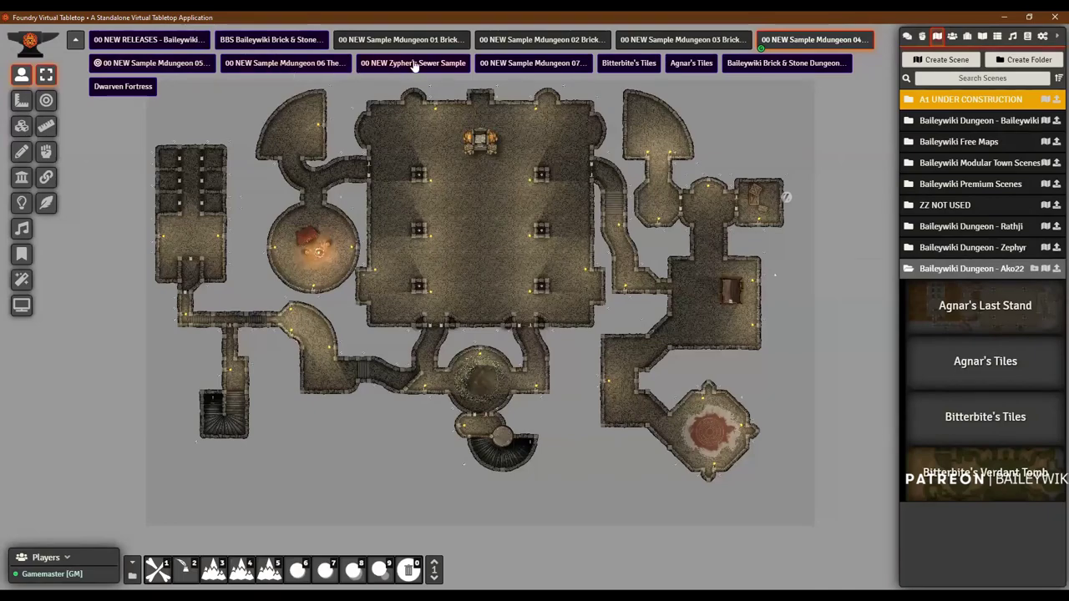
click(626, 65)
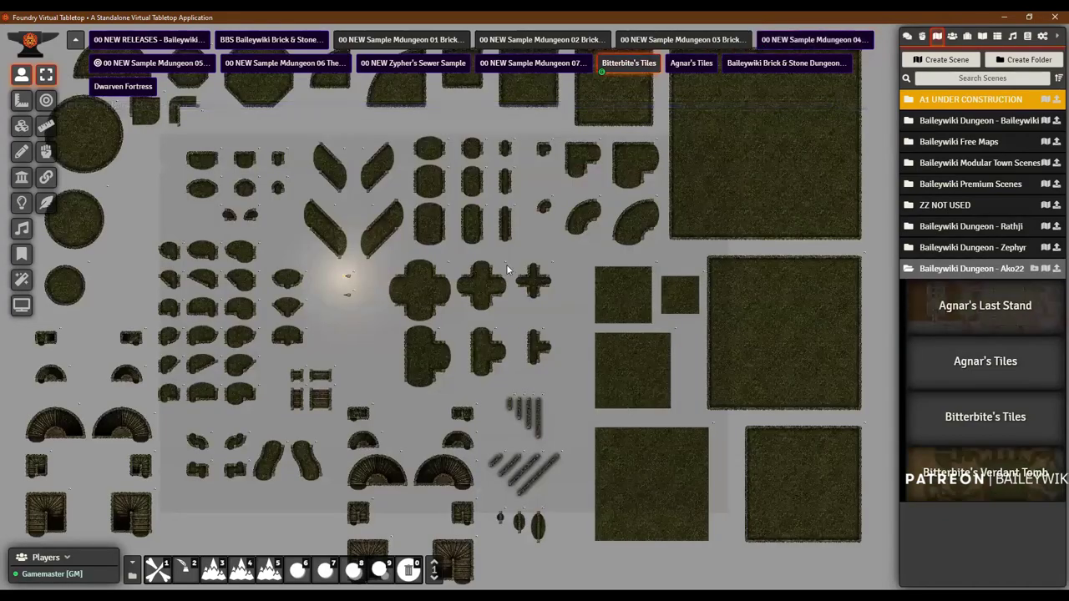
scroll(297, 315, up, 2)
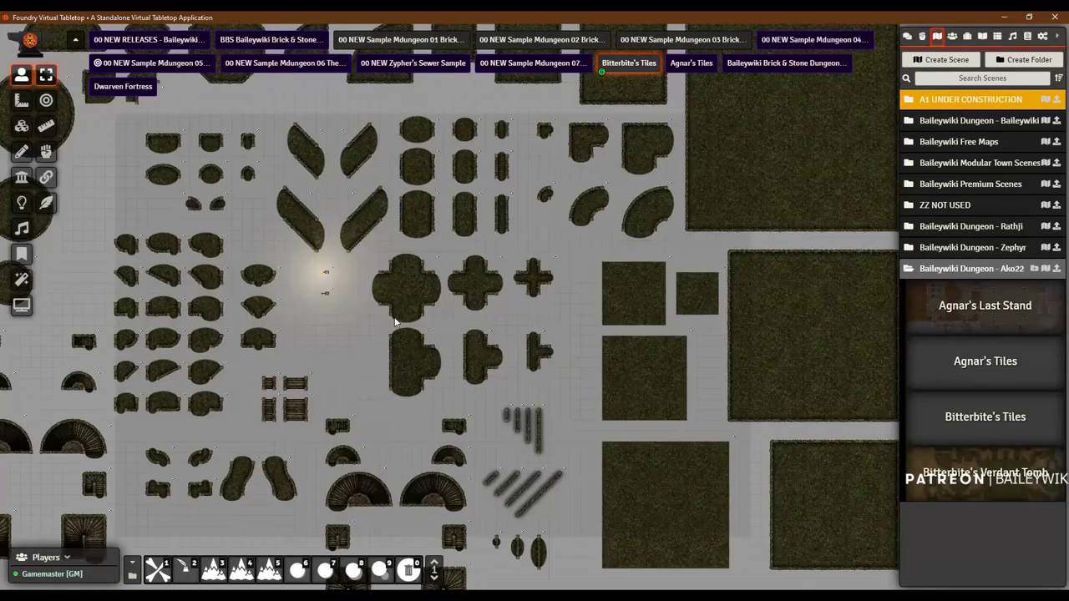
scroll(393, 300, up, 1)
scroll(393, 300, down, 3)
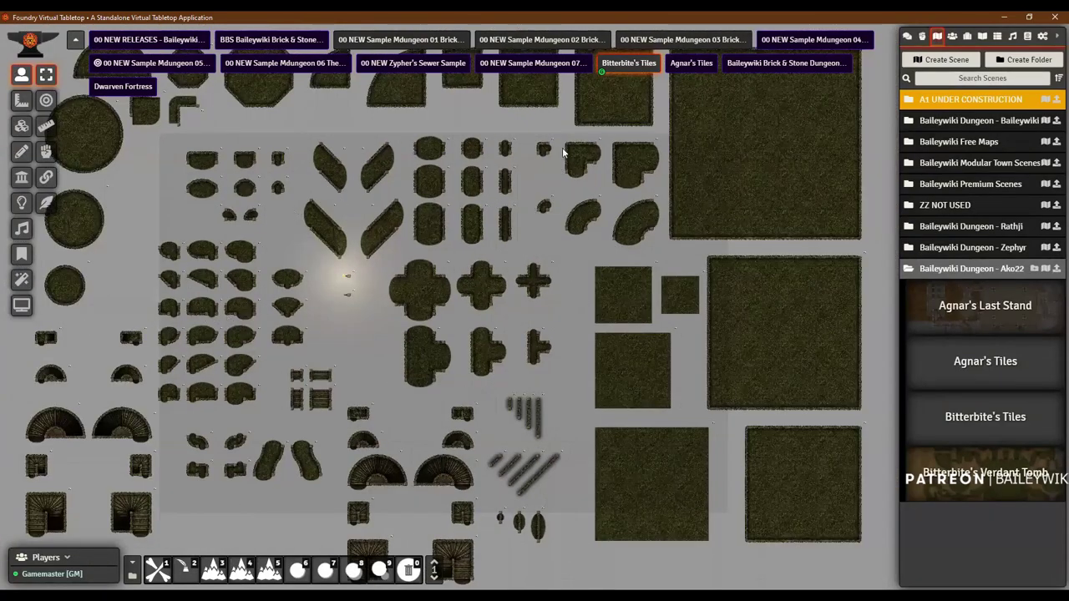
click(686, 65)
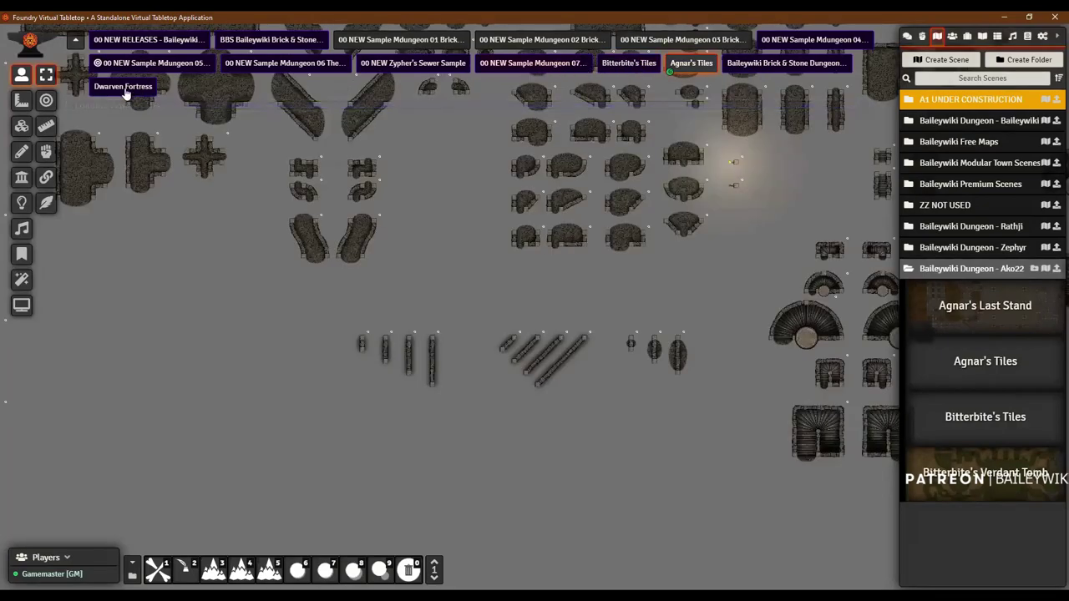
click(123, 88)
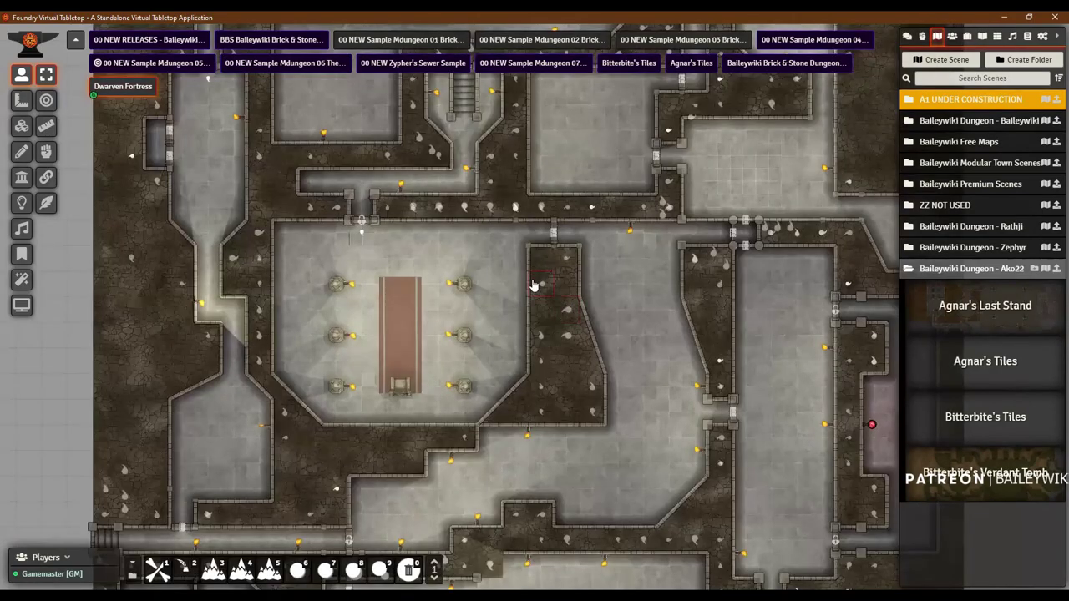
scroll(534, 285, down, 10)
scroll(300, 136, up, 4)
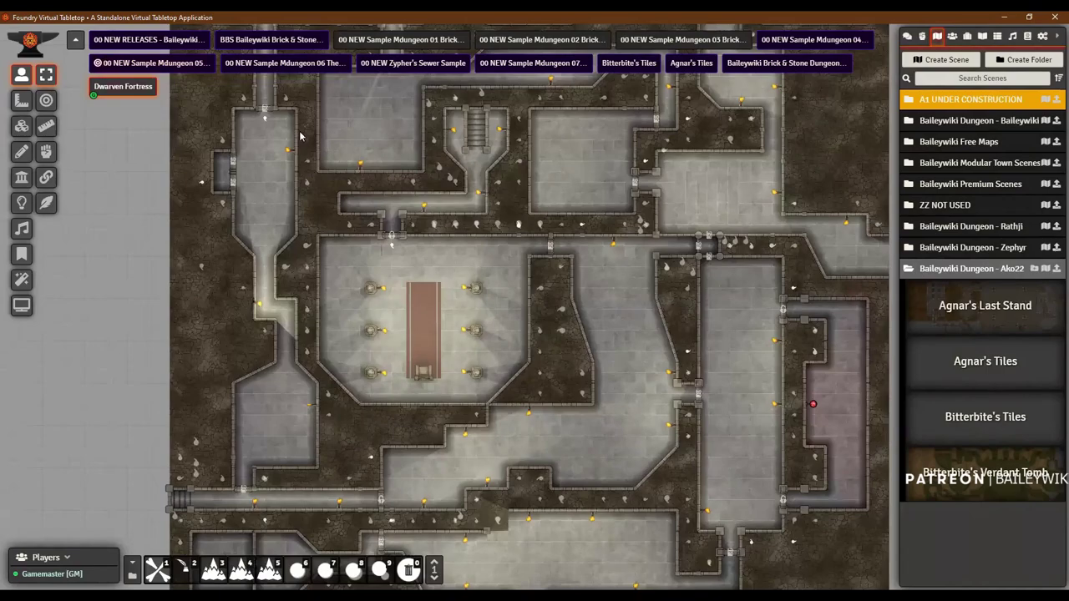
key(Up)
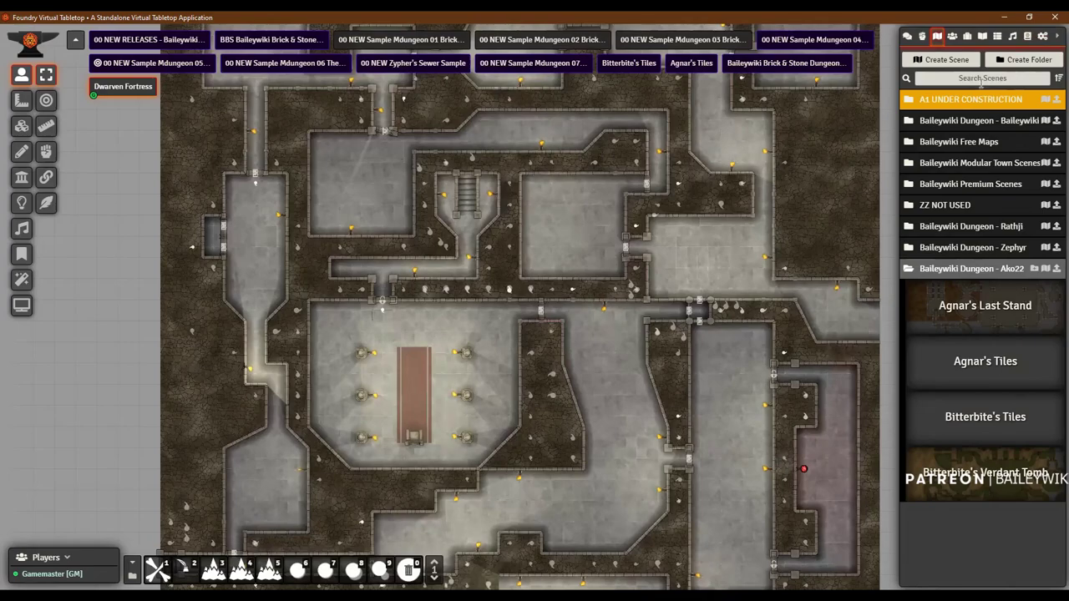
Step: Open Zypher's Sewer Sample and pan and zoom across its green cross room, pipes and corridors
click(406, 70)
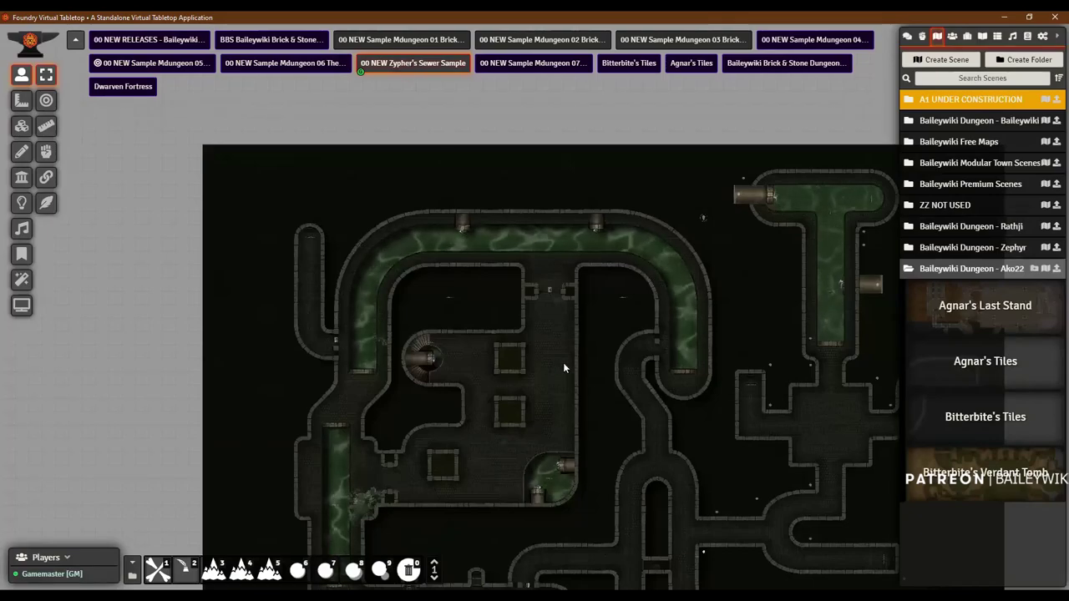
drag(596, 409, 557, 255)
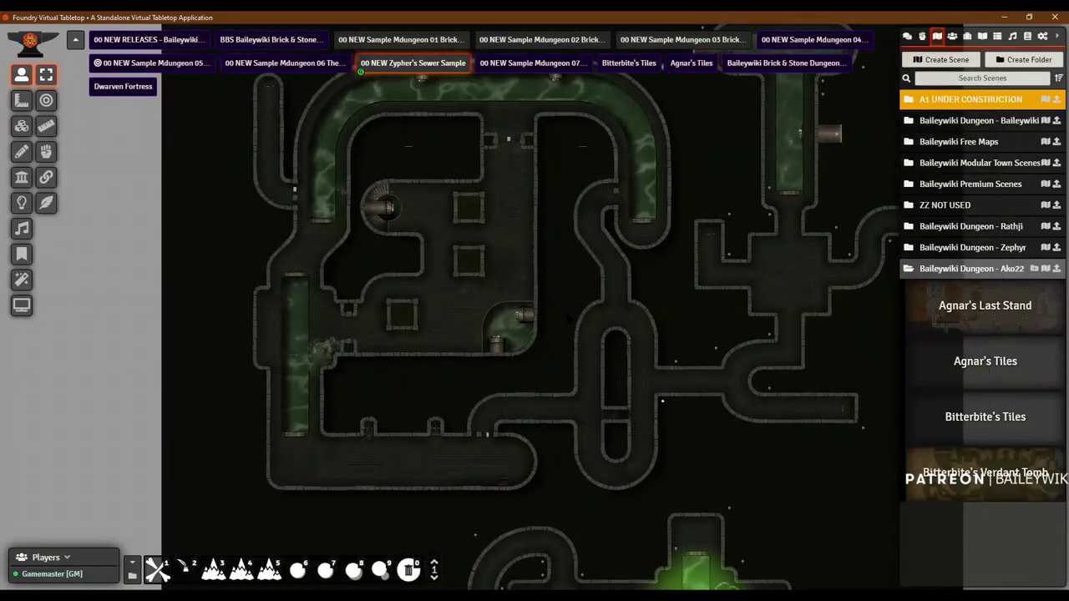
scroll(562, 310, up, 2)
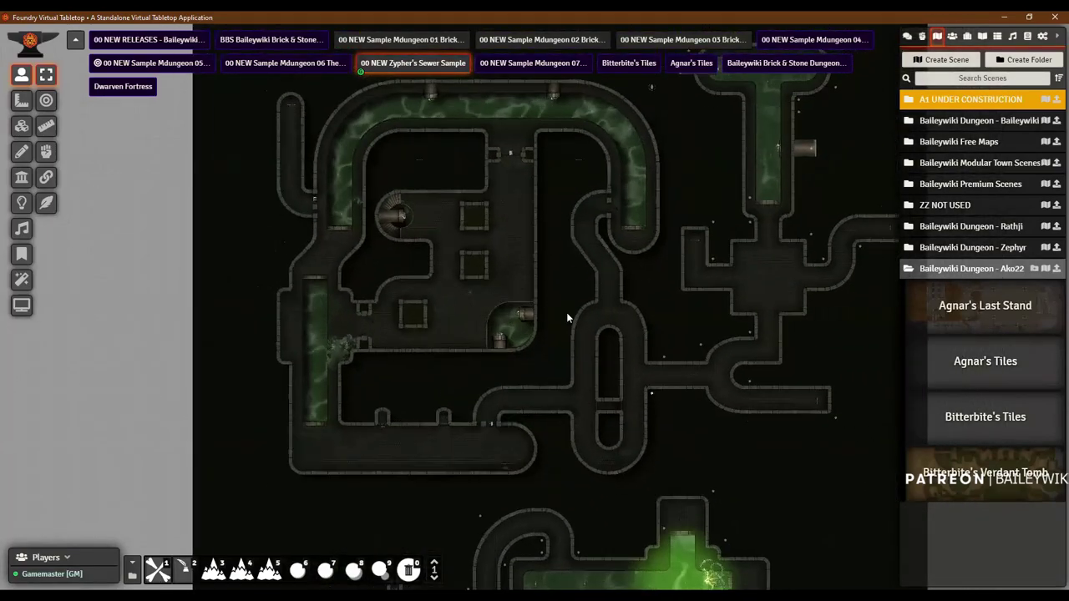
scroll(562, 310, up, 3)
mouse_move(573, 304)
mouse_down()
mouse_move(467, 205)
mouse_move(399, 92)
mouse_up()
mouse_move(710, 383)
mouse_down()
mouse_move(675, 176)
mouse_move(709, 437)
mouse_up()
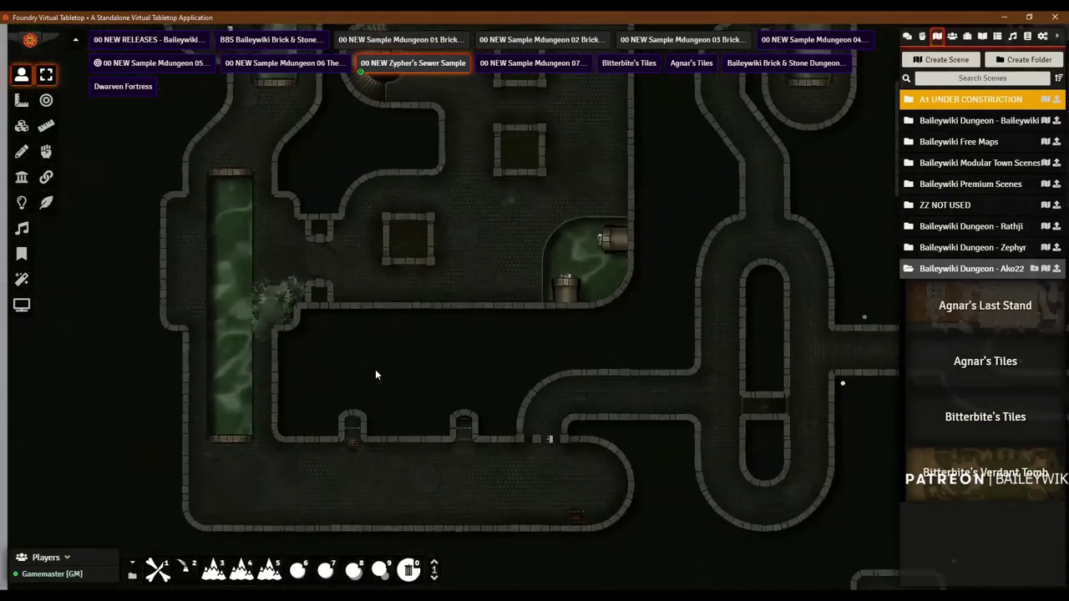
mouse_move(474, 376)
mouse_down()
mouse_move(392, 553)
mouse_move(131, 455)
mouse_move(289, 389)
mouse_up()
drag(298, 336, 524, 206)
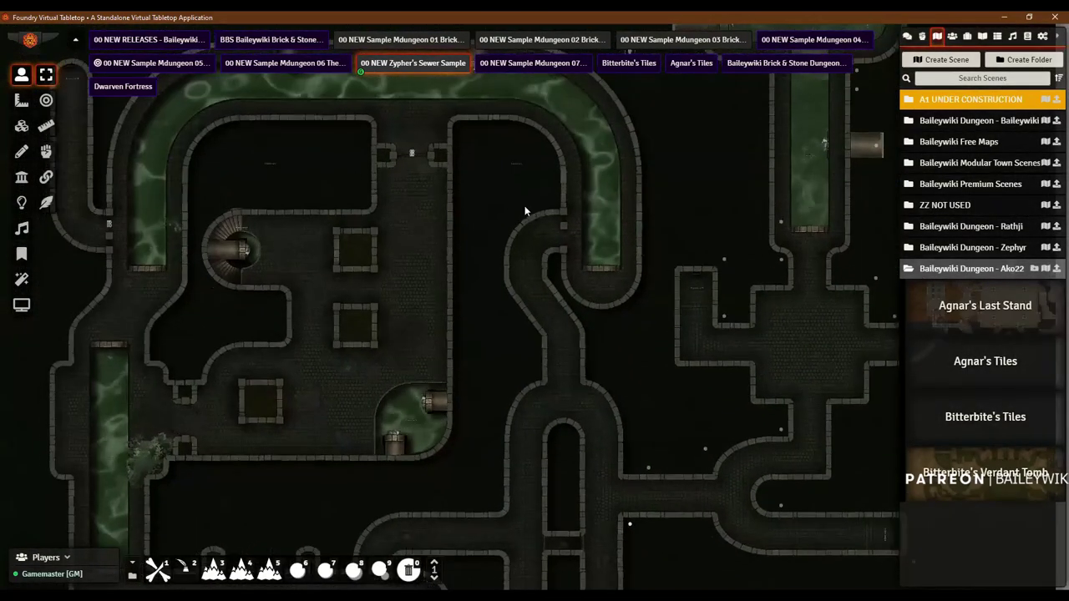
drag(694, 426, 719, 461)
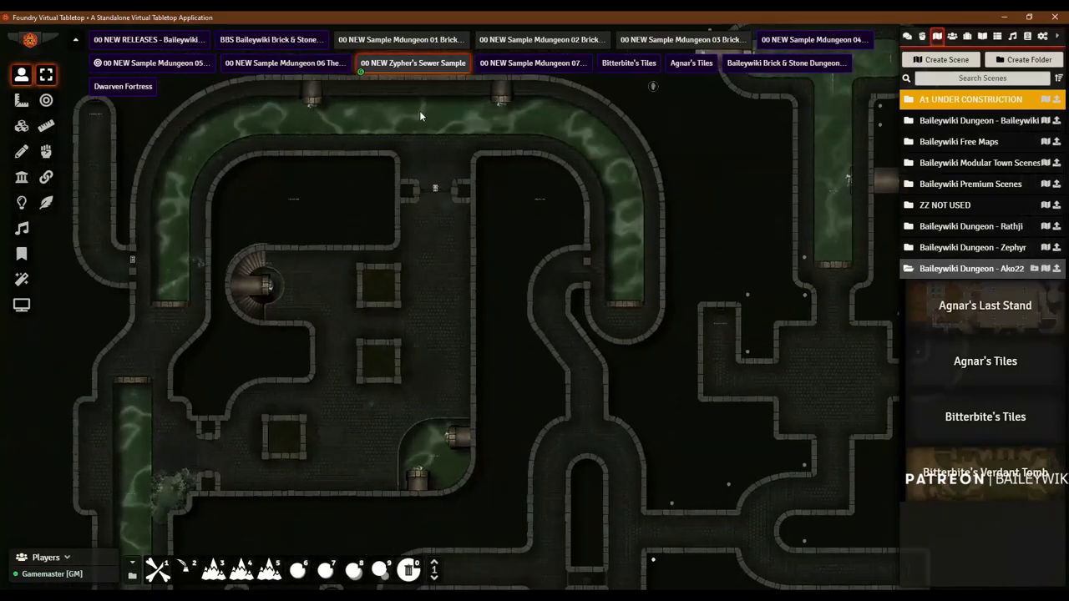
drag(718, 263, 693, 371)
mouse_move(652, 497)
mouse_down()
mouse_move(689, 401)
mouse_move(745, 303)
mouse_move(777, 280)
mouse_up()
scroll(602, 259, up, 5)
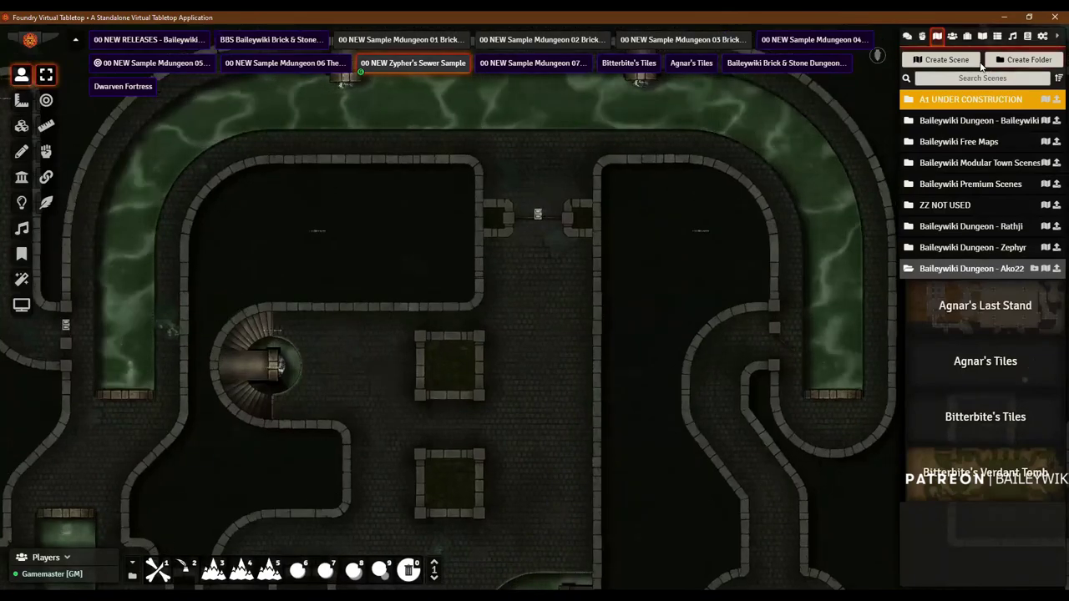
Step: Drop the Player. Move me around token on the map and walk it down the right-hand channel
click(952, 36)
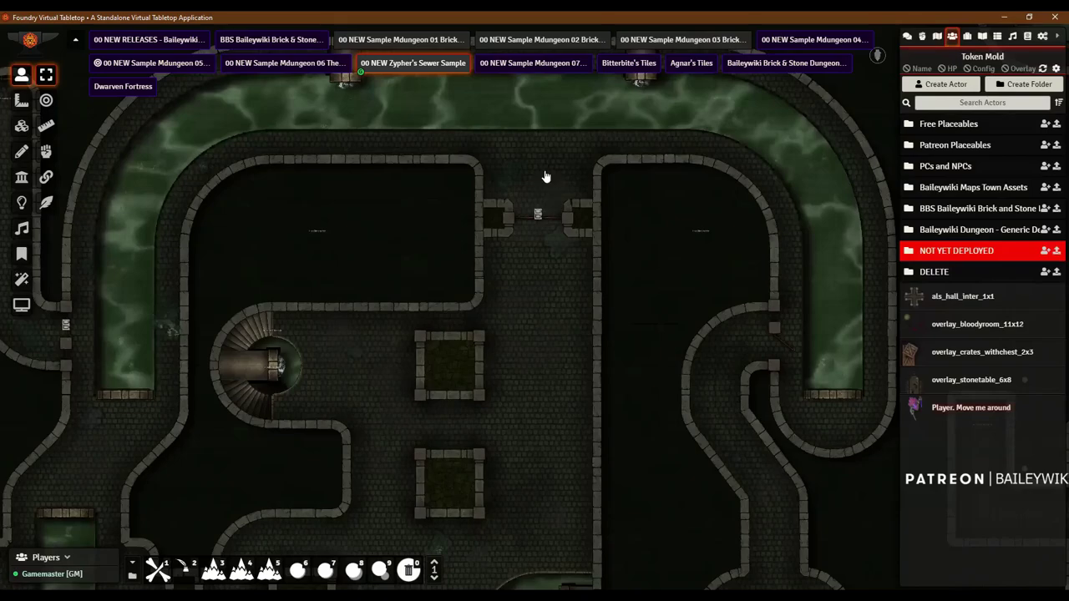
drag(544, 177, 551, 173)
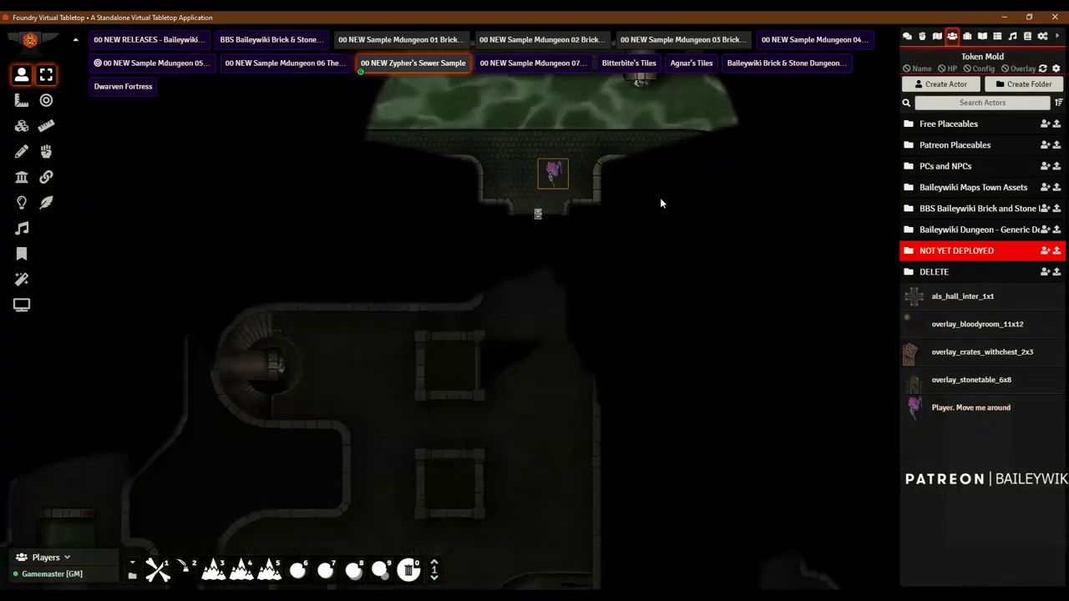
key(Up)
key(Up)
key(Up)
key(Left)
key(Left)
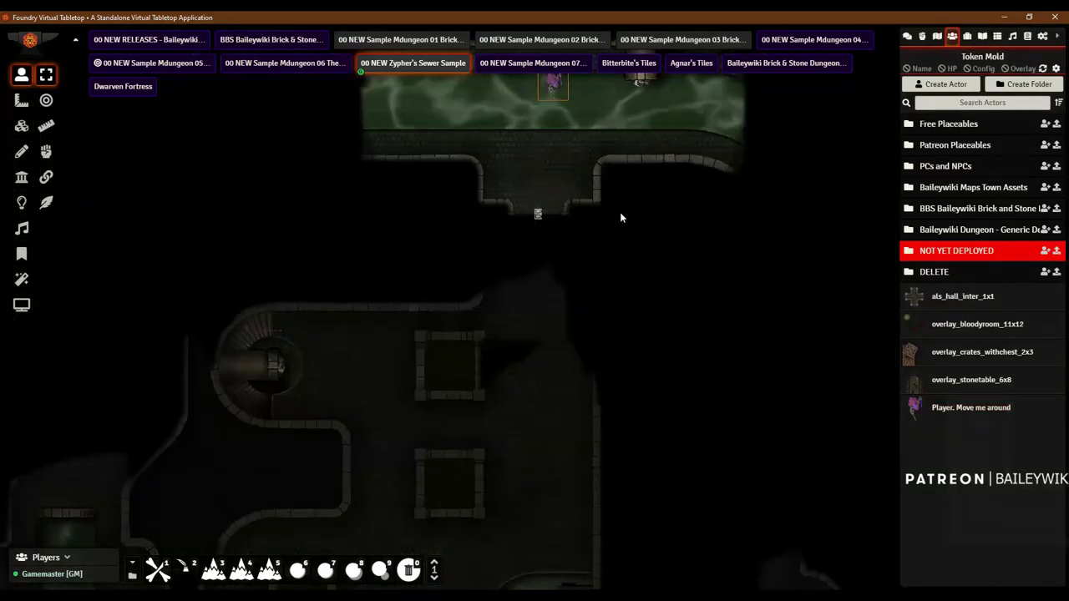
key(Down)
key(Left)
key(Right)
key(Right)
key(Right)
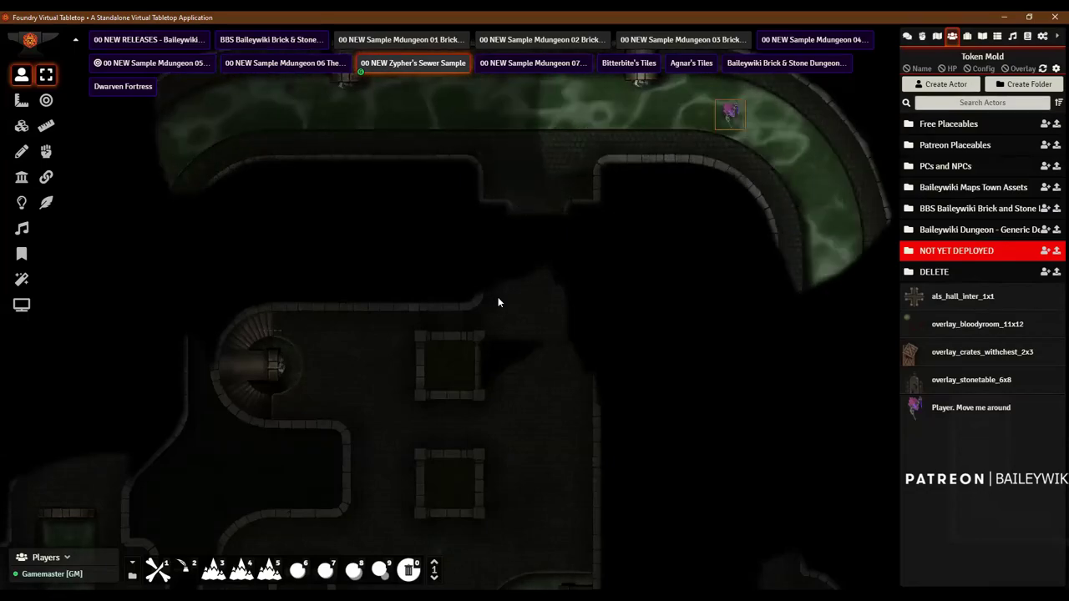
key(Down)
key(Right)
key(Right)
key(Down)
key(Down)
key(Down)
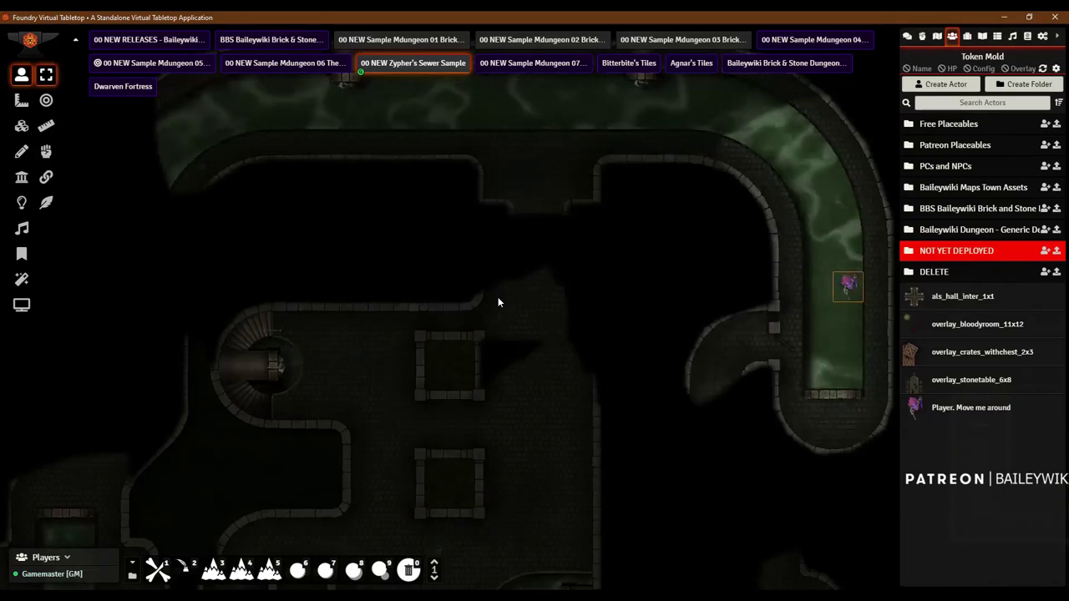
Step: Walk the token back left past the central gate and down the corridor, then deselect it
key(Down)
key(Down)
key(Up)
key(Up)
key(Up)
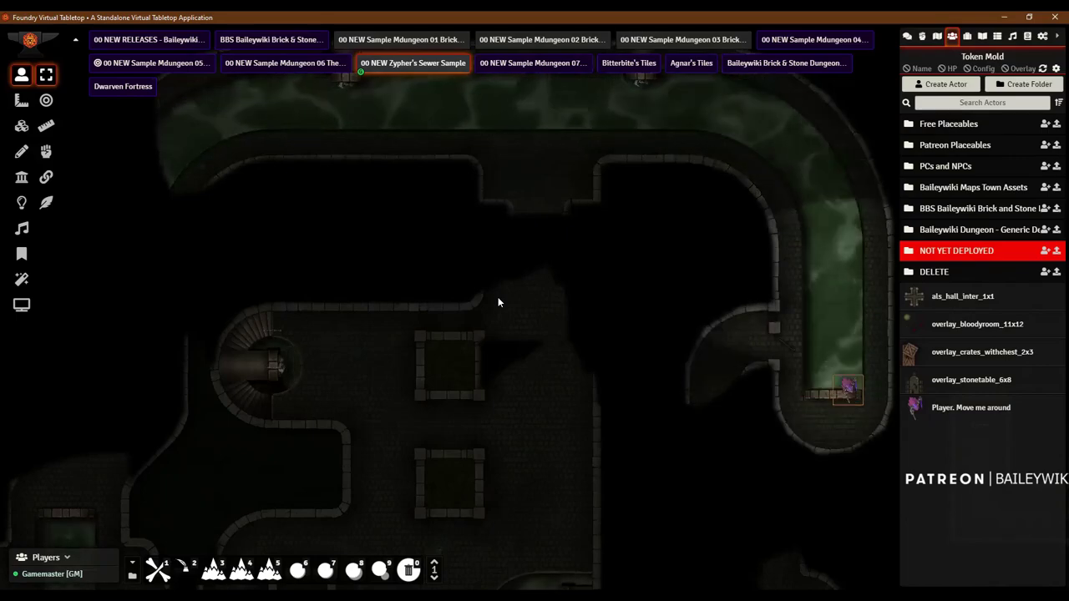
key(Up)
key(Up)
key(Up)
key(Left)
key(Left)
key(Left)
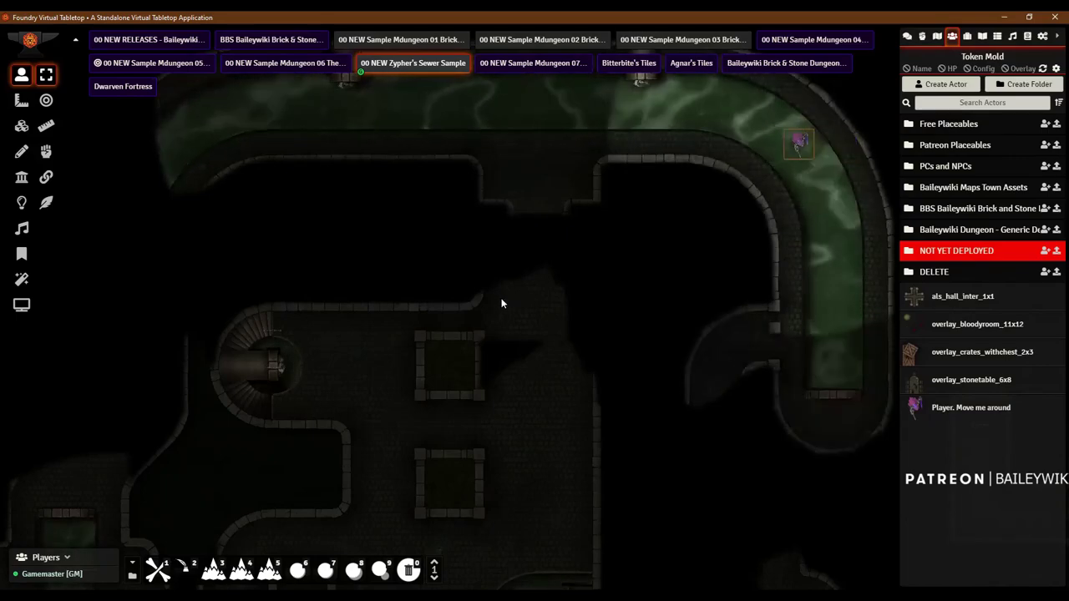
key(Left)
key(Left)
key(Left)
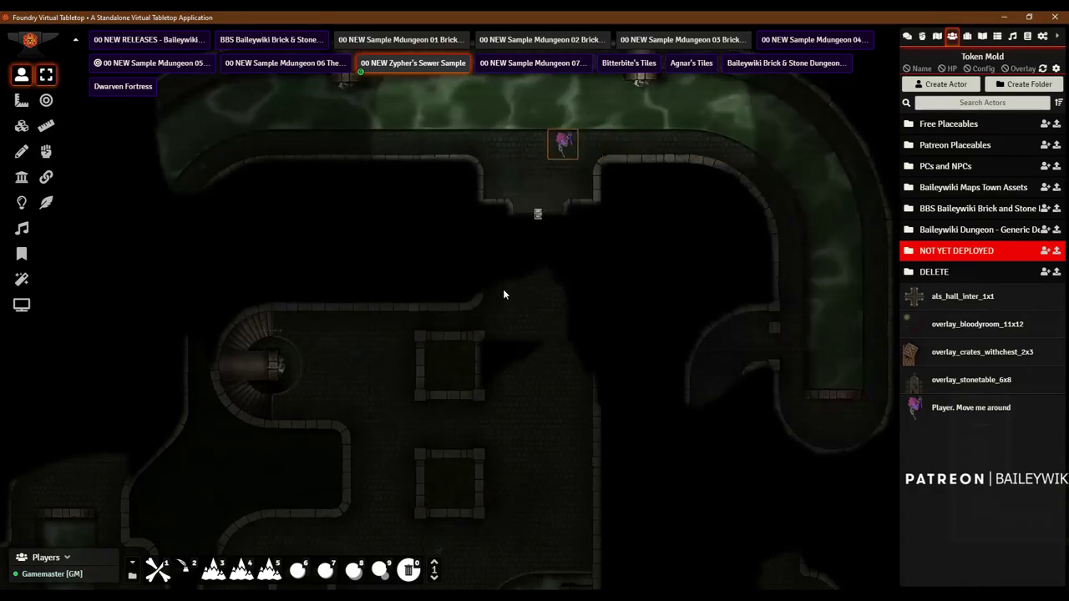
key(Down)
key(Down)
key(Down)
key(Down)
key(Down)
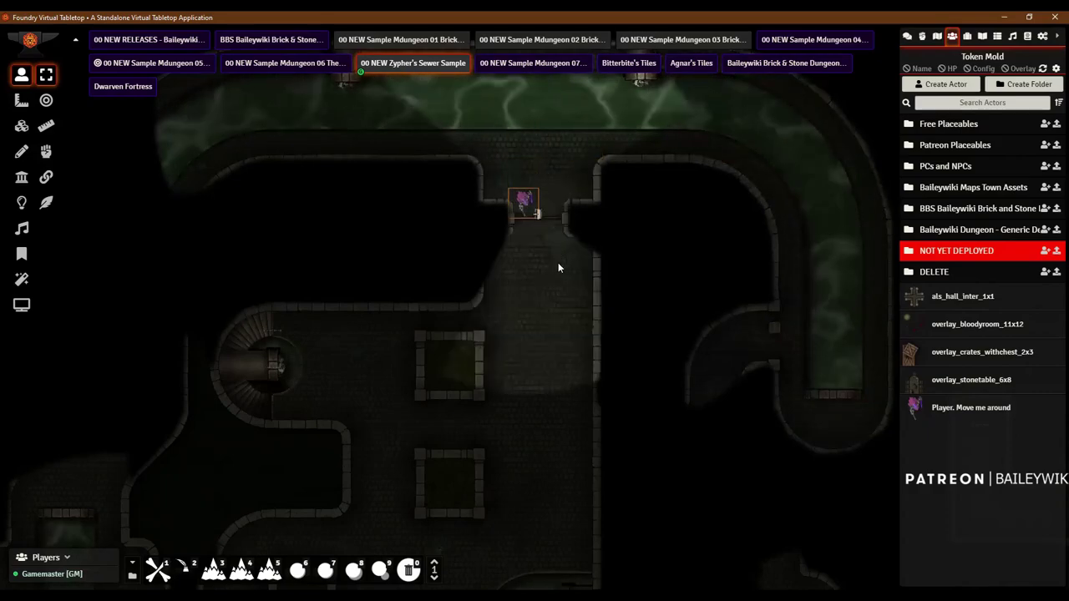
key(Down)
key(Down)
key(Escape)
scroll(561, 280, down, 5)
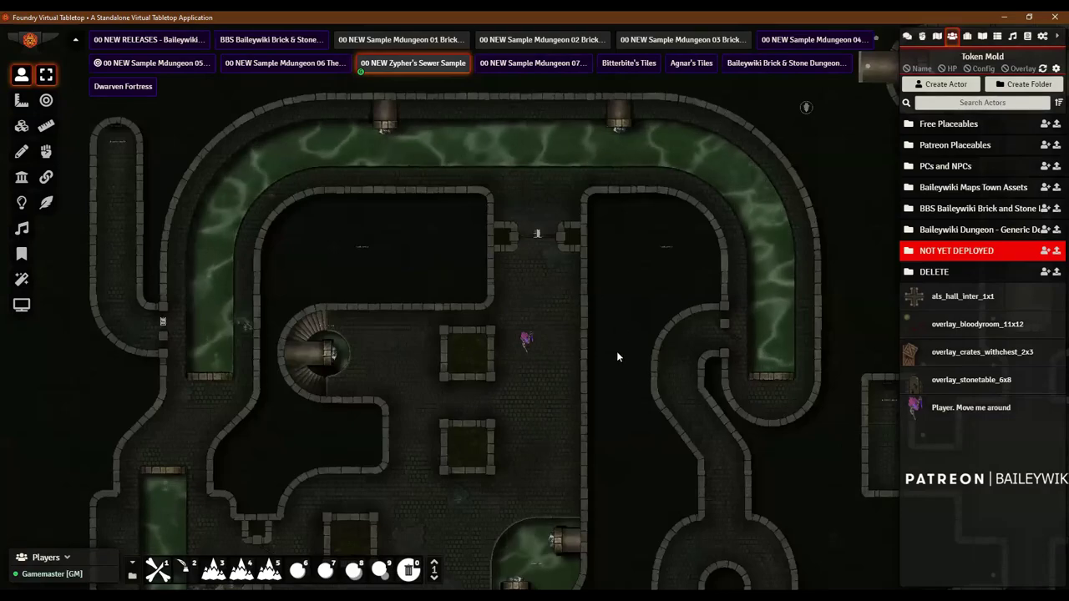
key(Down)
scroll(577, 221, down, 1)
key(Down)
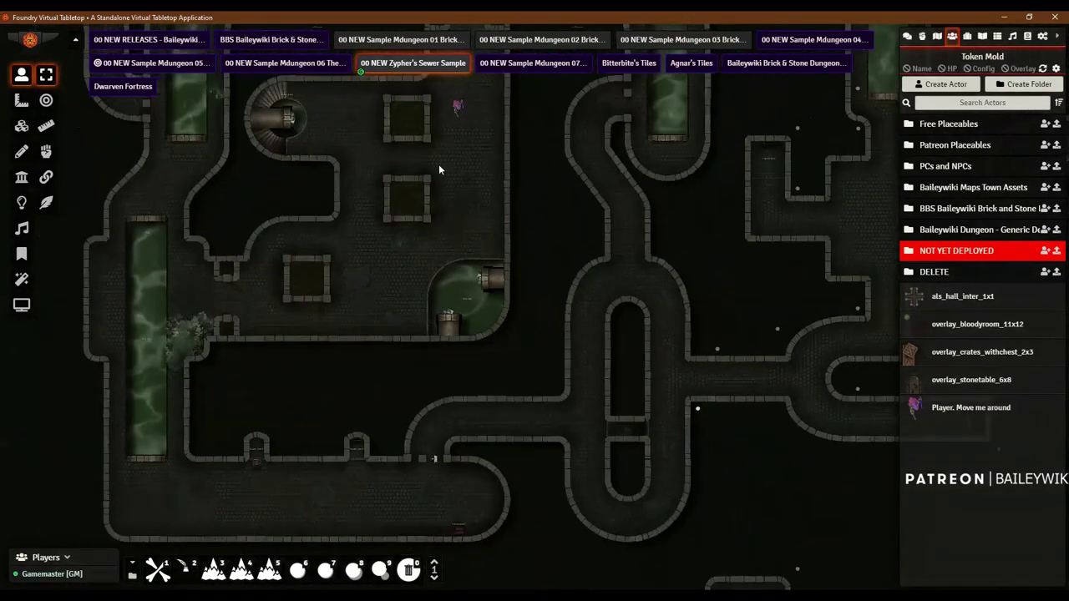
mouse_move(555, 330)
mouse_down()
mouse_move(480, 202)
mouse_move(461, 120)
mouse_up()
key(Down)
key(Right)
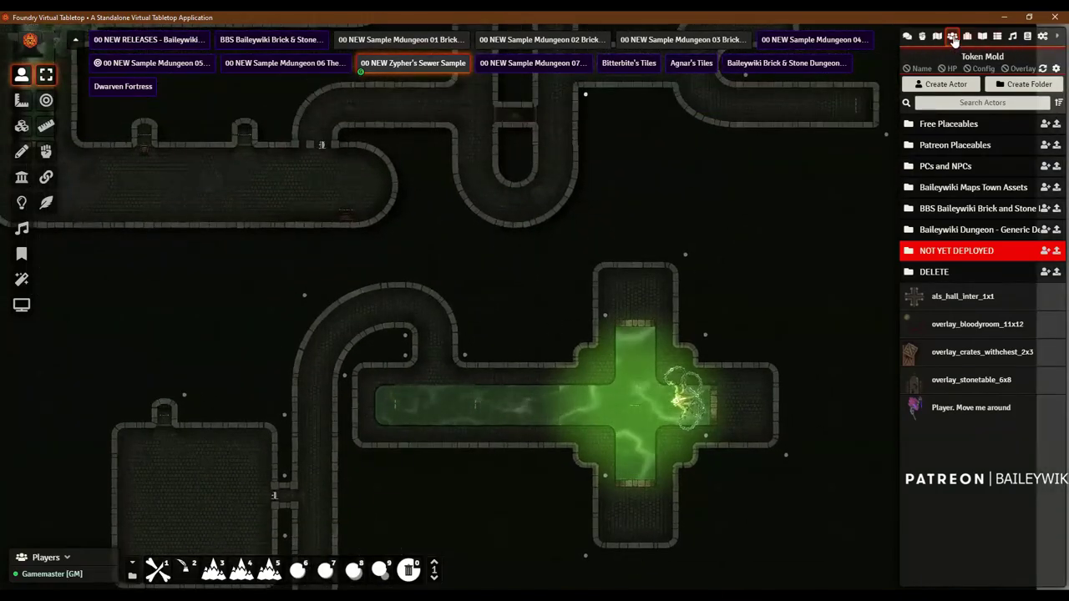
Step: Search the Scenes directory for 'sewer'
click(937, 36)
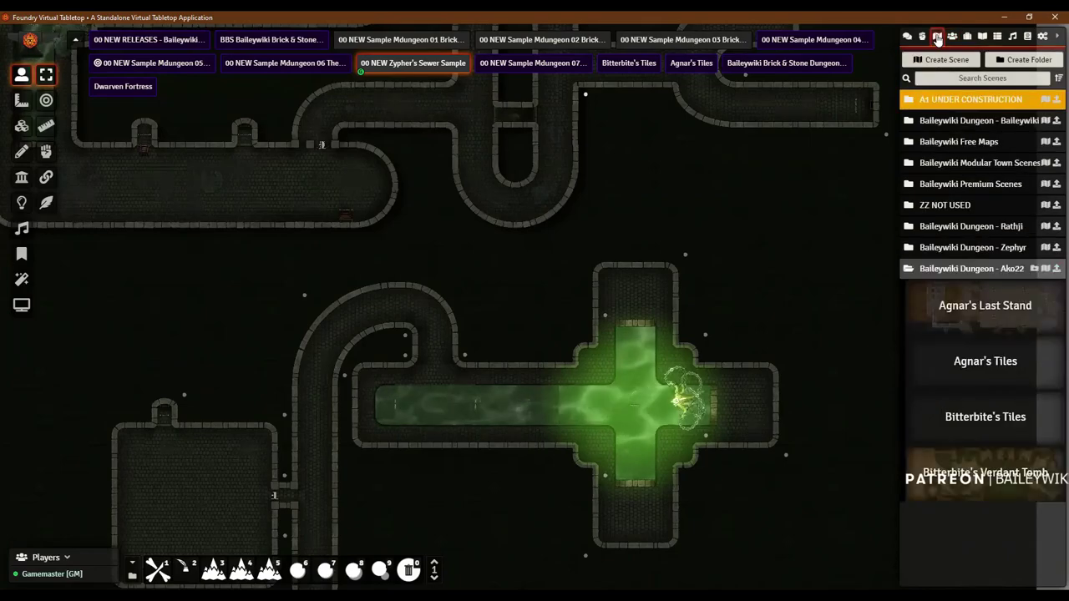
click(987, 164)
click(987, 164)
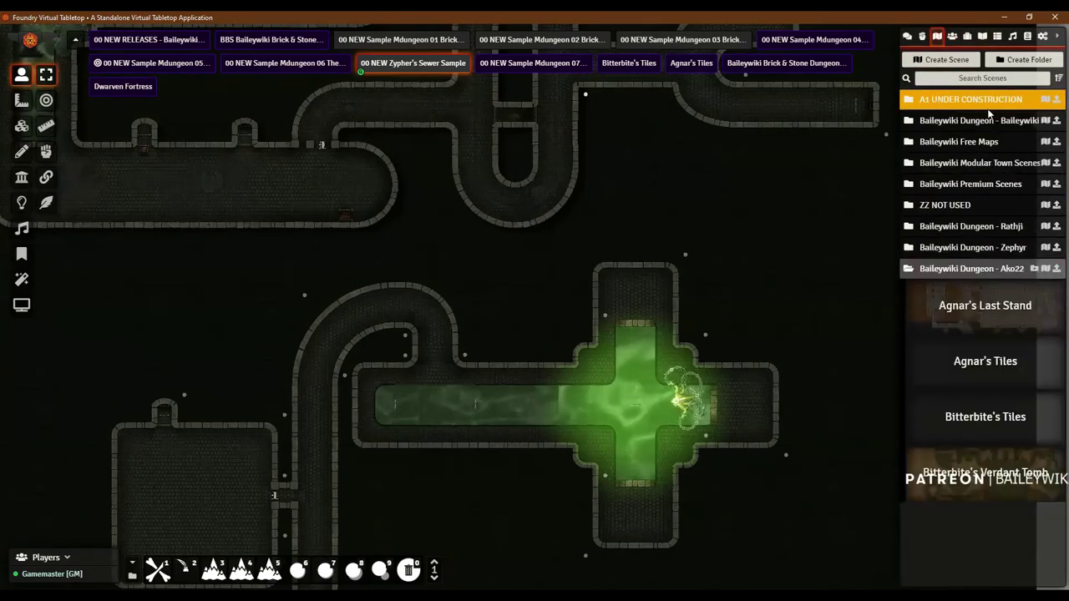
click(993, 78)
text(zep)
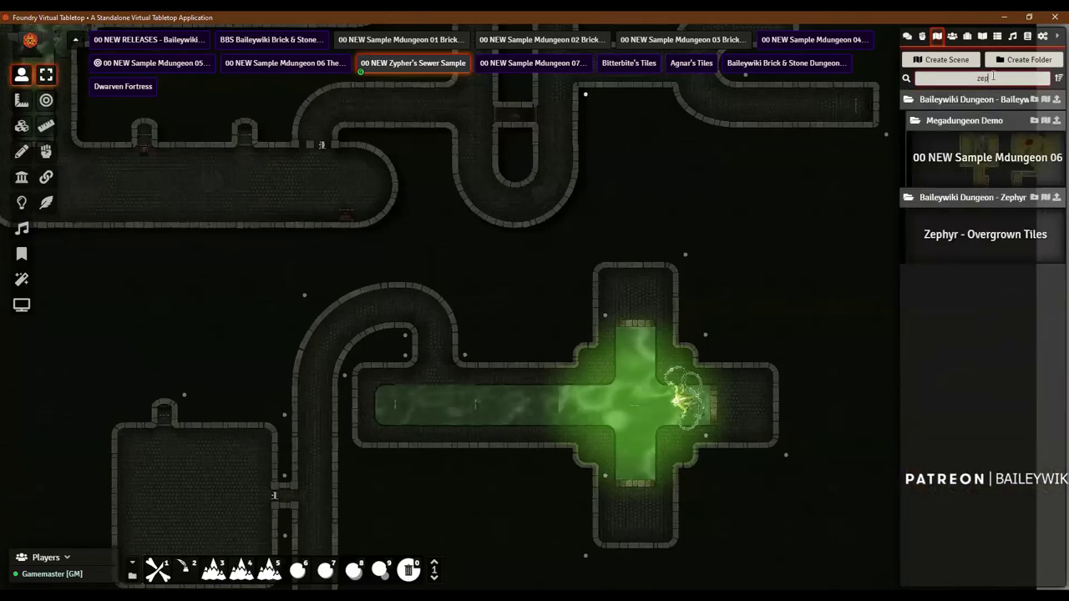
key(BackSpace)
key(BackSpace)
text(sewer)
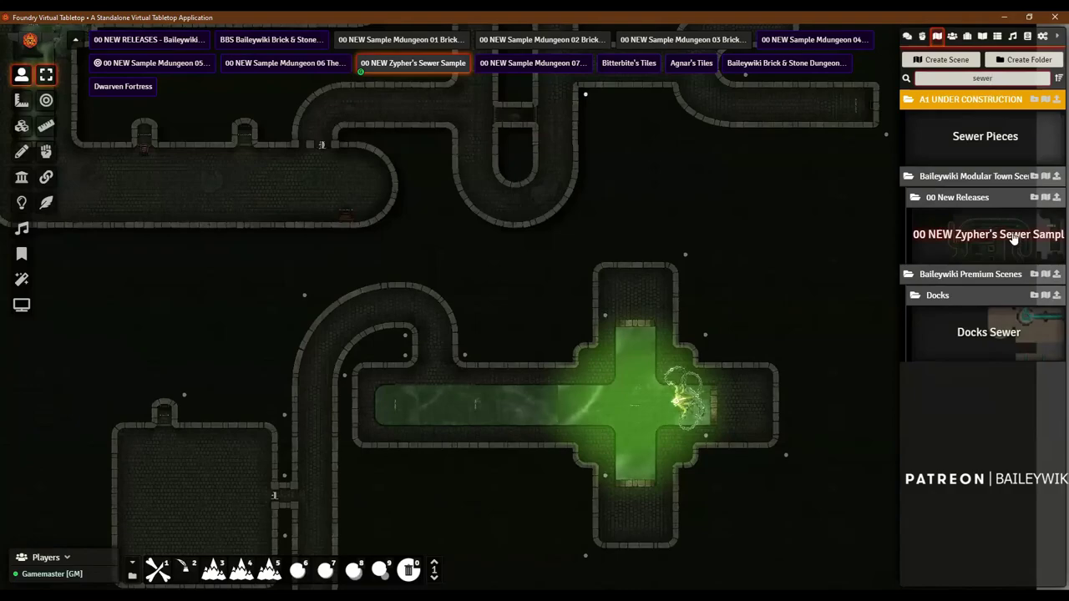
Step: Filter the Actors directory with 'z' to list the zsewer pieces
click(952, 38)
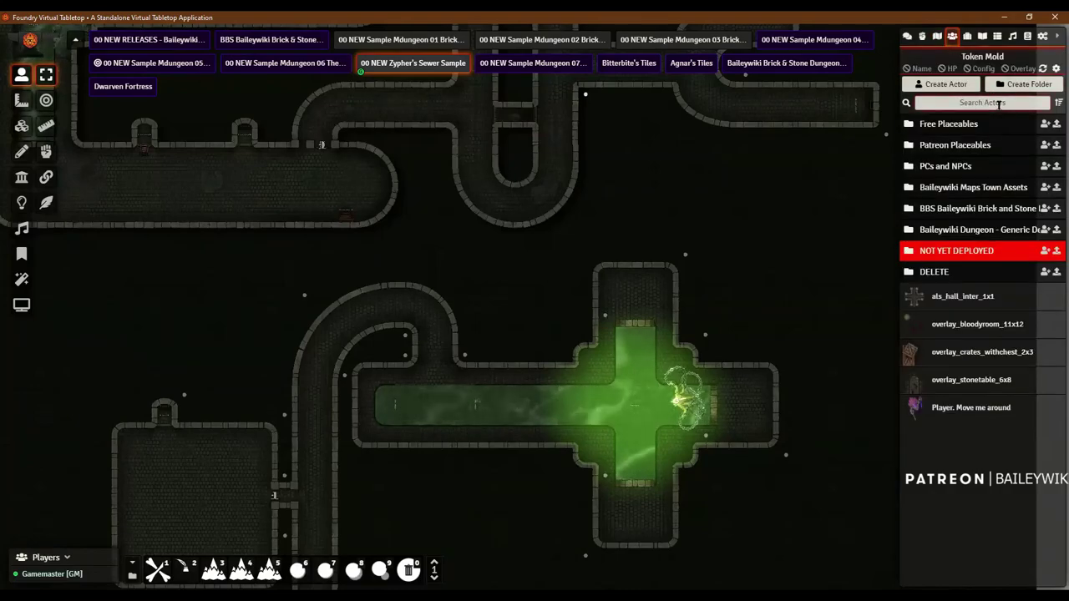
click(998, 102)
text(zsewer)
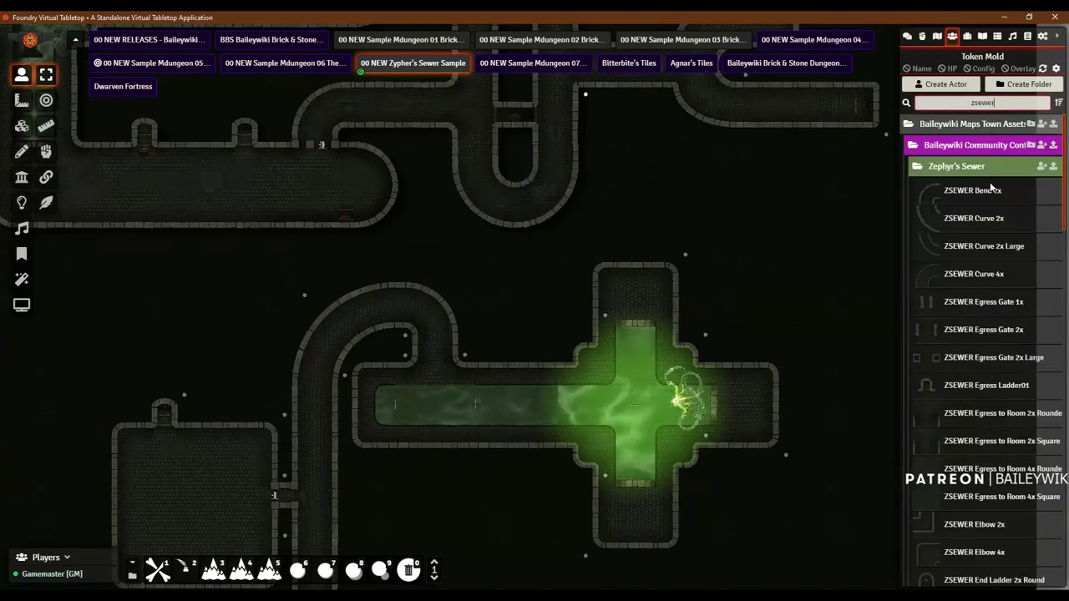
scroll(982, 295, down, 5)
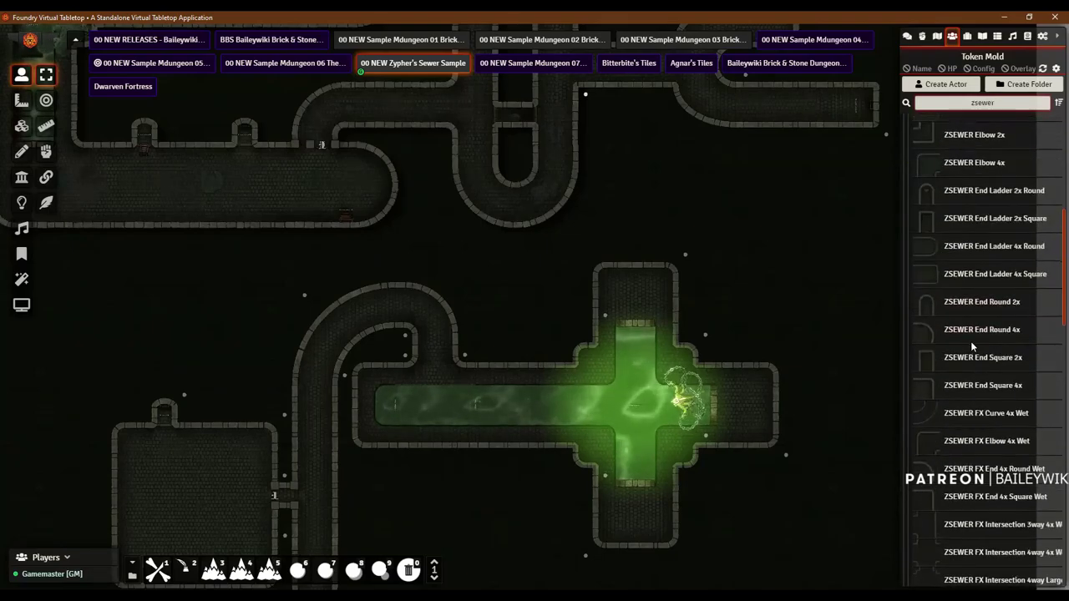
scroll(952, 343, down, 10)
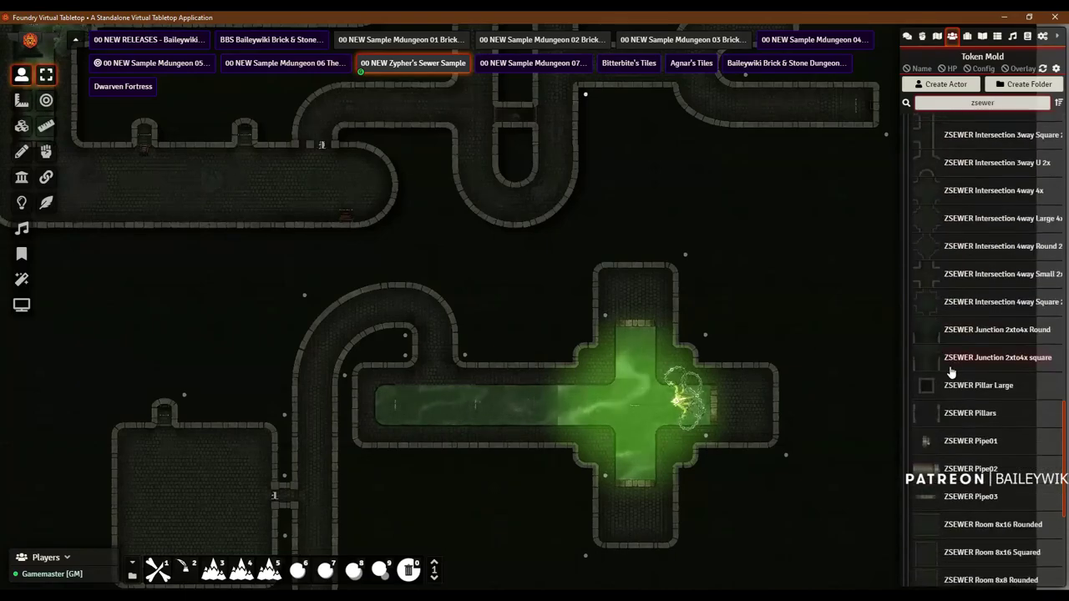
scroll(957, 359, up, 5)
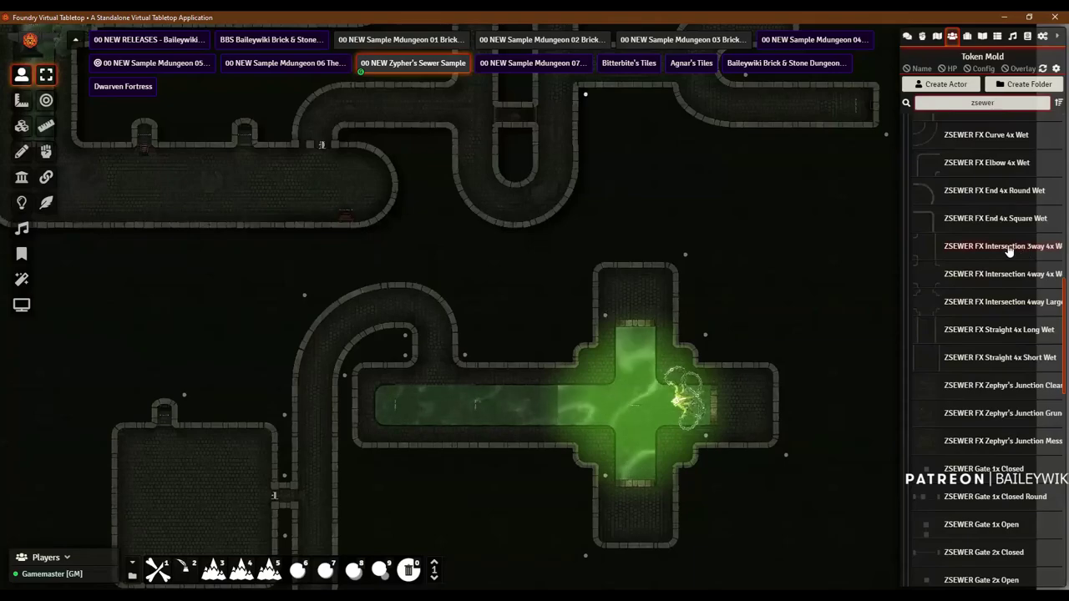
Step: Delete the green wet sewer tile and its token from the upper-right chamber
key(ctrl+v)
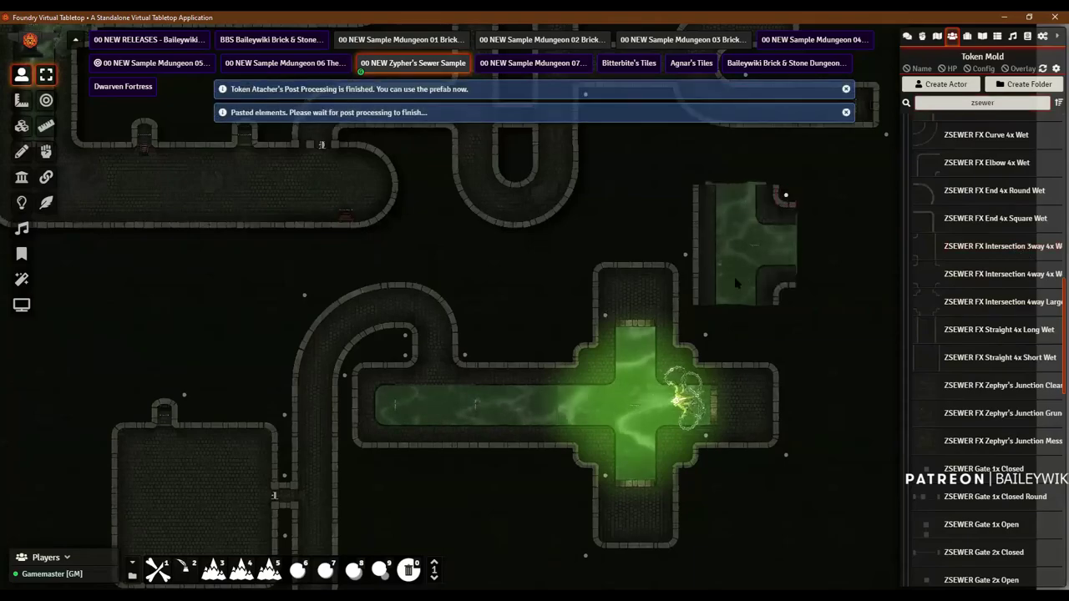
drag(825, 255, 738, 282)
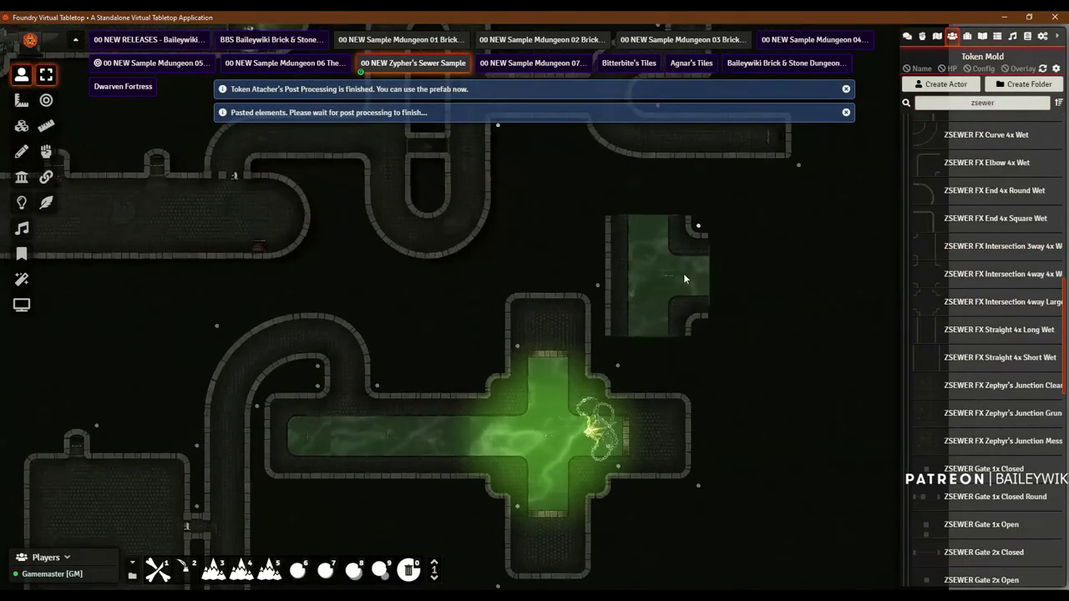
scroll(736, 321, up, 5)
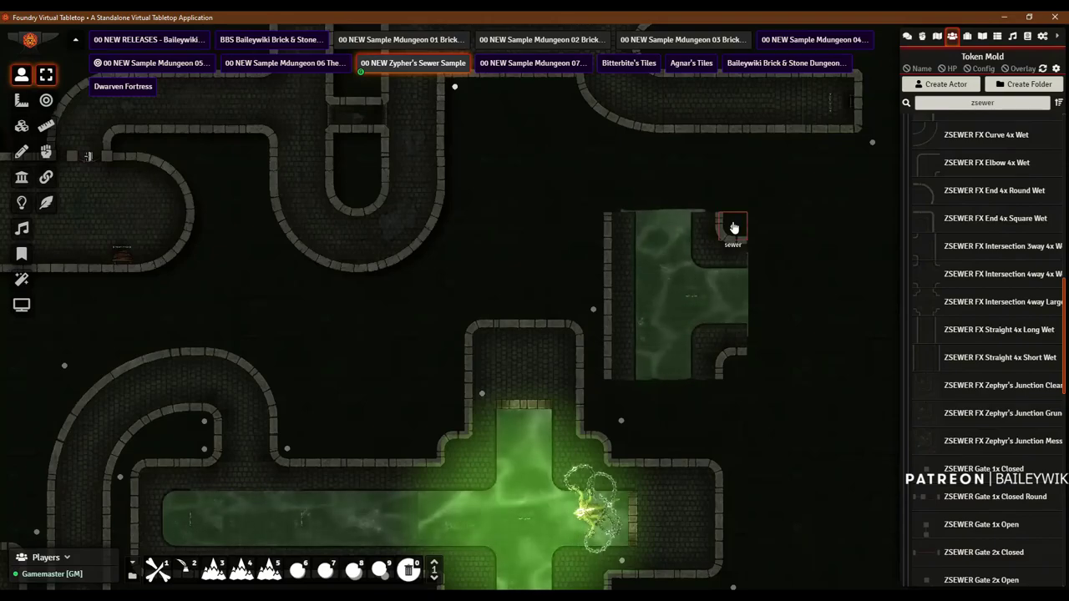
click(733, 227)
scroll(747, 241, down, 4)
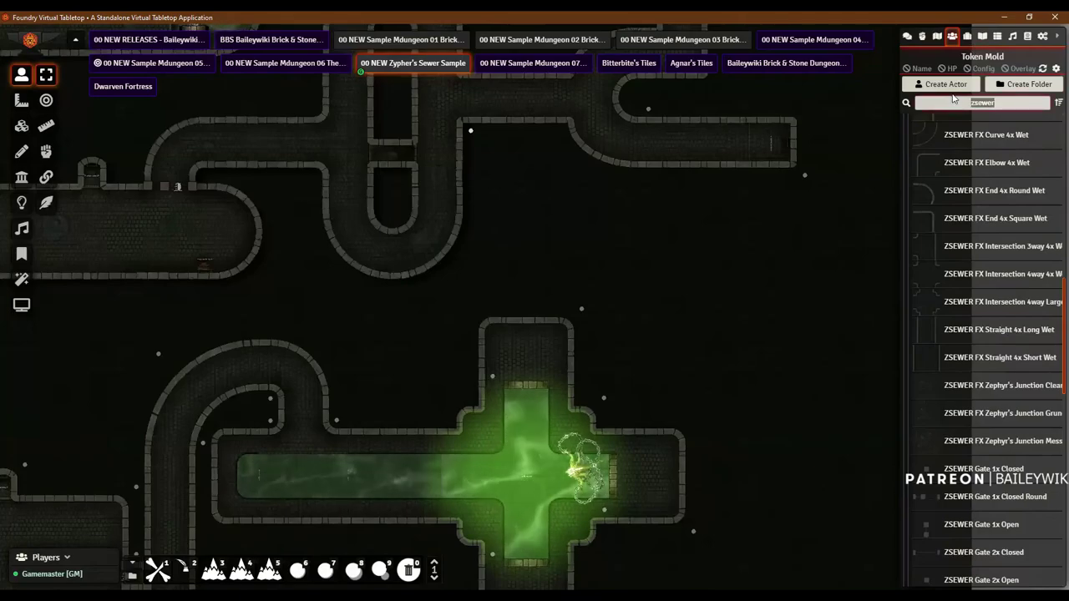
Step: Filter actors to 'grey', place a shop building prefab and move its interior below the roof
text(grey)
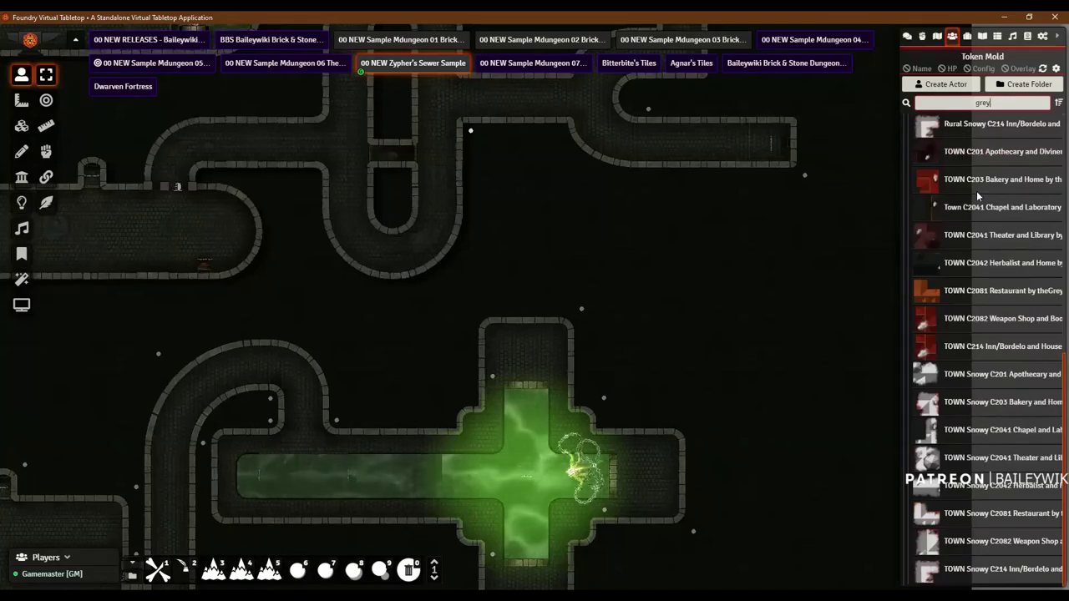
scroll(981, 210, up, 6)
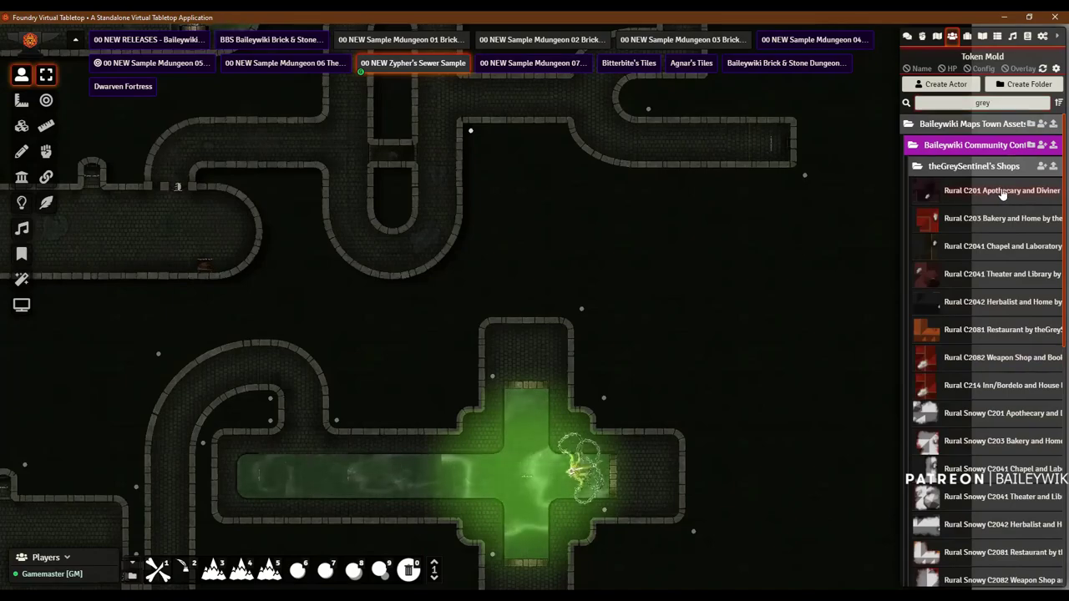
drag(1002, 193, 802, 242)
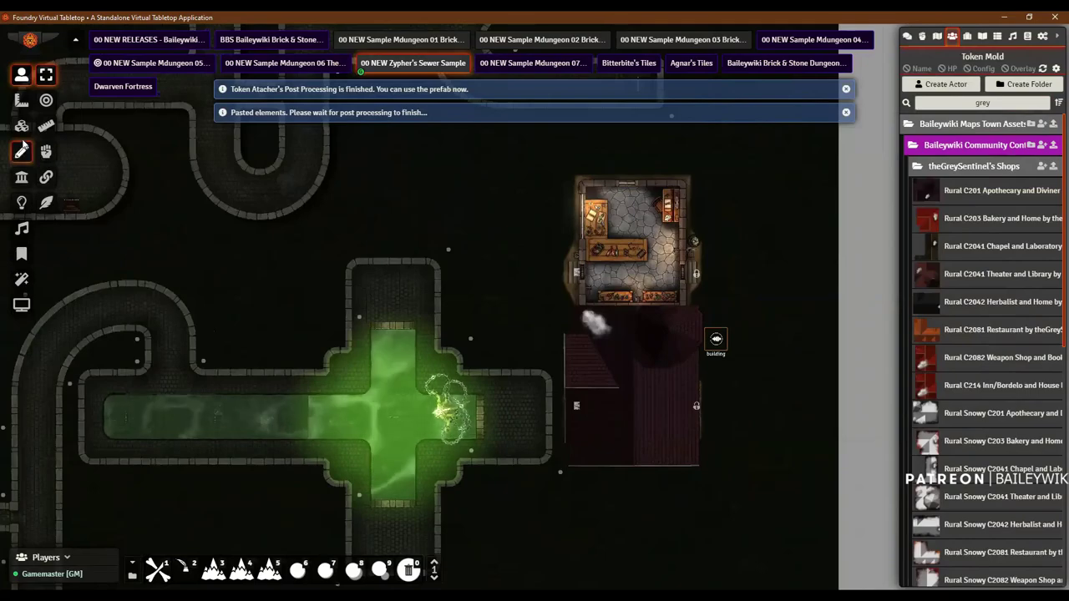
click(22, 125)
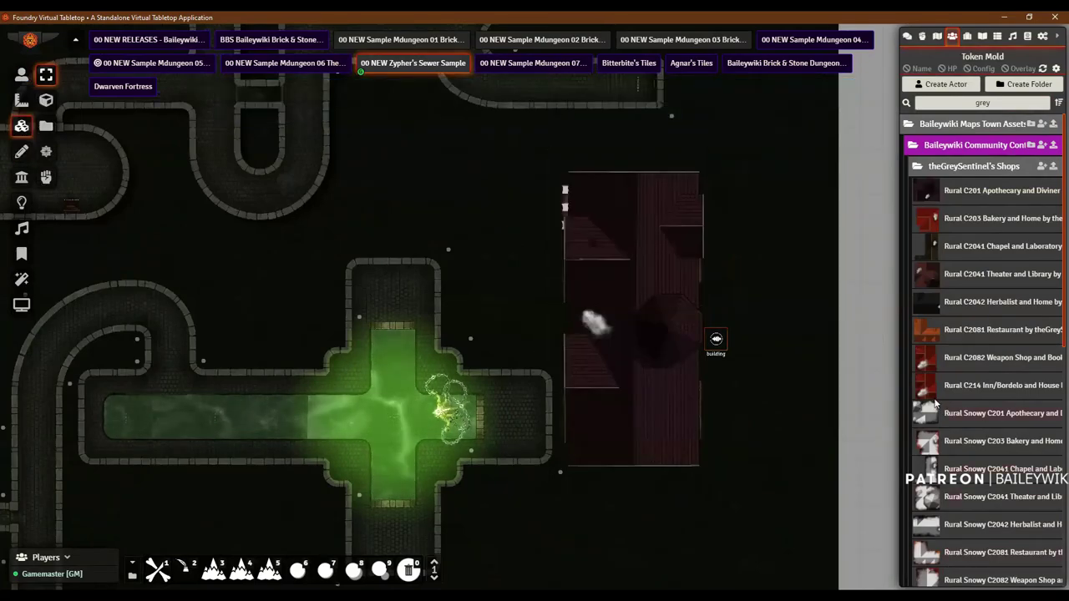
drag(638, 181, 638, 332)
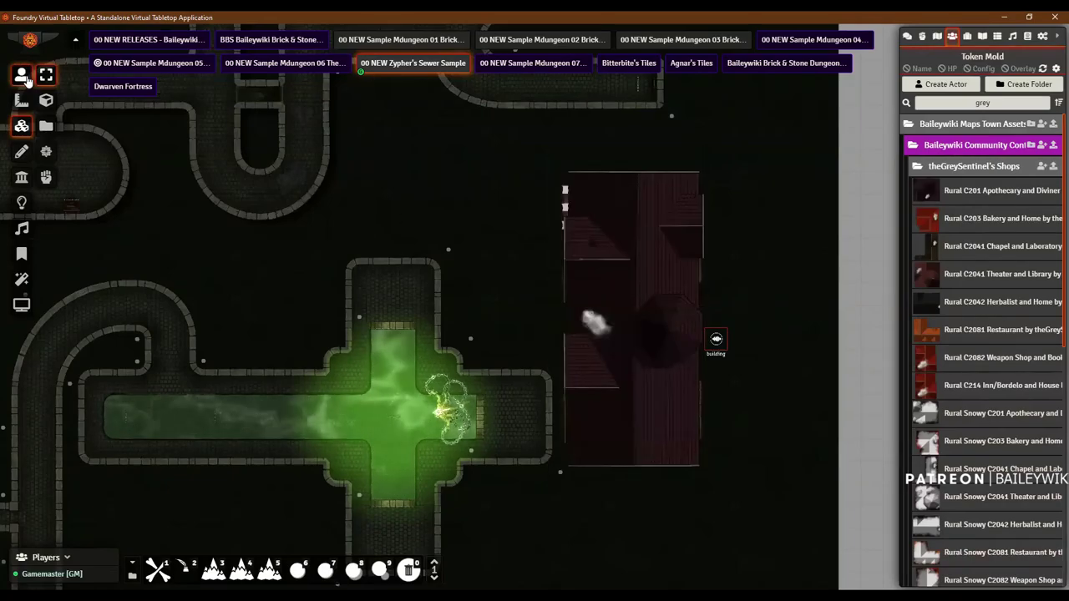
Step: Delete the trial shop building prefab from the map
click(25, 77)
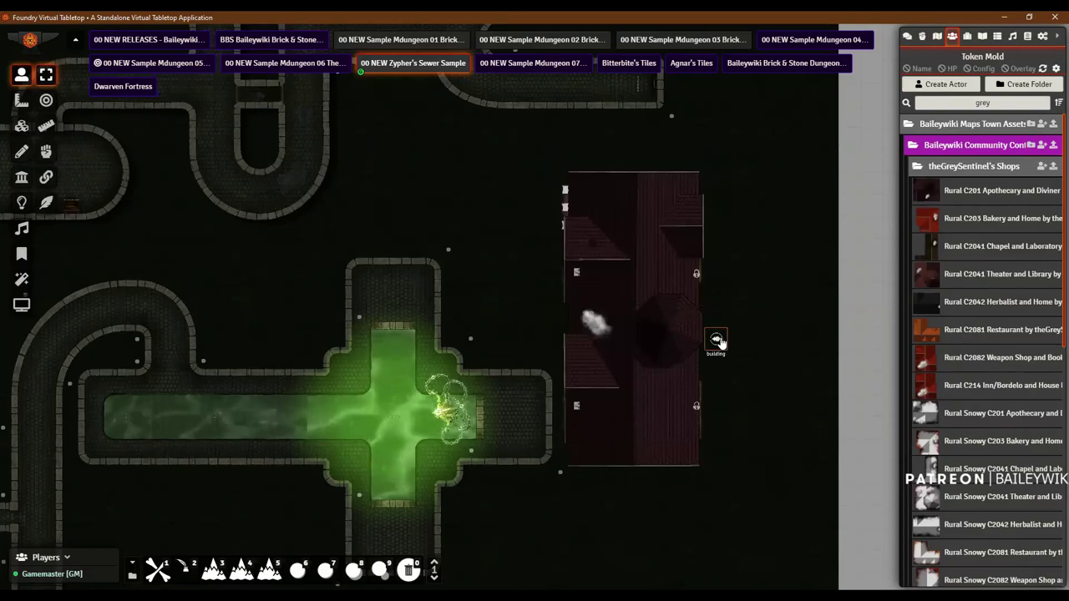
key(Delete)
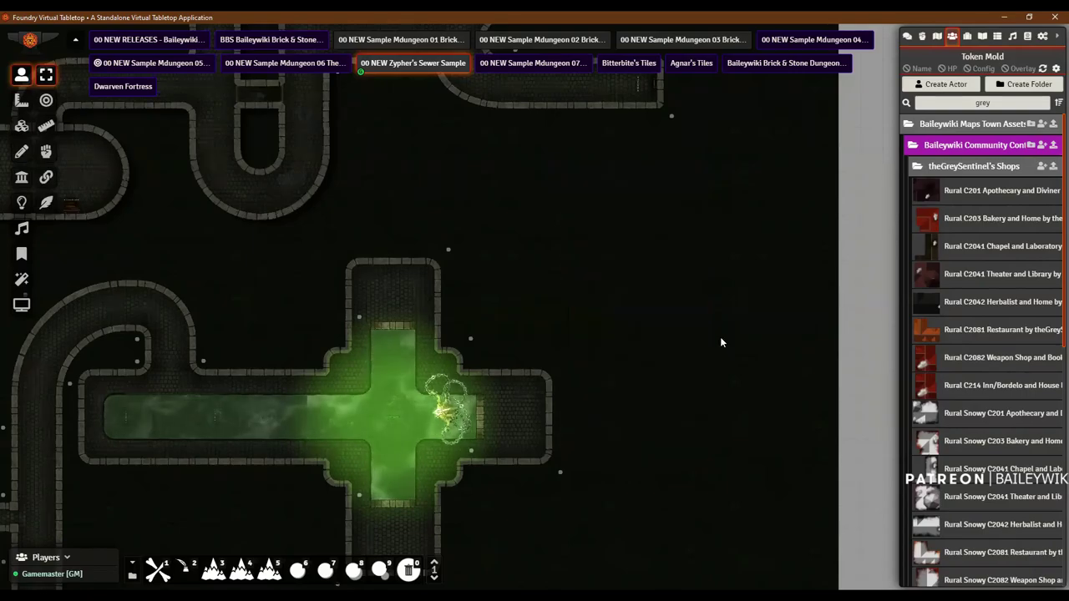
scroll(567, 274, down, 2)
mouse_move(549, 259)
mouse_down()
mouse_move(690, 334)
mouse_move(743, 403)
mouse_move(718, 309)
mouse_up()
Step: Delete the swirling effect token on the green cross, then pan across the sewer map
drag(645, 292, 609, 203)
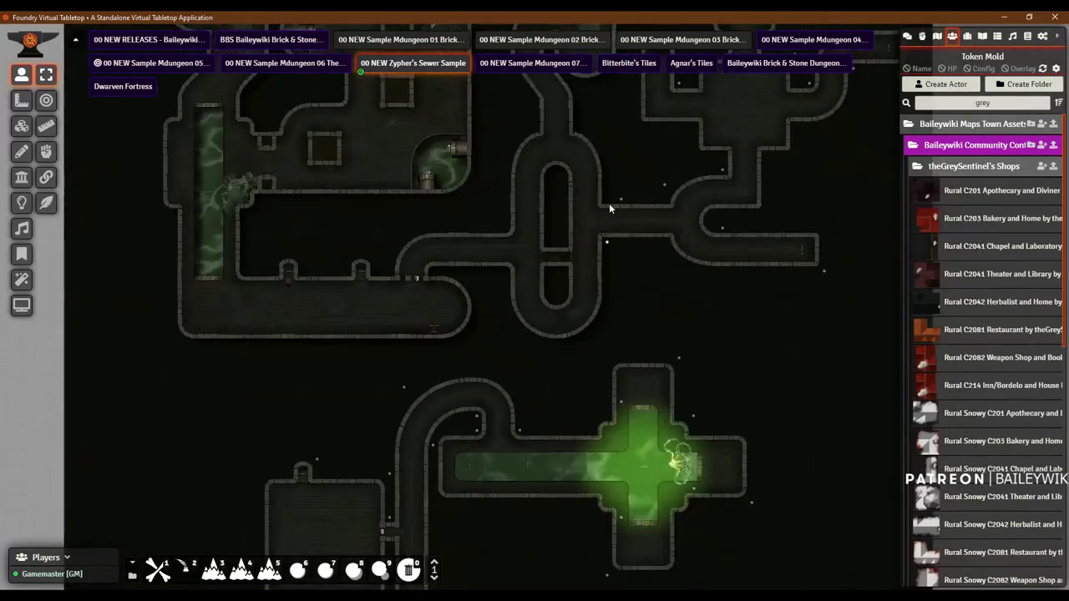
scroll(609, 203, up, 5)
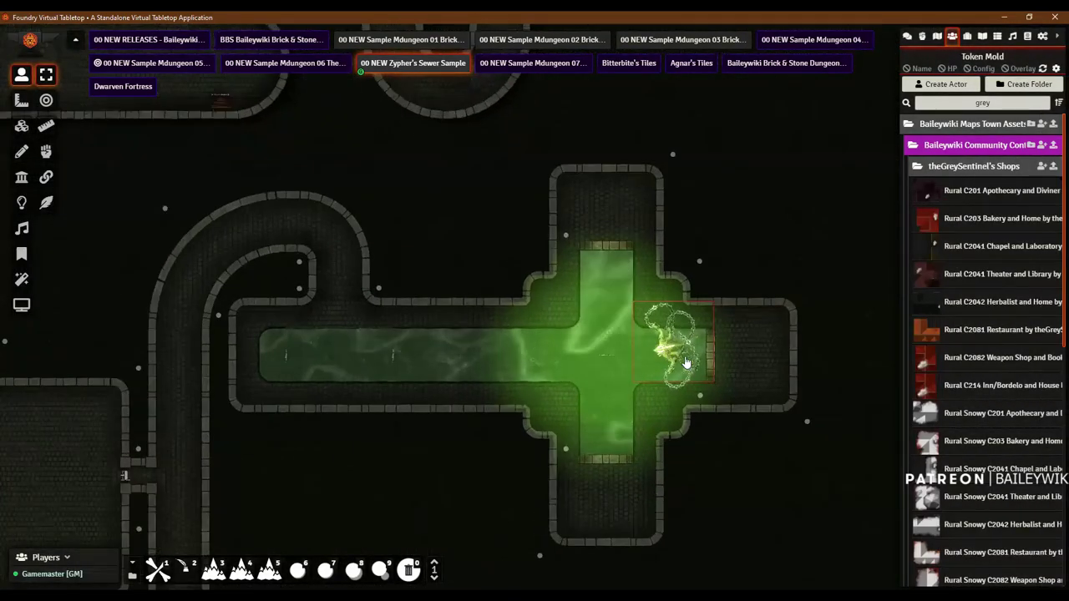
click(679, 361)
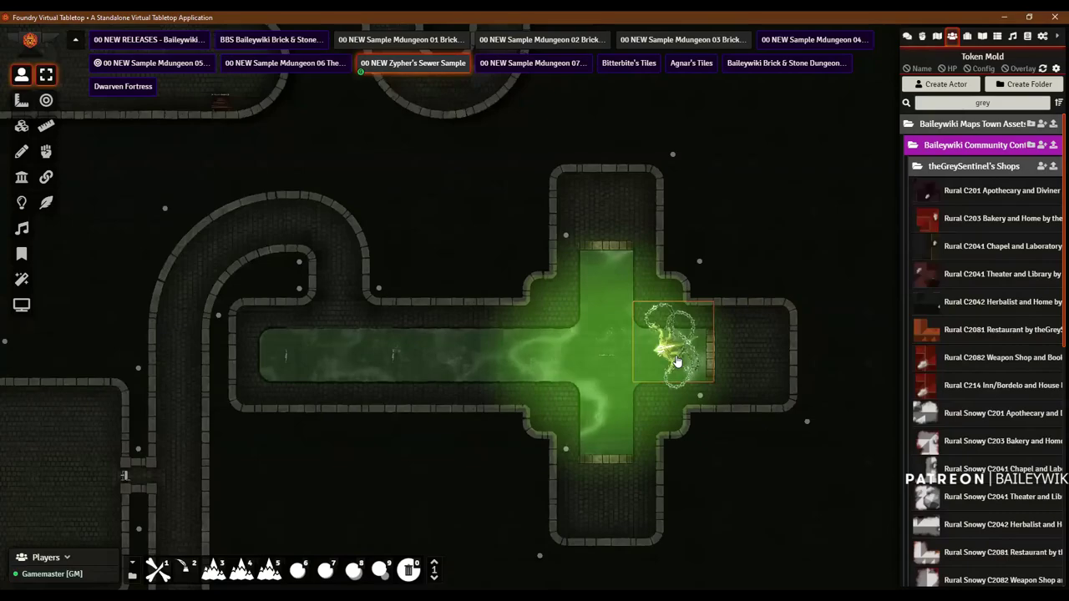
key(Delete)
scroll(755, 242, down, 2)
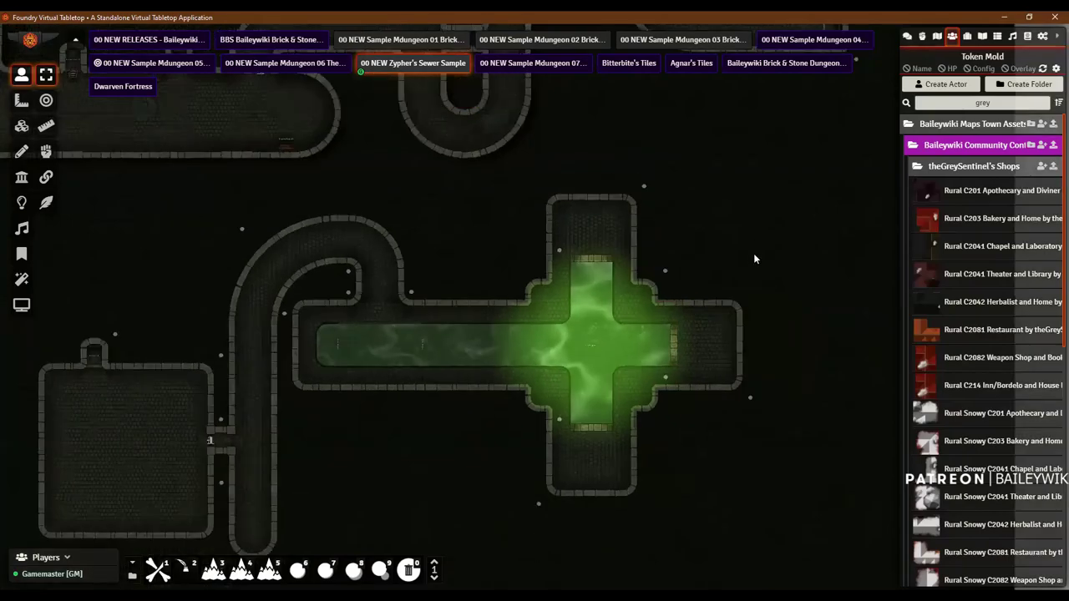
scroll(754, 253, down, 2)
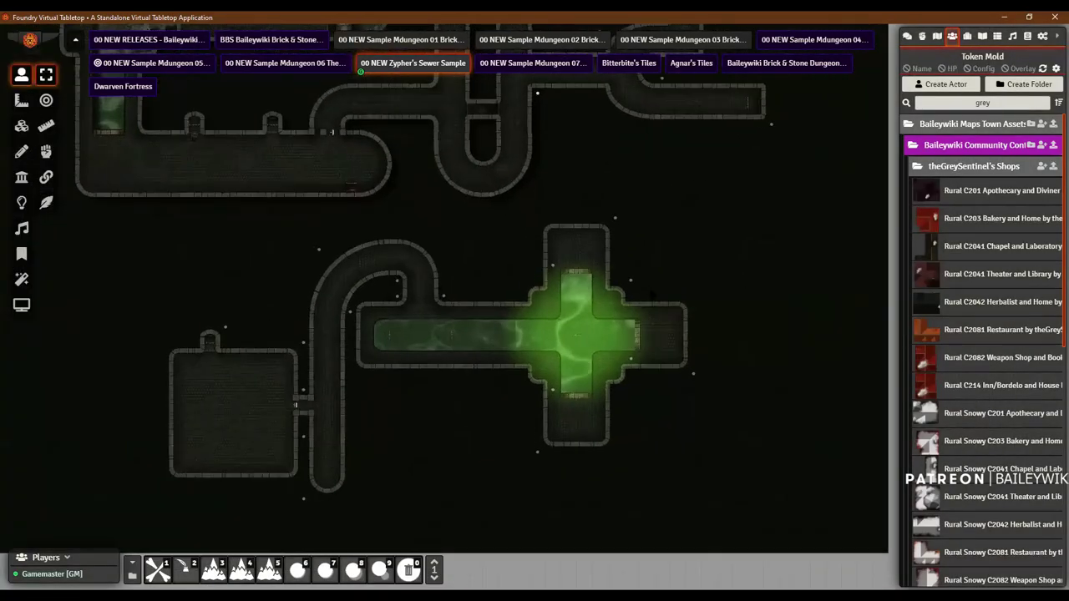
key(Up)
key(Left)
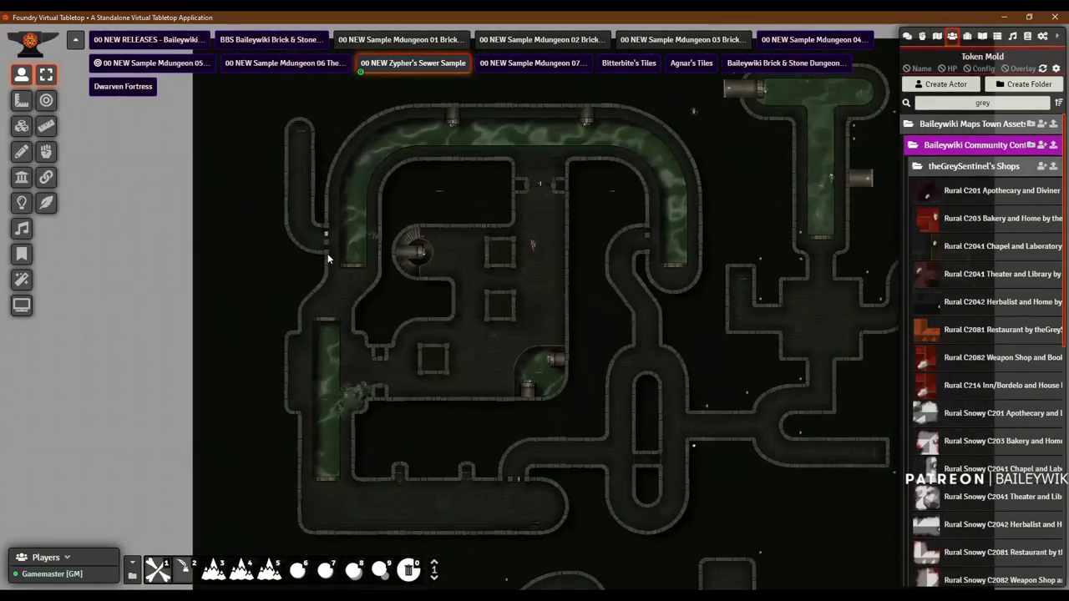
key(Down)
key(Right)
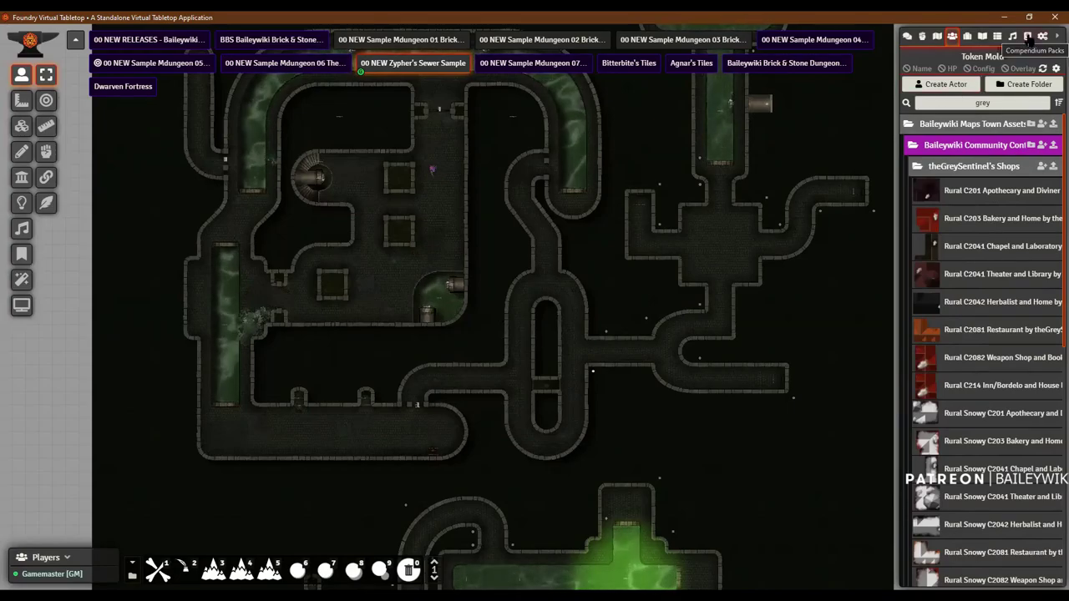
Step: Open Module Management from Game Settings and filter the modules by 'comp'
click(1028, 37)
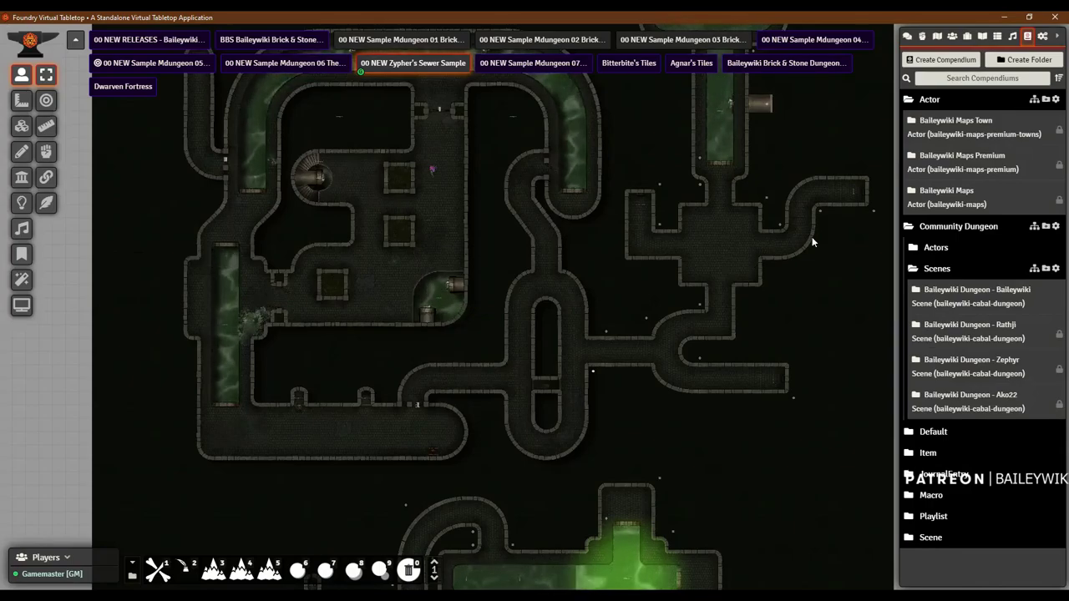
click(1042, 36)
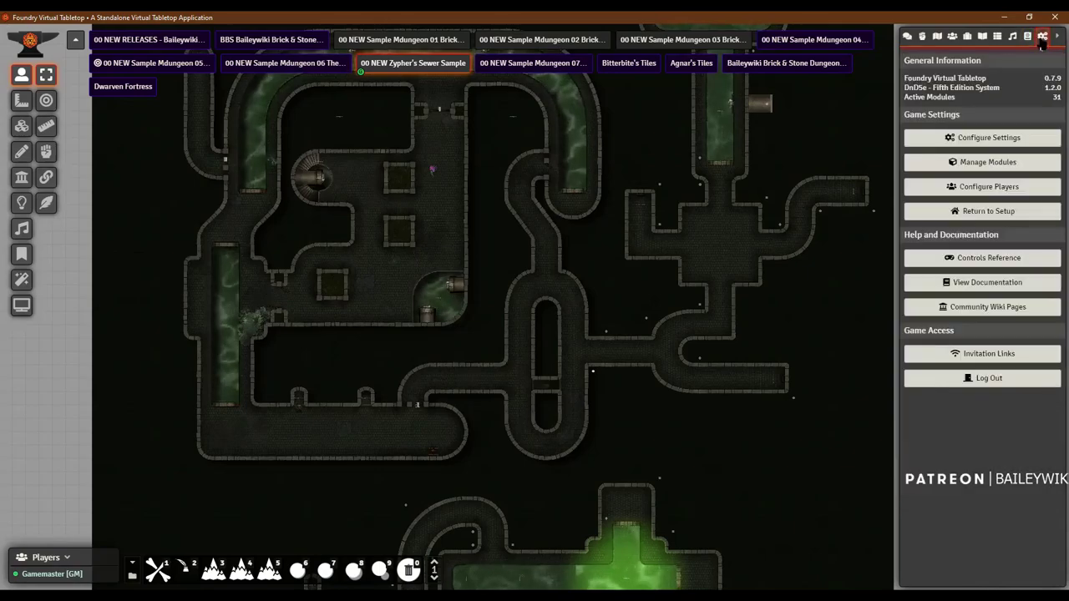
click(983, 165)
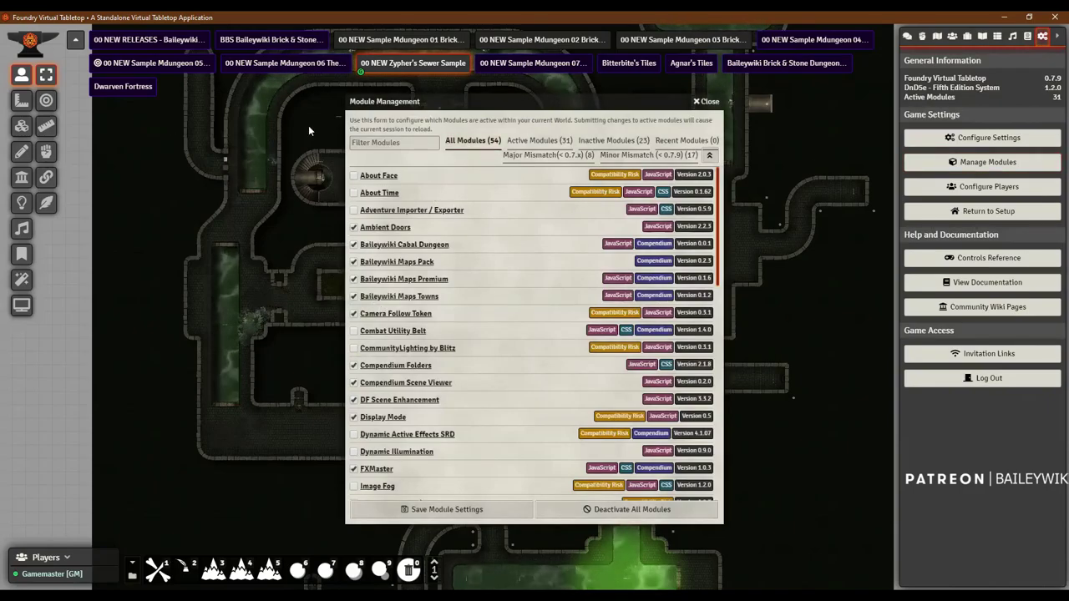
text(comm)
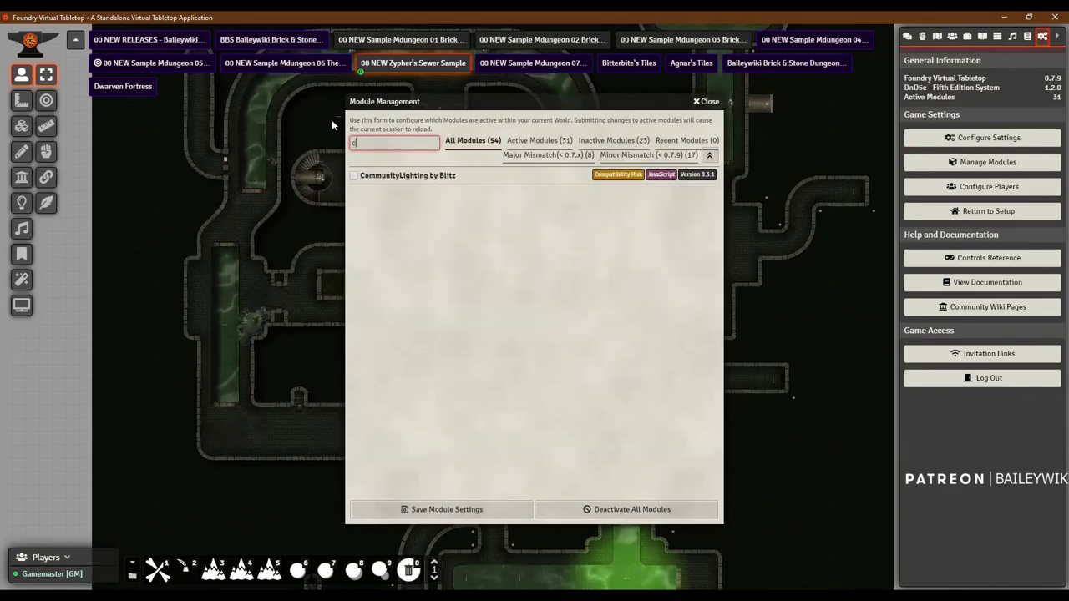
key(BackSpace)
text(p)
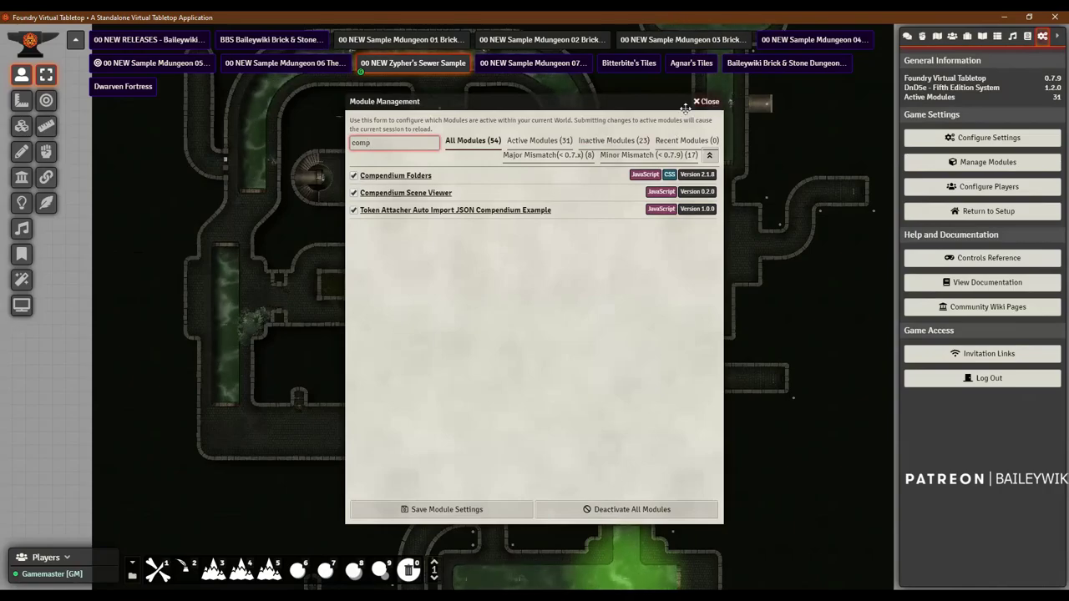
Step: Change the module filter to 'token mag' to check that Token Magic FX is enabled
double_click(408, 146)
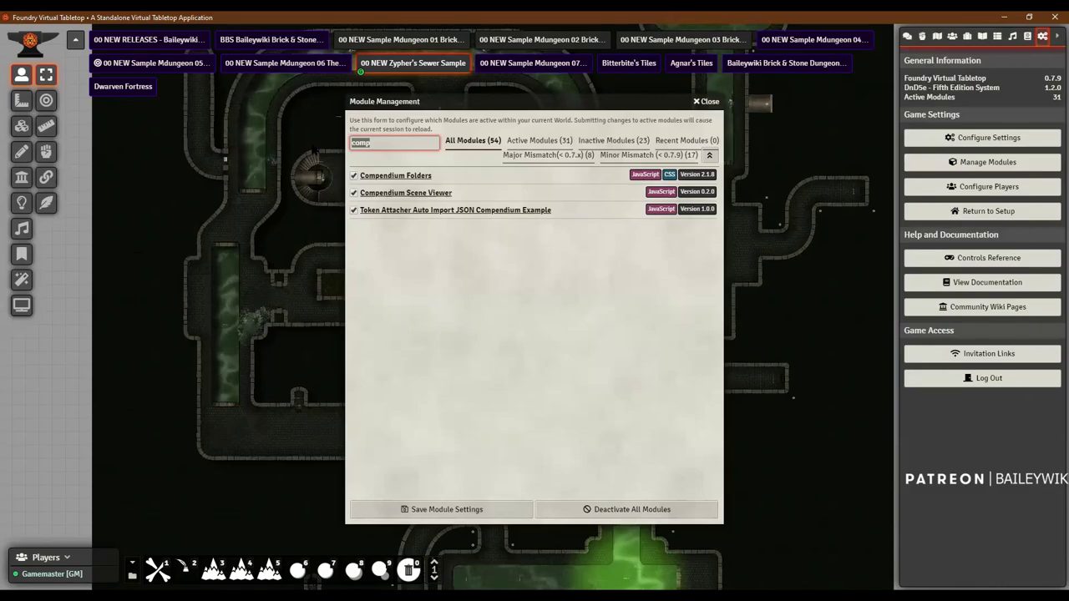
text(mo)
key(BackSpace)
key(BackSpace)
key(BackSpace)
text(token)
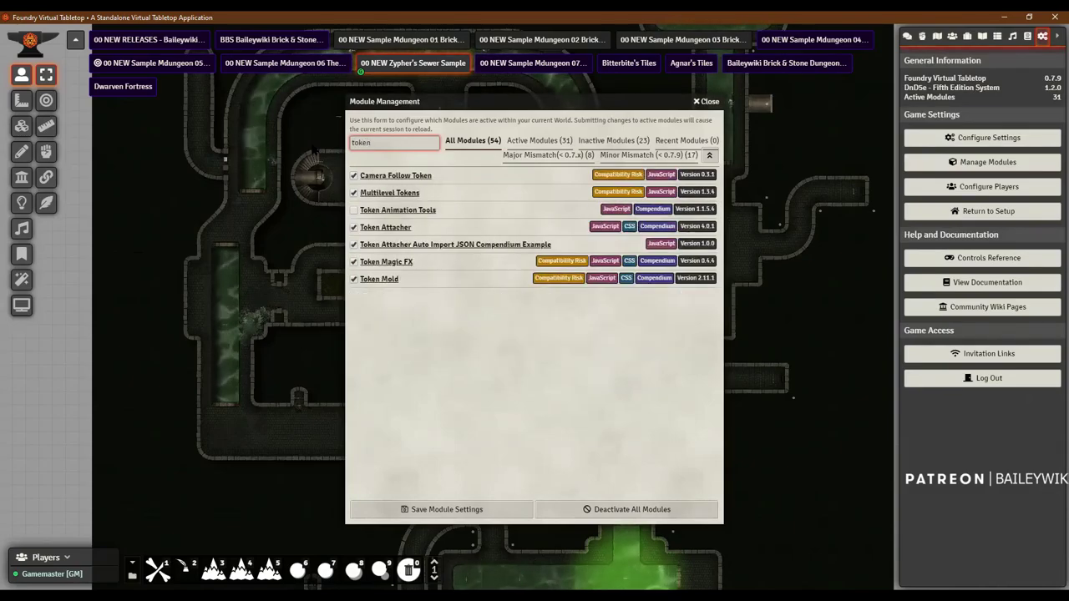
key(BackSpace)
key(BackSpace)
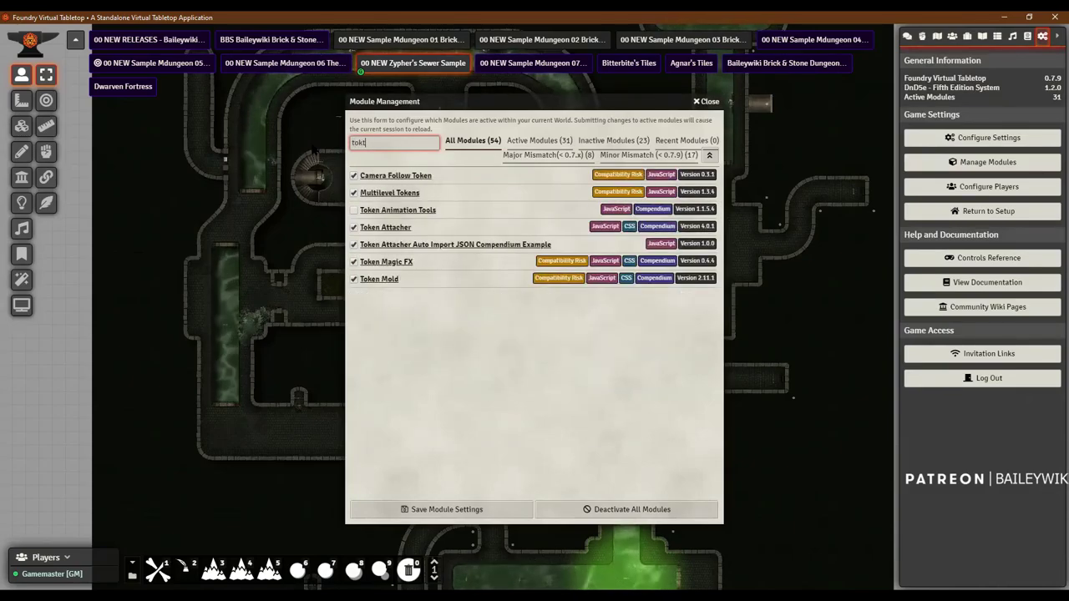
text(oken)
key(BackSpace)
key(BackSpace)
key(BackSpace)
text(en mag)
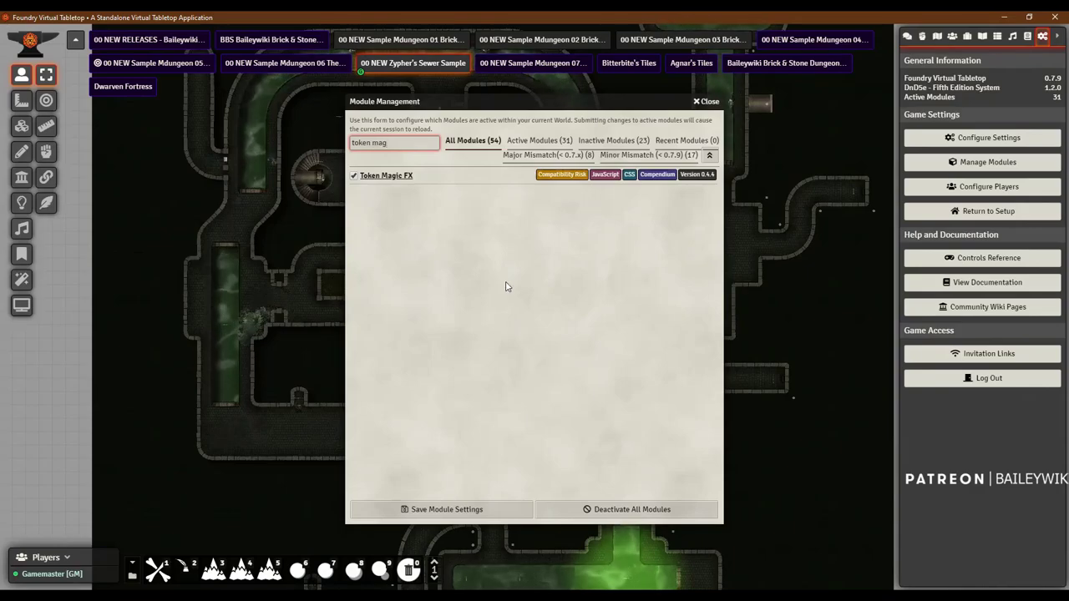
Step: Close Module Management and create a new scene named 'dungeon'
click(709, 102)
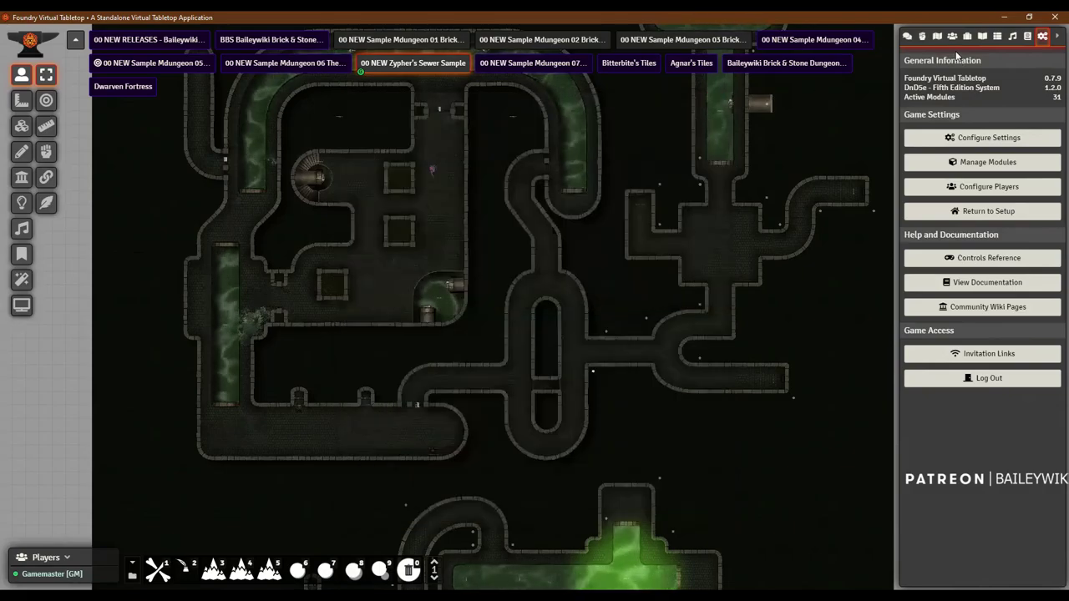
click(937, 36)
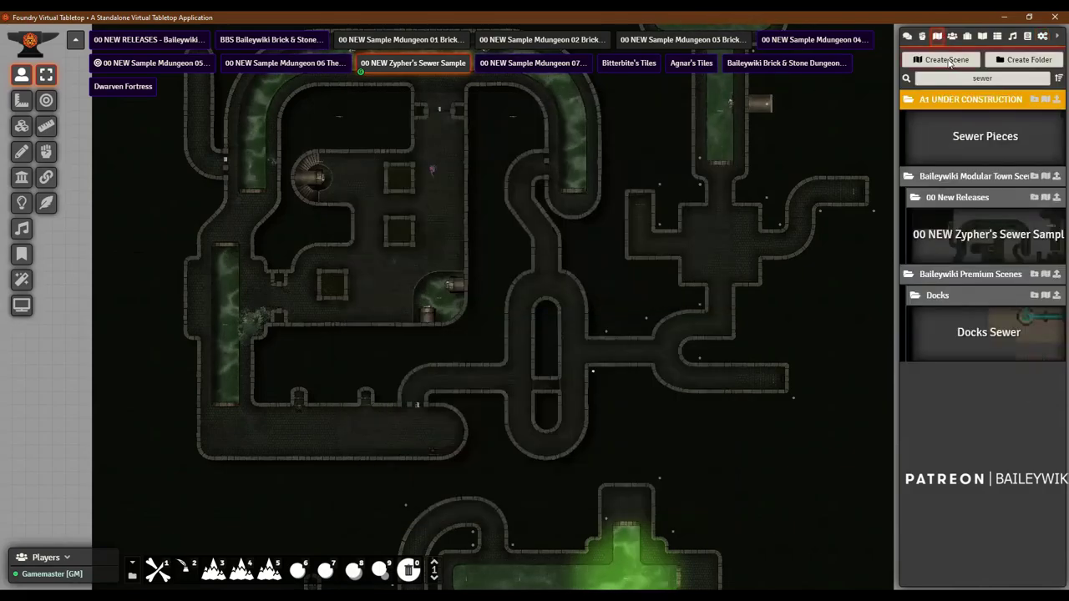
click(948, 62)
click(814, 80)
text(dungeon)
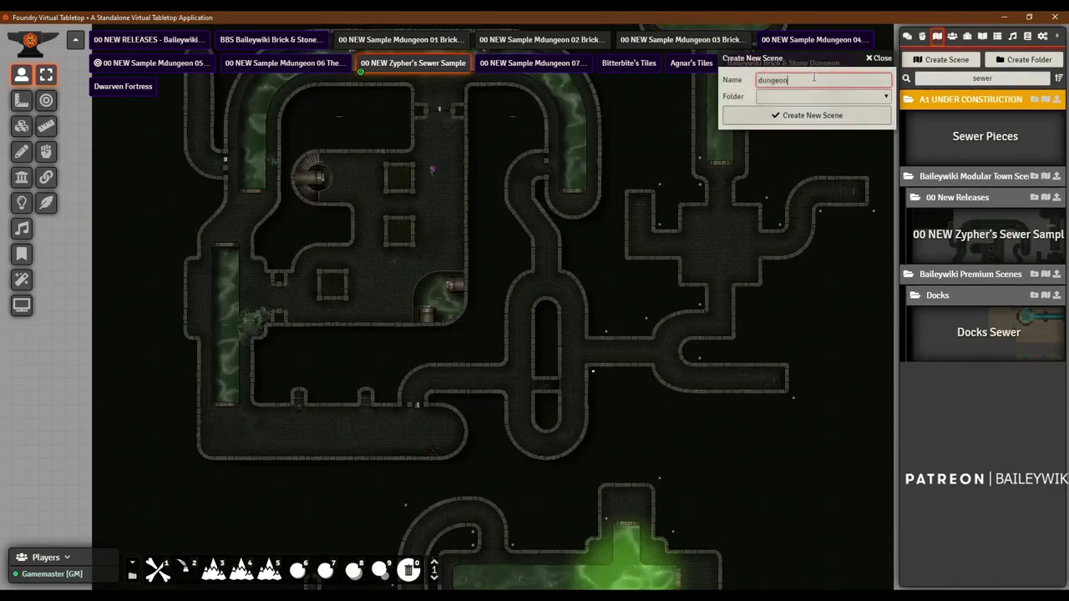
click(833, 116)
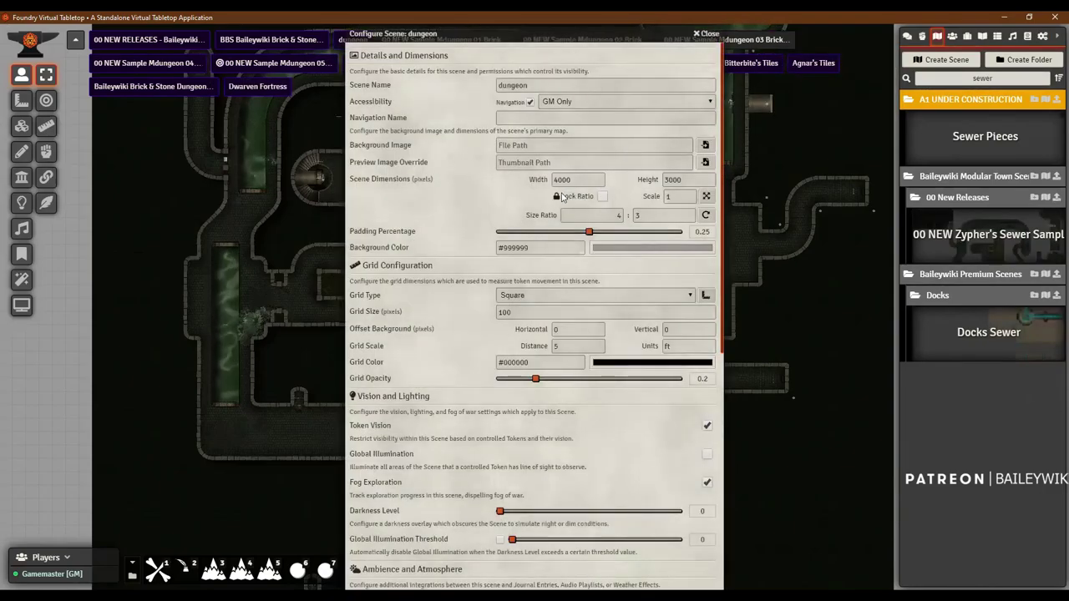
Step: Set the scene's width and height to 3400 by 3400 pixels
double_click(564, 179)
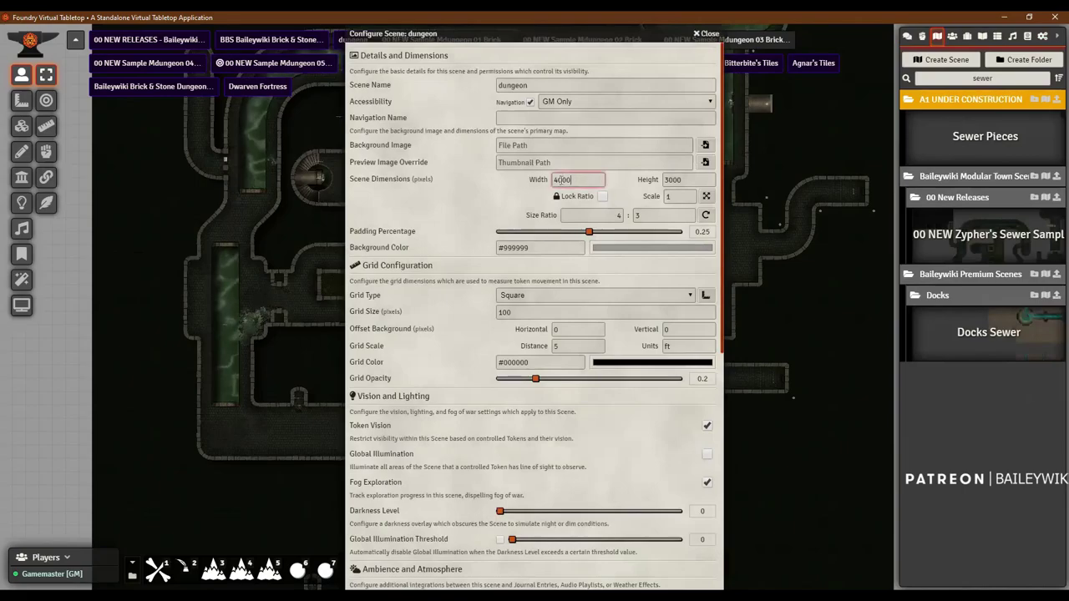
text(3400)
key(Tab)
text(3400)
click(524, 178)
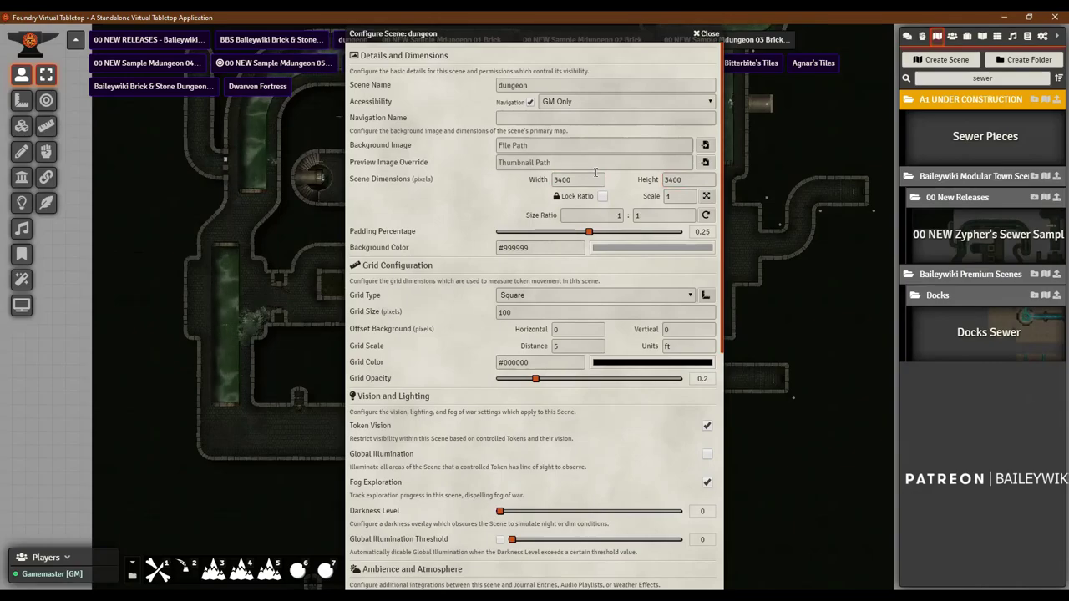
Step: Save the scene settings and accept the change of scene dimensions
scroll(472, 425, down, 5)
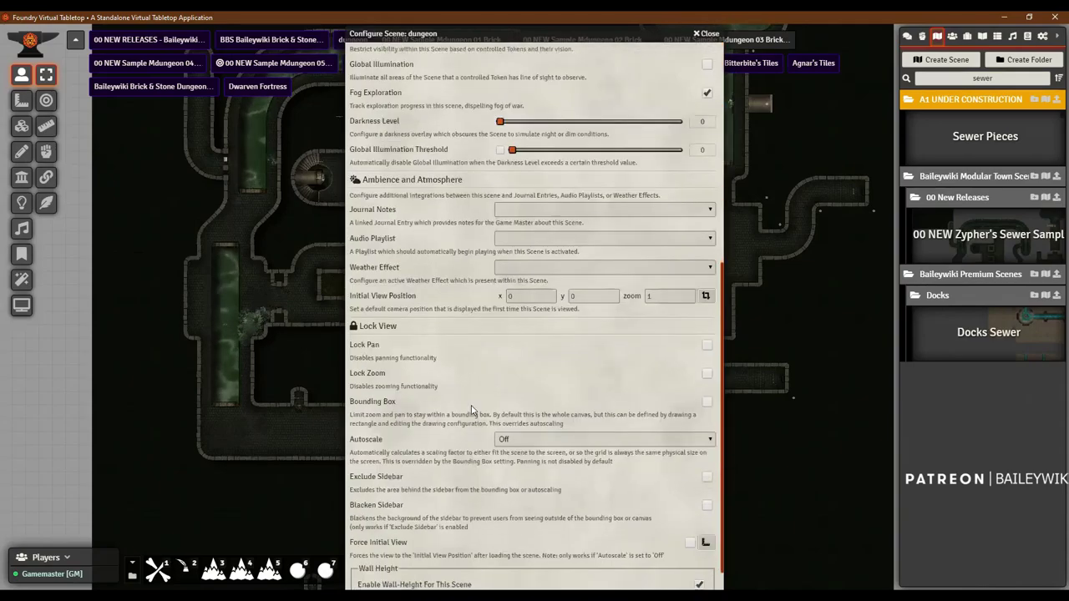
scroll(468, 443, down, 1)
scroll(426, 351, up, 4)
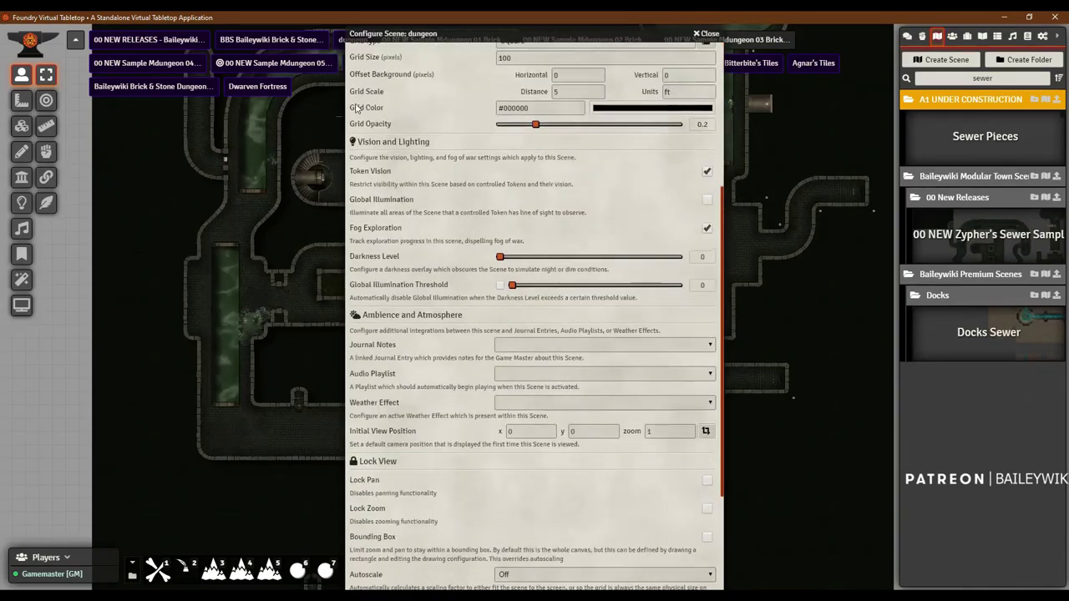
scroll(484, 489, down, 3)
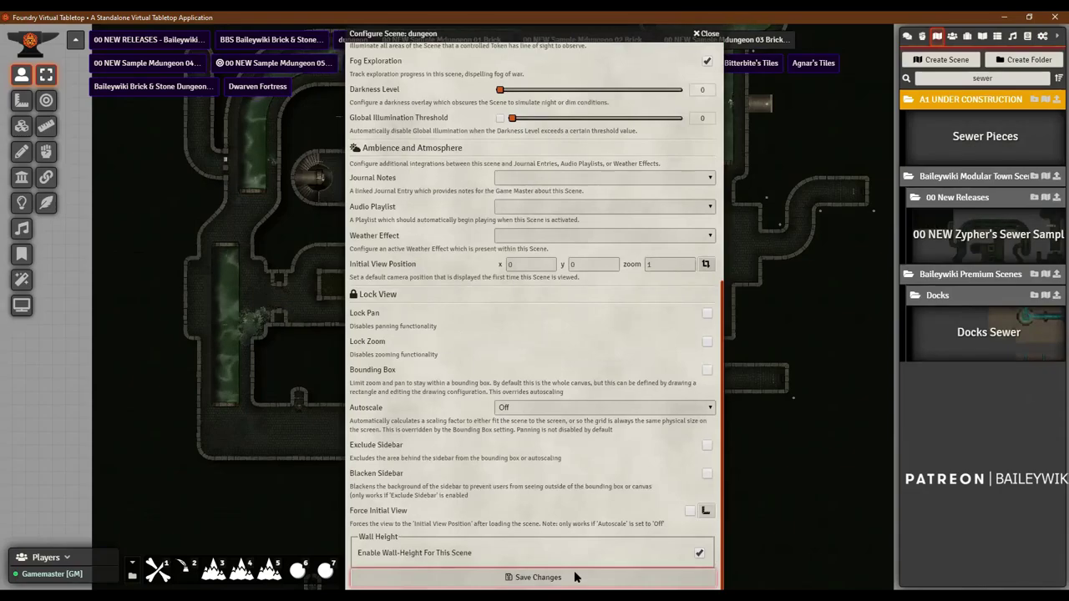
click(575, 578)
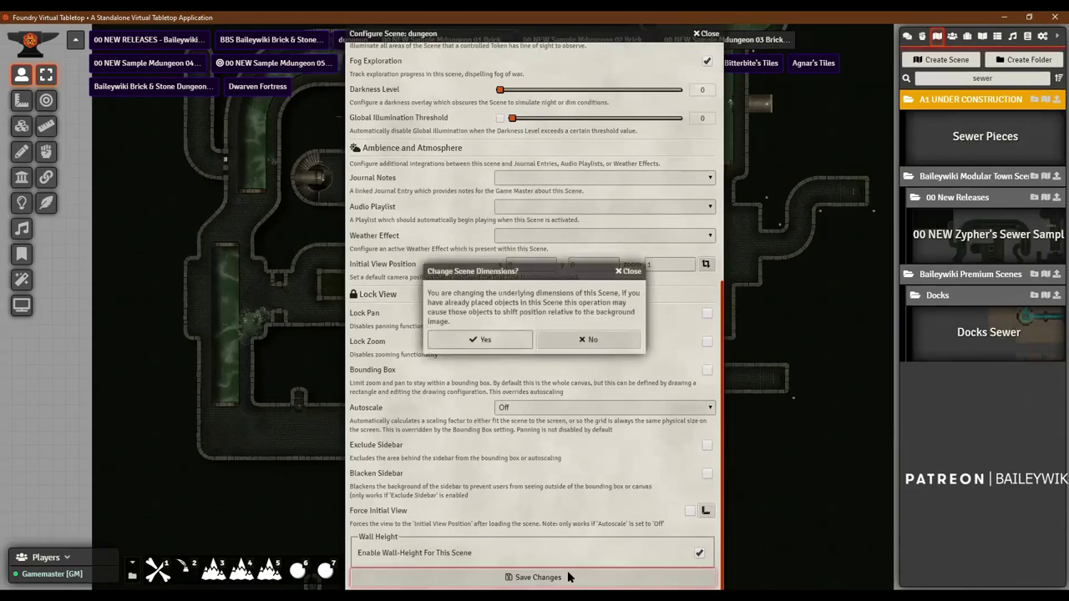
click(494, 340)
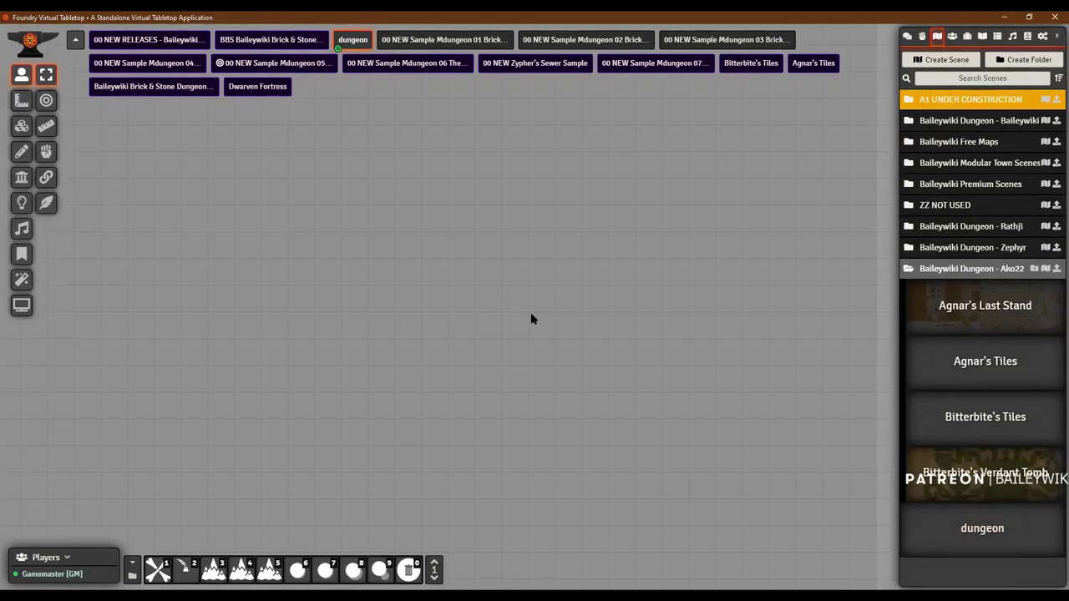
Step: Import all actors from the Baileywiki Dungeon - Baileywiki pack into a 'Baileywiki Dungeon - Baileywiki02' folder
click(1043, 38)
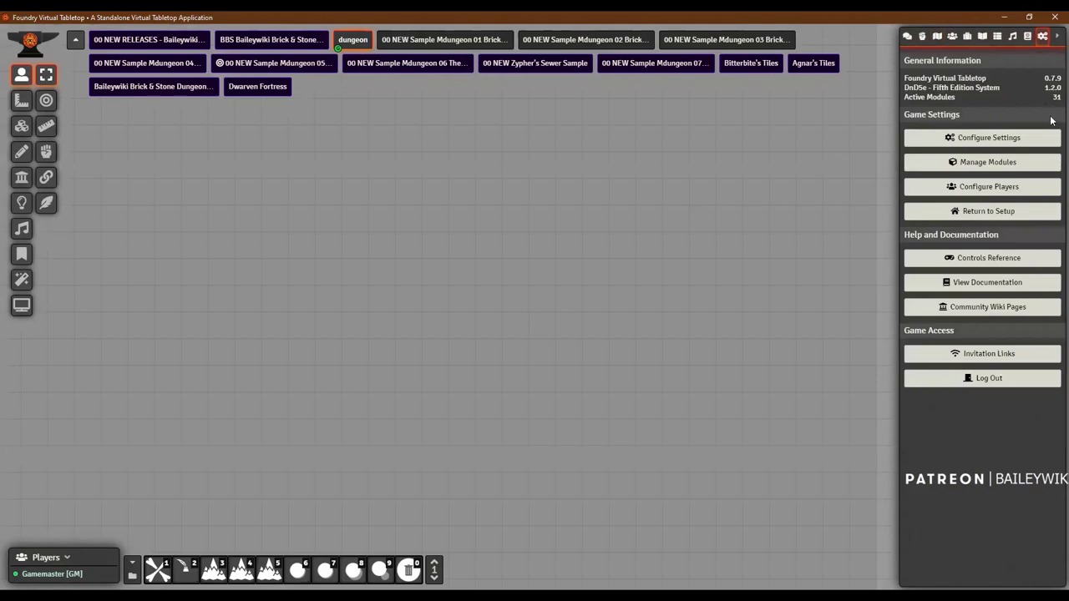
click(1027, 37)
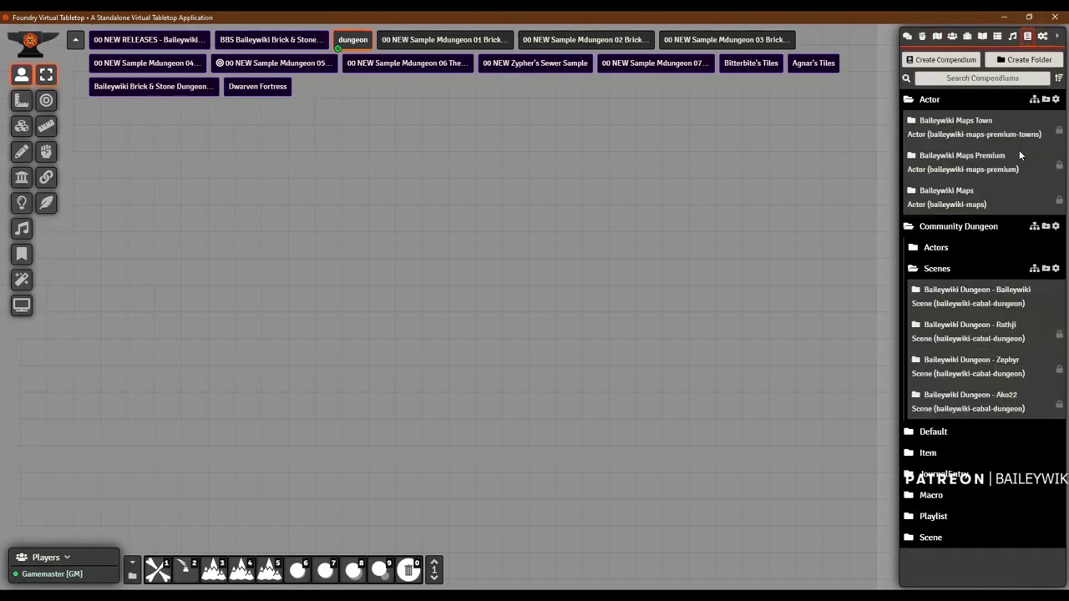
click(933, 271)
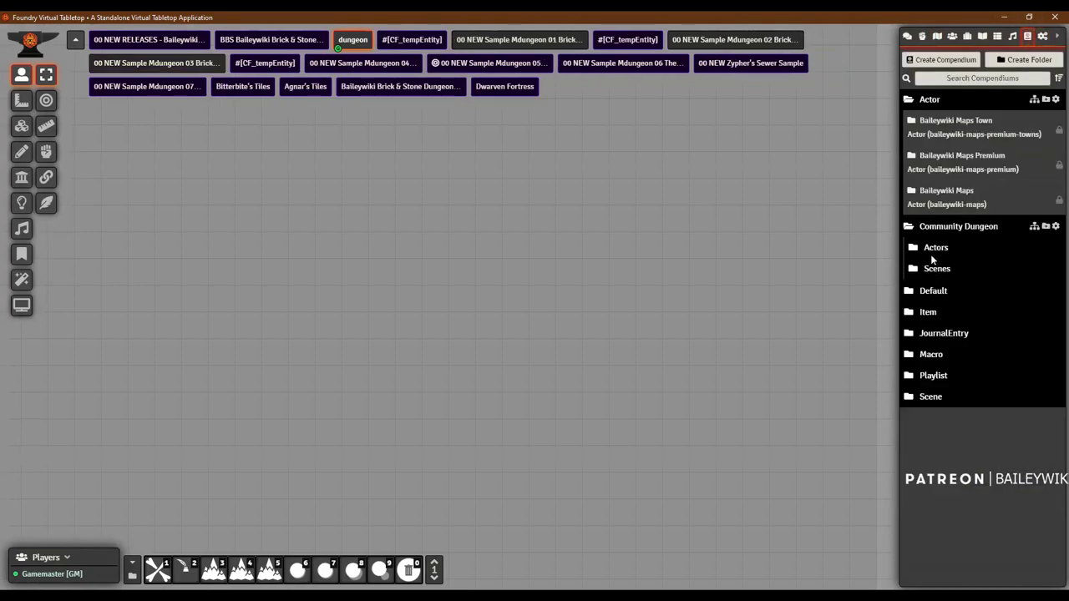
click(931, 249)
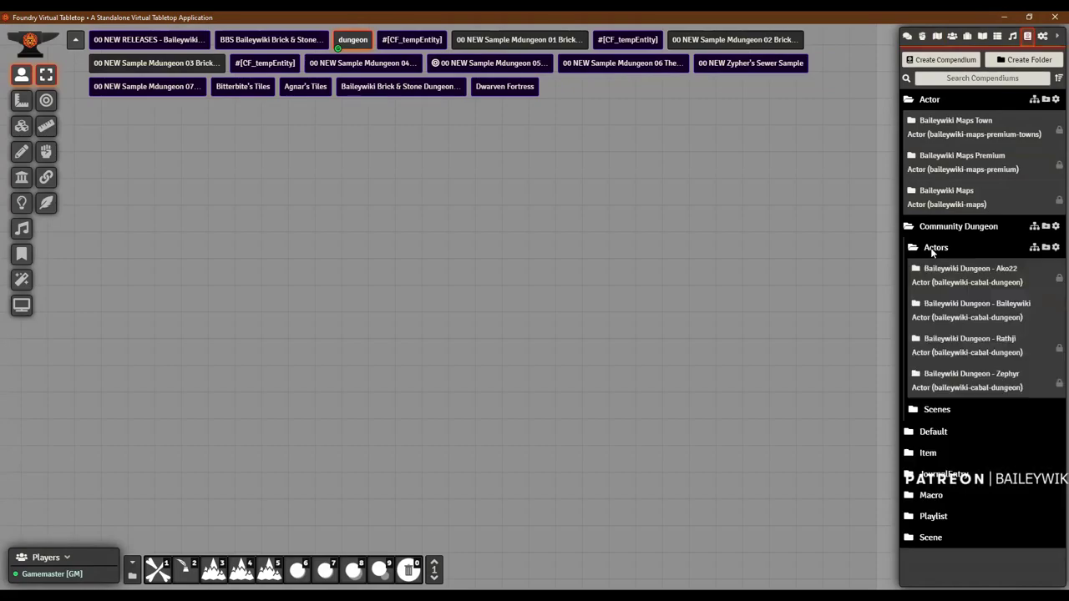
right_click(961, 311)
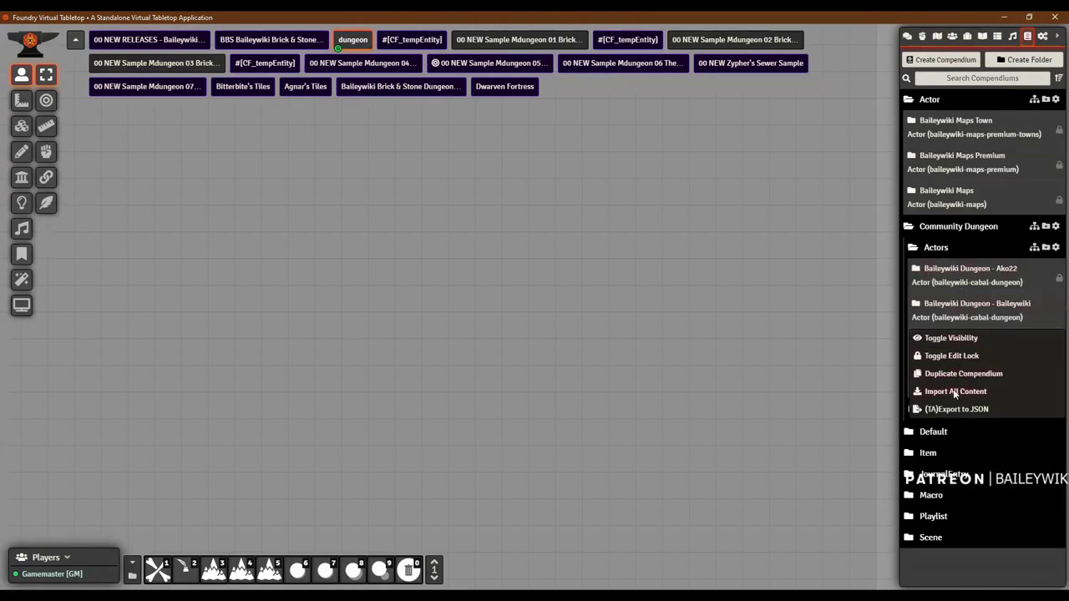
click(953, 391)
click(869, 93)
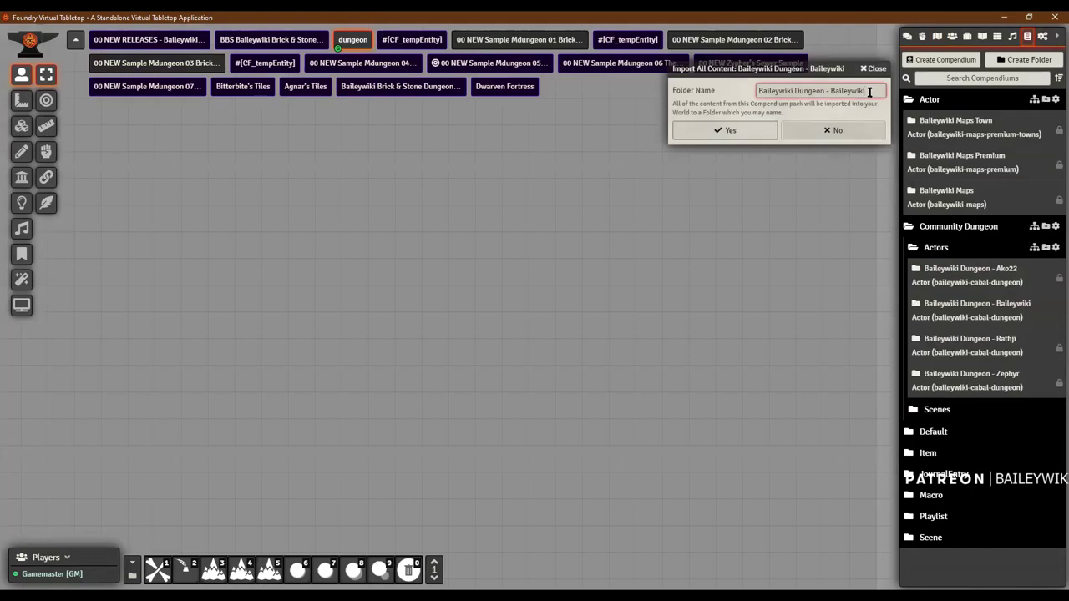
click(723, 131)
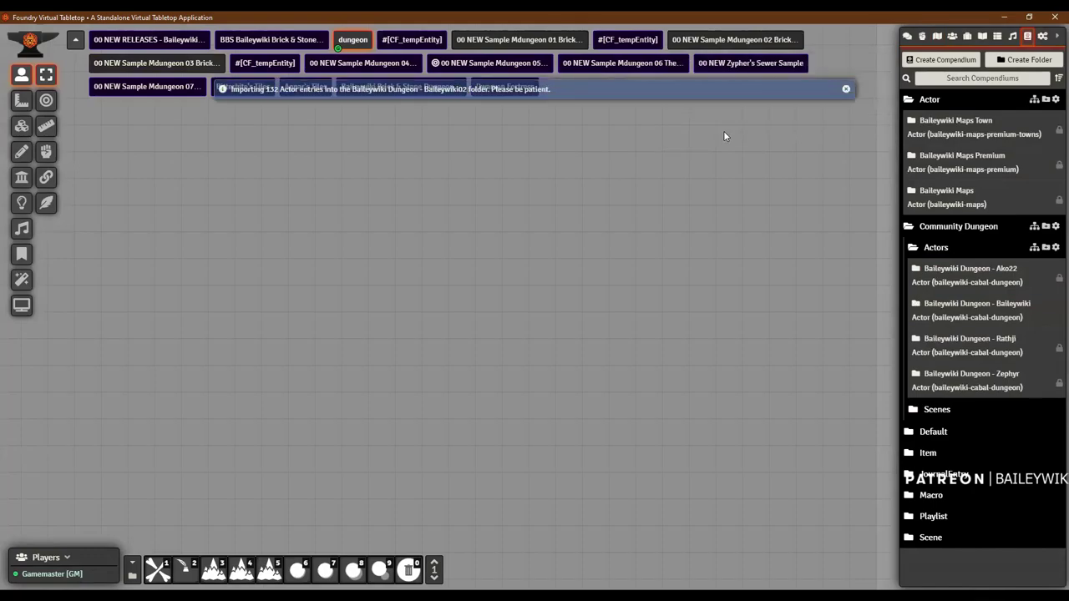
click(952, 36)
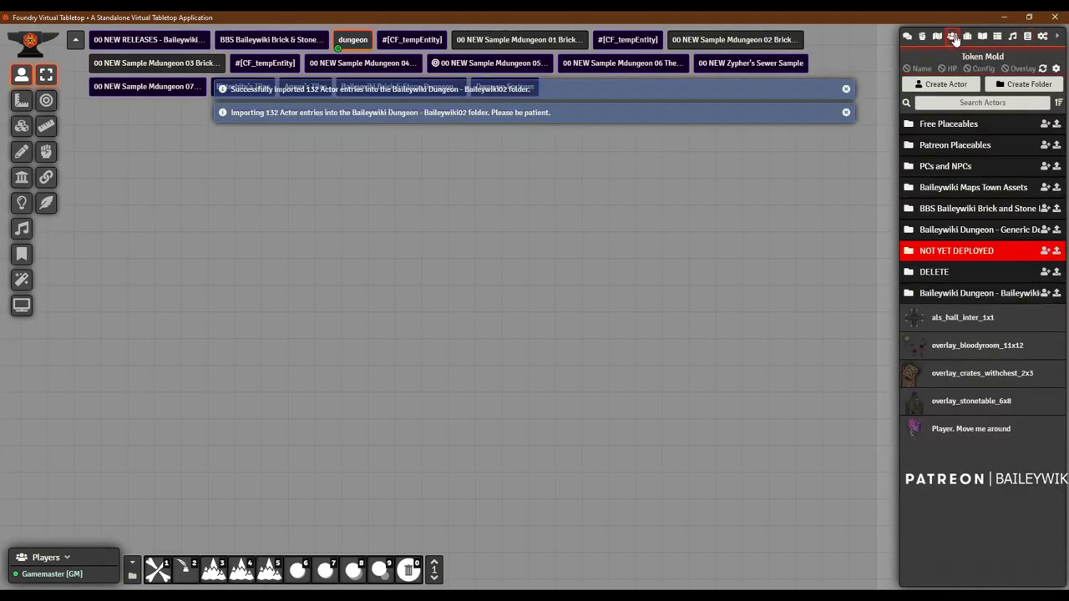
Step: Expand the Baileywiki Dungeon - Baileywiki02 folder and scroll through its DUNGEON chasm, door, egress and hall actors
click(982, 294)
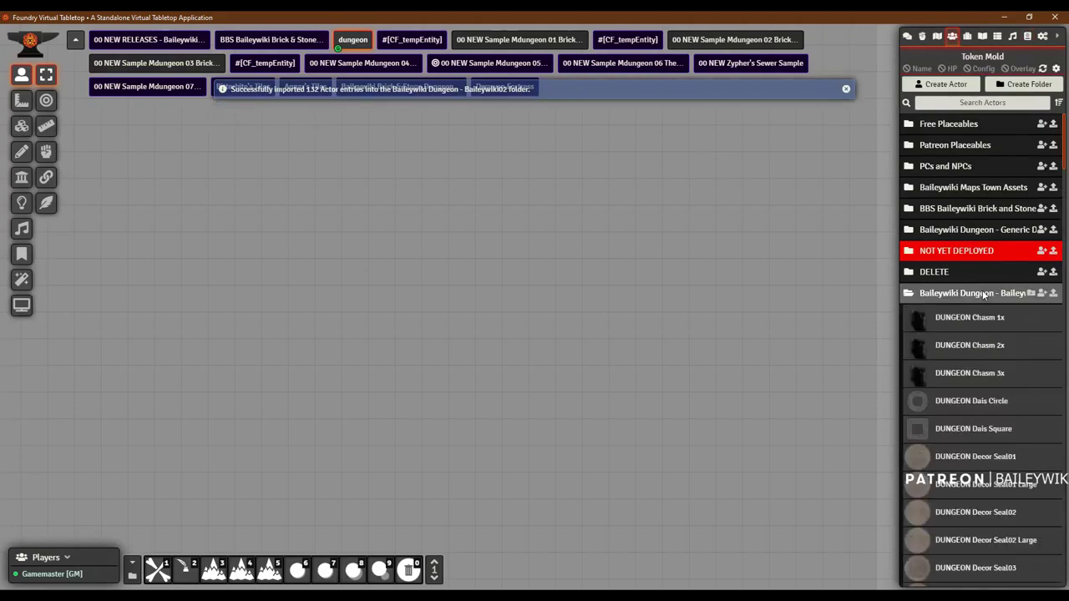
scroll(985, 331, down, 1)
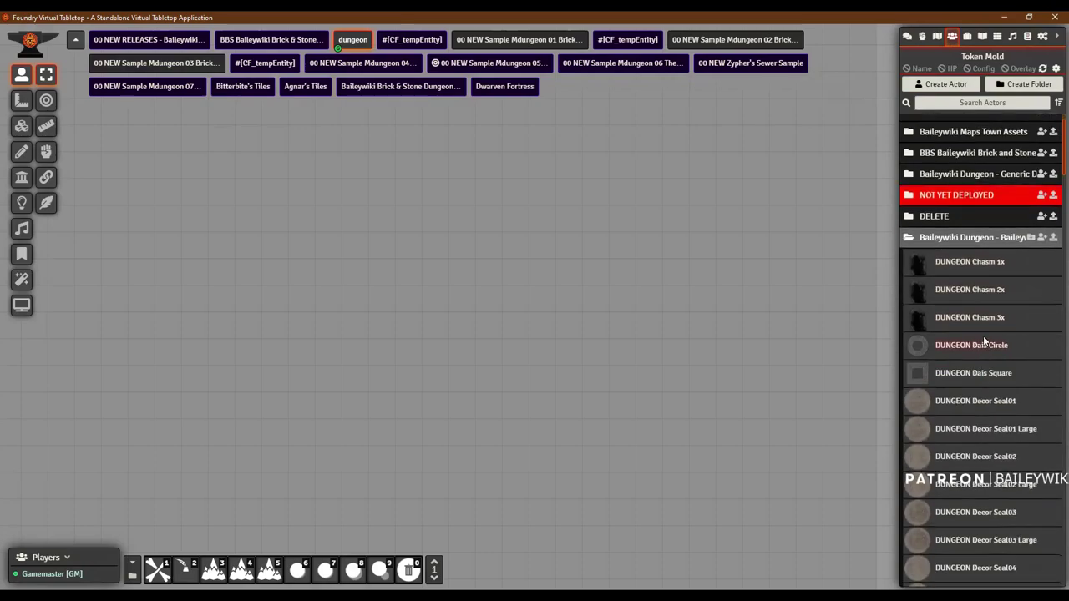
scroll(969, 259, down, 5)
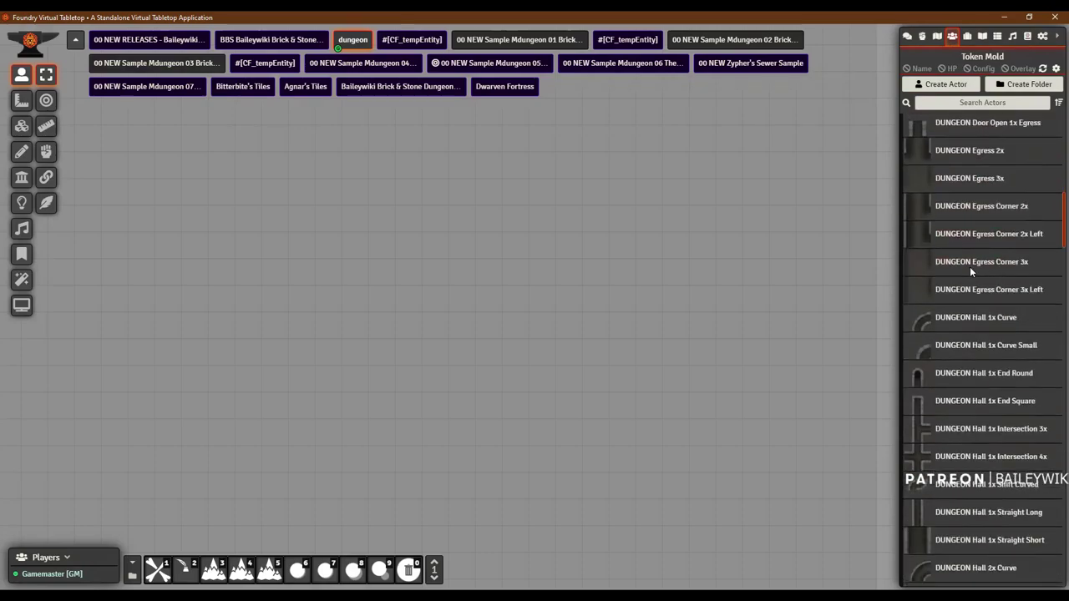
scroll(969, 266, up, 5)
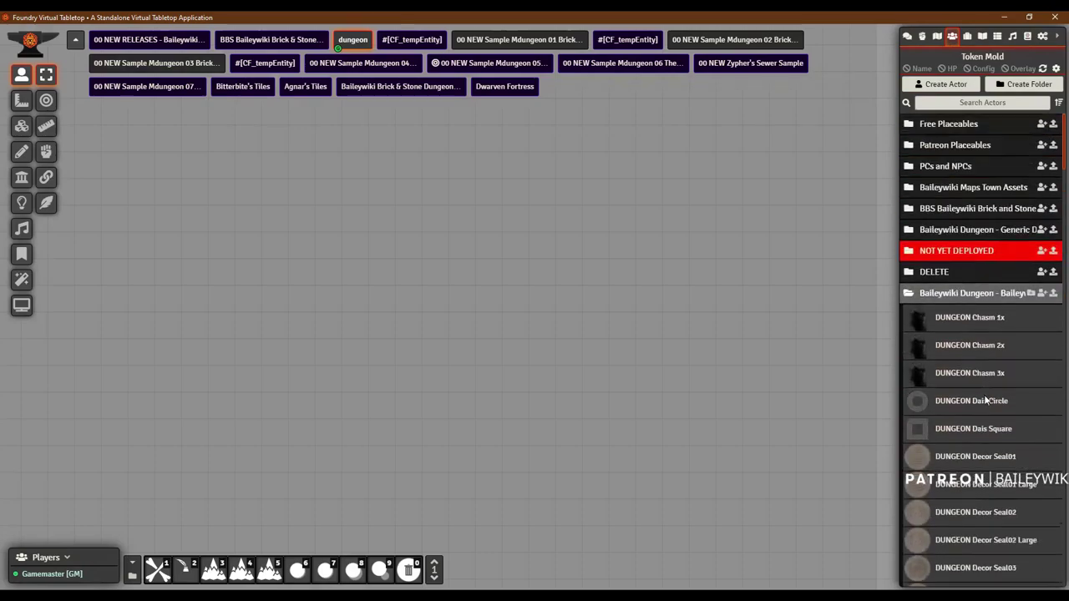
scroll(1001, 385, down, 15)
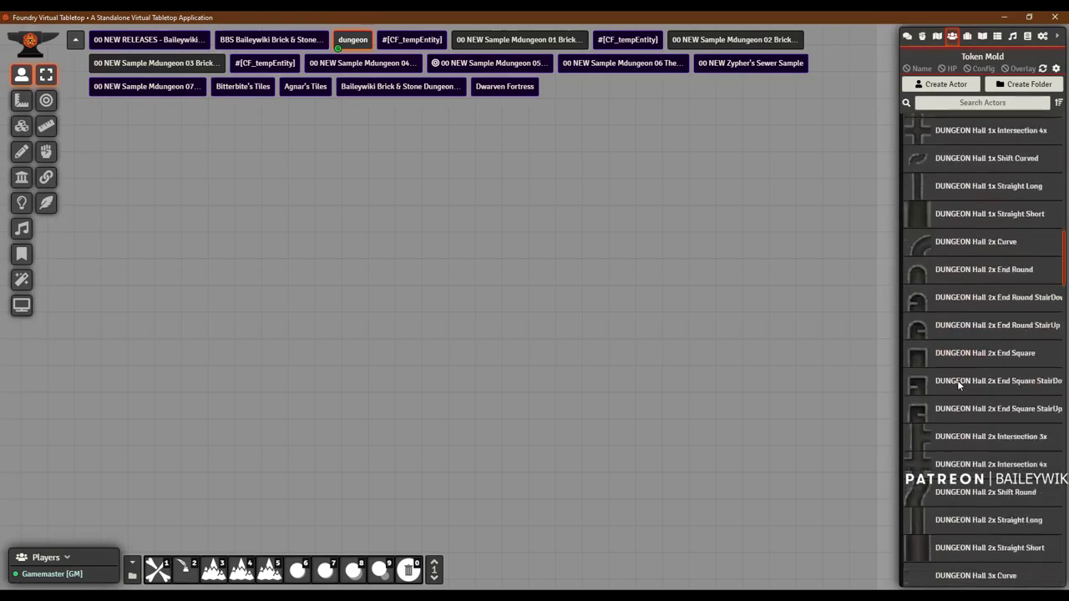
scroll(957, 389, up, 4)
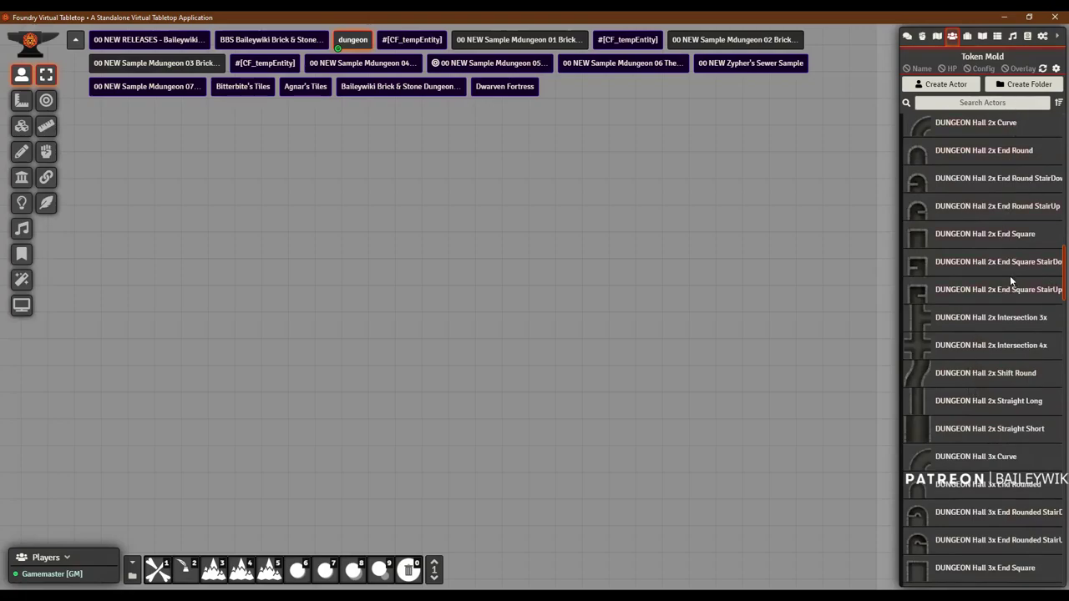
scroll(1011, 281, up, 8)
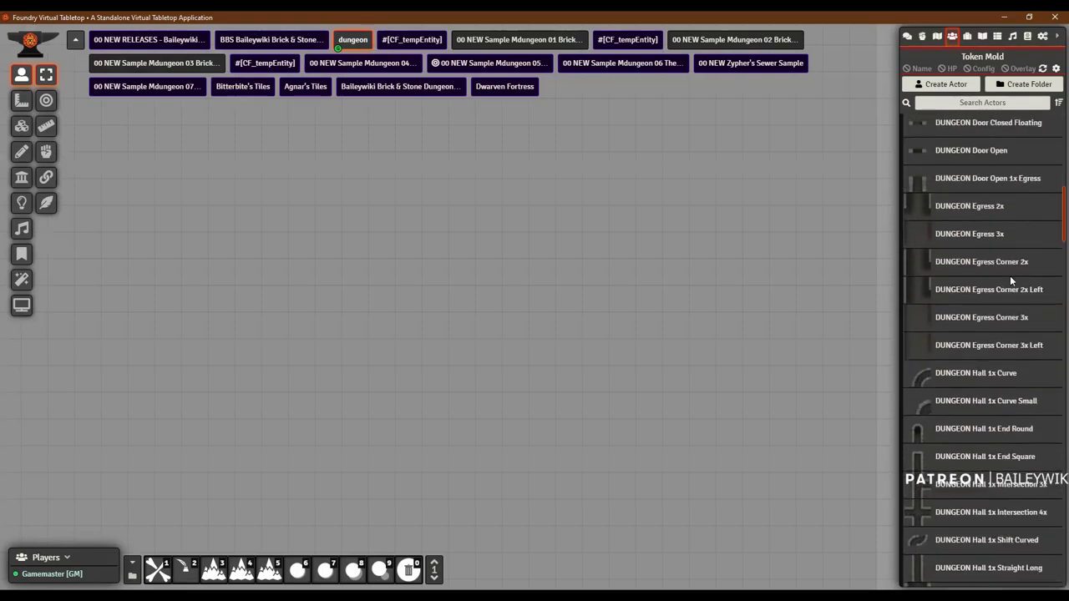
scroll(1010, 275, up, 5)
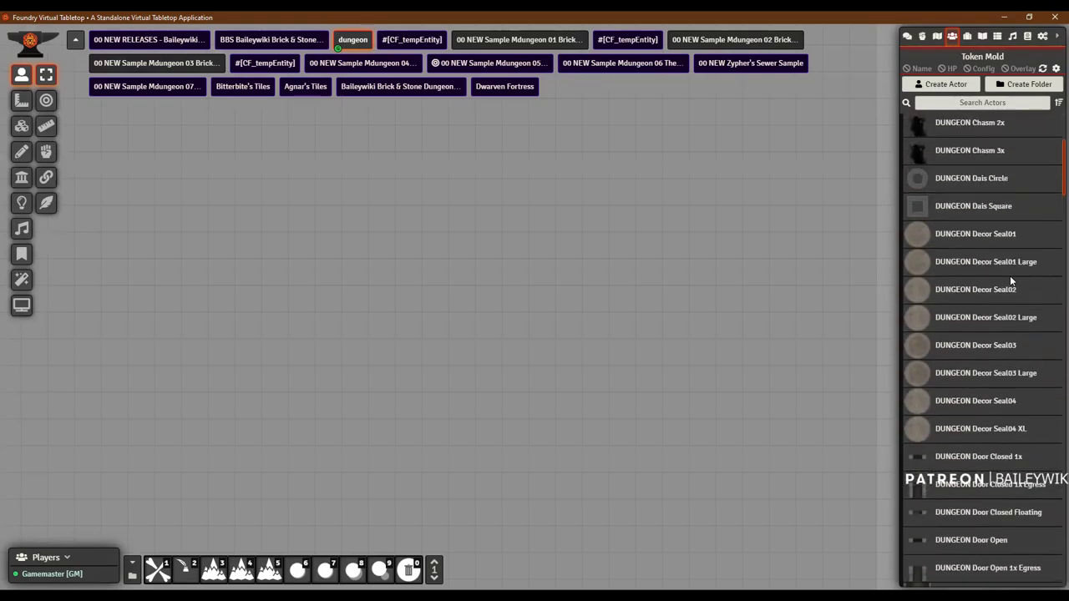
scroll(993, 277, up, 2)
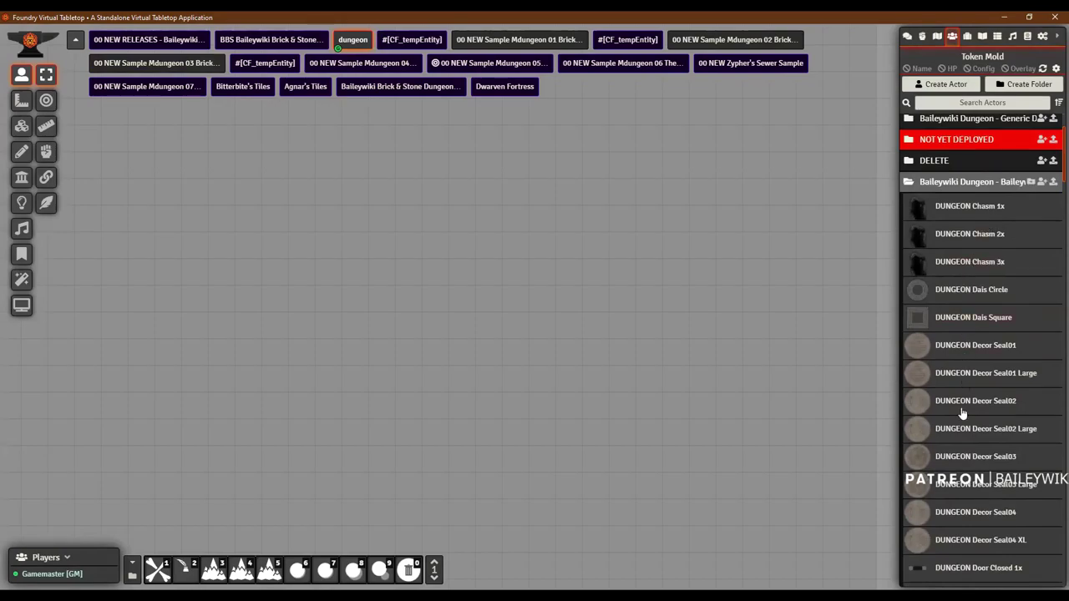
scroll(1011, 400, down, 5)
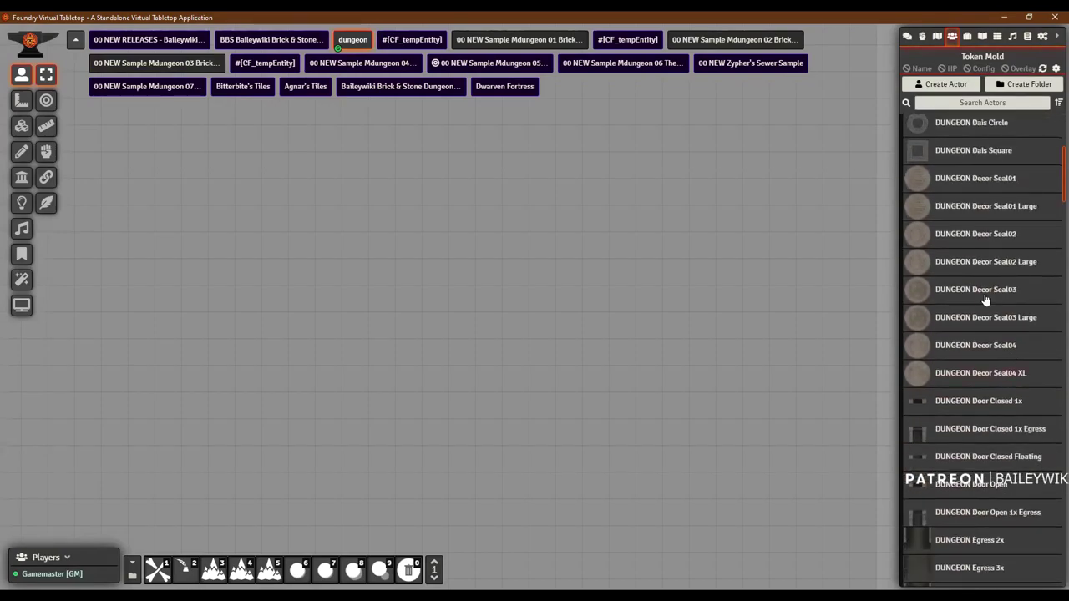
scroll(986, 392, down, 1)
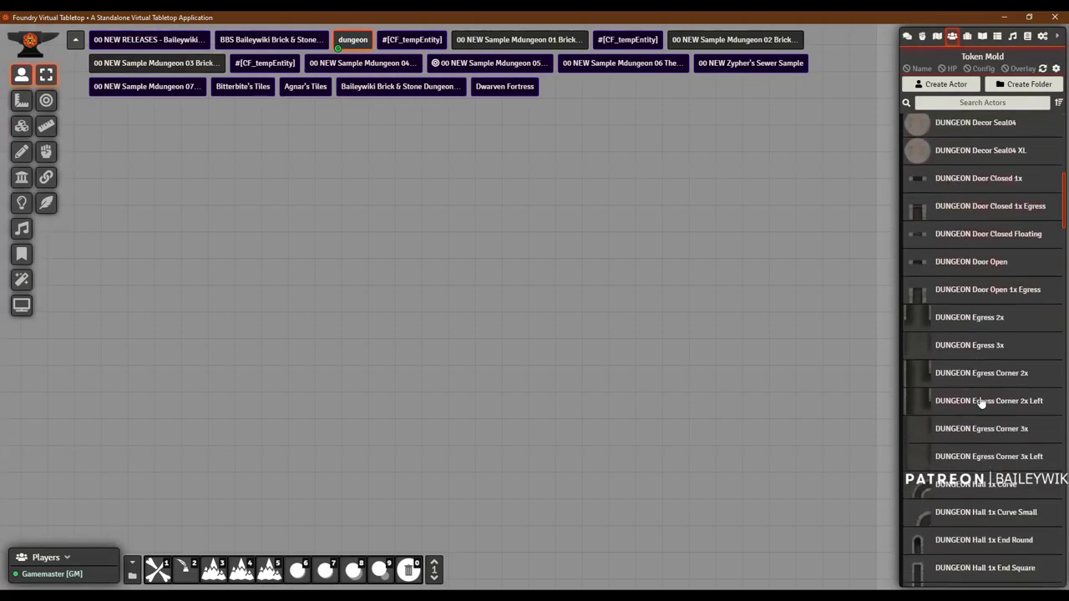
scroll(982, 403, down, 3)
scroll(972, 184, down, 1)
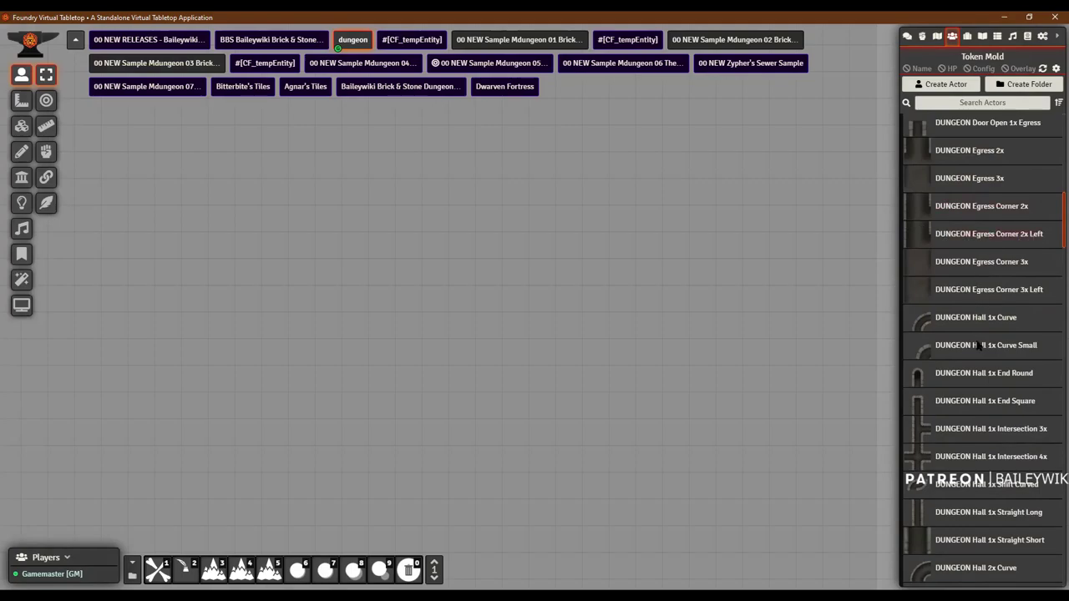
scroll(973, 242, down, 2)
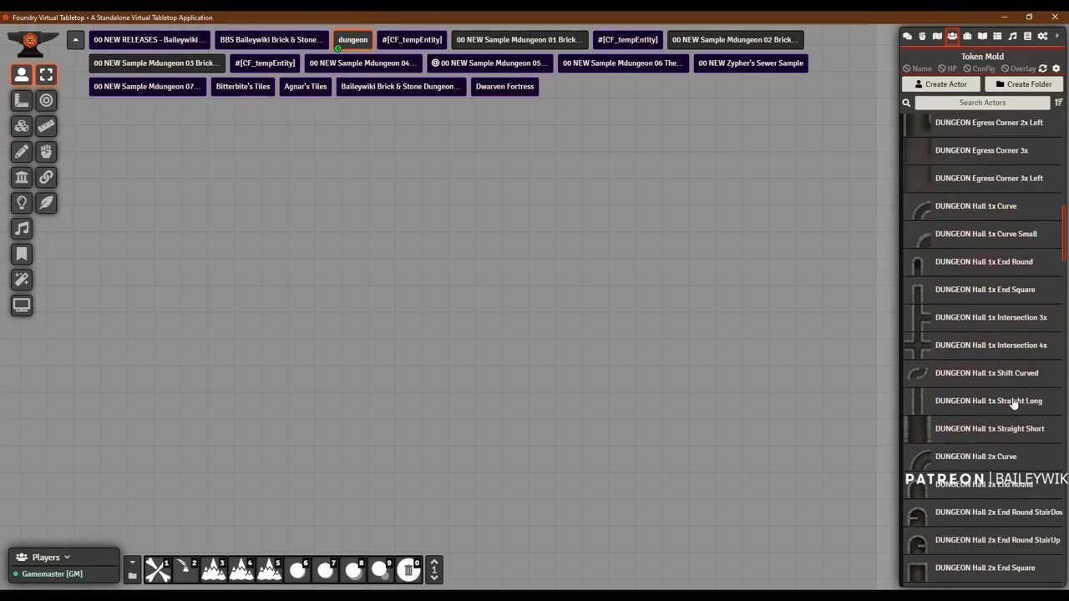
scroll(999, 406, down, 2)
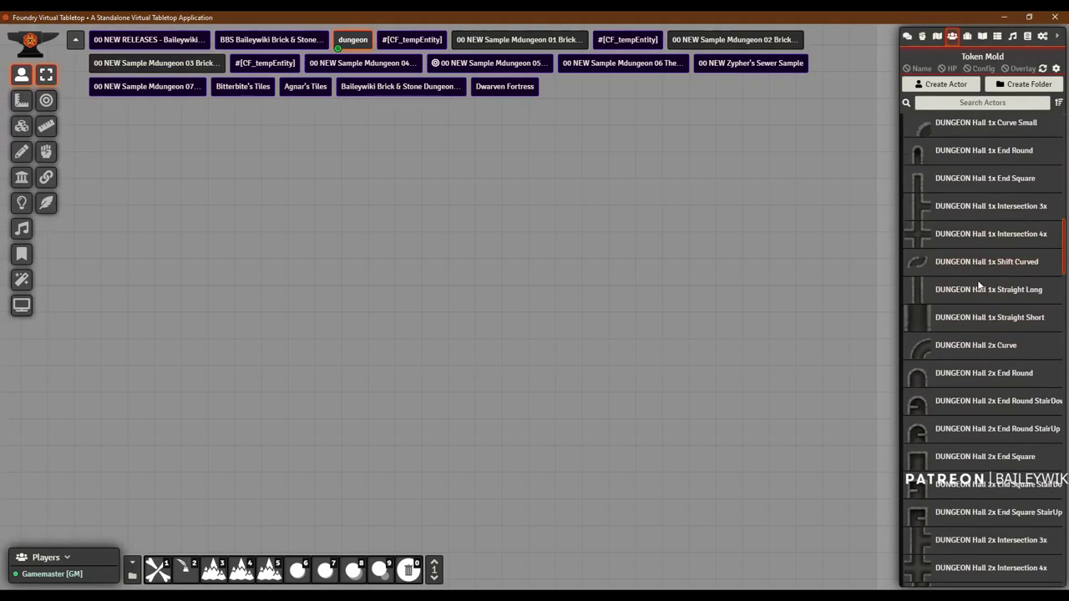
scroll(980, 284, down, 3)
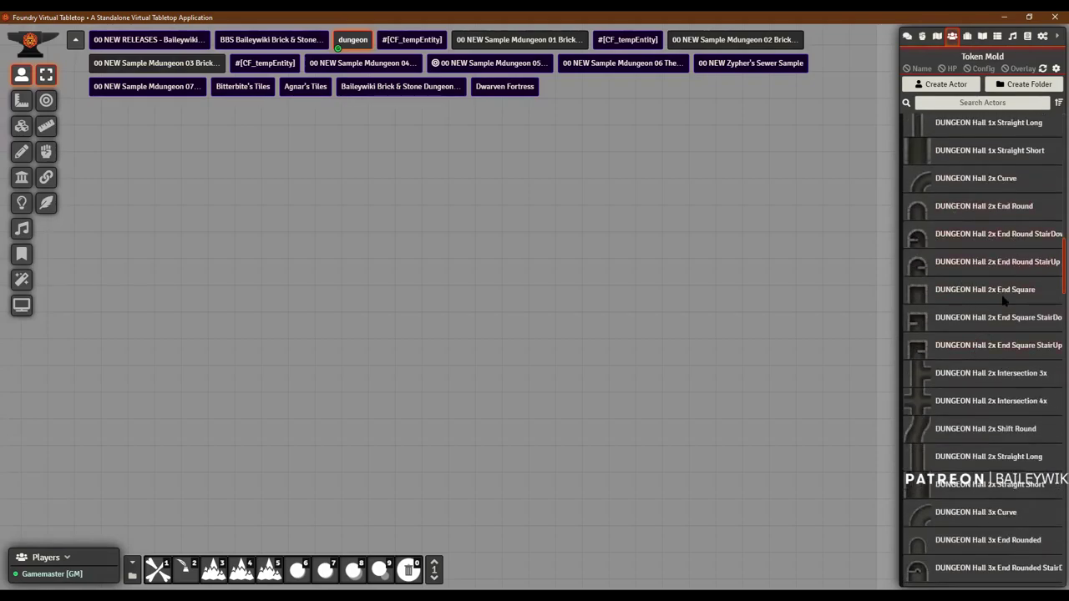
scroll(964, 158, down, 1)
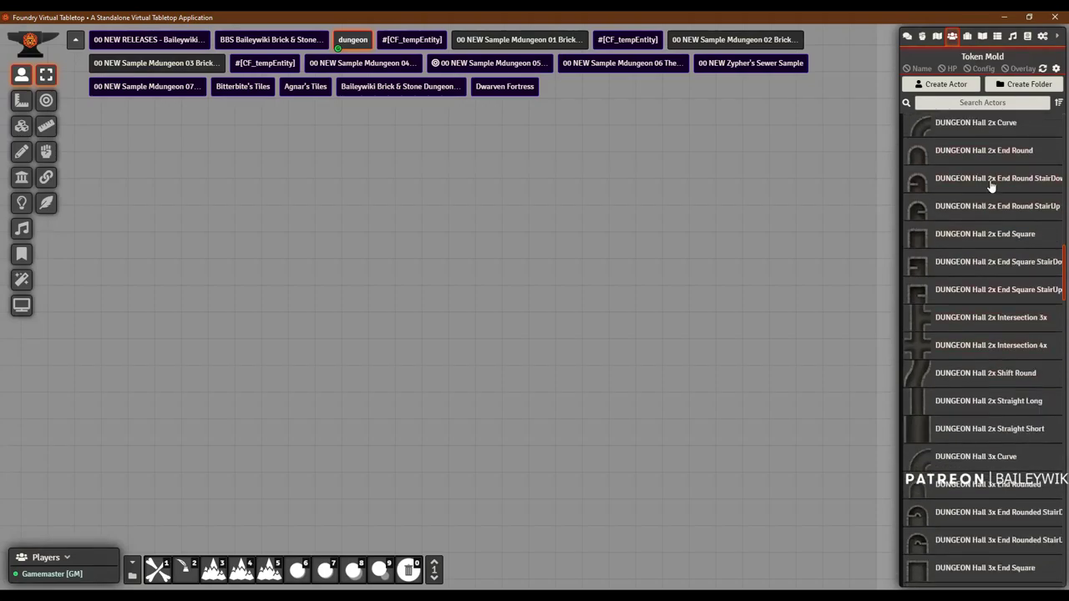
Step: Inspect the DUNGEON Hall 2x End Round StairDown actor sheet, close it, then scroll down to the Overlay actors
click(919, 187)
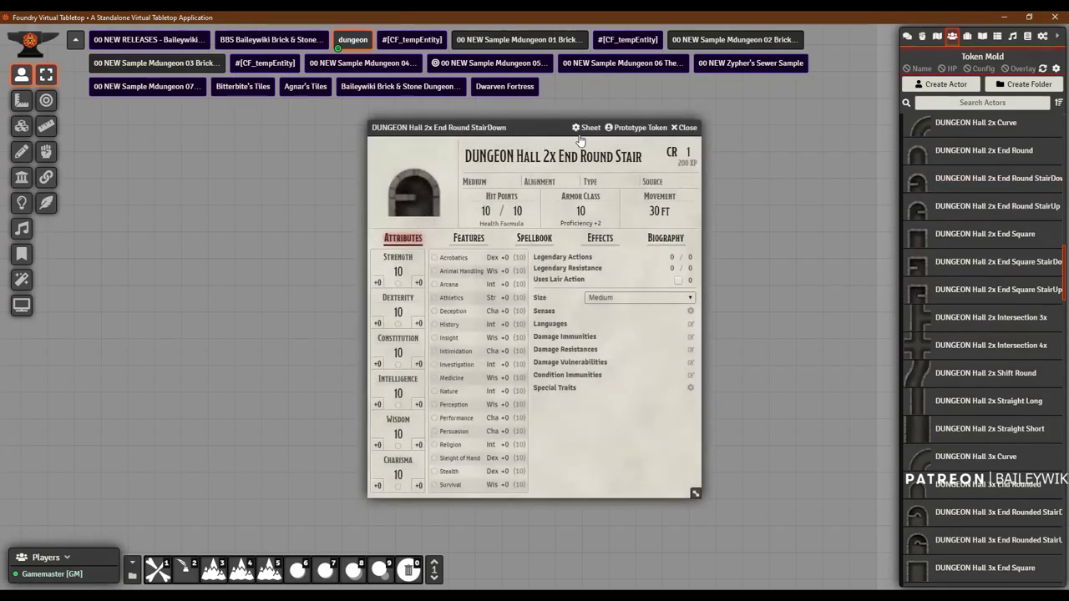
click(643, 157)
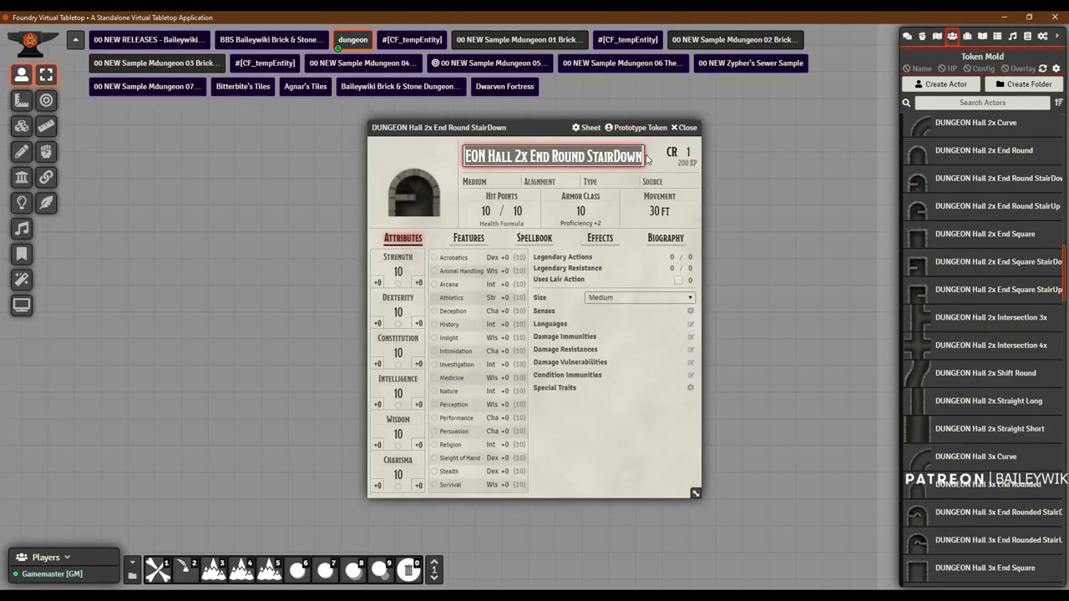
click(687, 126)
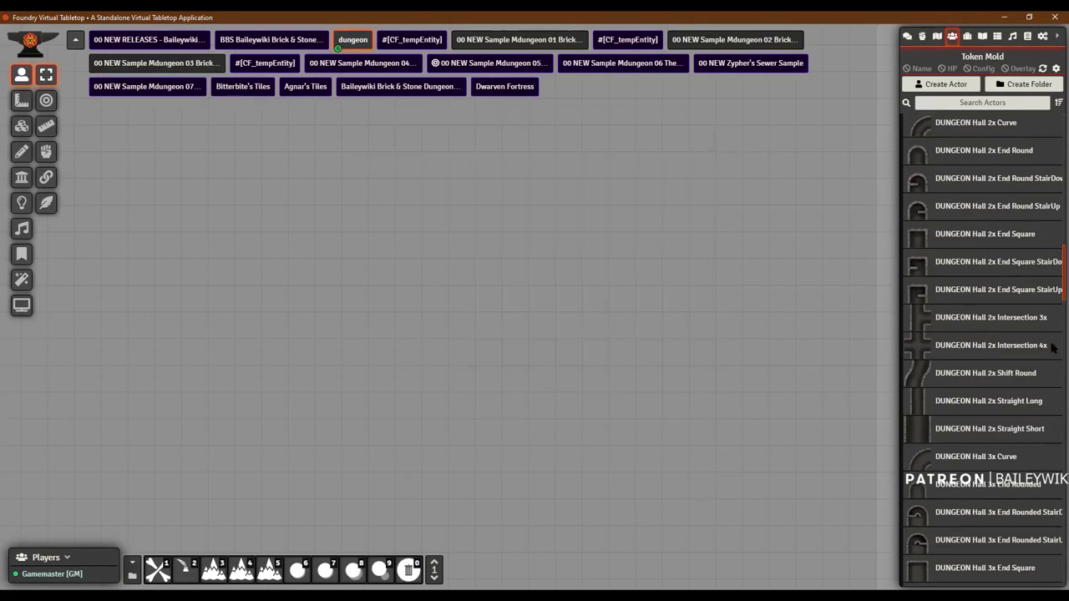
scroll(1012, 375, down, 2)
scroll(1012, 376, down, 10)
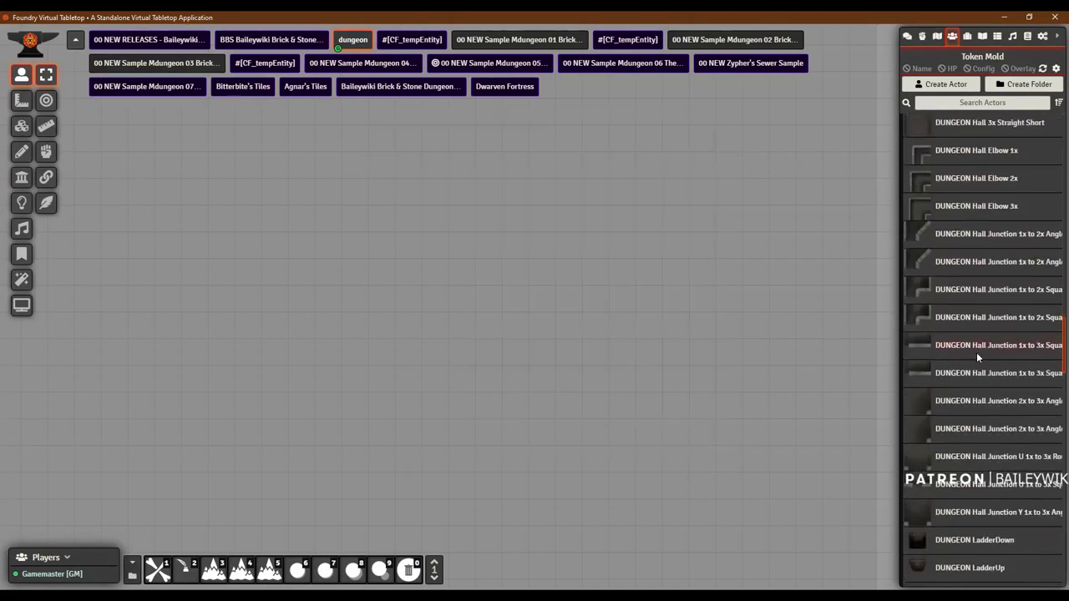
scroll(976, 357, down, 2)
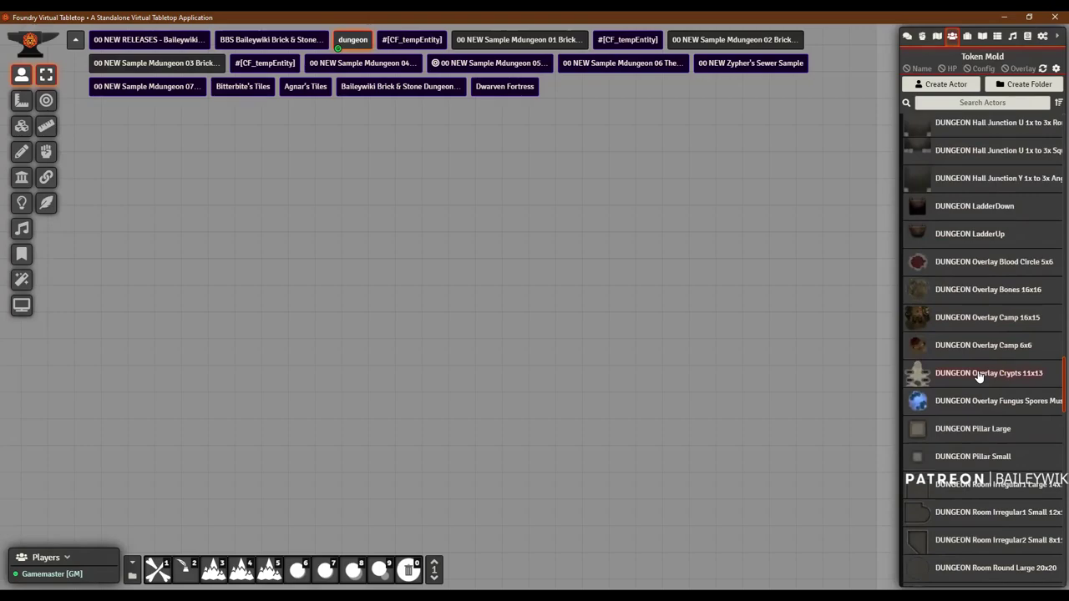
drag(971, 376, 610, 301)
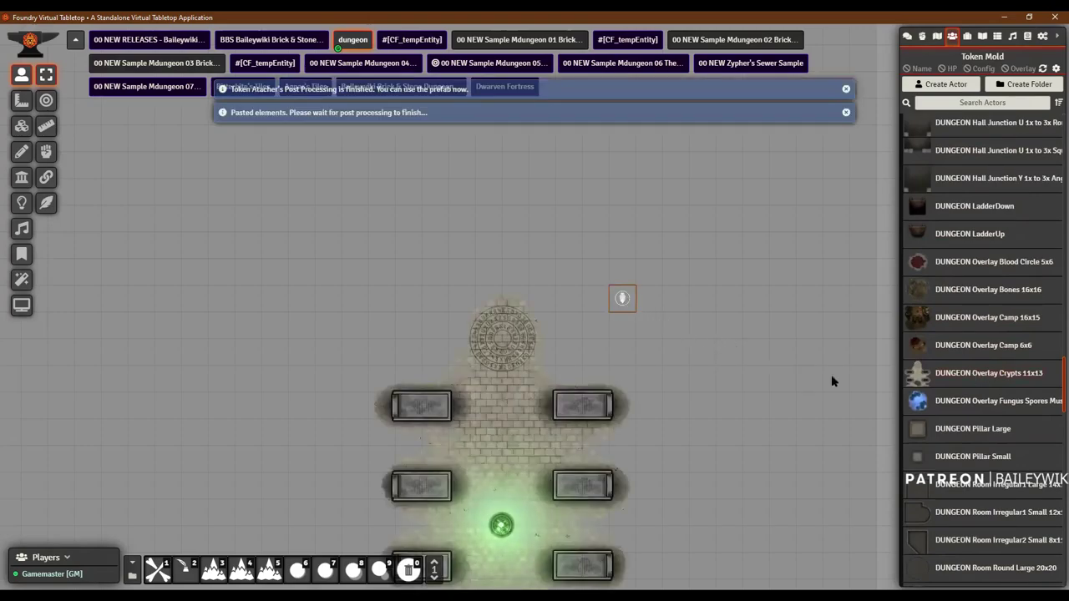
key(Delete)
scroll(970, 406, down, 2)
scroll(971, 376, down, 1)
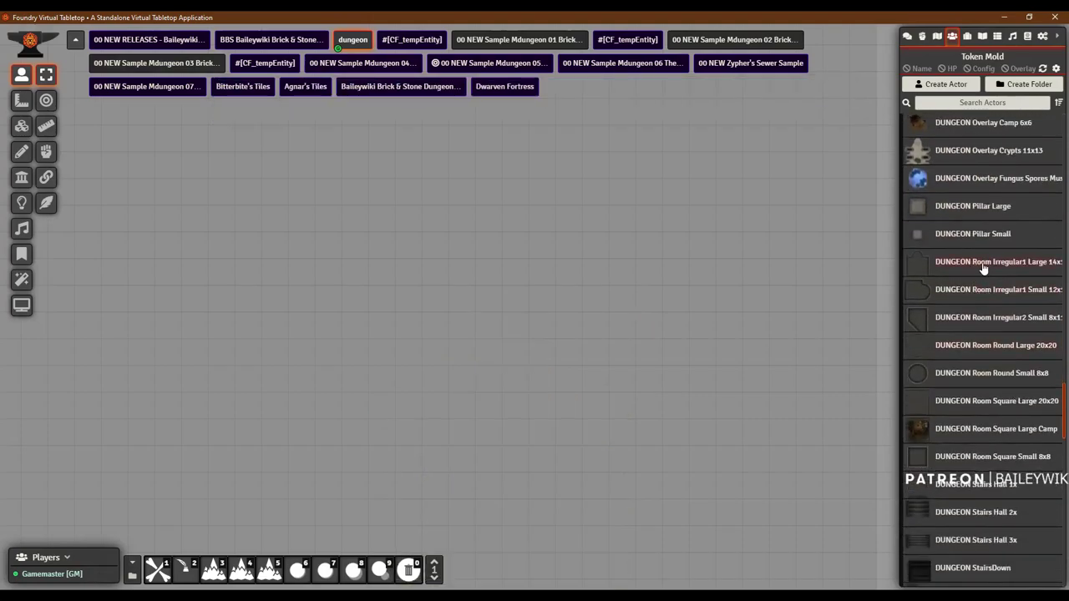
drag(467, 256, 467, 255)
scroll(568, 293, down, 3)
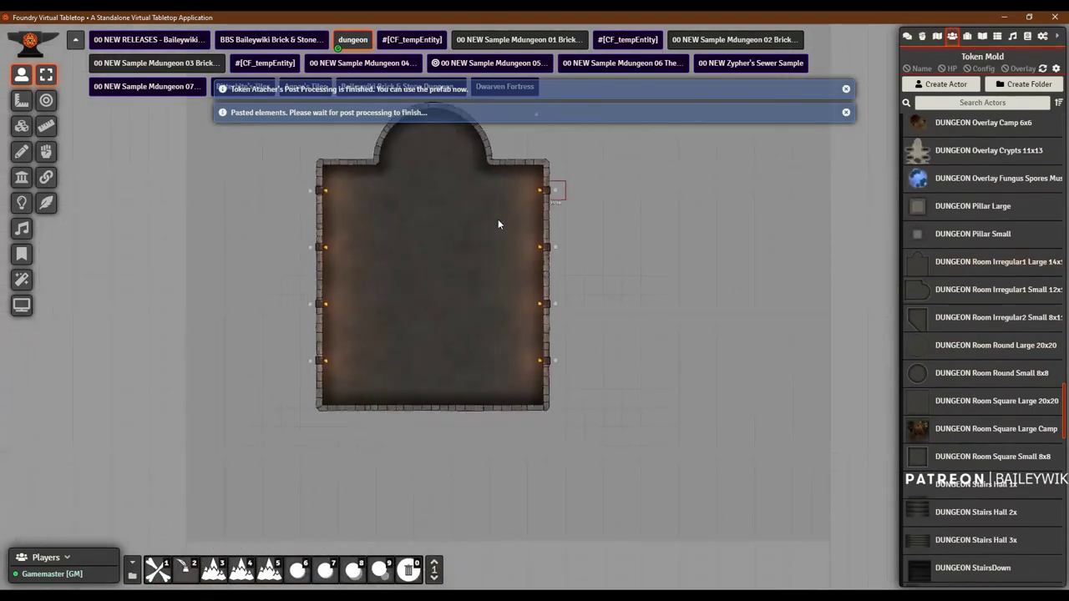
scroll(705, 333, up, 3)
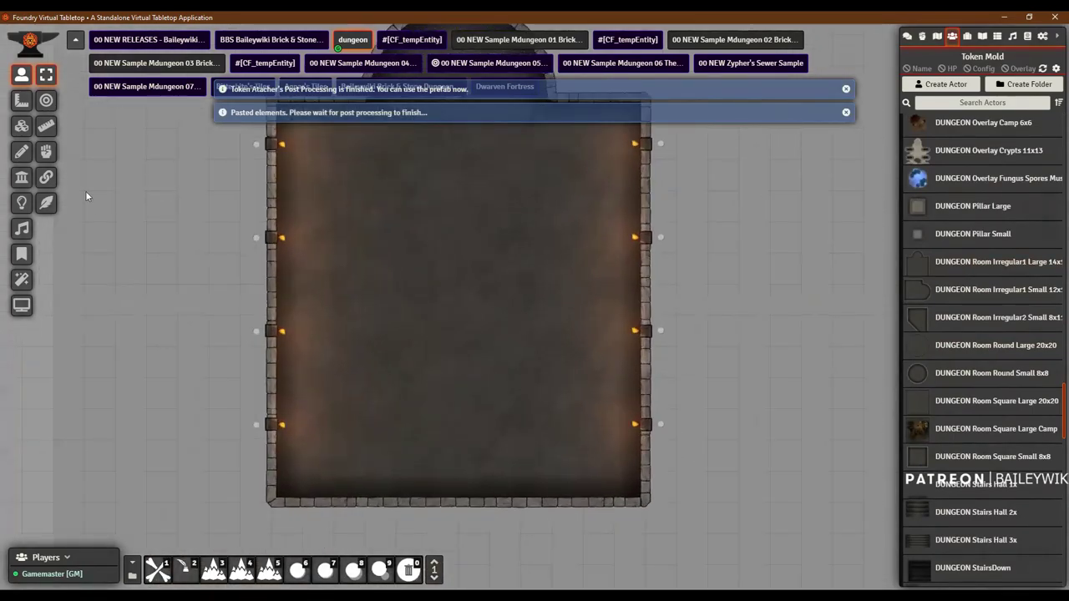
click(22, 177)
scroll(706, 409, up, 2)
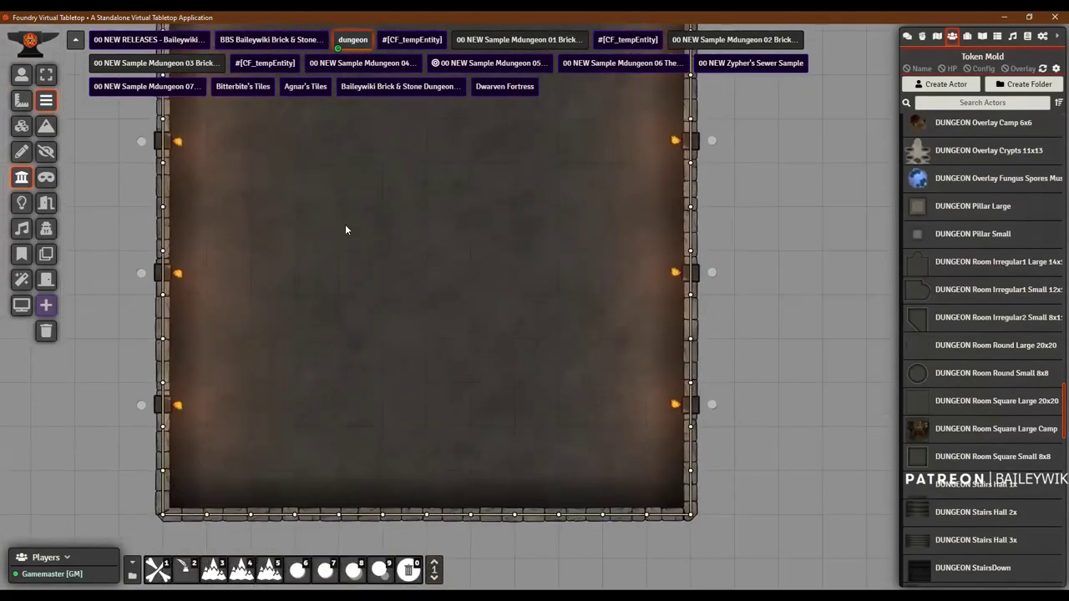
key(Up)
key(Left)
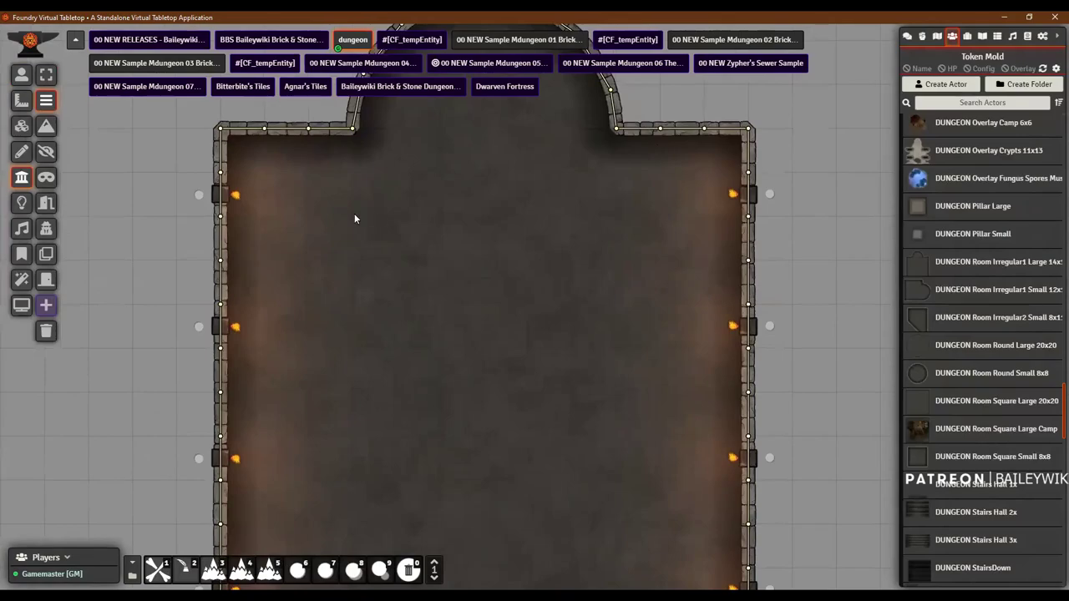
scroll(452, 283, down, 3)
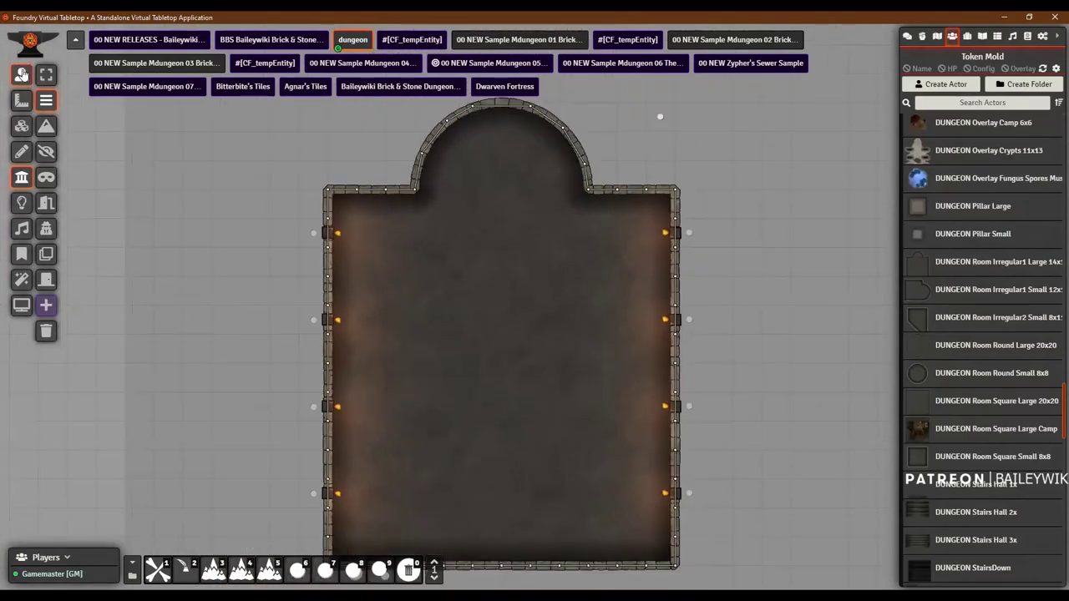
click(23, 75)
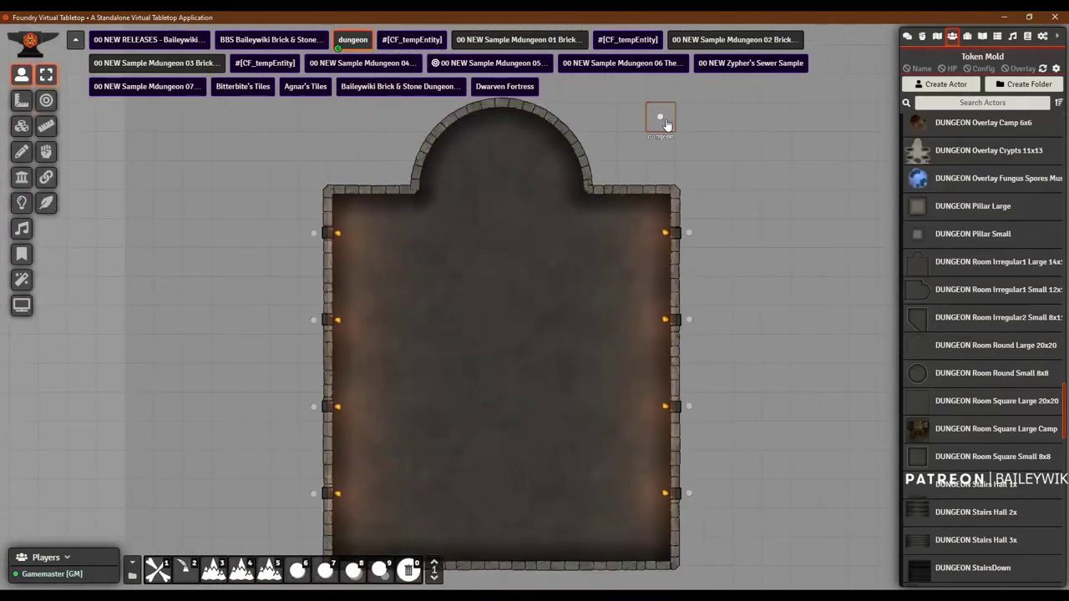
click(666, 124)
key(Delete)
Step: Paste and place a prefab, then add Tactical Hole01, DUNGEON Wall 1x and a small blue well to the scene
scroll(986, 406, down, 3)
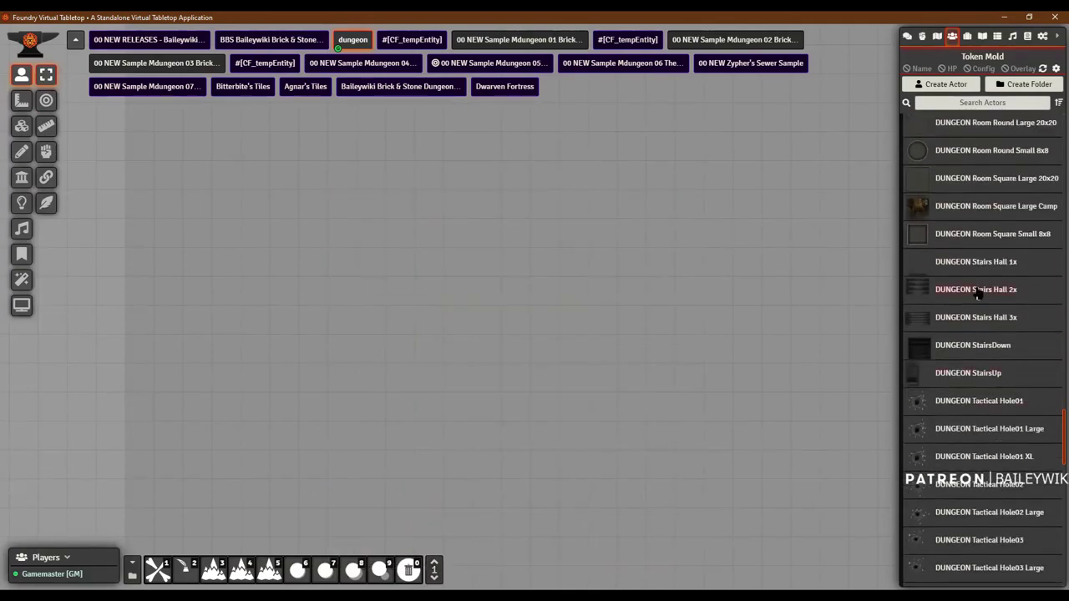
key(ctrl+v)
drag(602, 264, 626, 261)
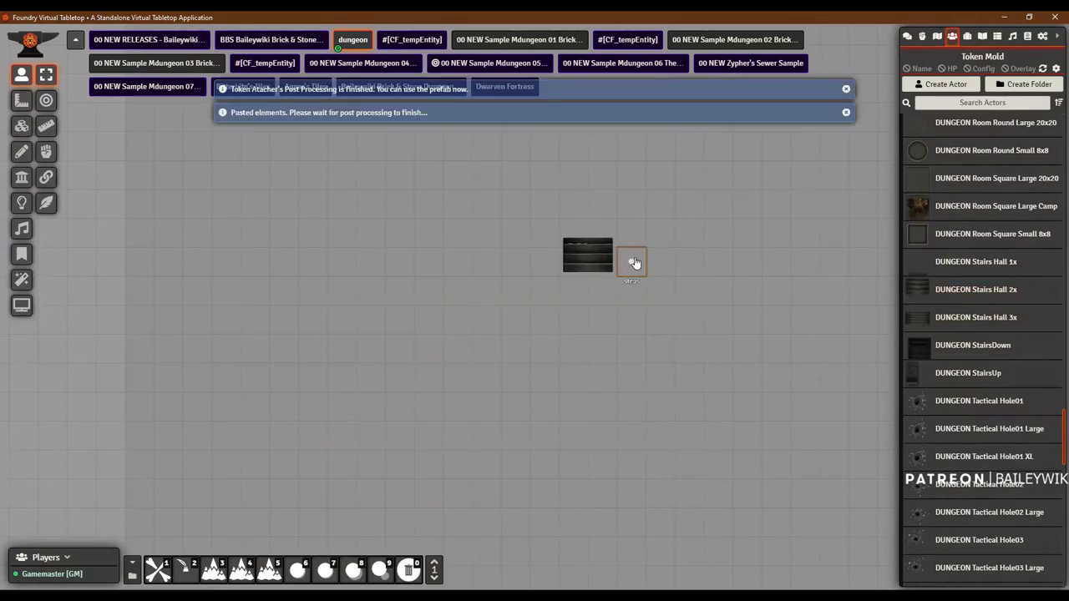
scroll(993, 319, down, 2)
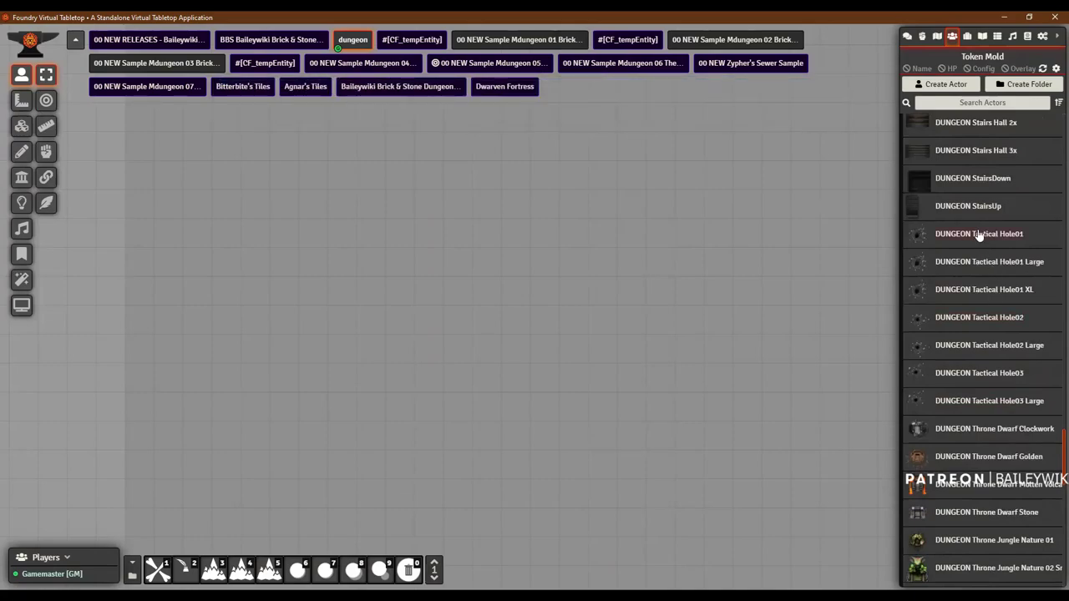
drag(974, 234, 690, 244)
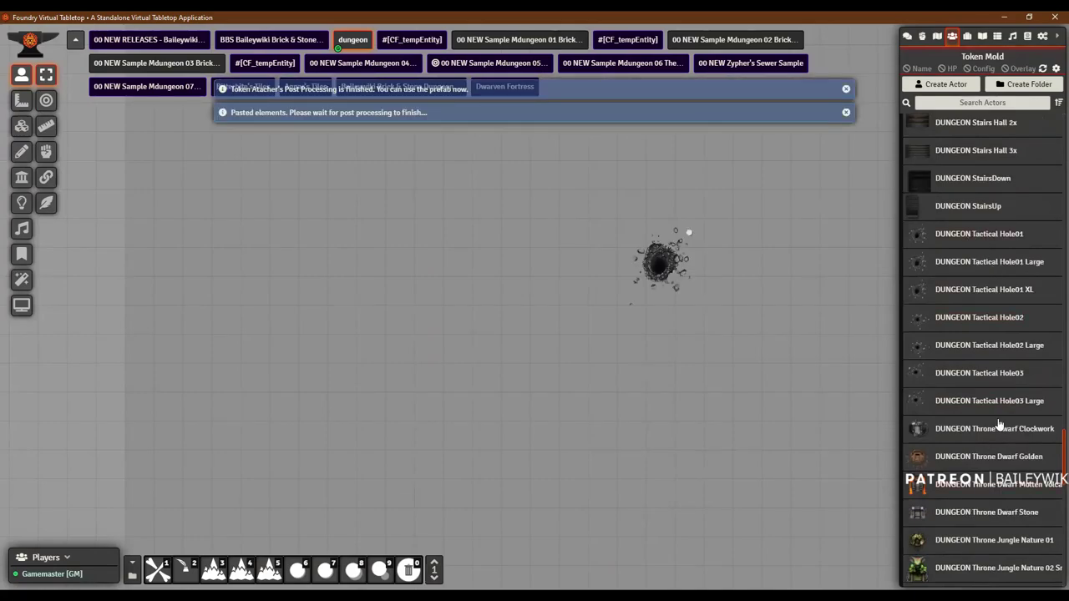
scroll(1002, 428, down, 5)
scroll(1002, 428, down, 2)
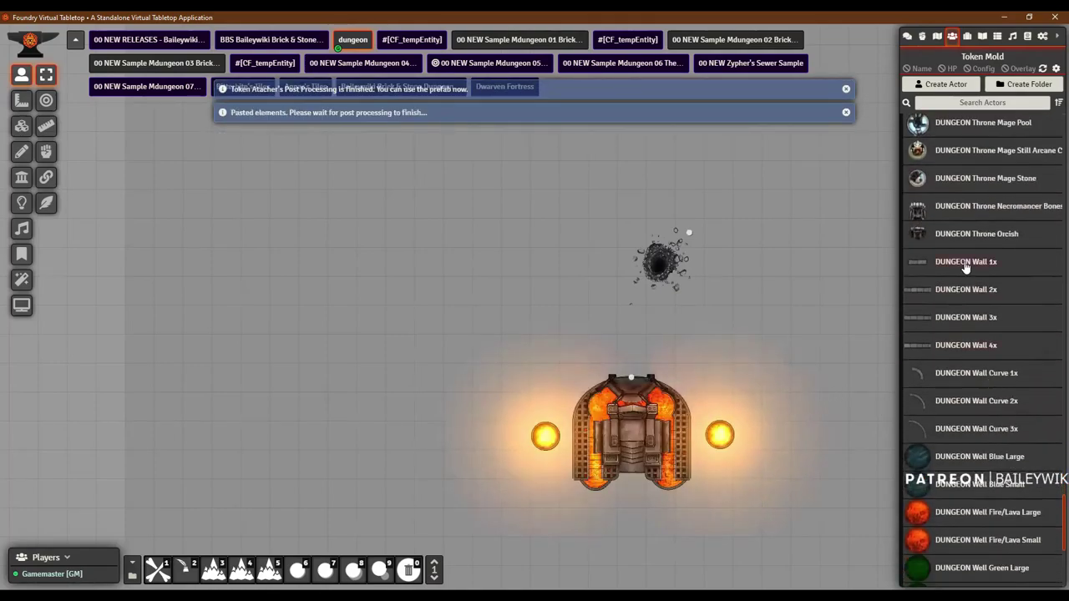
drag(965, 266, 473, 254)
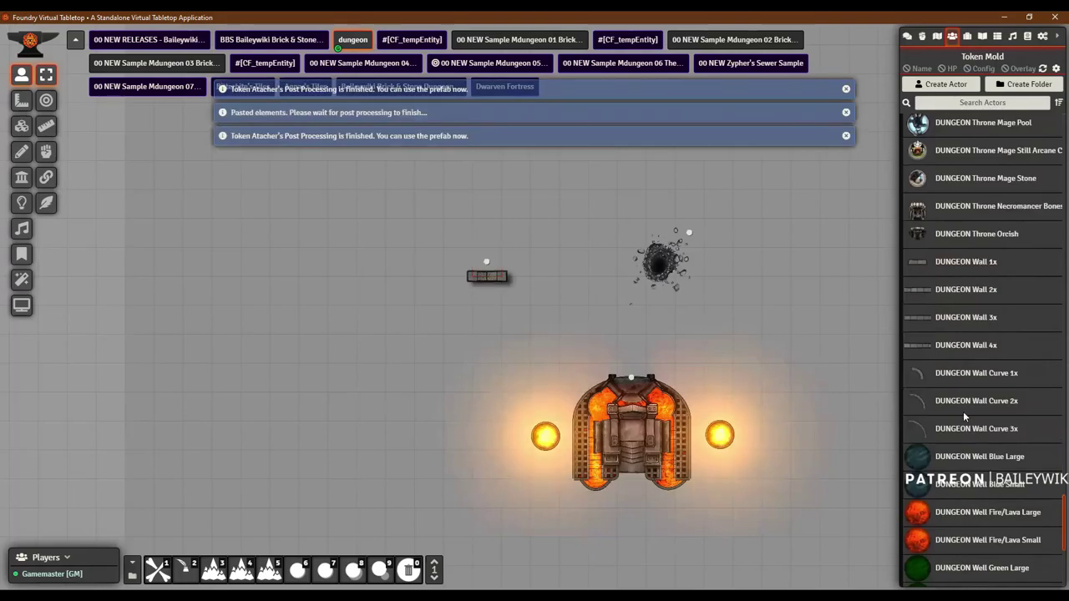
scroll(981, 427, down, 3)
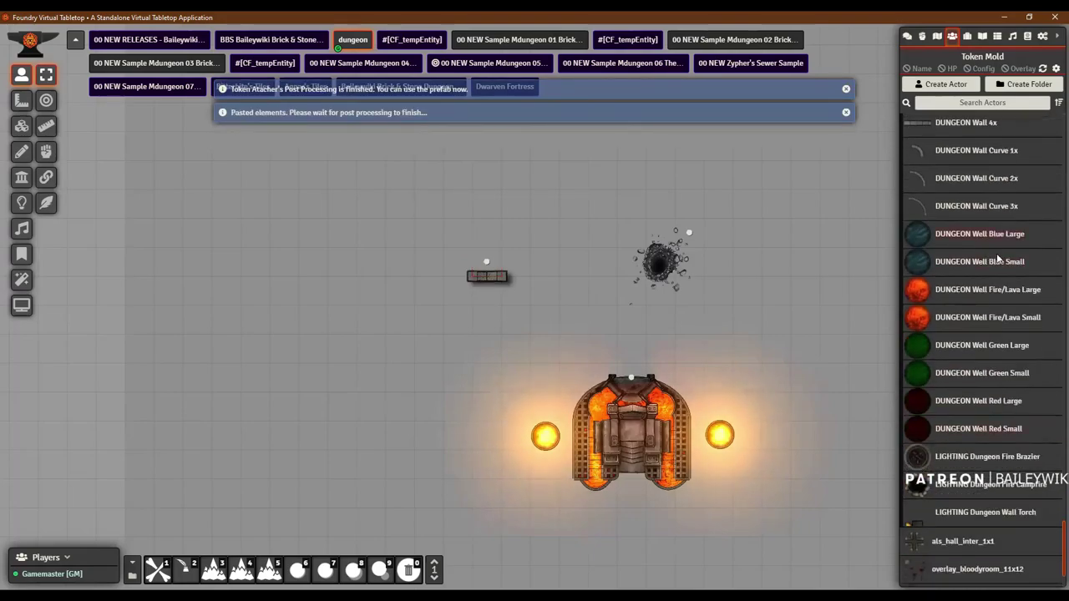
drag(999, 267, 338, 351)
scroll(499, 399, up, 3)
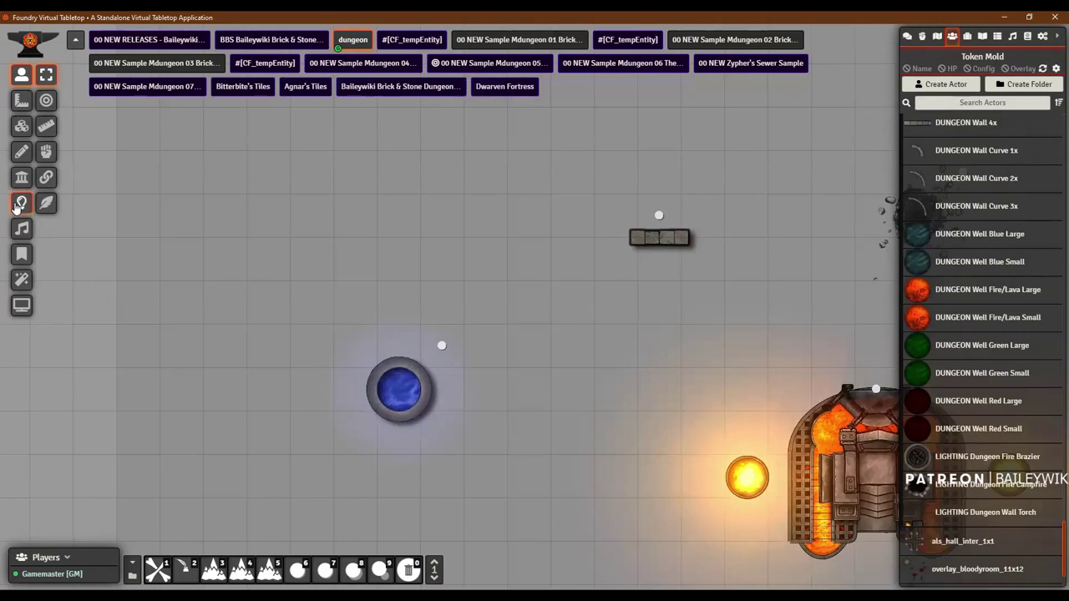
Step: Enable the blue well's disabled light and recentre the map on the placed pieces
click(21, 228)
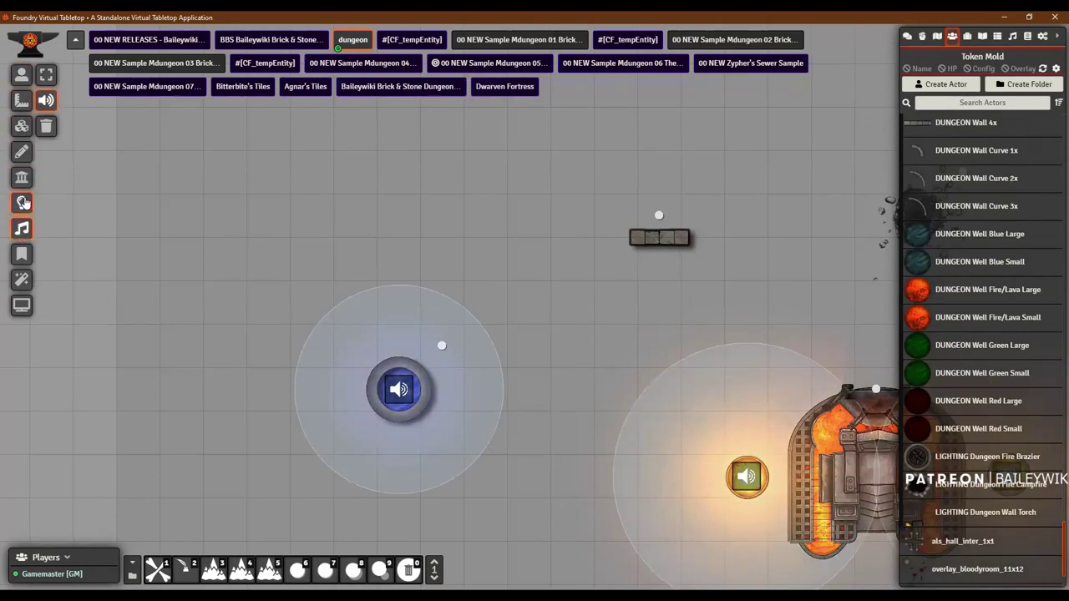
click(22, 203)
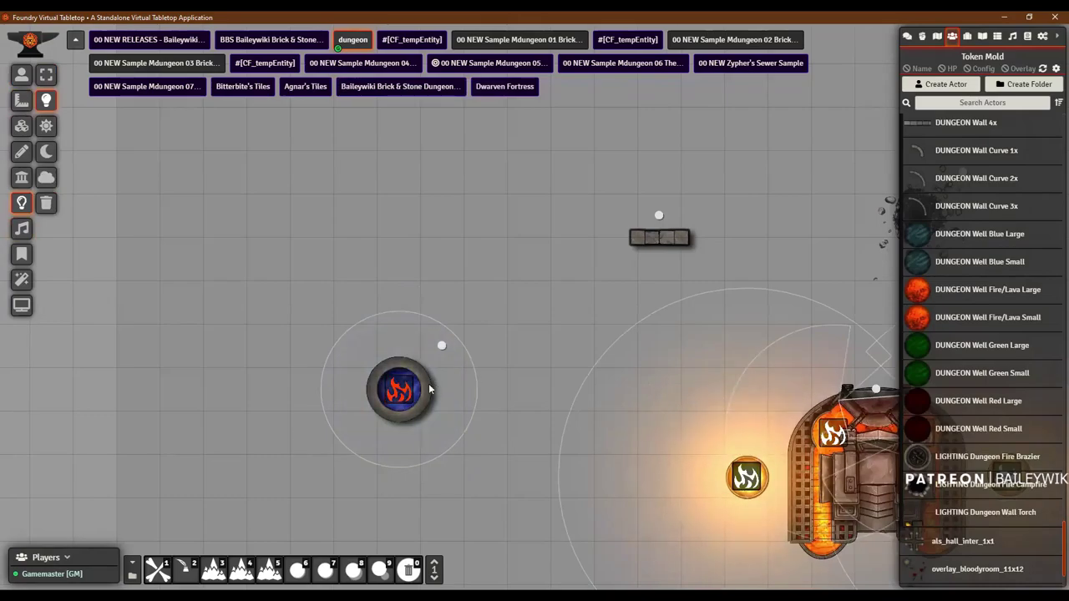
right_click(407, 397)
click(21, 74)
scroll(968, 428, down, 1)
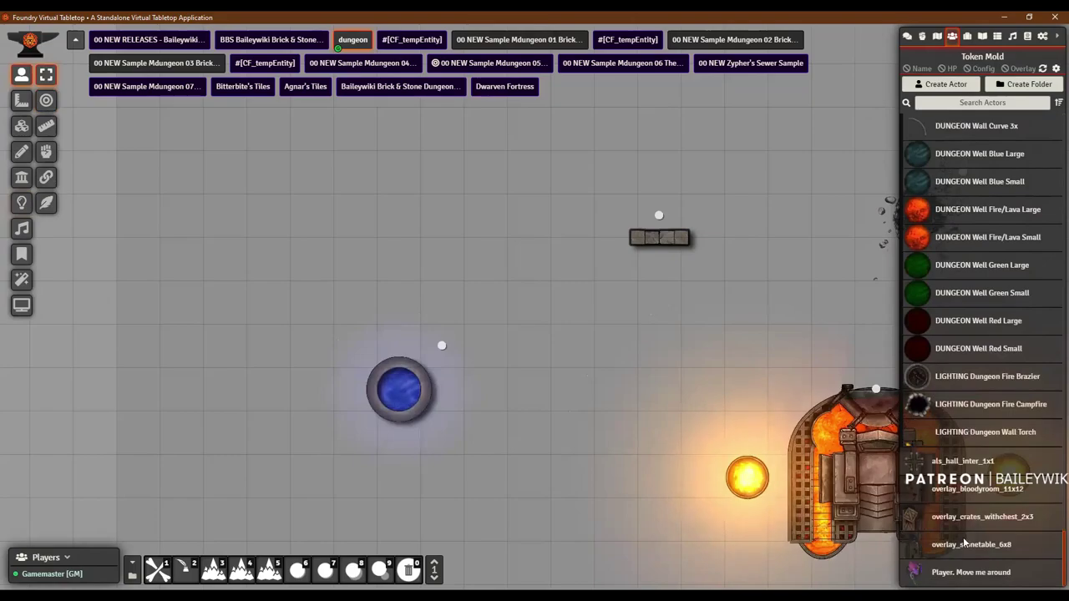
scroll(615, 317, down, 3)
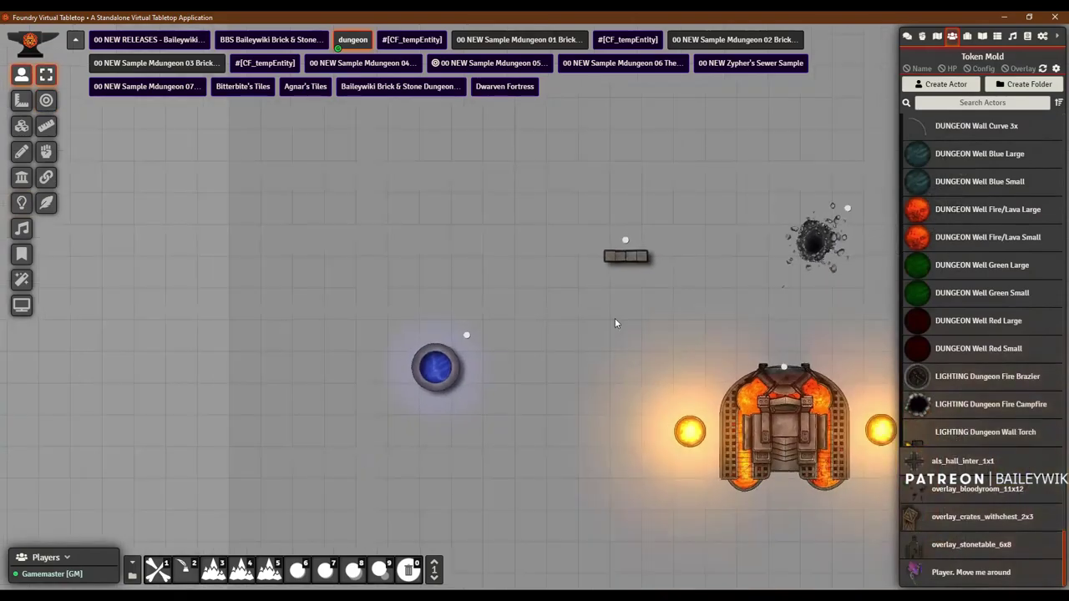
drag(835, 292, 614, 283)
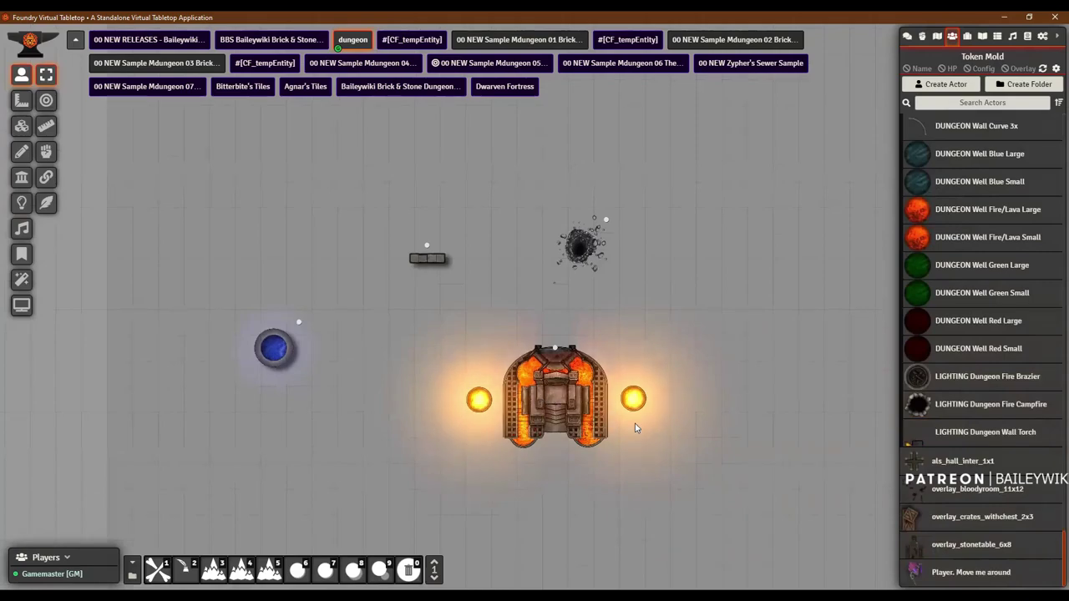
click(1016, 104)
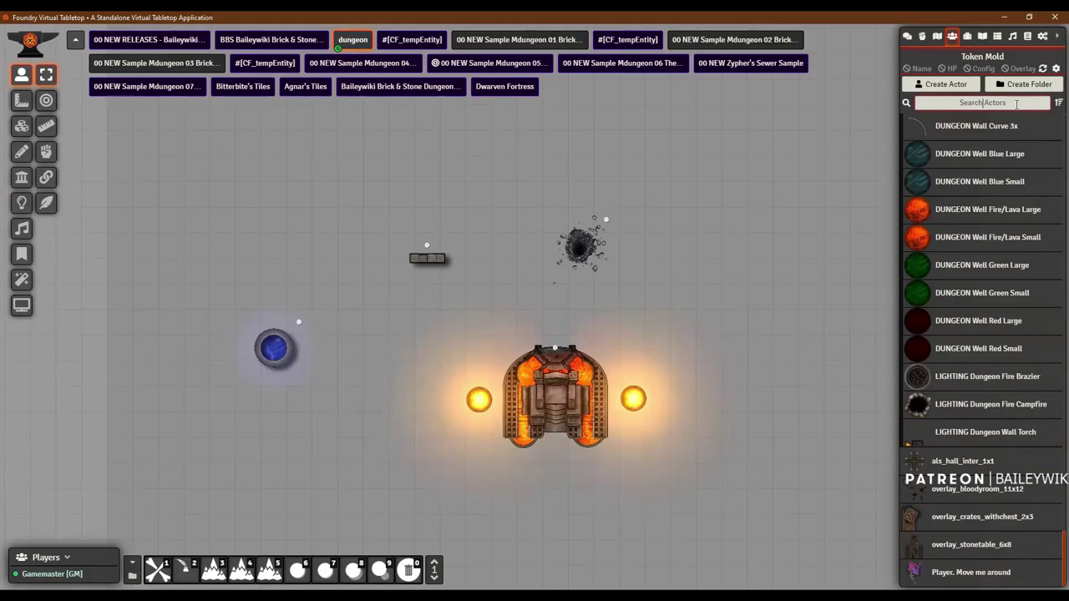
Step: Search actors for 'crates' and place TACTICAL Crates 01 and a longer crates pile on the scene
text(crates)
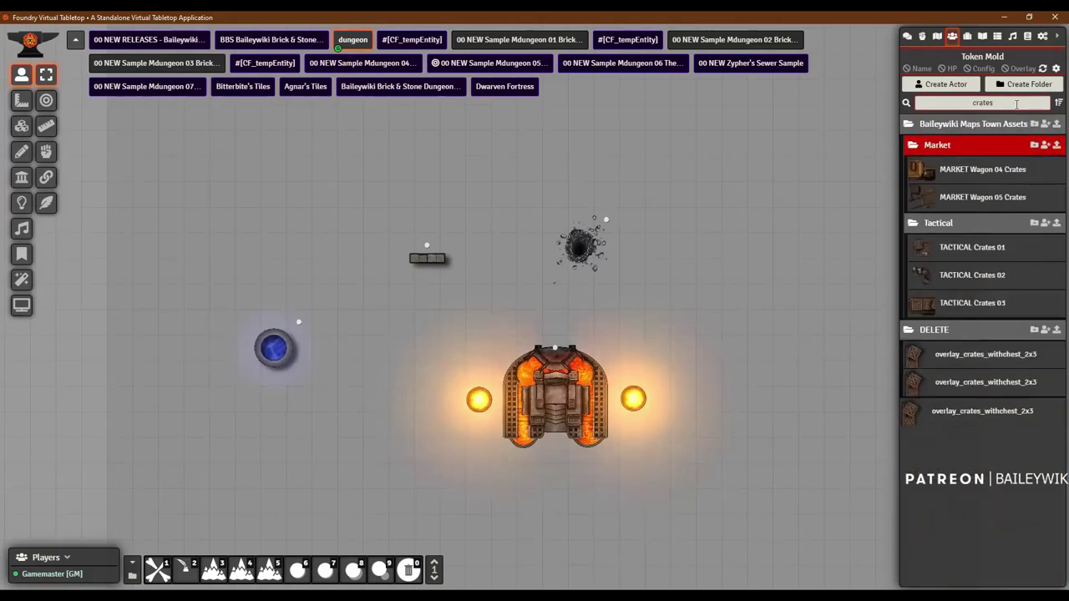
click(984, 251)
drag(984, 251, 753, 204)
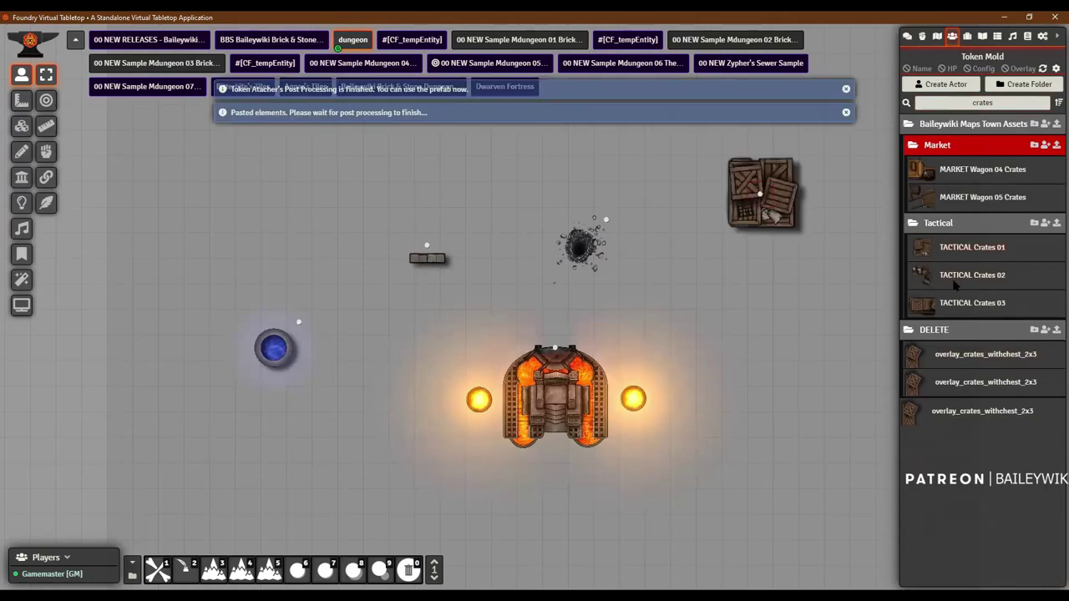
drag(795, 304, 793, 302)
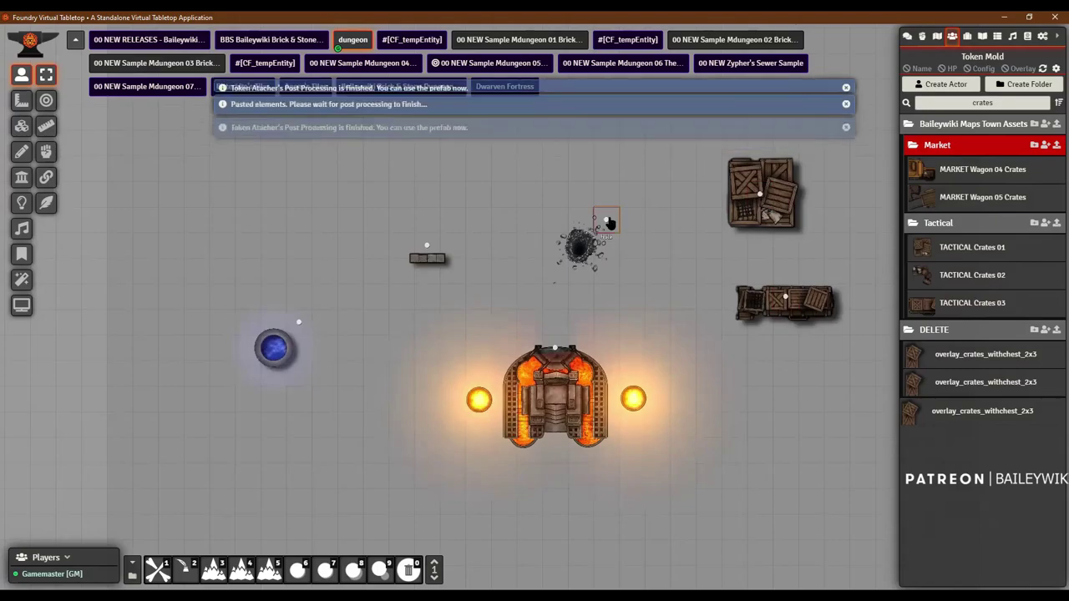
Step: Delete the wall, well, throne and both crates piles so the scene is empty
click(426, 251)
key(Delete)
click(298, 322)
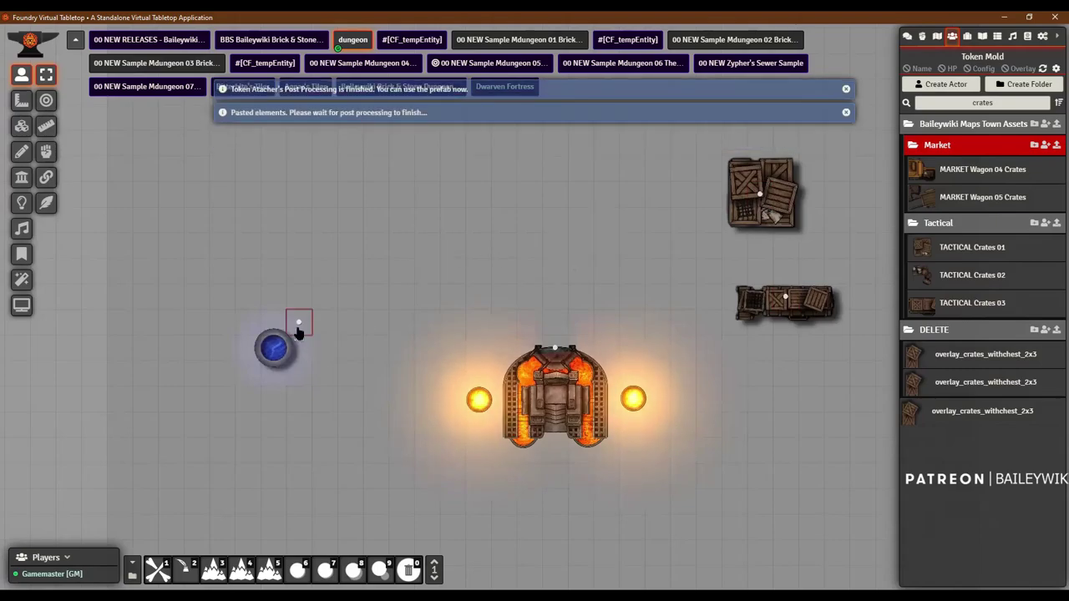
key(Delete)
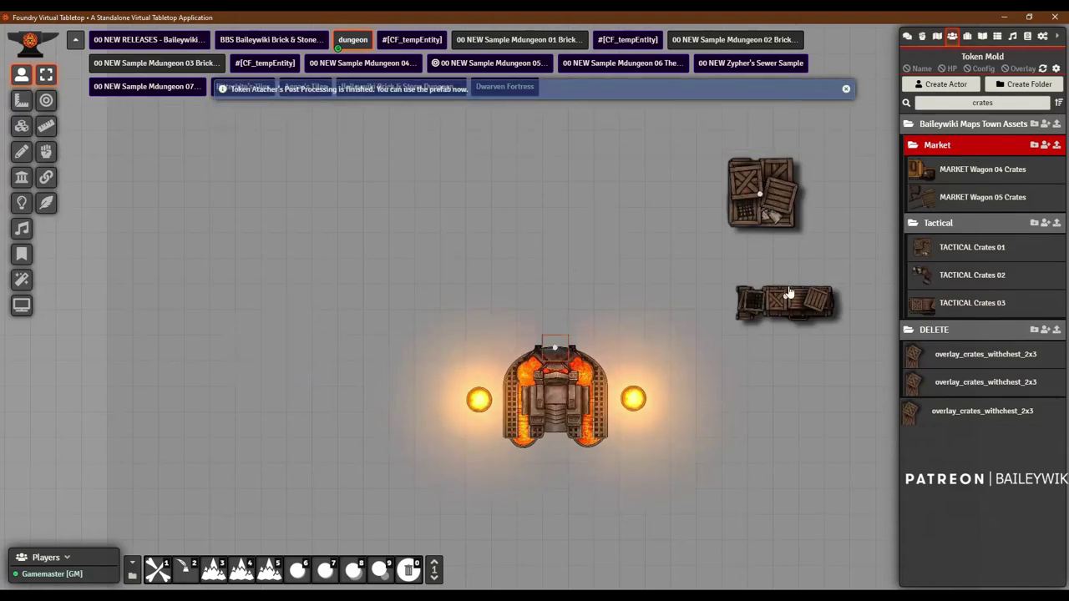
key(Delete)
click(785, 298)
key(Delete)
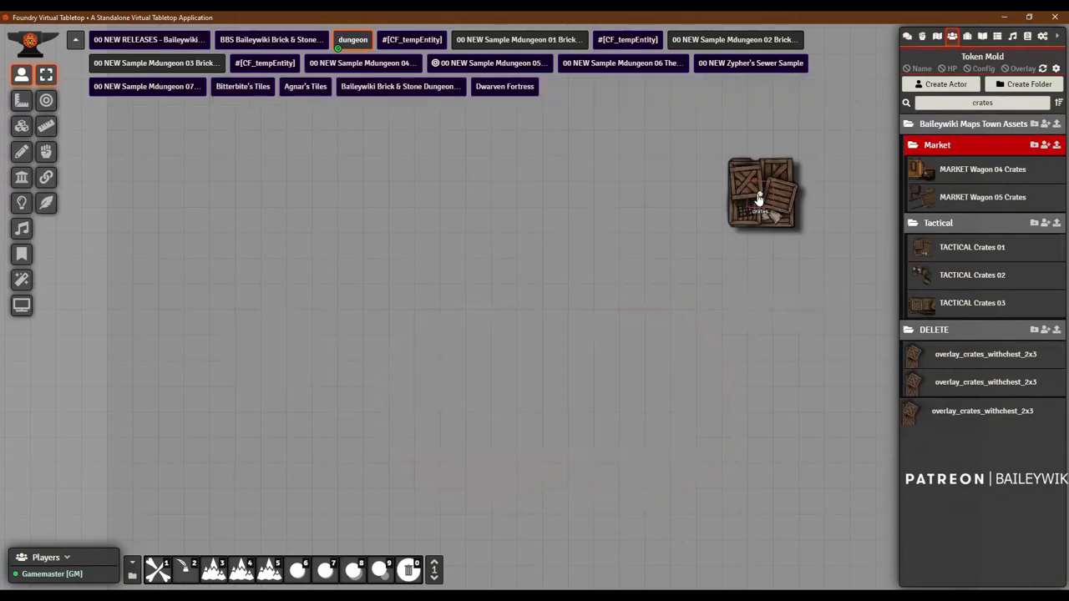
key(Delete)
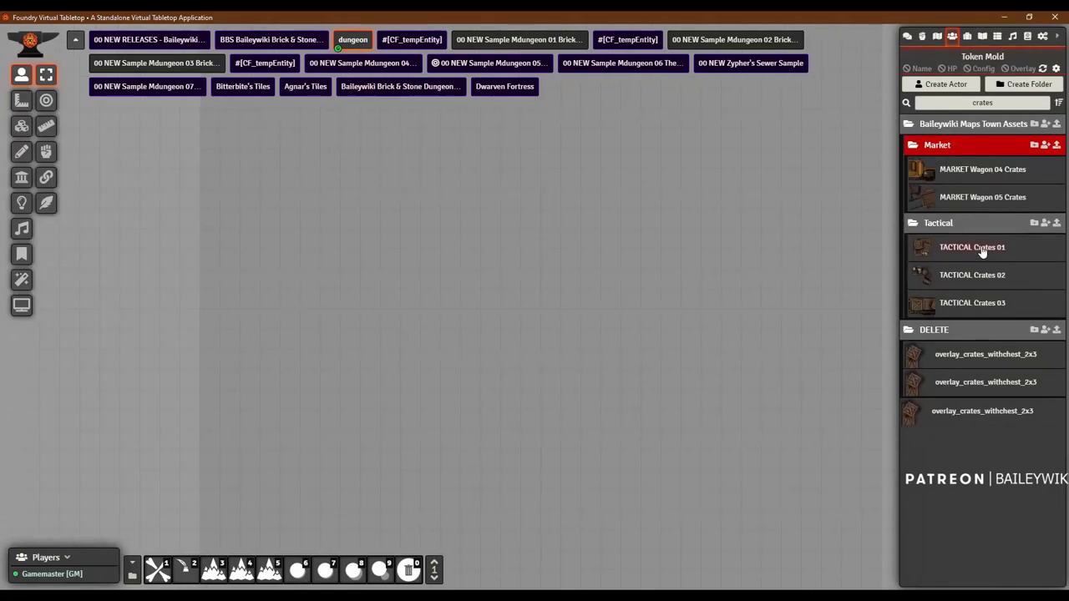
mouse_move(982, 252)
mouse_down()
mouse_move(696, 252)
mouse_move(652, 241)
mouse_up()
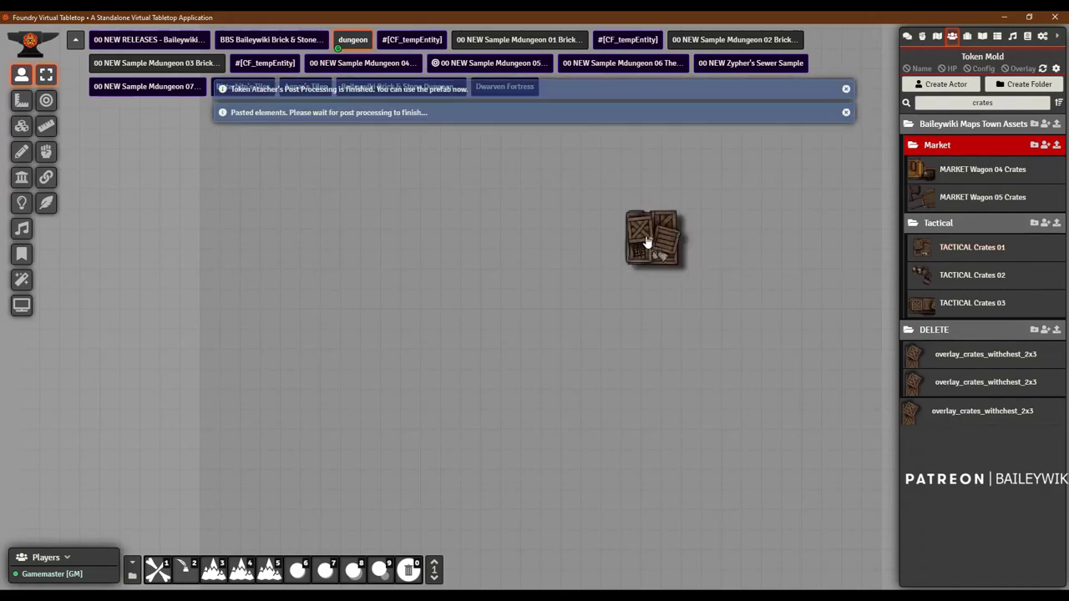
scroll(651, 241, up, 3)
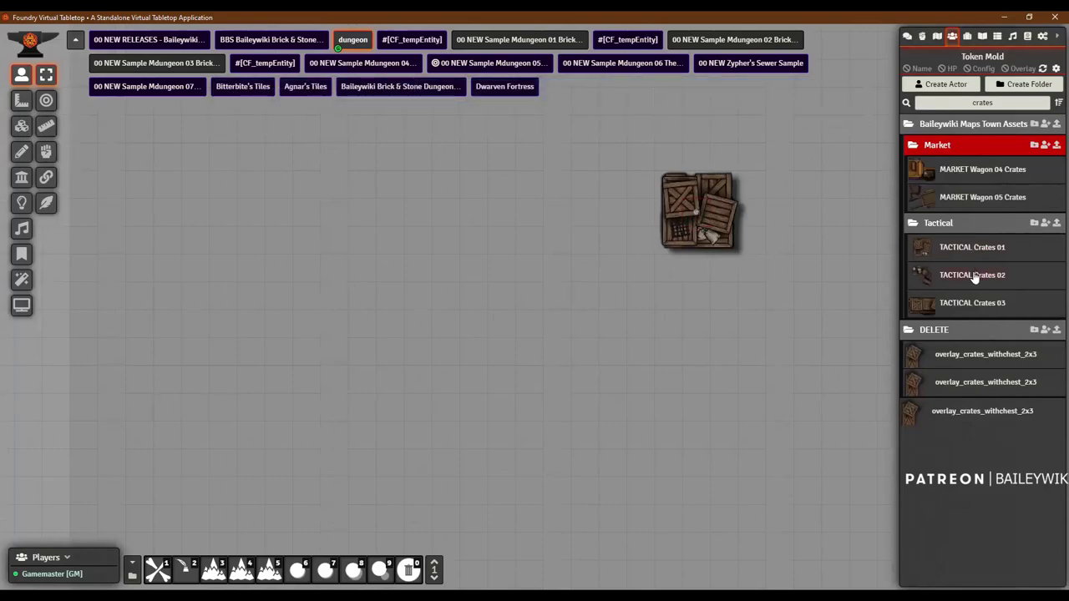
key(ctrl+v)
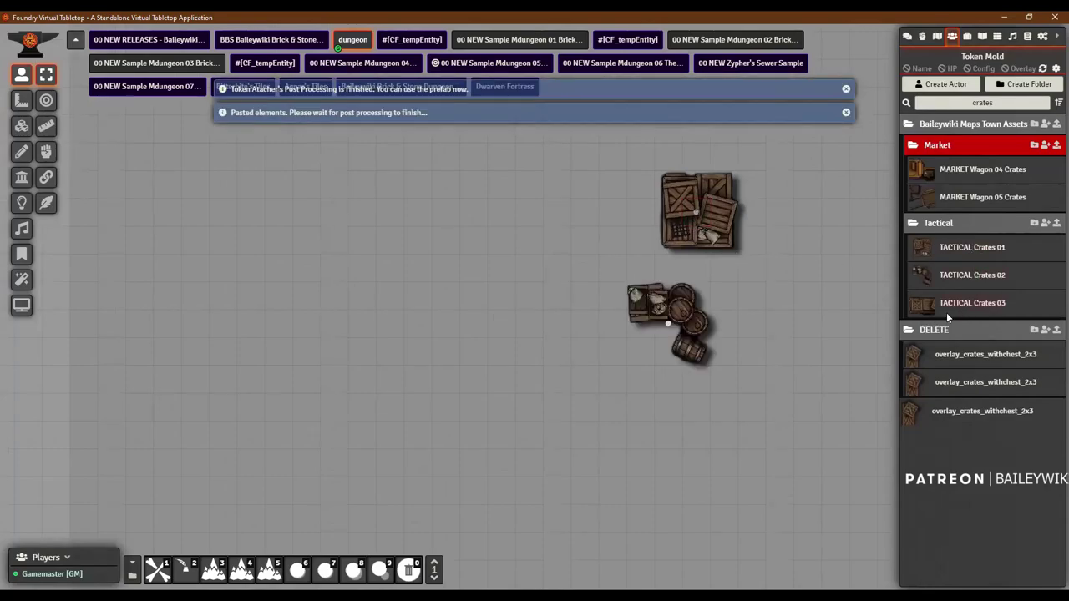
key(ctrl+v)
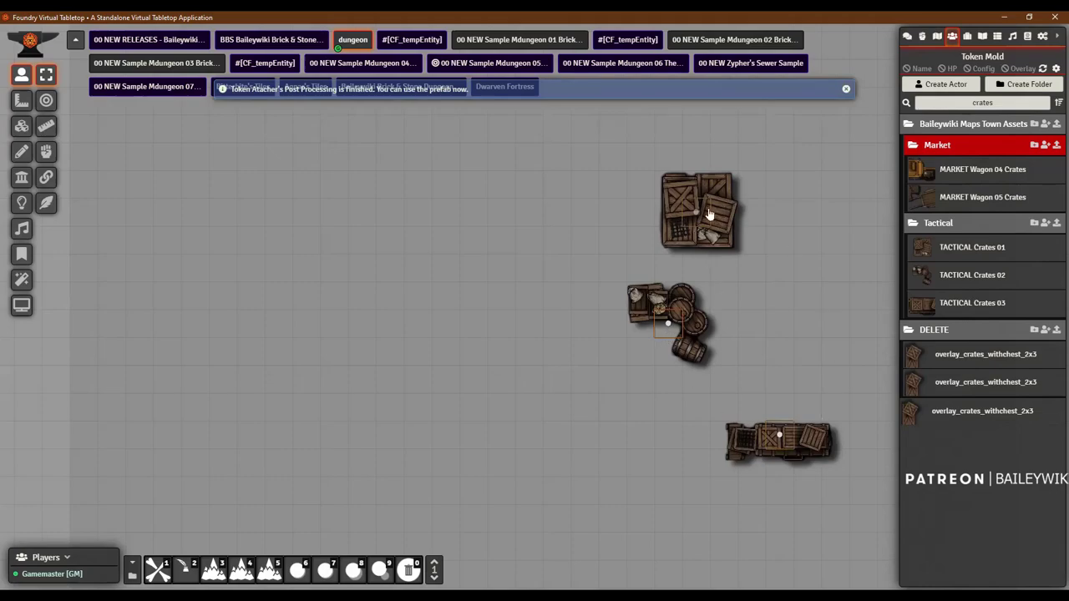
right_click(675, 329)
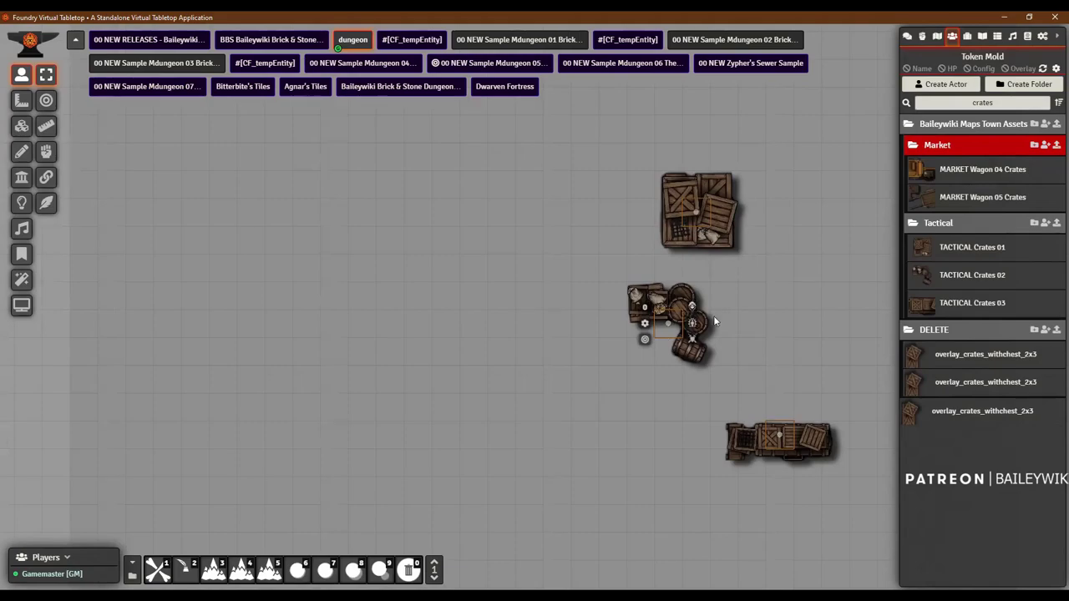
click(680, 221)
click(783, 430)
key(Delete)
click(675, 323)
key(Delete)
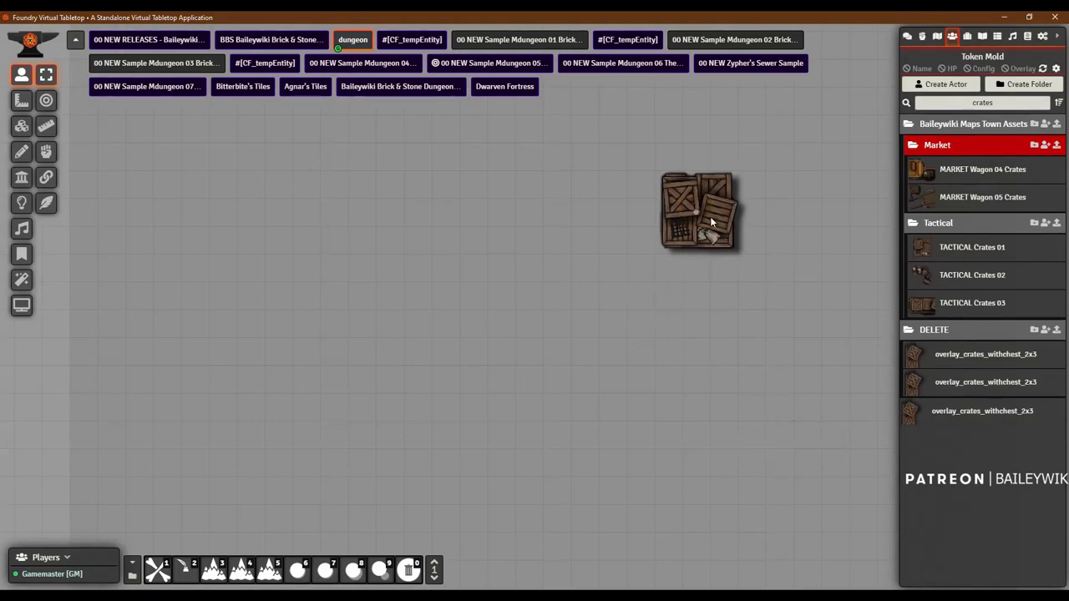
click(700, 217)
key(Delete)
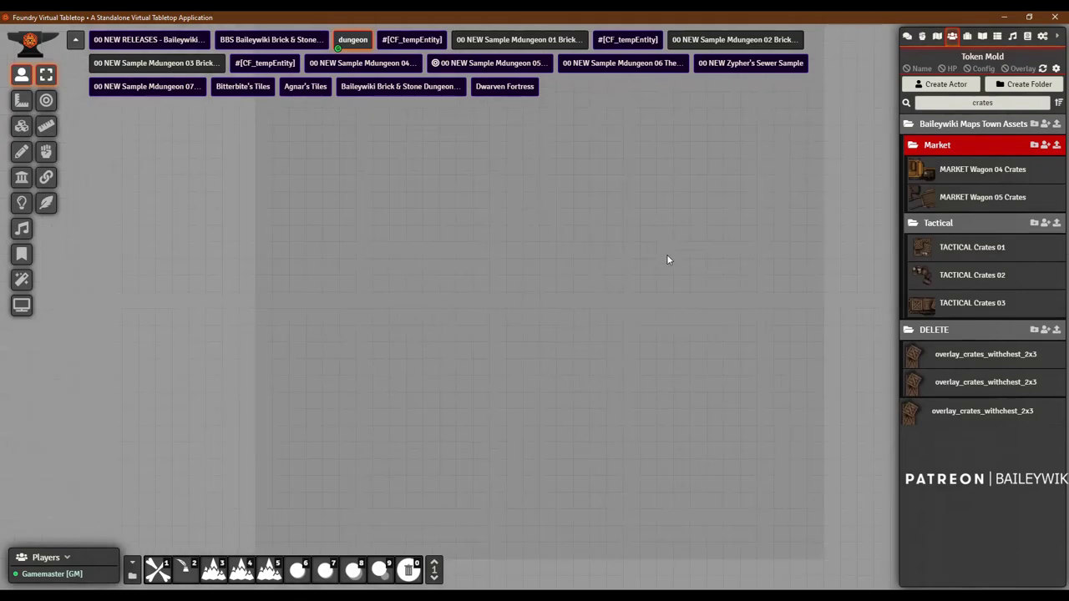
Step: Open the Example Macros compendium under Macro packs, check its entries' import options, and close it
click(1027, 39)
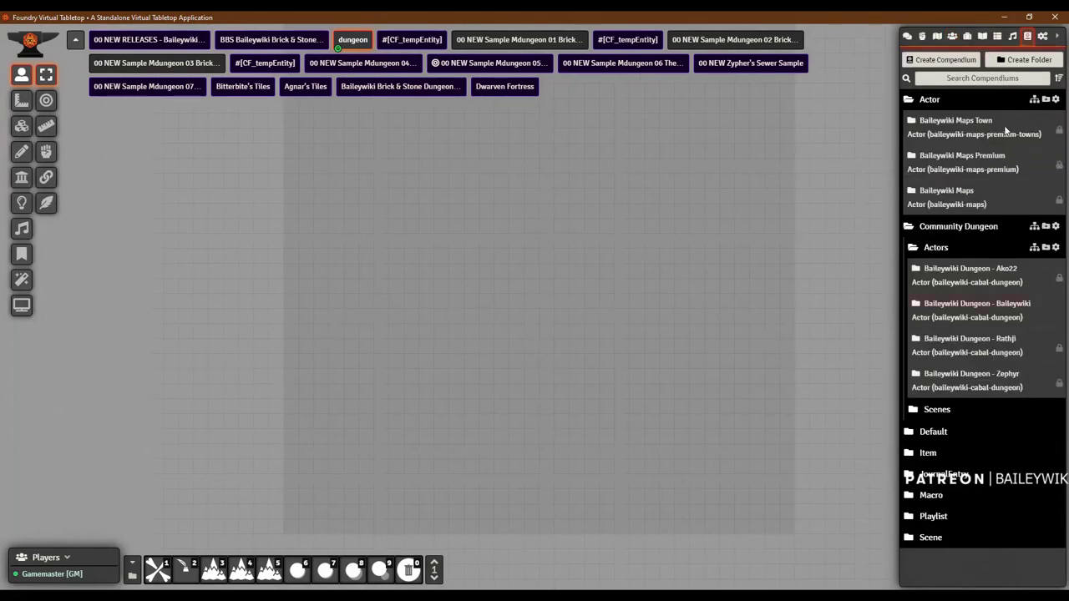
click(935, 496)
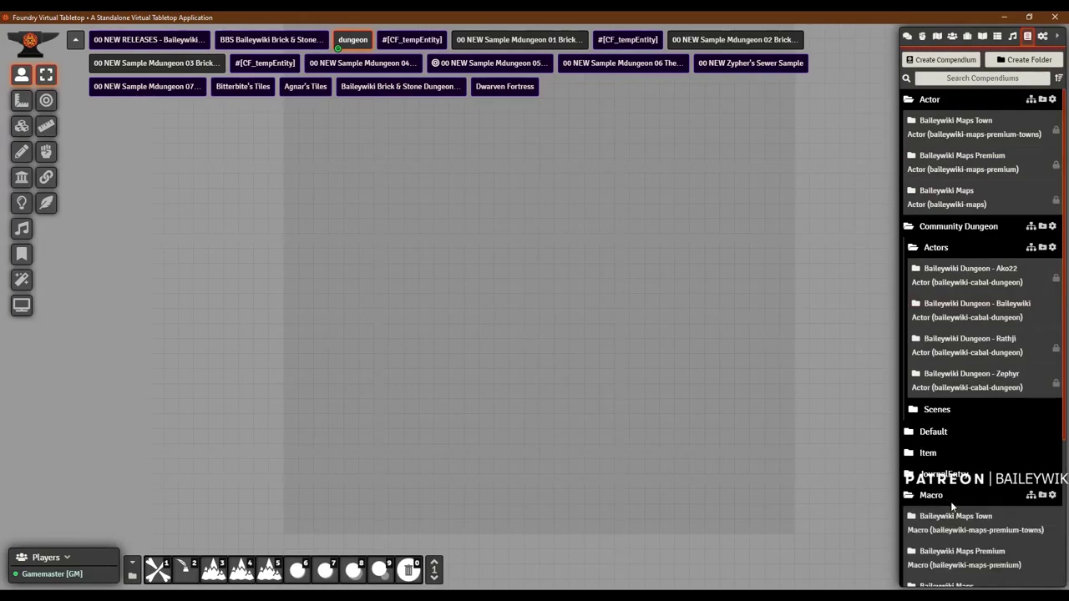
scroll(951, 505, down, 3)
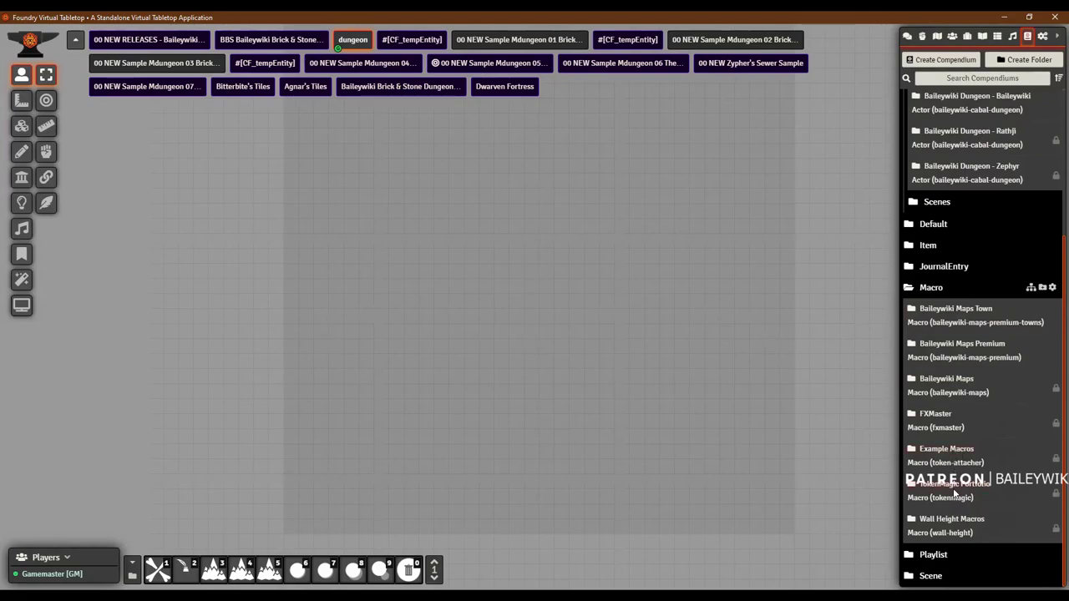
click(953, 462)
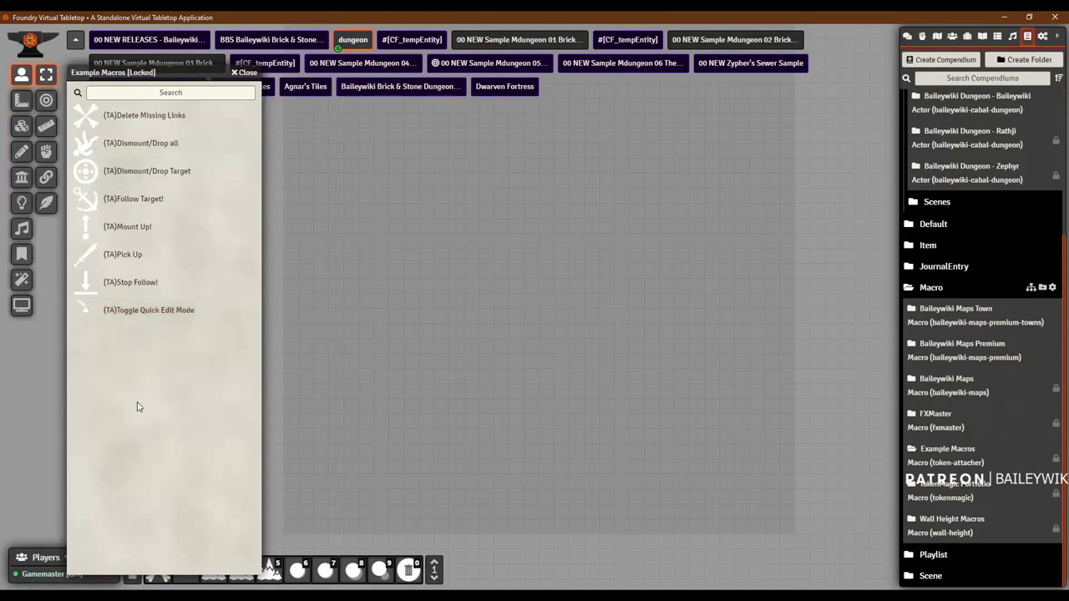
right_click(132, 314)
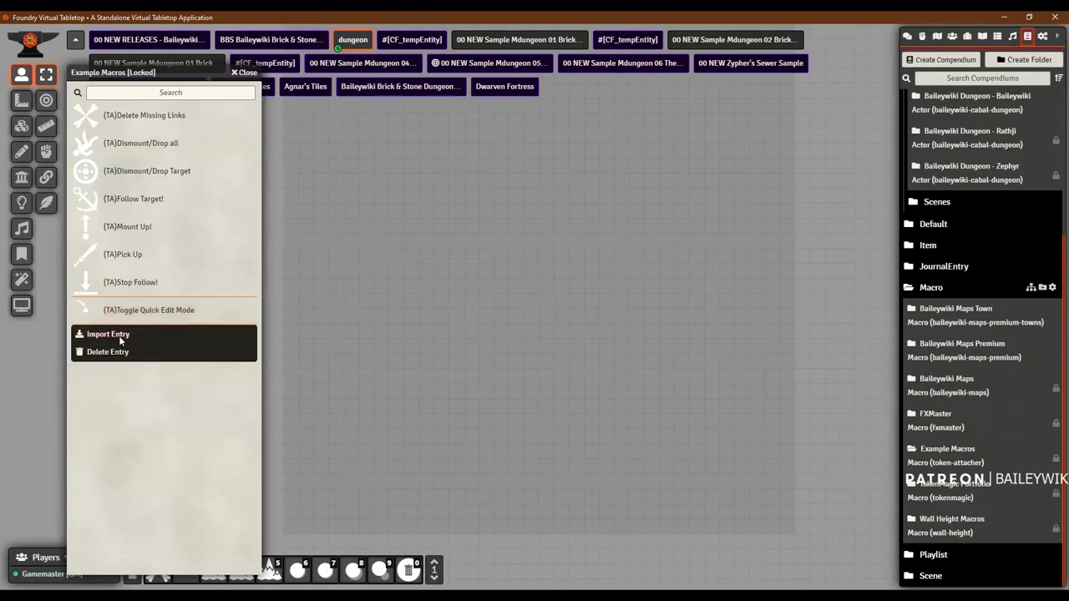
right_click(144, 117)
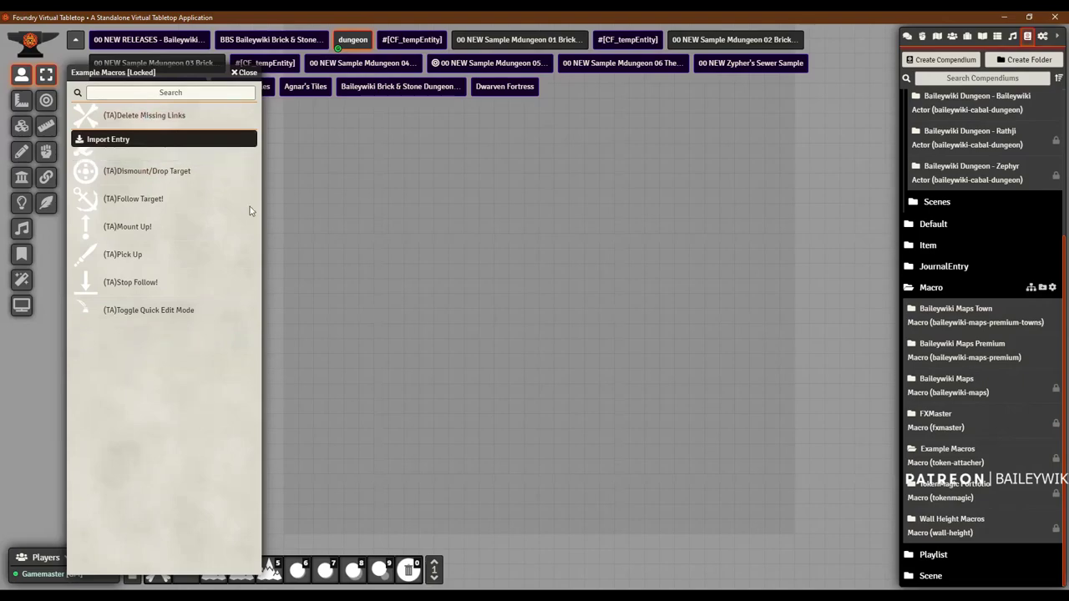
click(247, 73)
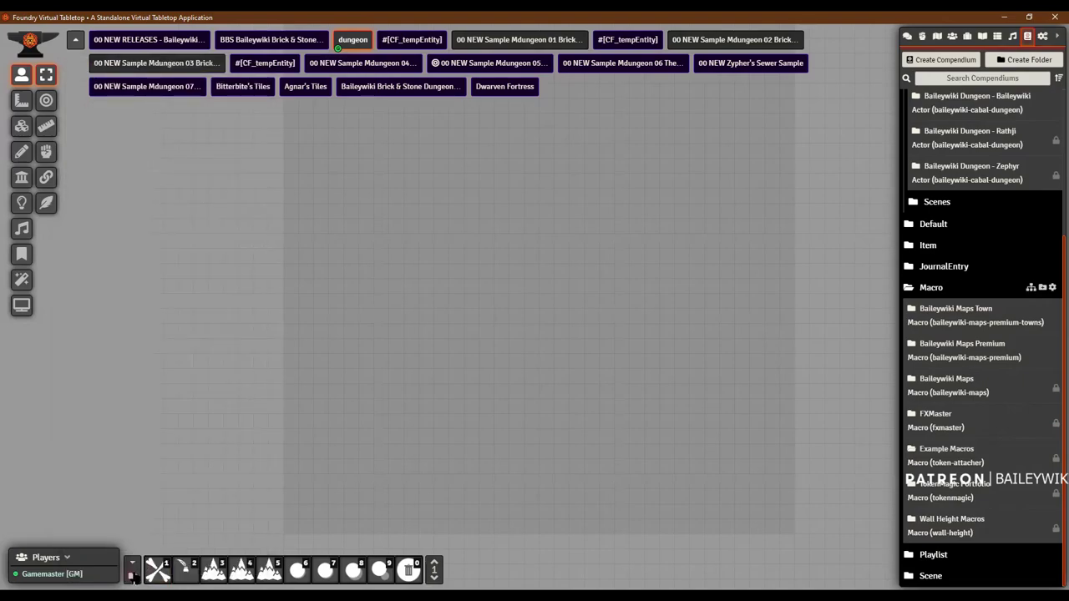
click(132, 575)
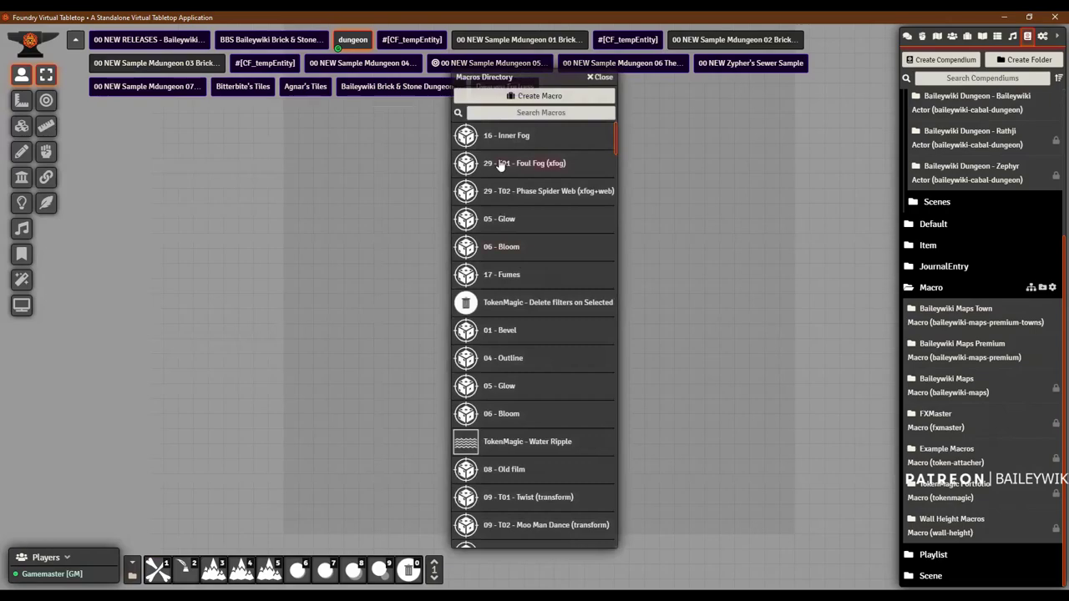
text(ta)
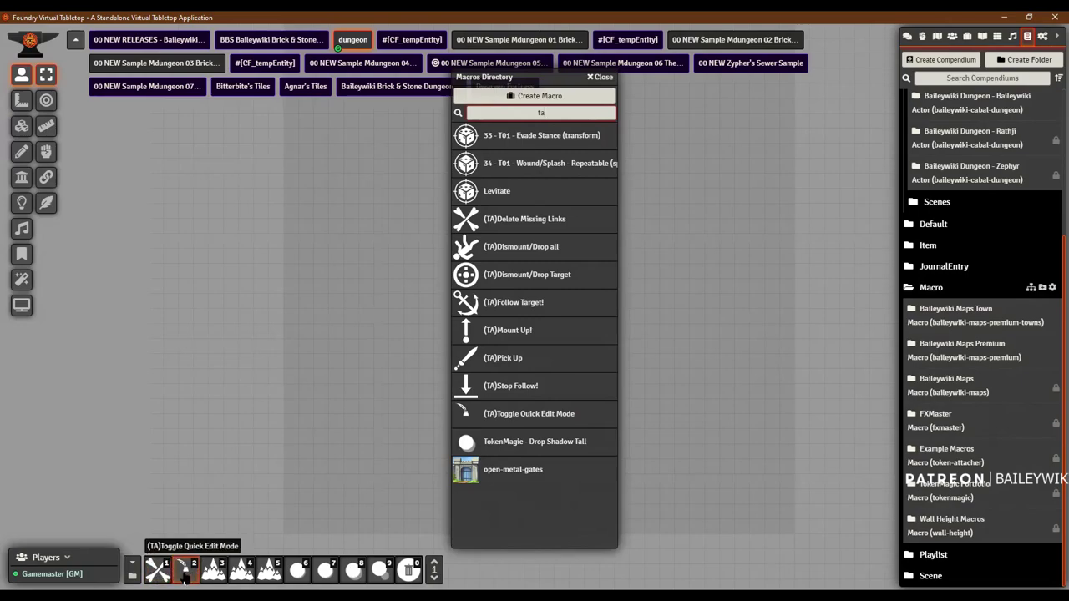
click(604, 76)
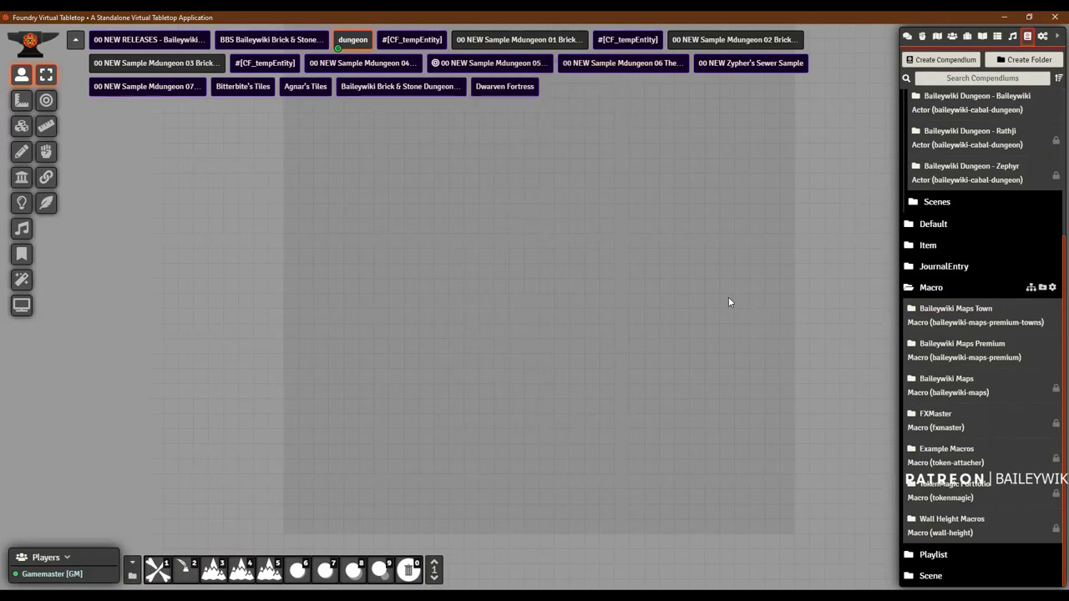
Step: Filter the Actors list by 'room' in place of the old crates search
scroll(701, 306, down, 1)
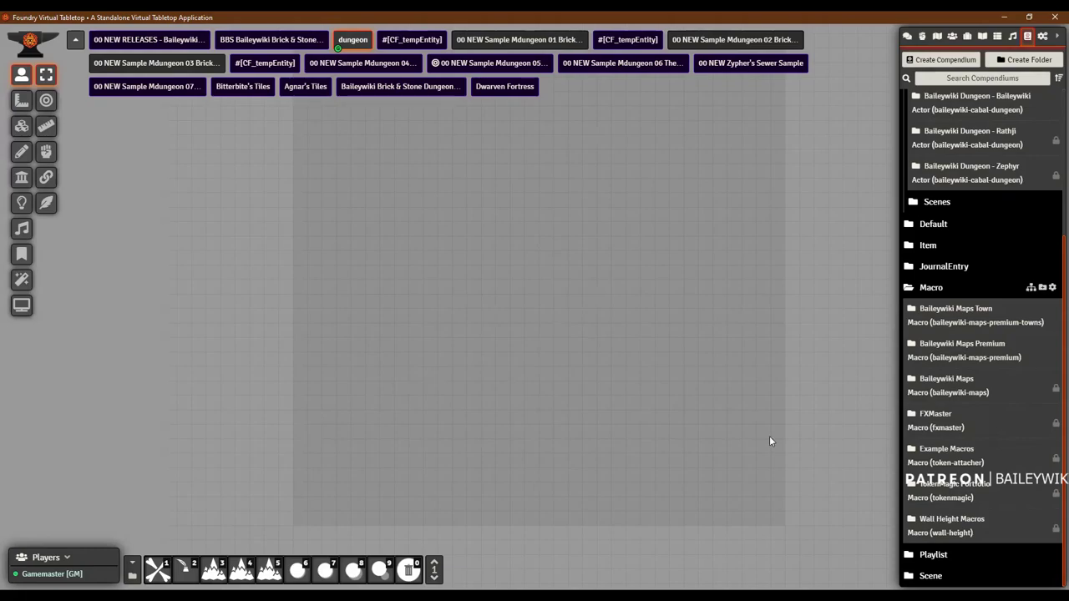
click(952, 37)
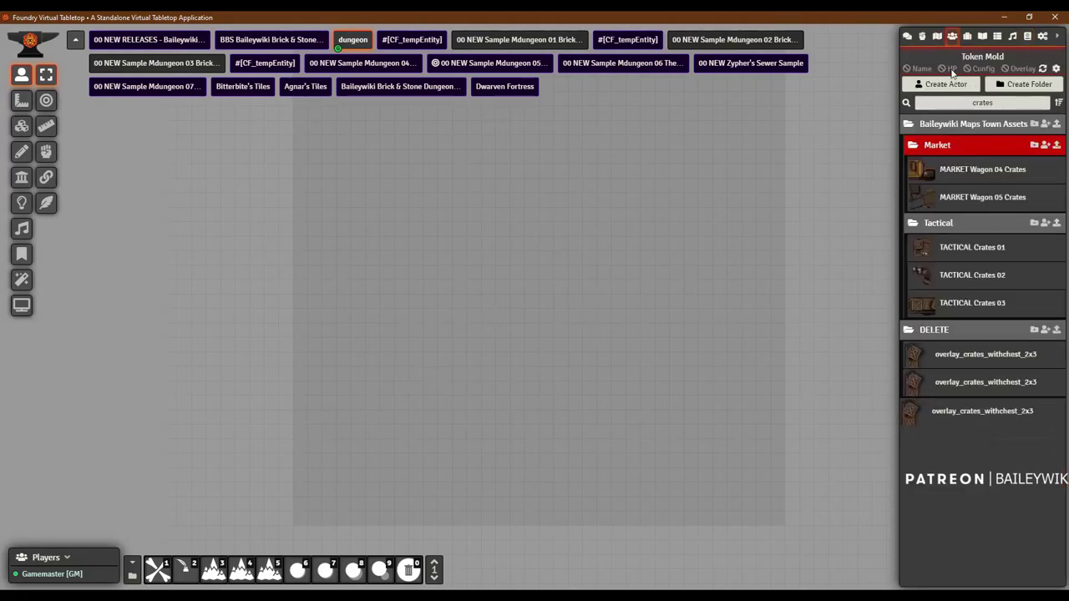
click(1014, 102)
key(BackSpace)
key(BackSpace)
key(BackSpace)
text(room)
Step: Drag DUNGEON Room Irregular2 Small and DUNGEON Room Square Small 8x8 onto the scene side by side
scroll(1007, 455, down, 10)
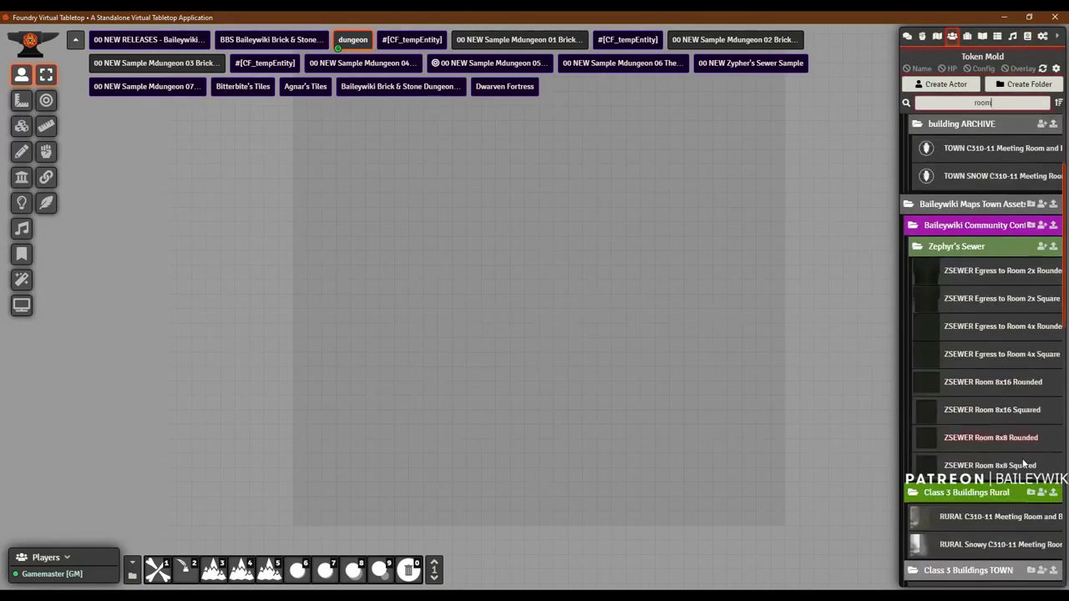
scroll(977, 236, up, 1)
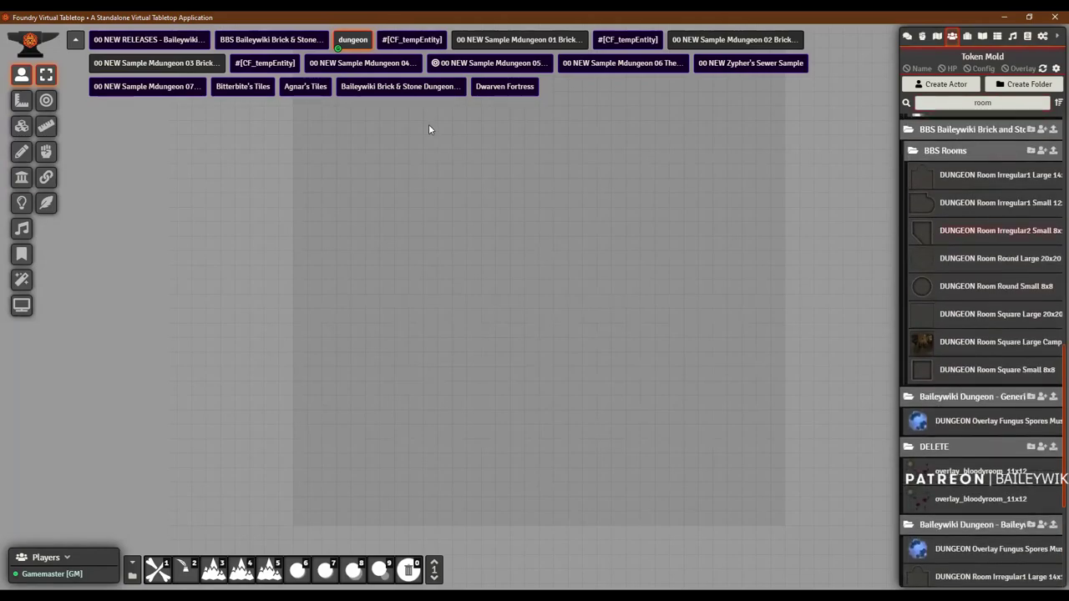
drag(428, 130, 428, 129)
drag(1005, 376, 663, 140)
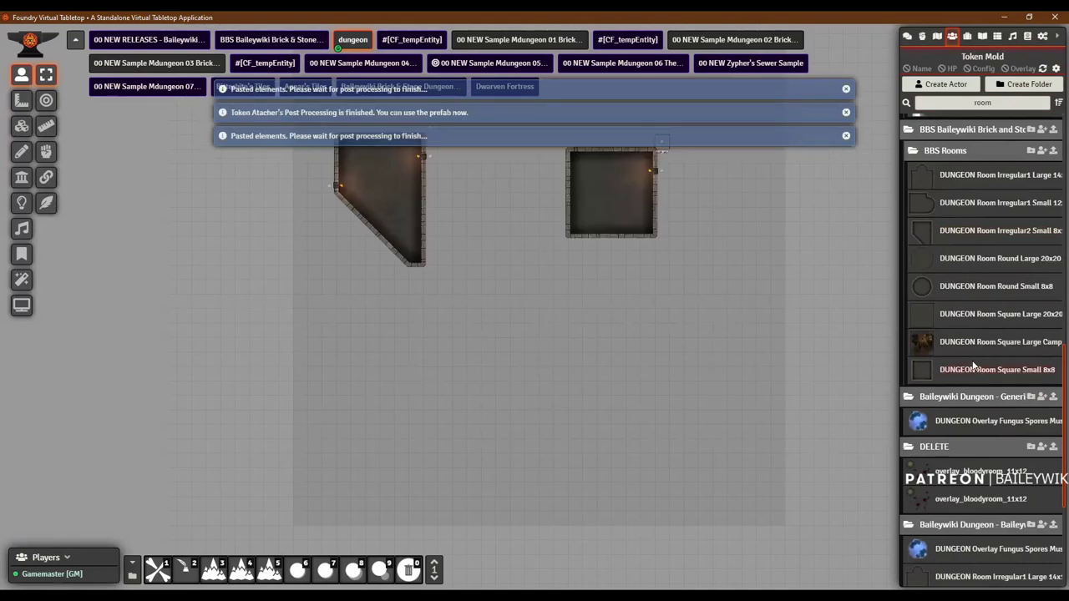
scroll(660, 360, up, 1)
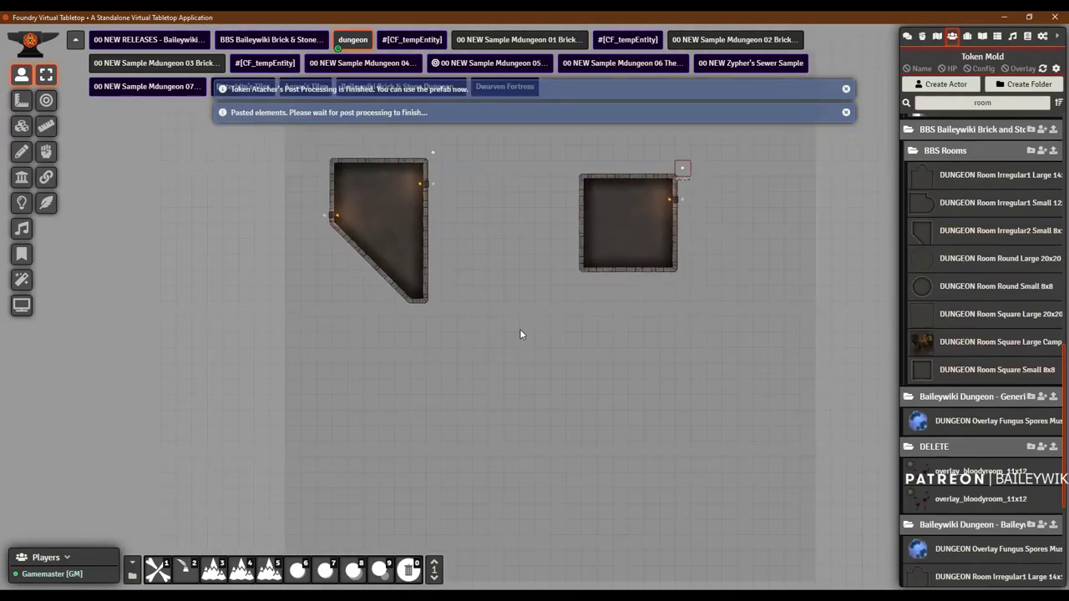
drag(520, 329, 607, 425)
scroll(608, 385, up, 2)
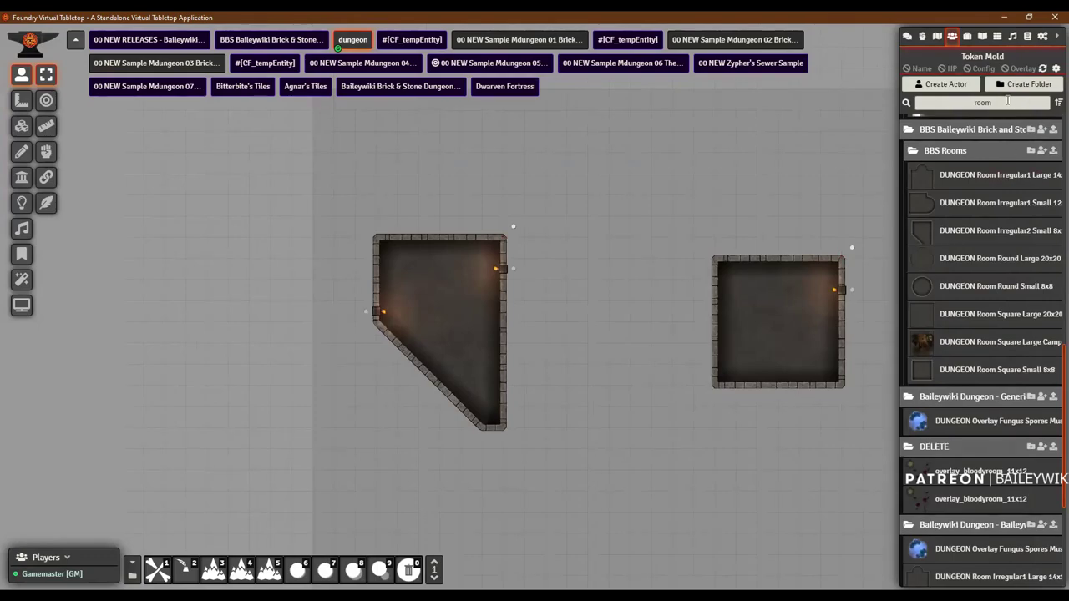
drag(1007, 100, 925, 97)
Step: Add the DUNGEON Egress 2x piece to the irregular room's right wall, nudged one square down
text(egres)
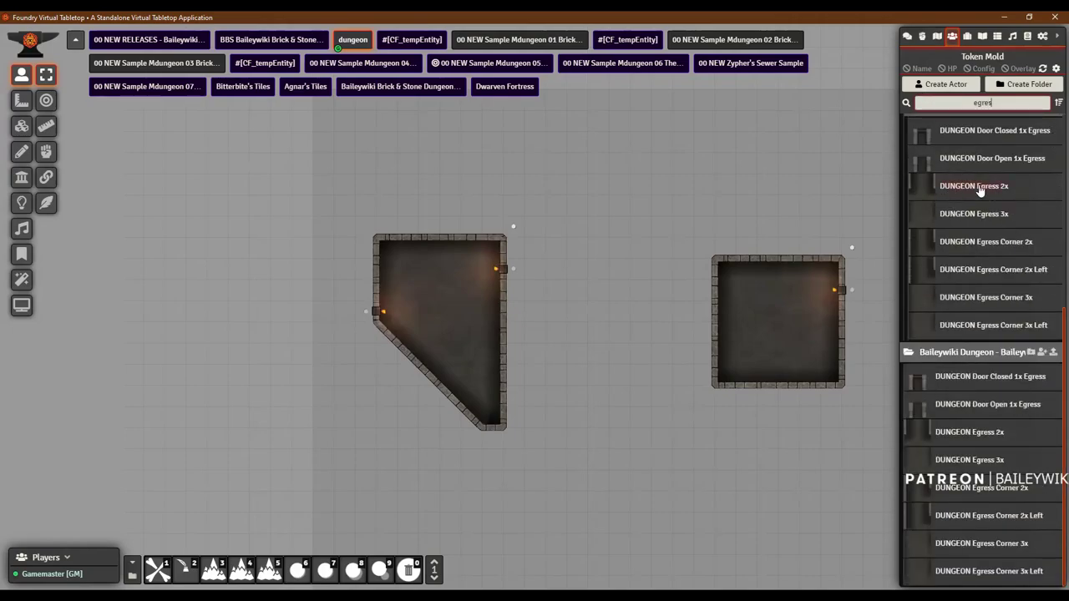
key(ctrl+v)
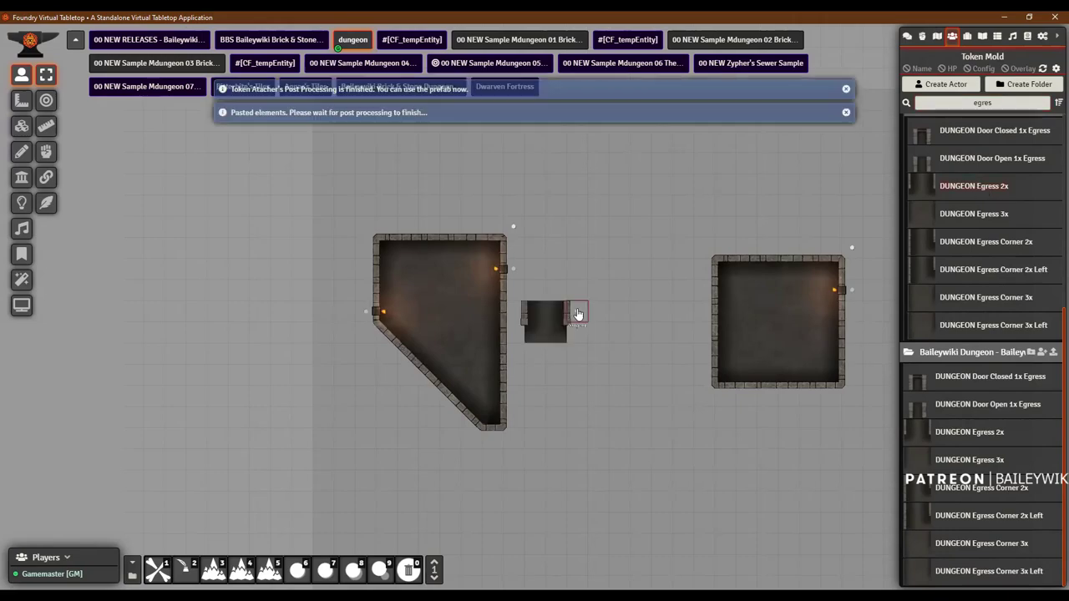
scroll(578, 313, up, 5)
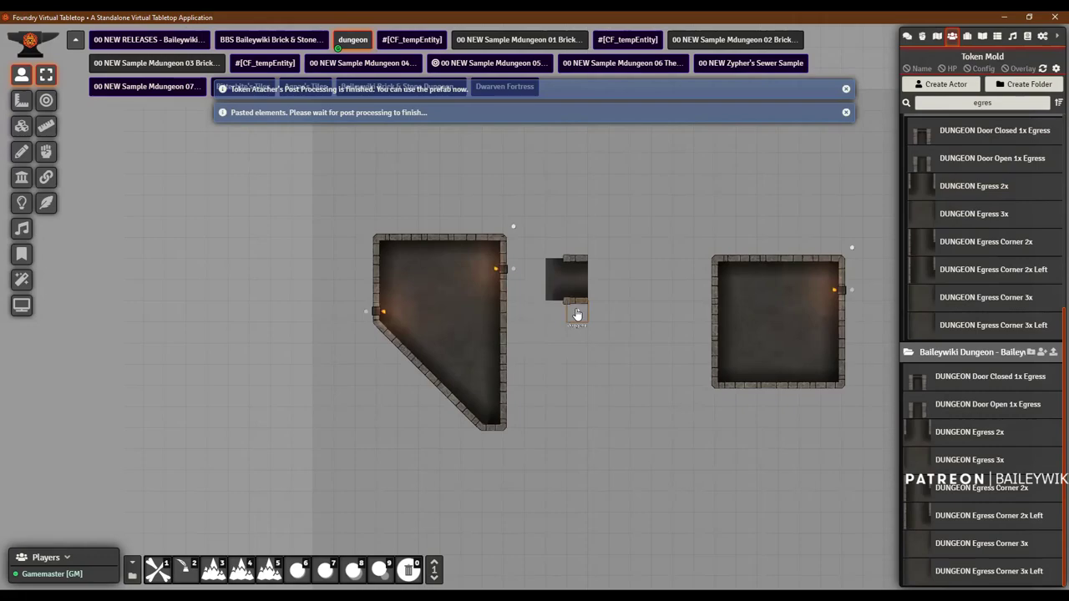
mouse_move(576, 314)
mouse_down()
mouse_move(528, 338)
mouse_move(512, 334)
mouse_up()
scroll(532, 353, up, 2)
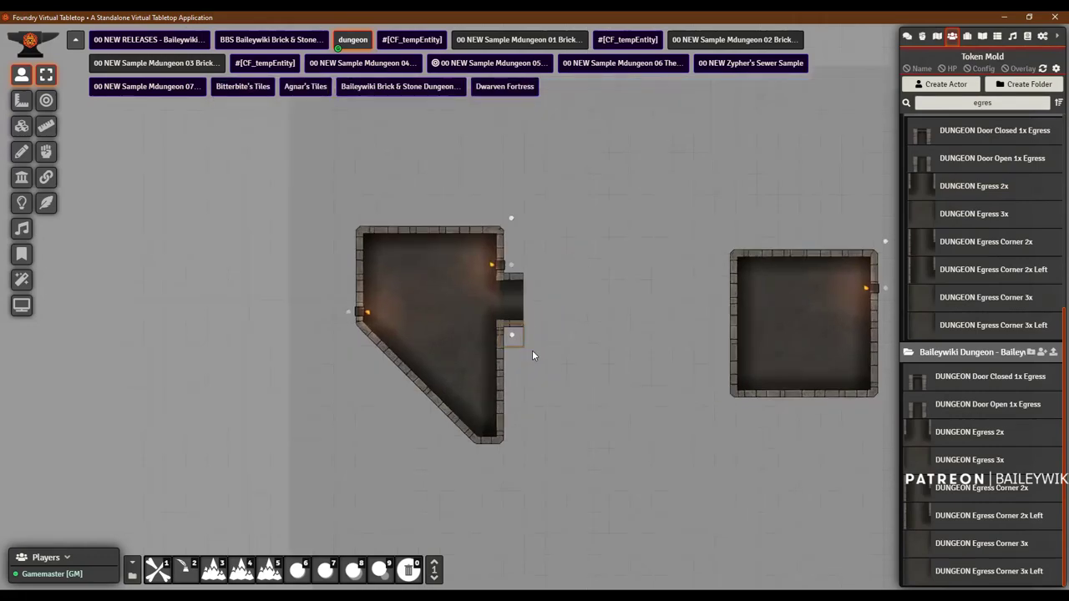
scroll(532, 355, up, 3)
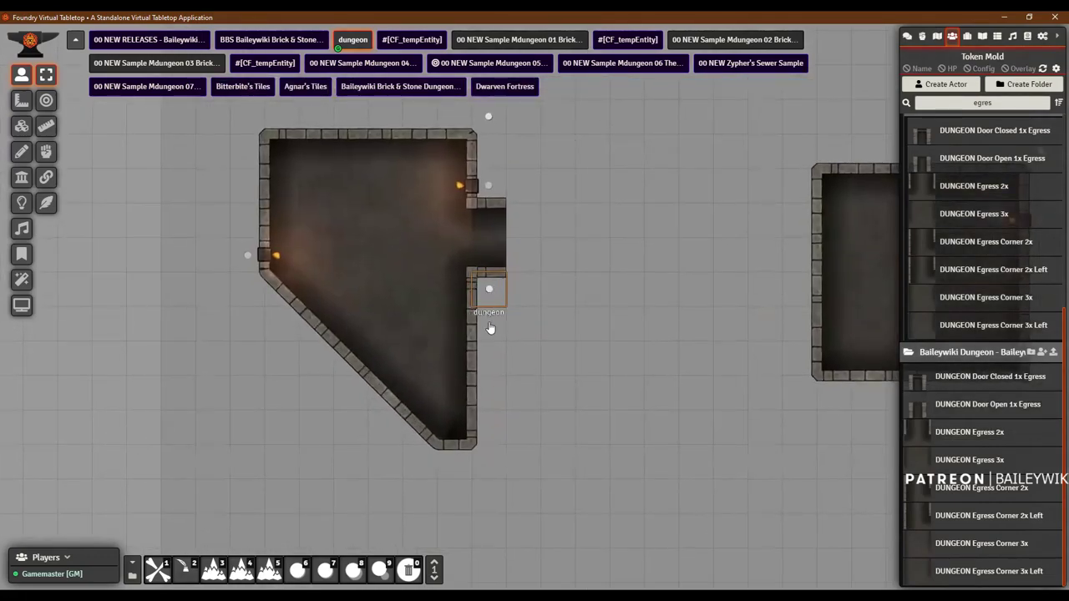
key(Down)
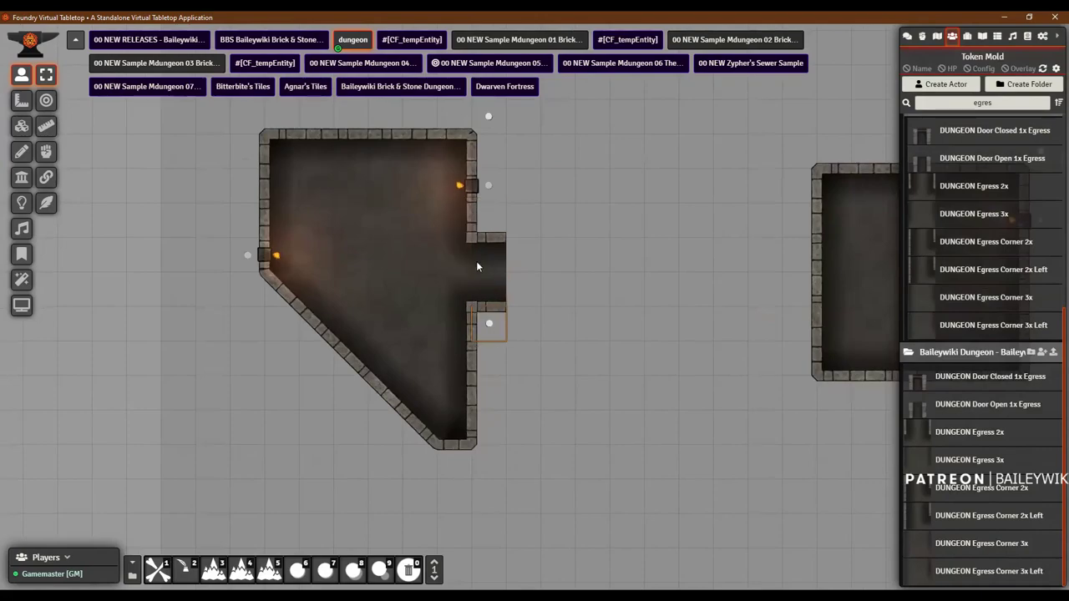
Step: Show the room's walls for editing and turn on TA Quick Edit
click(22, 177)
scroll(367, 307, up, 3)
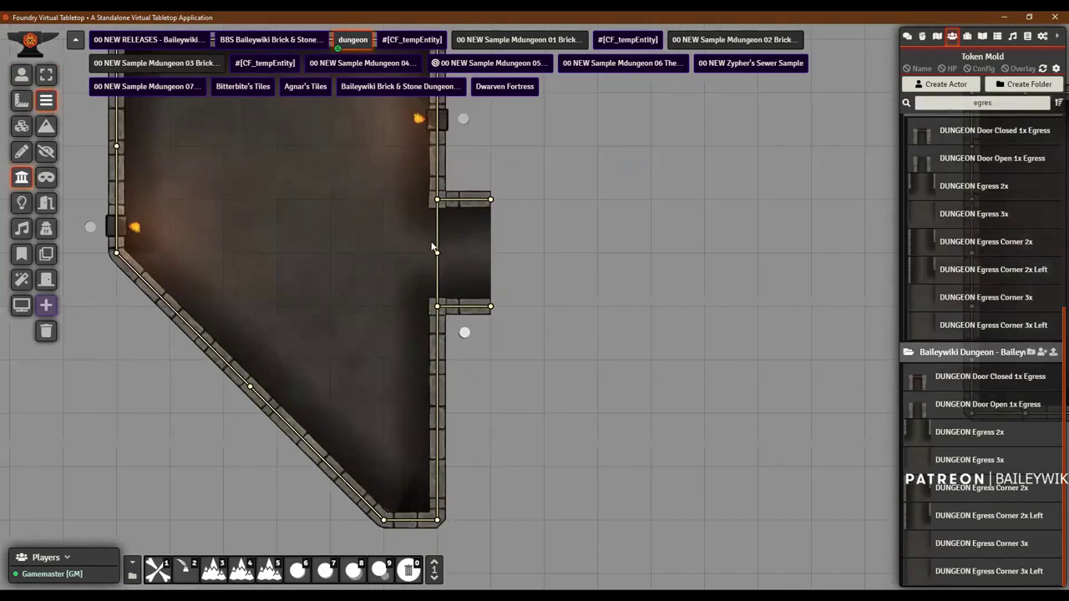
scroll(582, 305, down, 3)
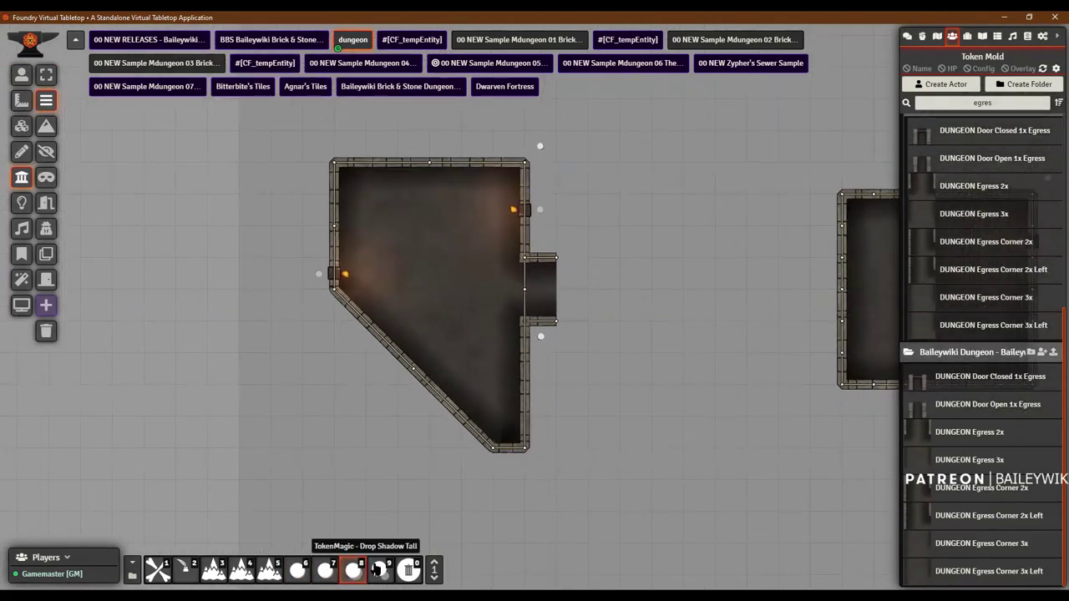
click(184, 573)
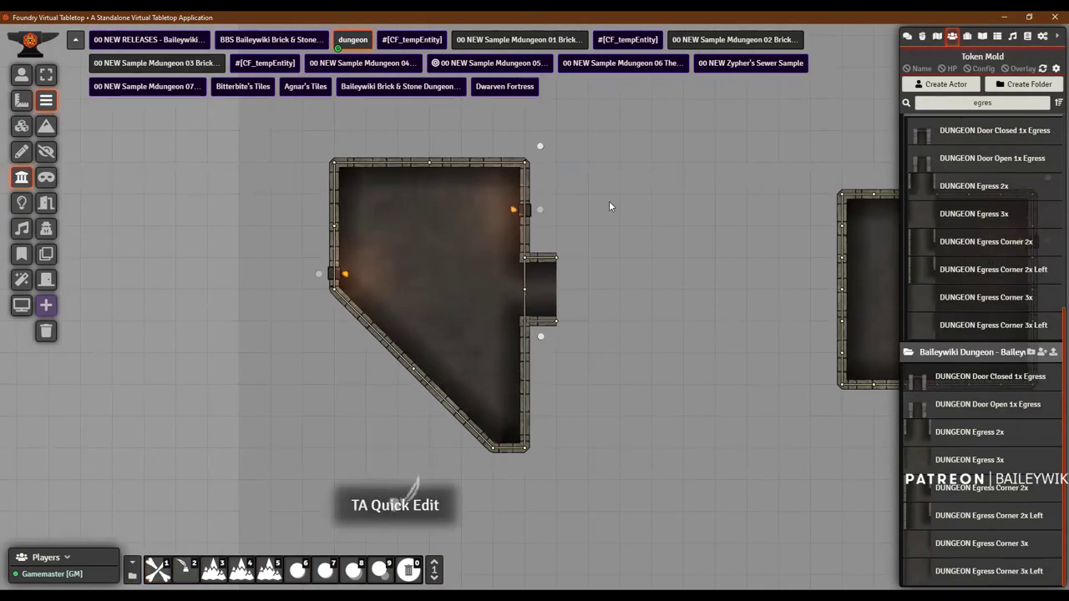
scroll(503, 295, up, 2)
Step: Delete the short wall segment blocking the corridor opening of the left room
click(520, 282)
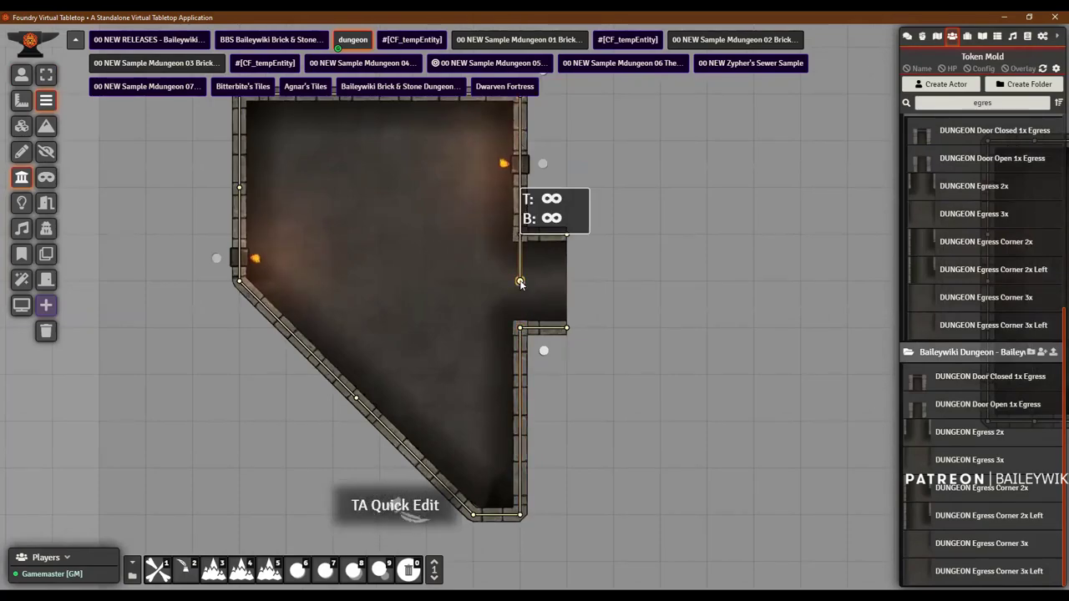
click(520, 250)
key(Delete)
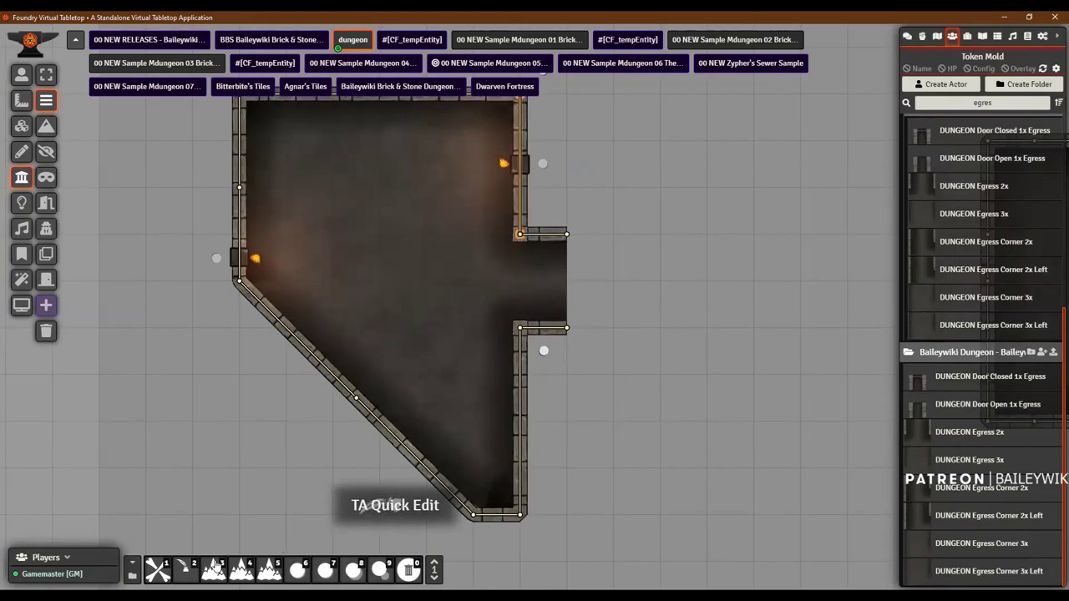
click(696, 349)
scroll(631, 302, down, 2)
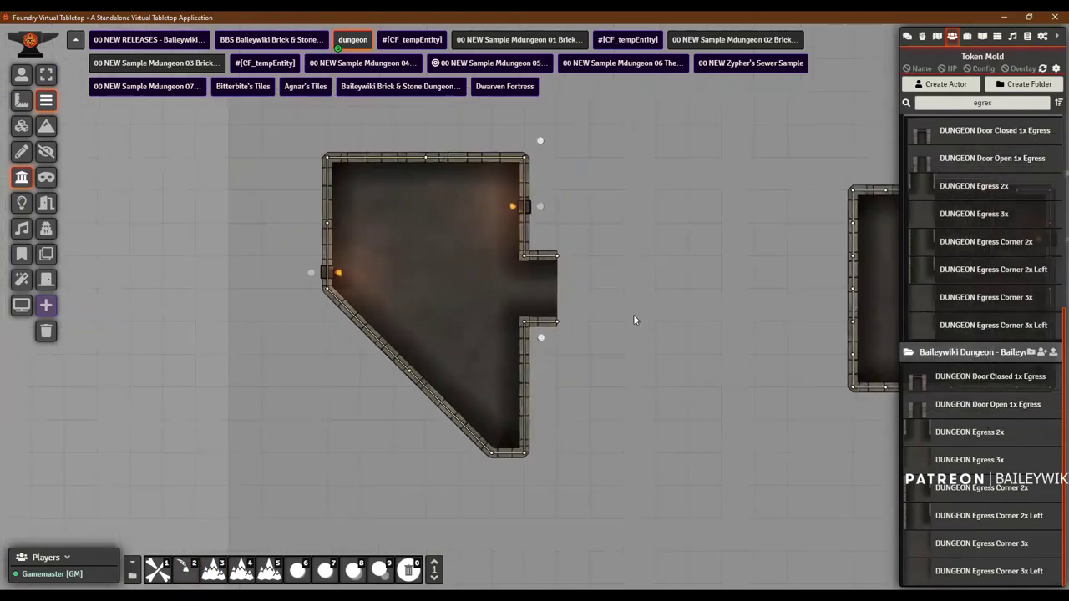
scroll(535, 306, up, 2)
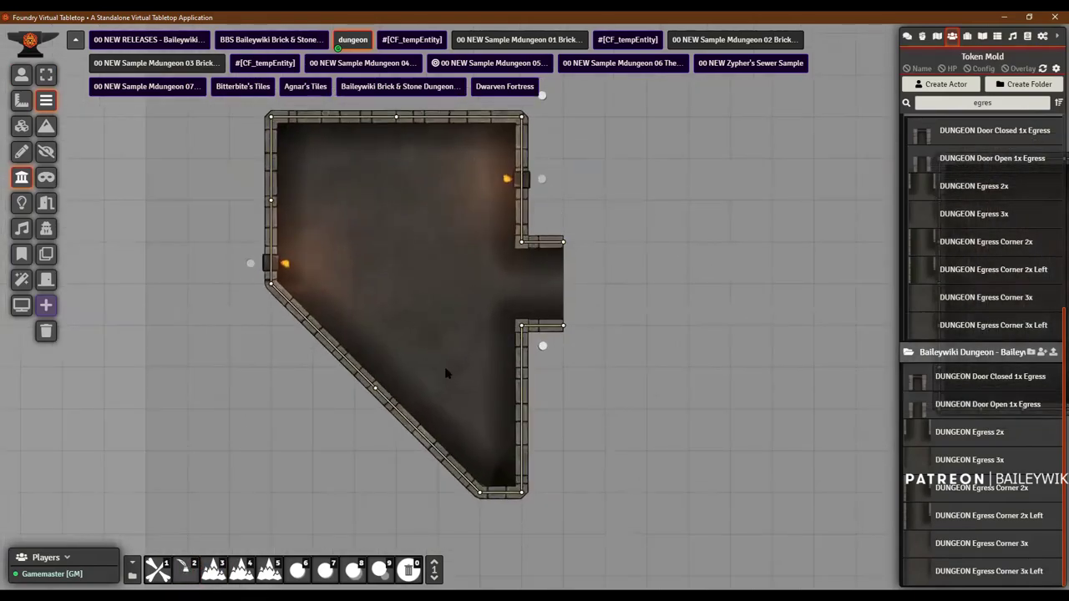
scroll(679, 352, down, 2)
key(Right)
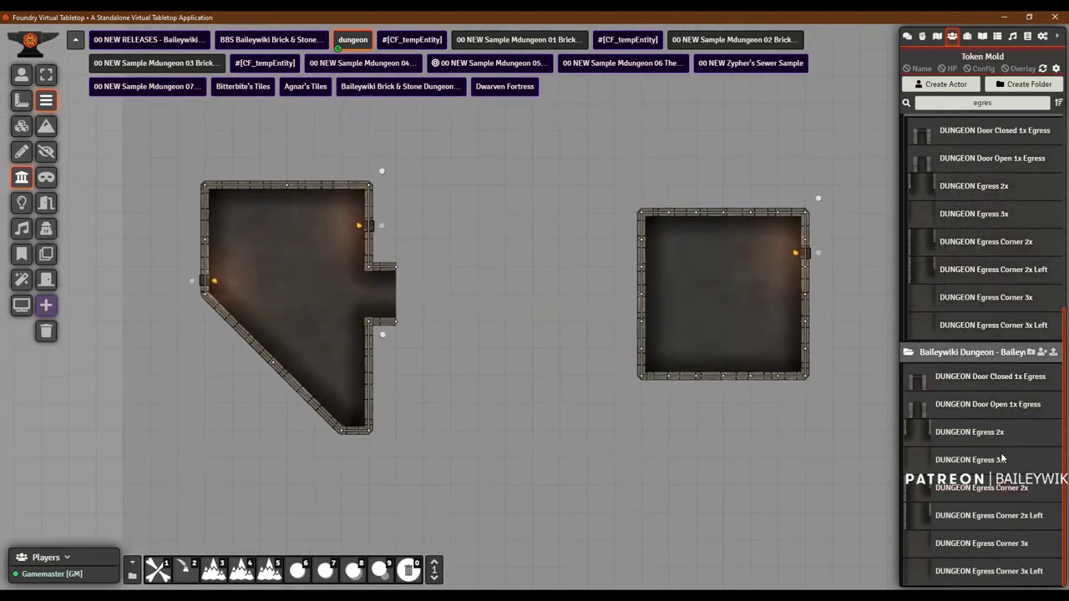
scroll(975, 329, up, 3)
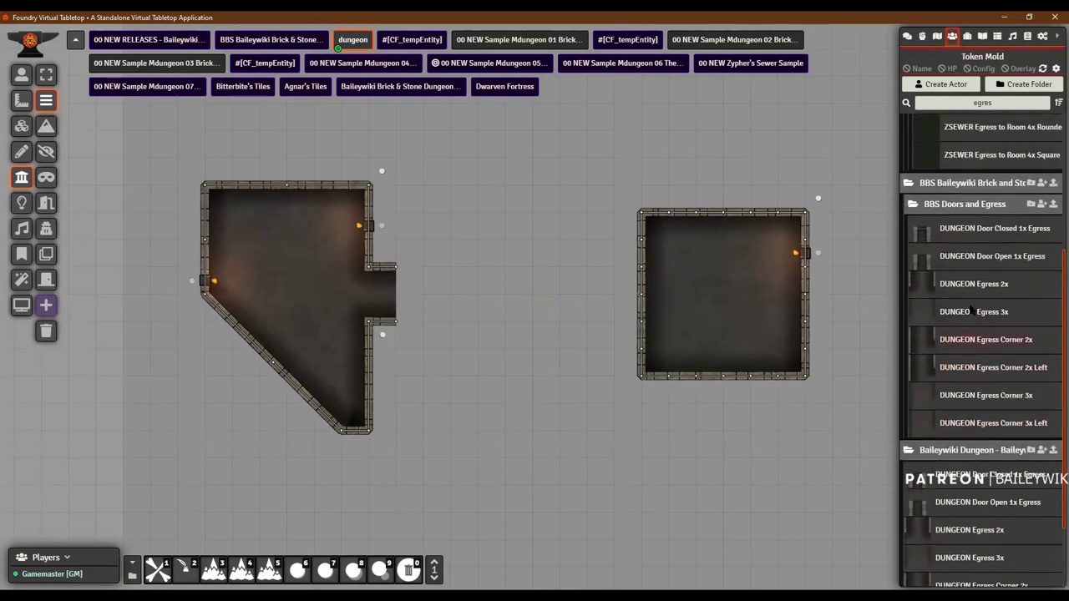
Step: Attach a Hall 2x Straight piece to the left room's opening and paste a copy to extend it
scroll(992, 351, down, 3)
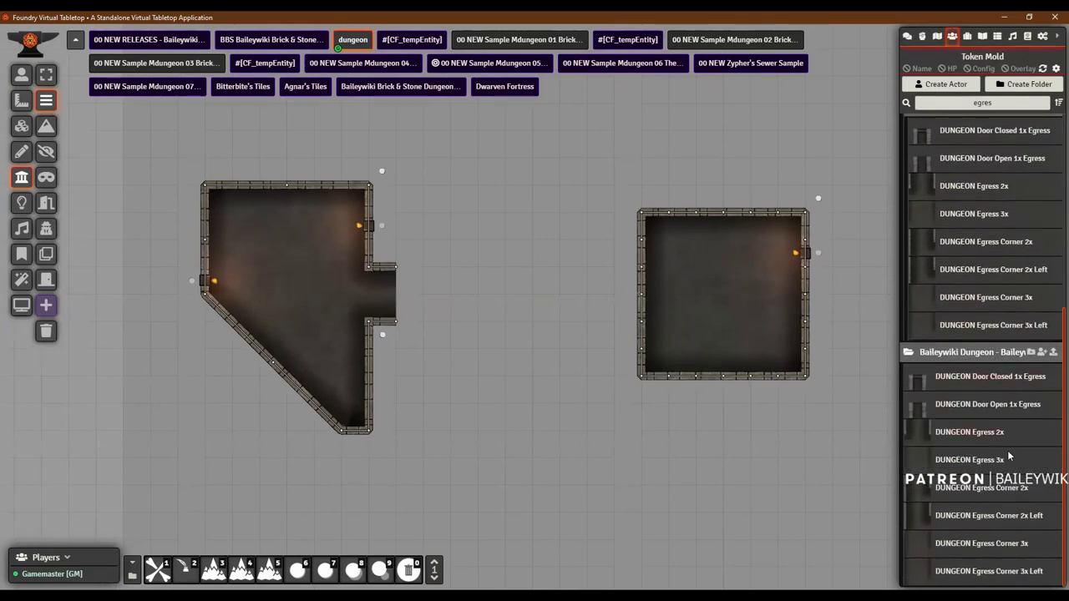
scroll(974, 288, up, 2)
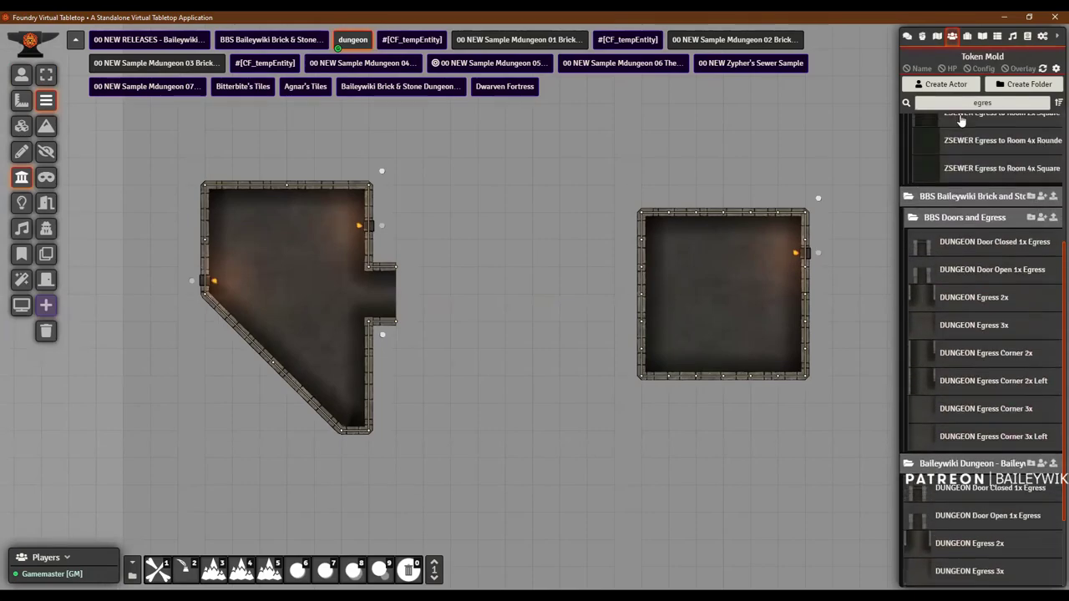
key(ctrl+a)
text(ha)
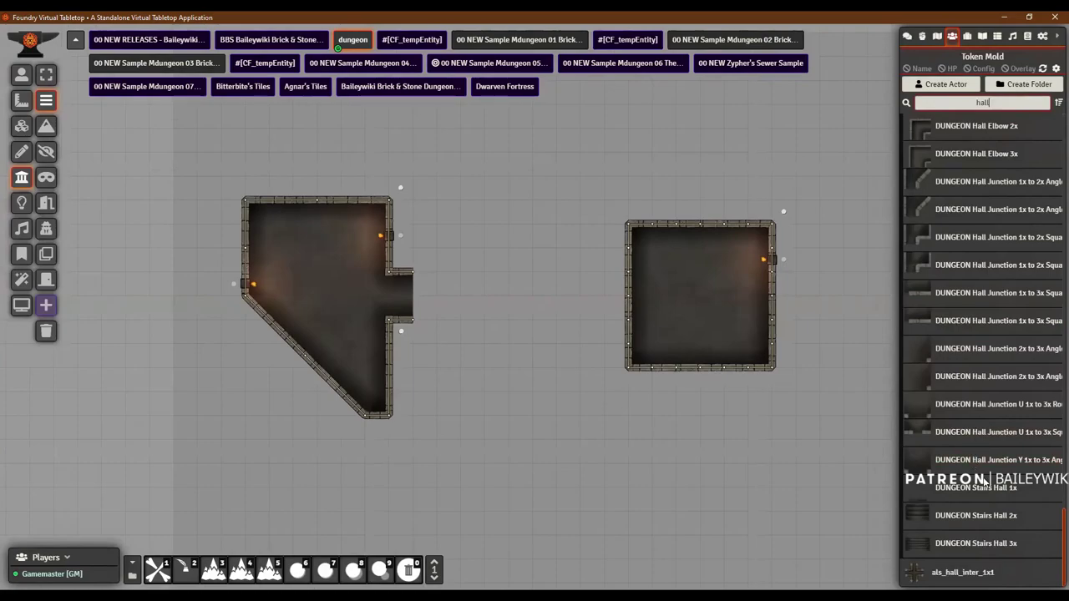
scroll(973, 437, up, 5)
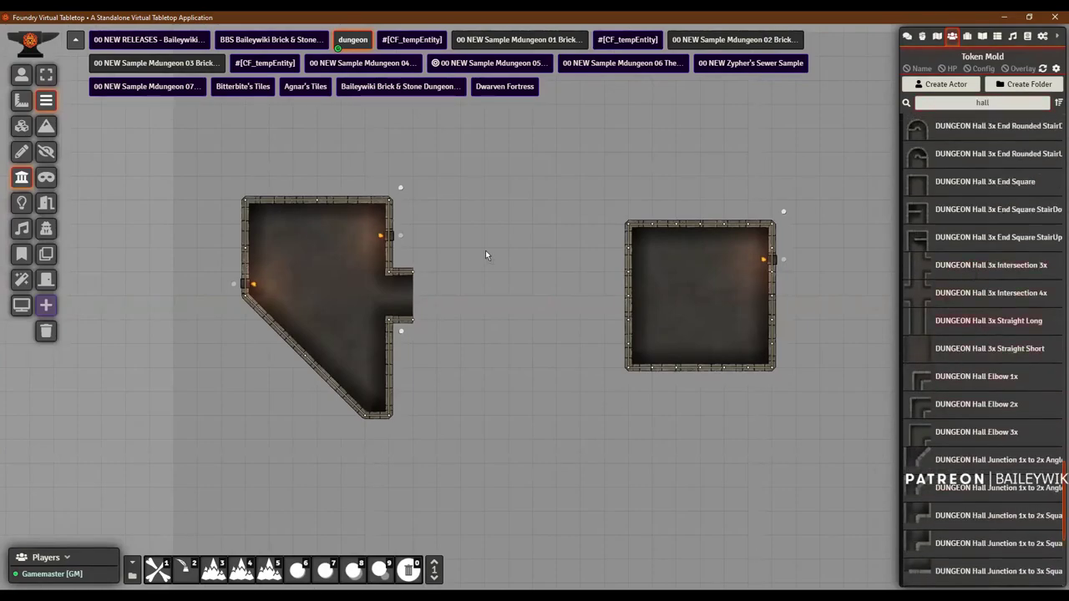
key(ctrl+v)
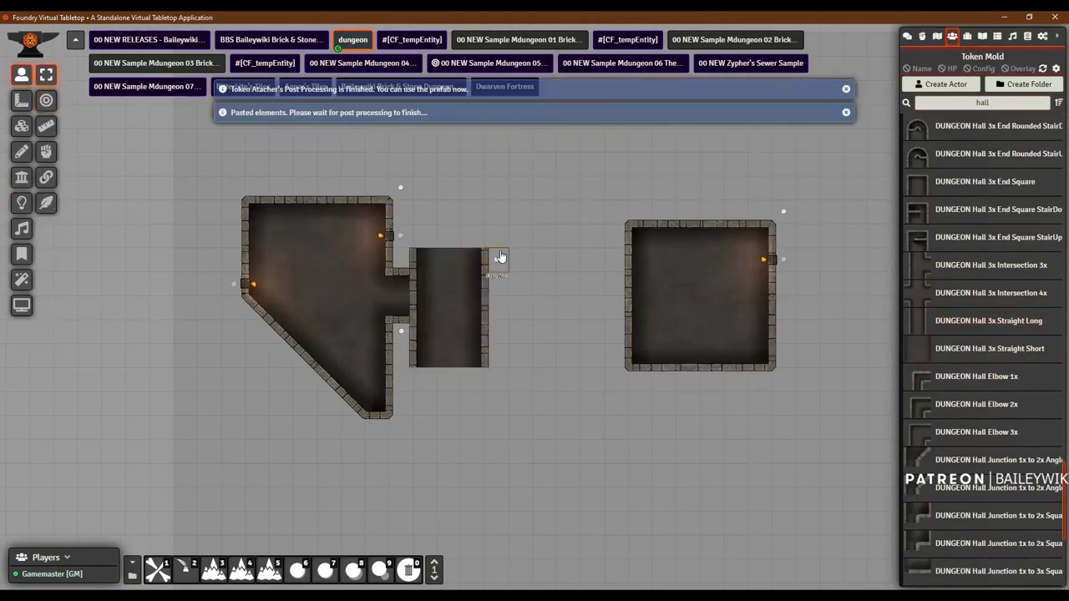
drag(499, 256, 622, 306)
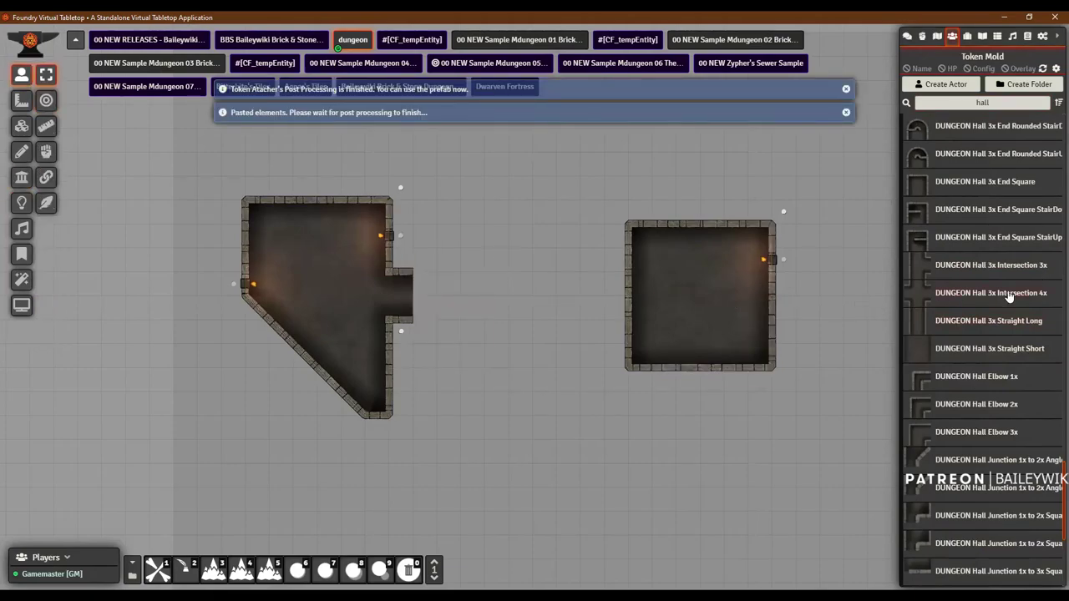
scroll(987, 275, up, 5)
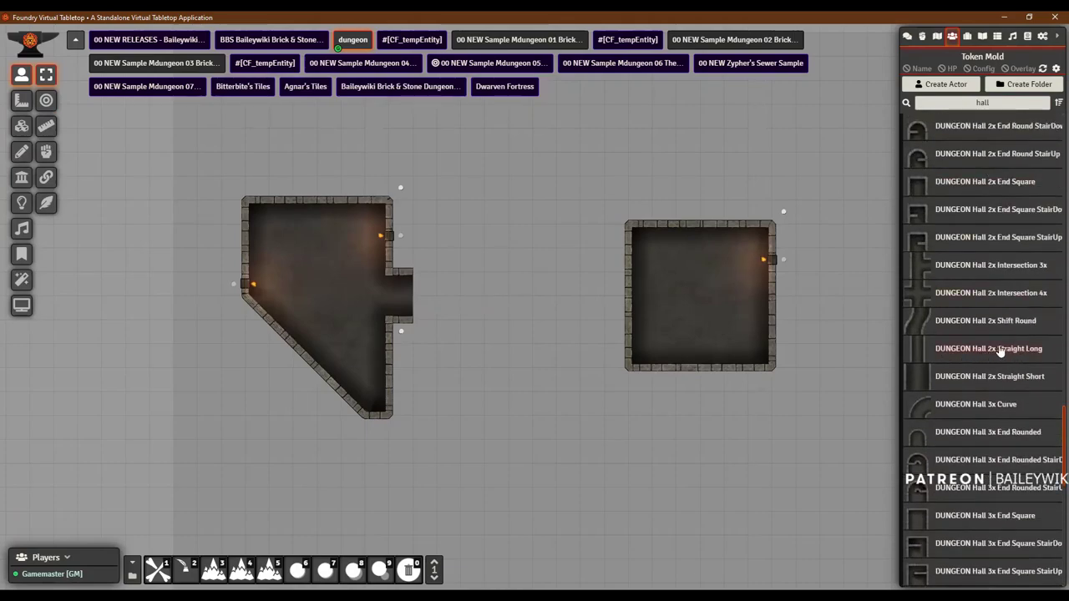
drag(474, 284, 475, 286)
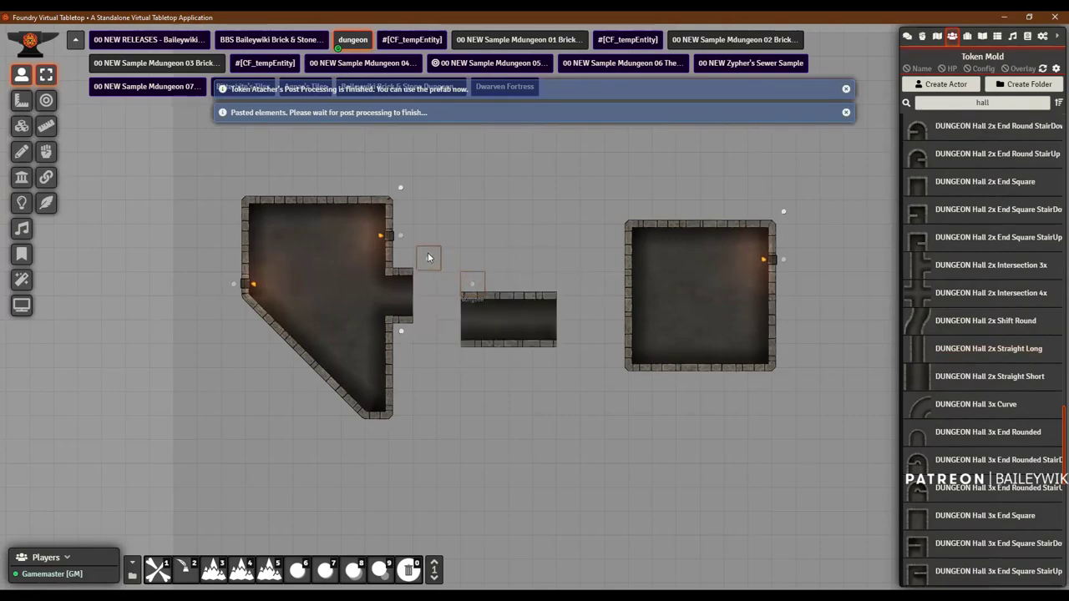
drag(427, 257, 426, 258)
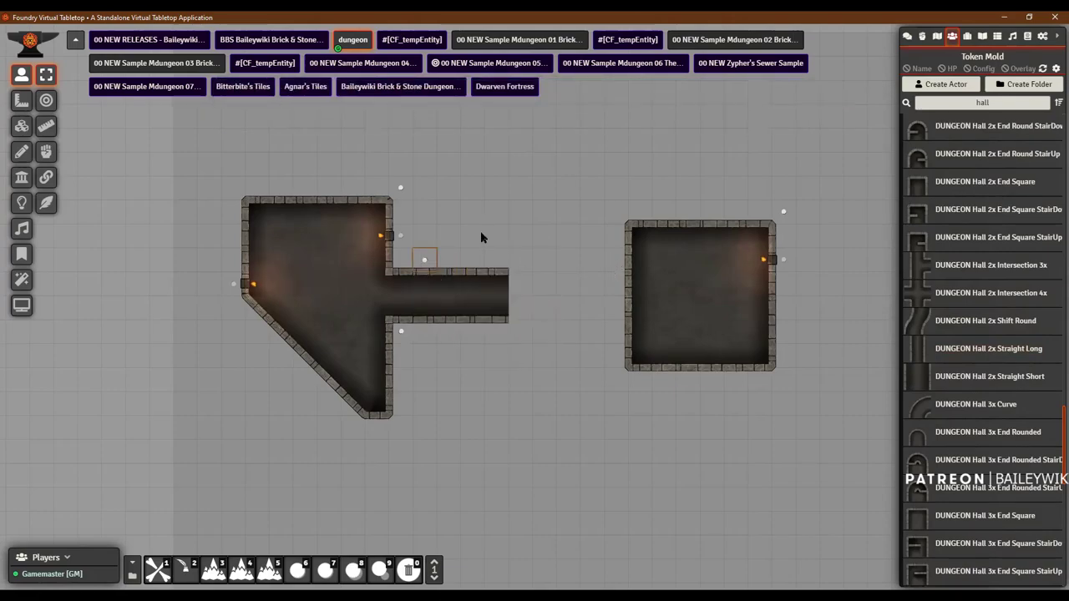
key(ctrl+c)
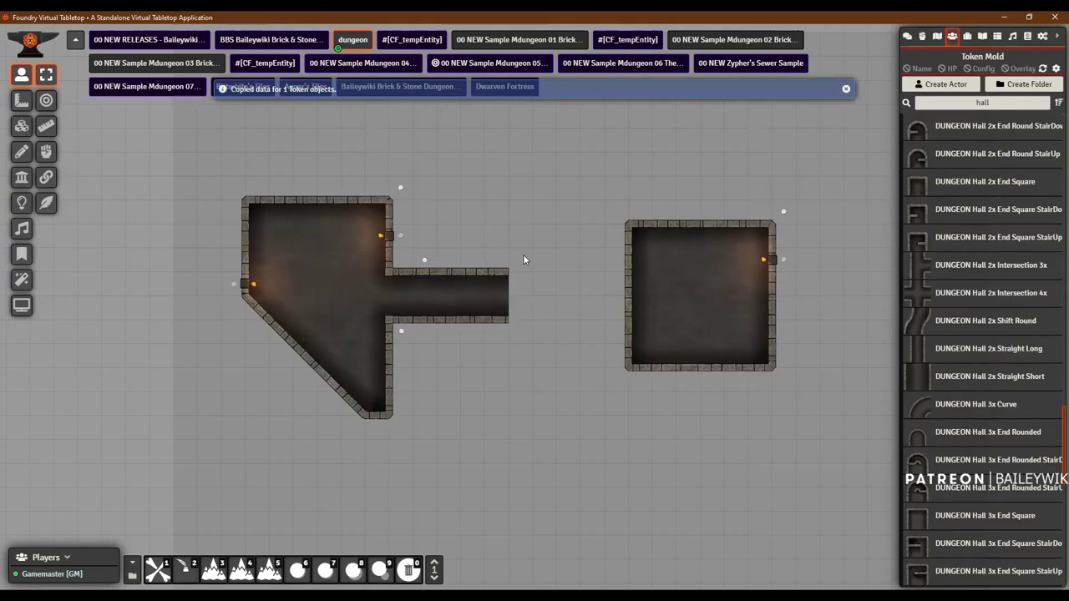
key(ctrl+v)
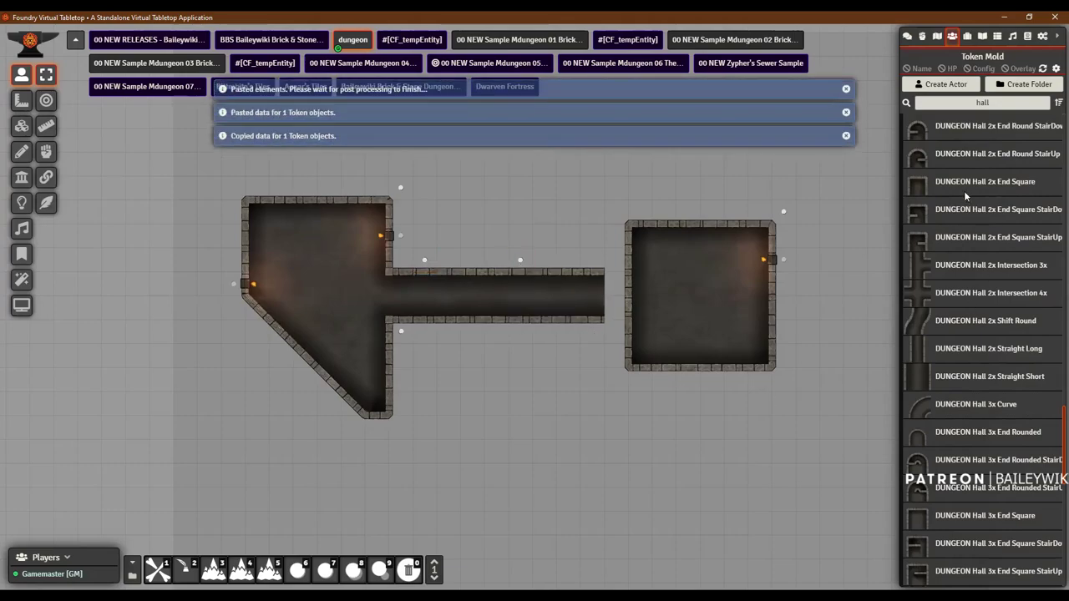
Step: Add an 'egress' piece joining the hallway to the square room's left wall
drag(1009, 102, 943, 101)
text(egress)
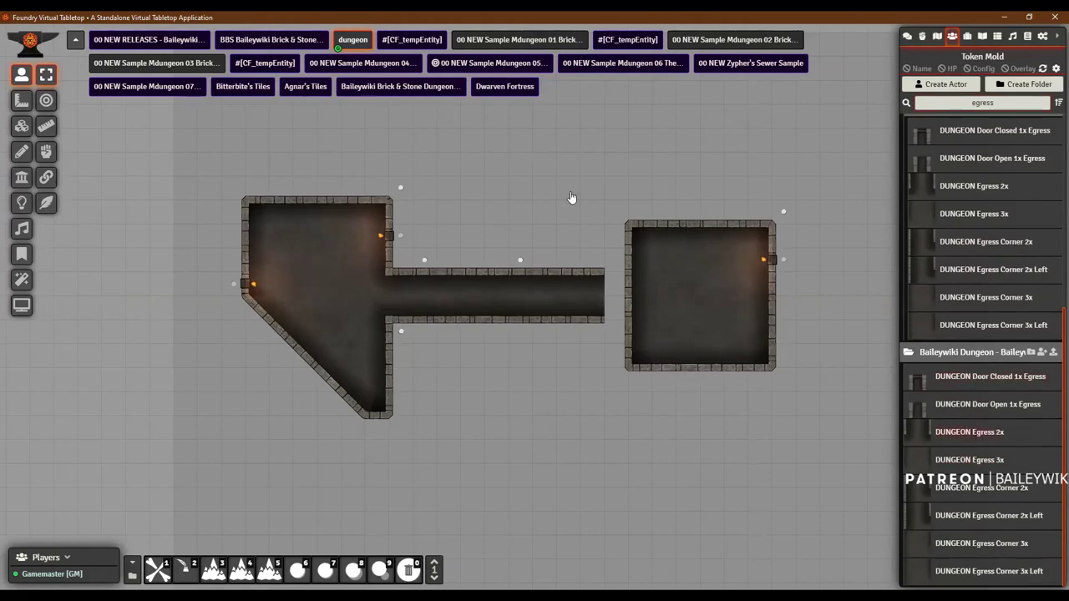
key(ctrl+v)
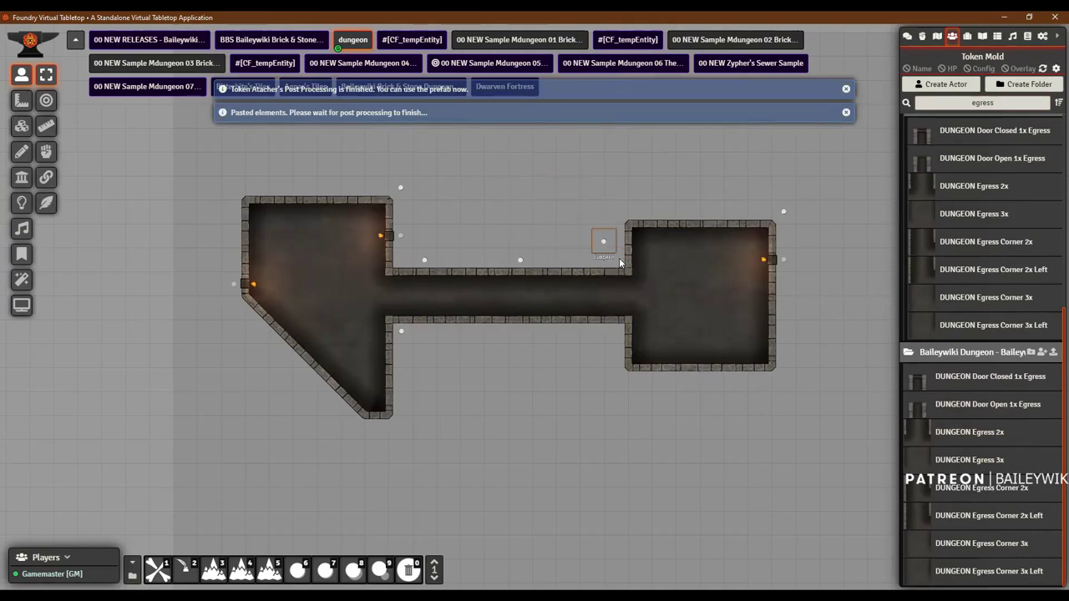
scroll(575, 369, up, 2)
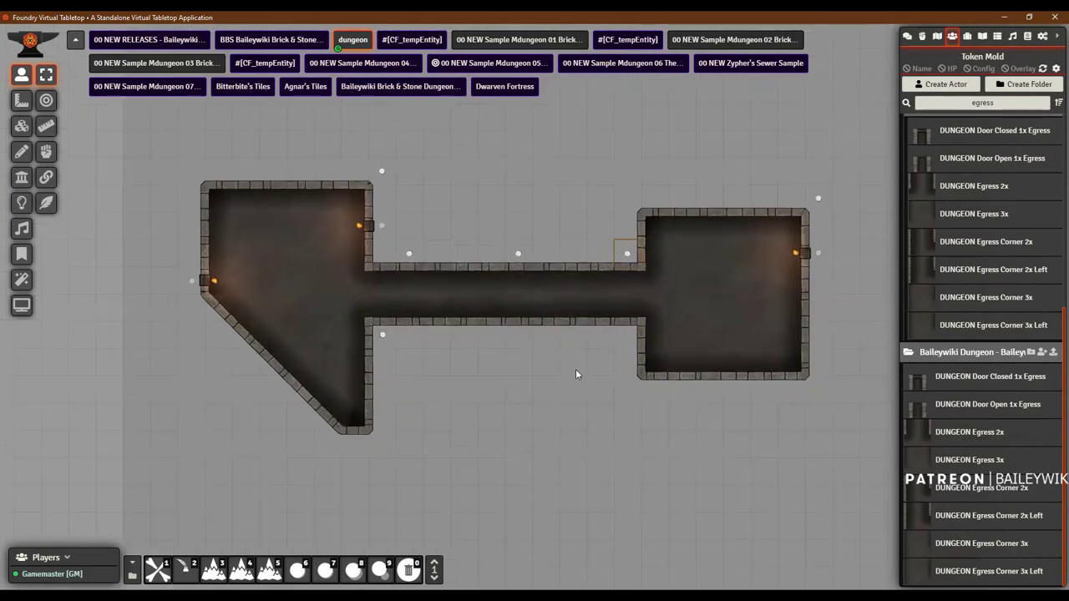
scroll(612, 389, up, 2)
drag(611, 398, 419, 404)
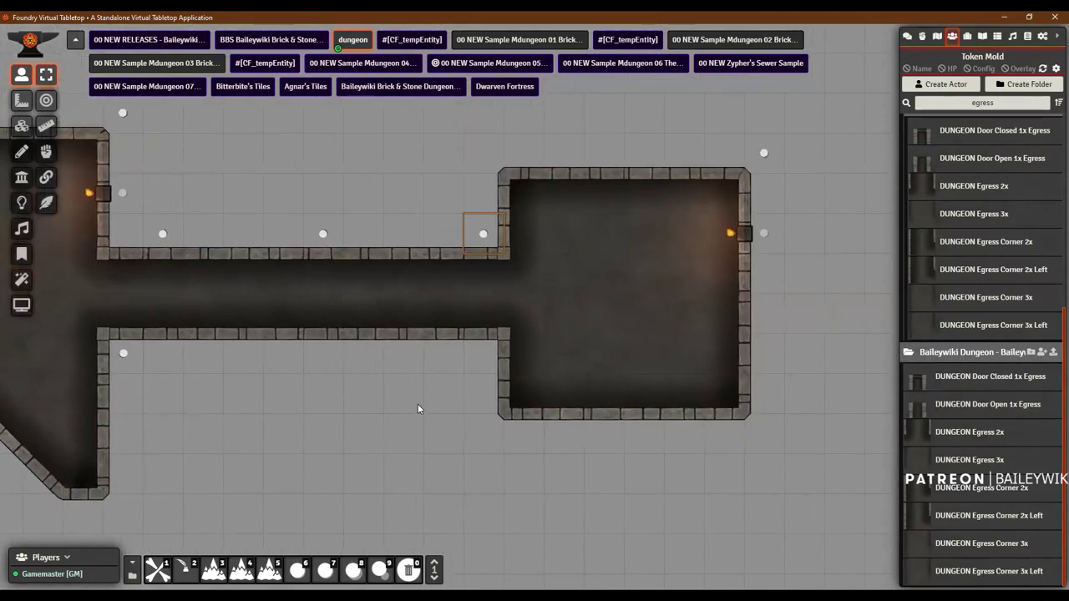
scroll(966, 320, up, 5)
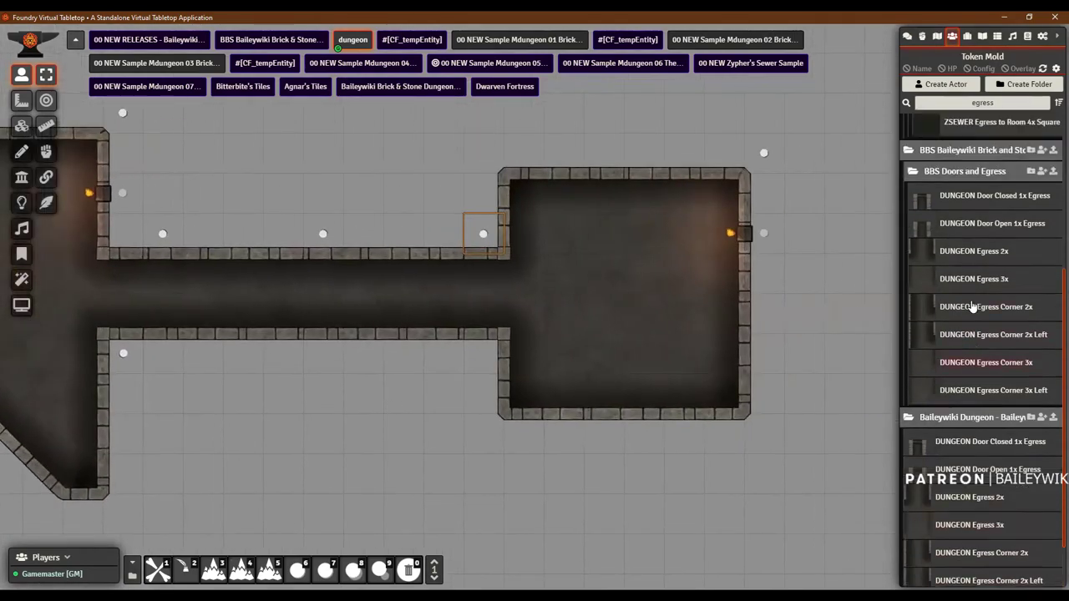
scroll(968, 368, down, 5)
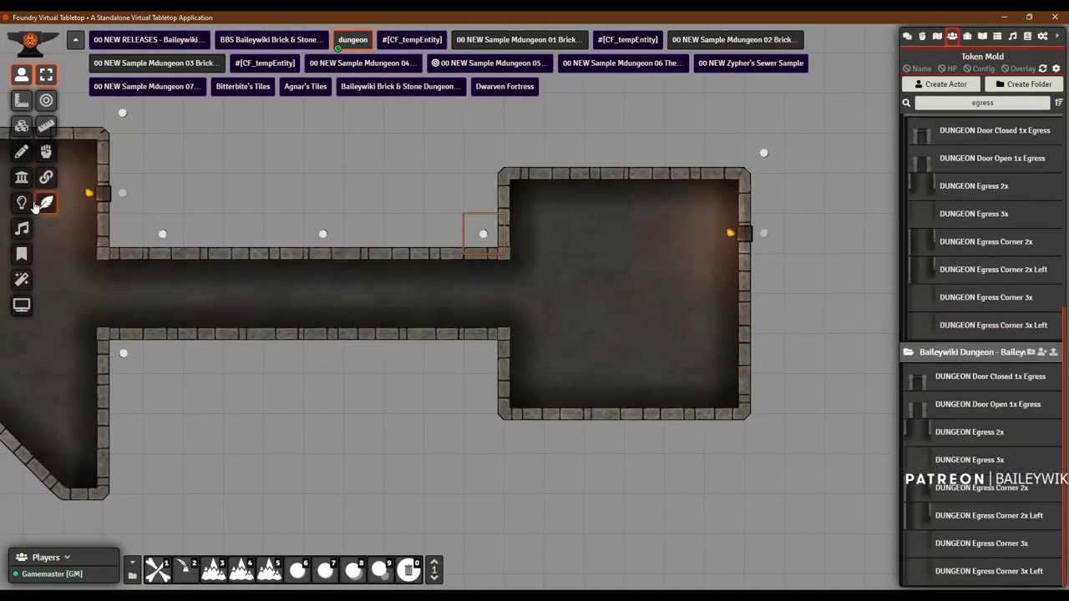
Step: On the Walls layer with TA Quick Edit, delete the wall at the square room's hallway entrance
click(22, 179)
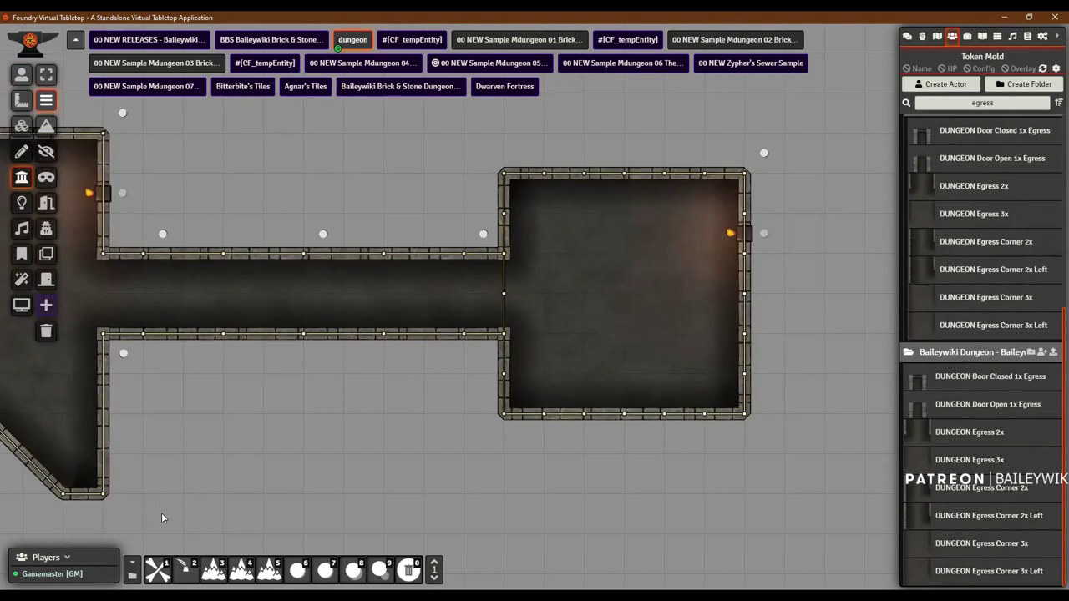
click(186, 569)
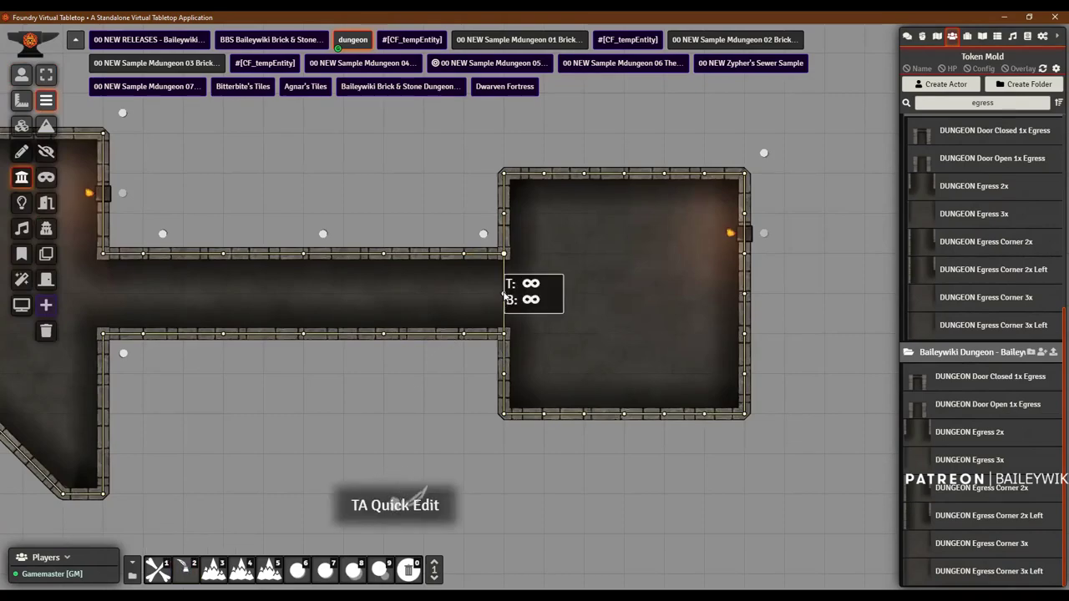
mouse_move(503, 253)
mouse_down()
mouse_move(497, 310)
mouse_move(505, 259)
mouse_move(489, 276)
mouse_move(507, 309)
mouse_up()
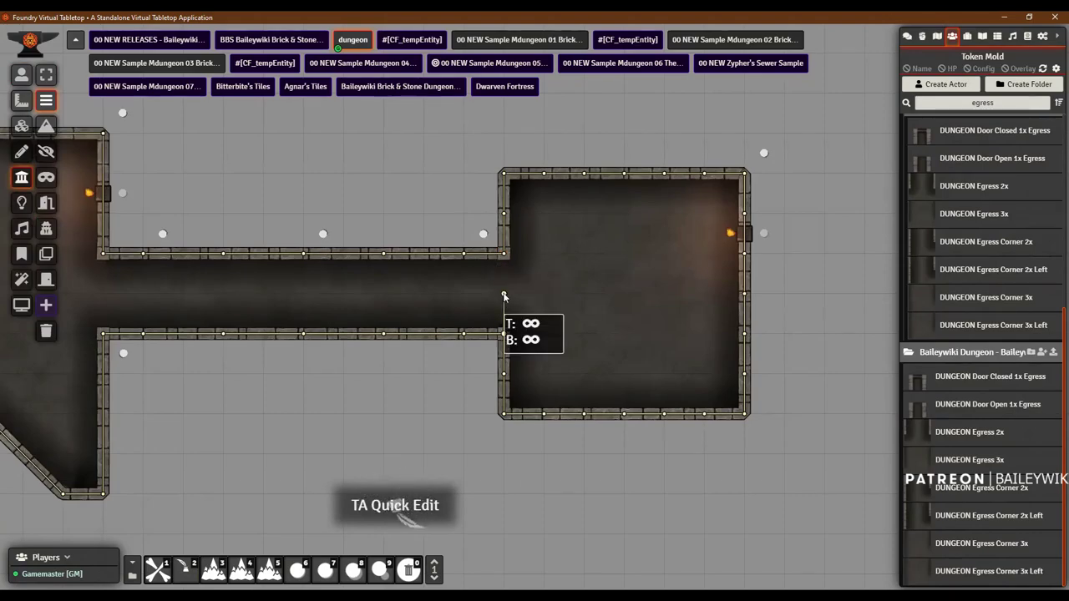
key(Delete)
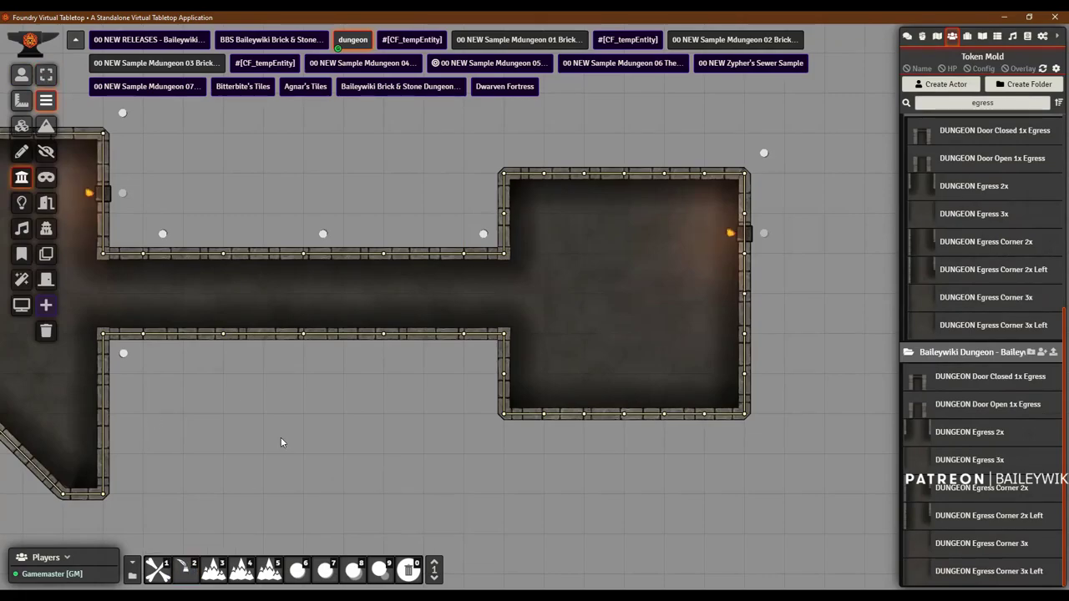
scroll(280, 437, down, 5)
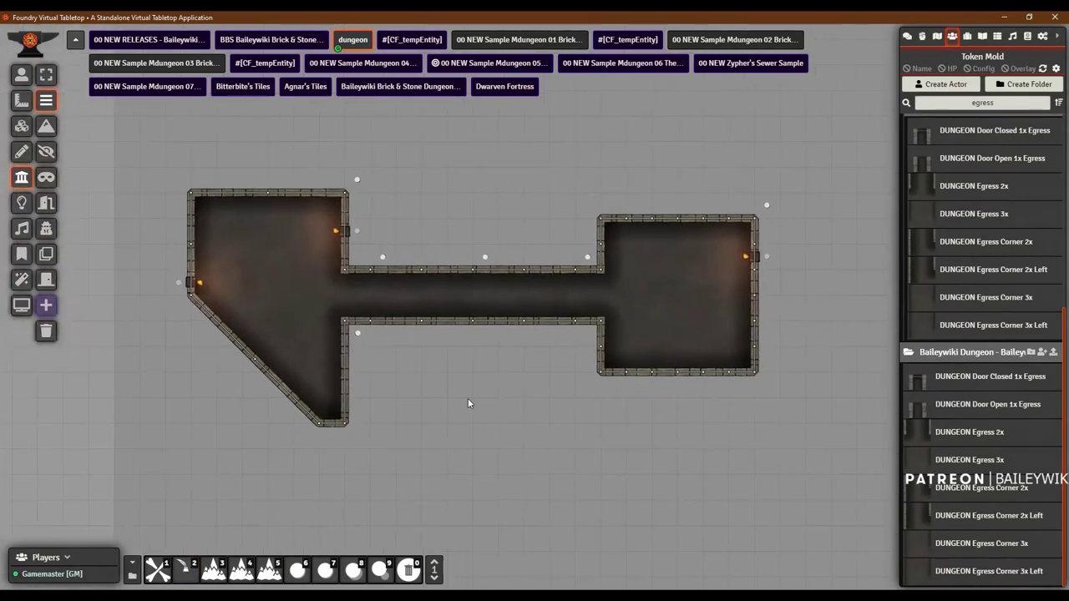
Step: Search 'stair' and place the DUNGEON StairsDown prefab inside the square right-hand room
scroll(573, 390, up, 3)
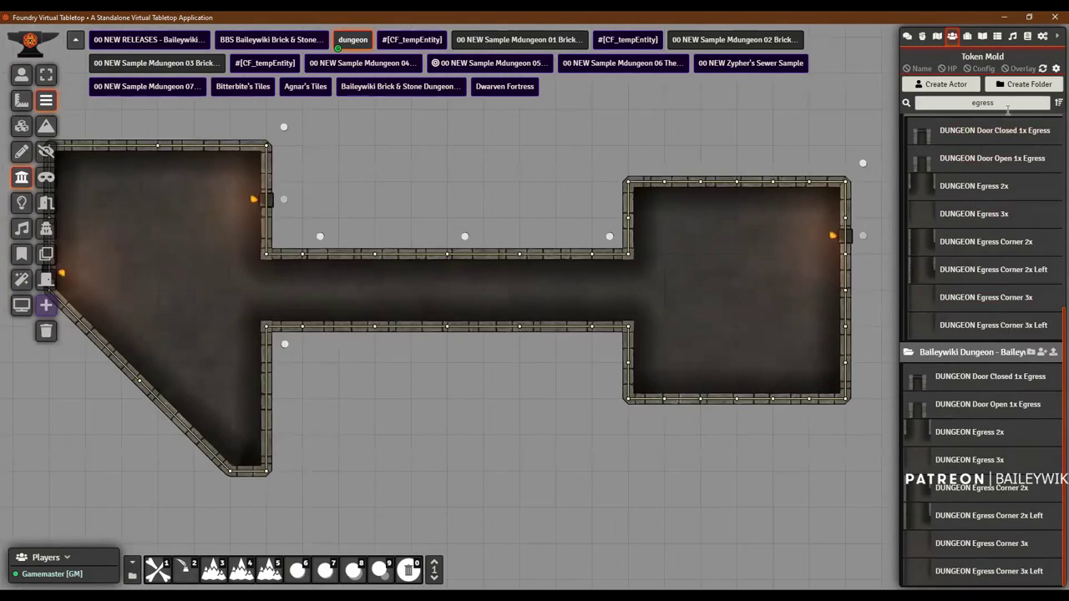
key(Up)
key(Left)
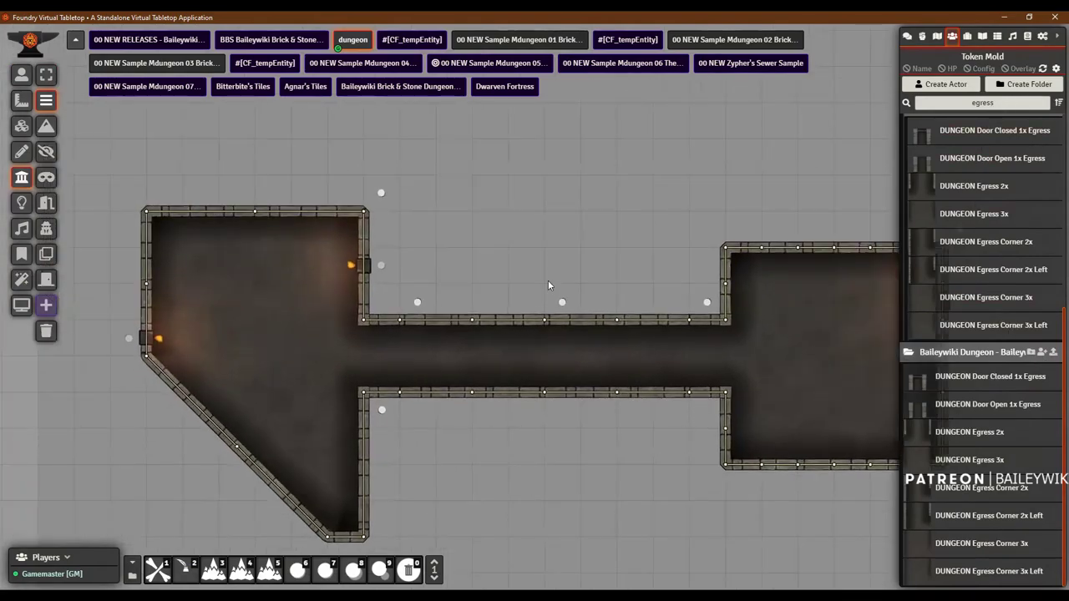
key(Right)
key(Down)
double_click(942, 101)
text(stair)
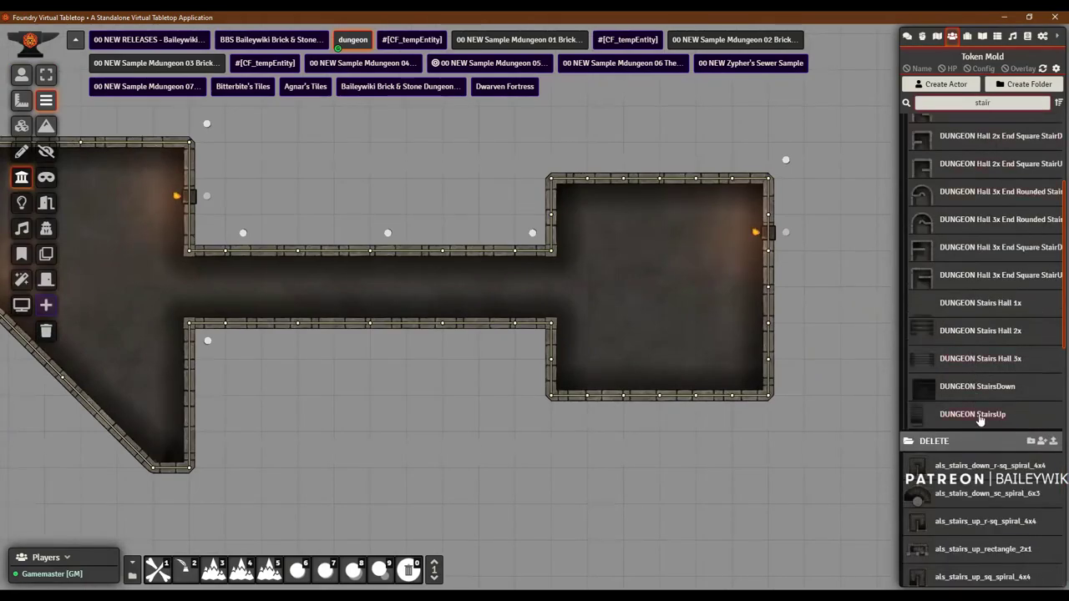
drag(976, 392, 675, 234)
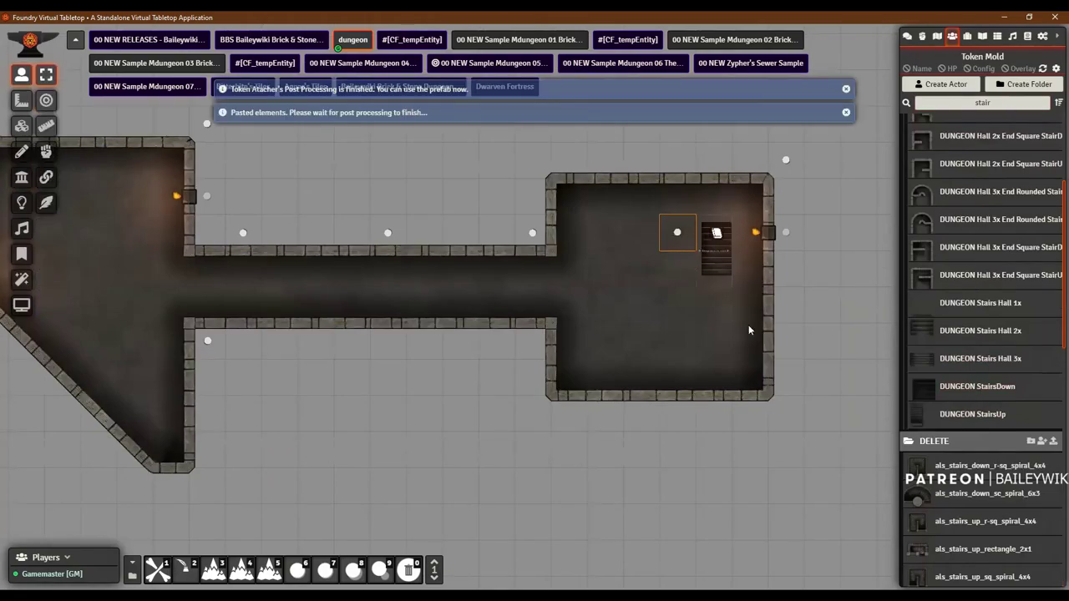
Step: Paste an extra copy of the stair prefab, then delete it
scroll(644, 460, up, 9)
drag(645, 459, 550, 472)
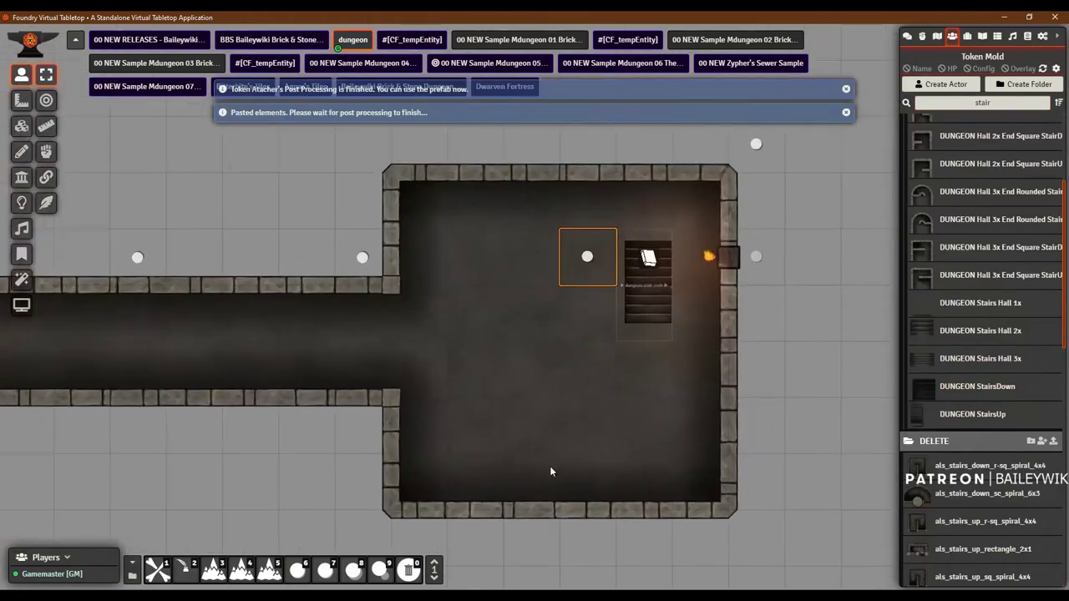
click(621, 271)
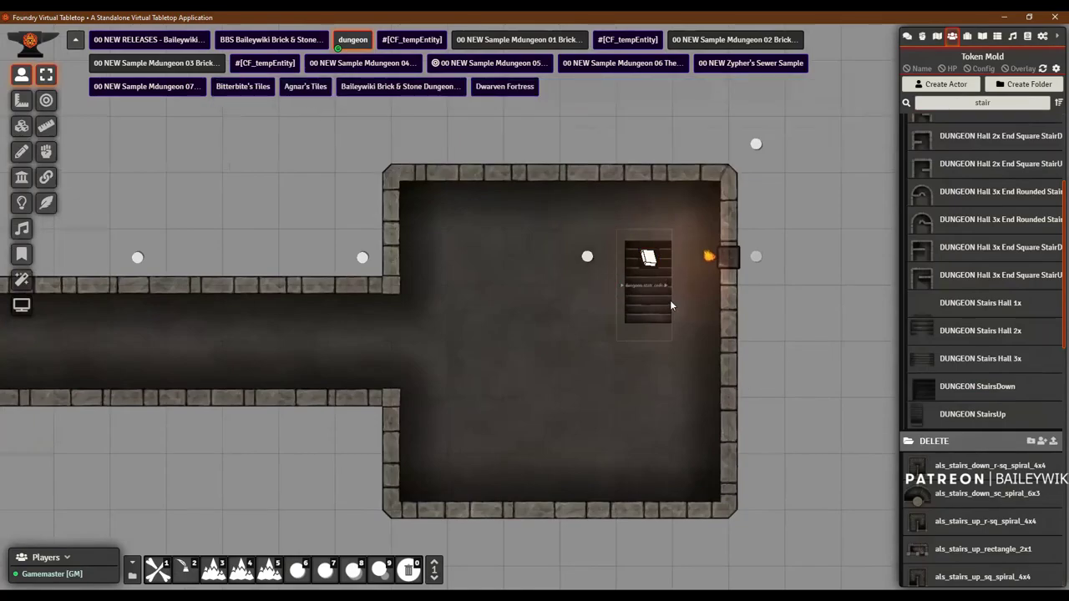
scroll(763, 343, up, 1)
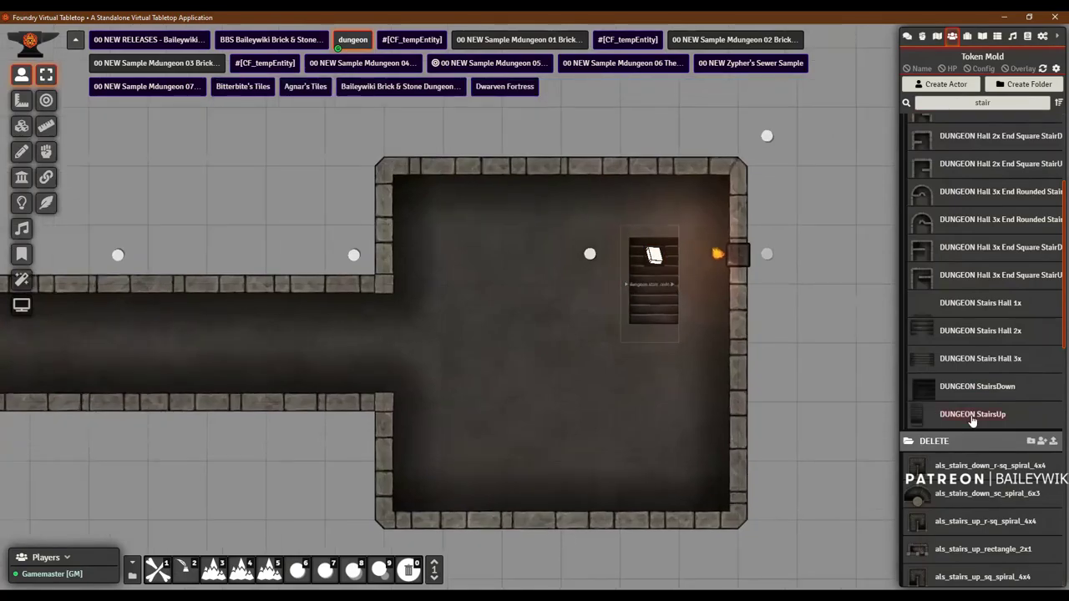
key(ctrl+v)
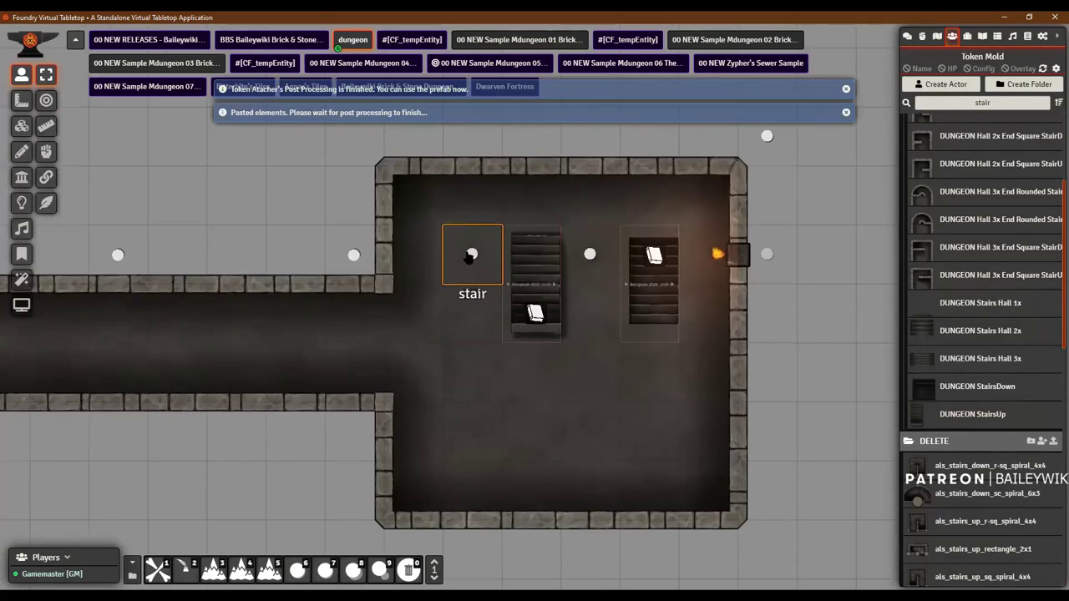
key(Delete)
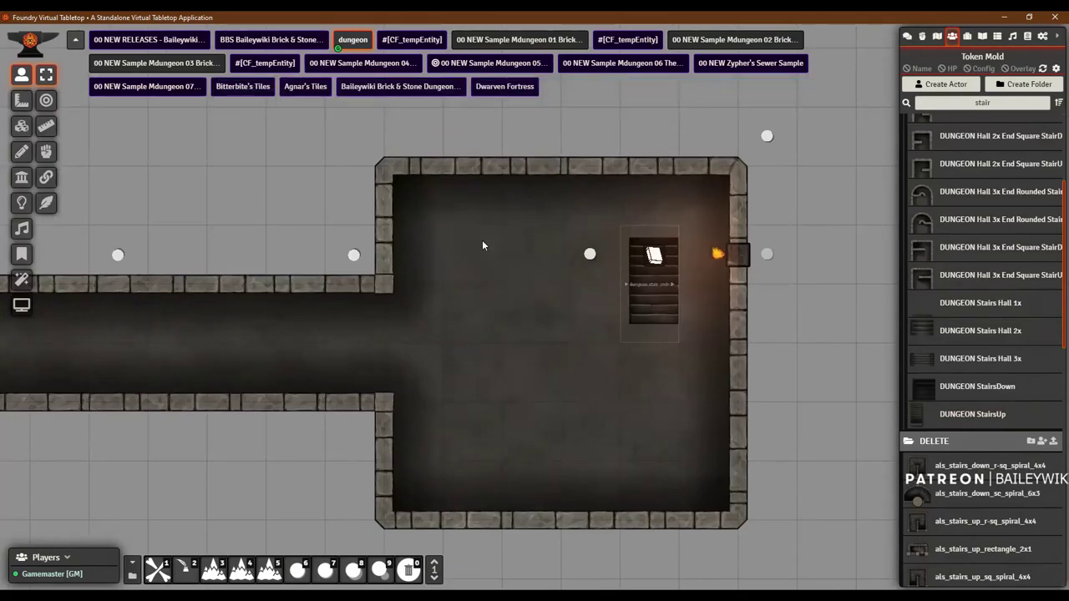
scroll(768, 322, up, 3)
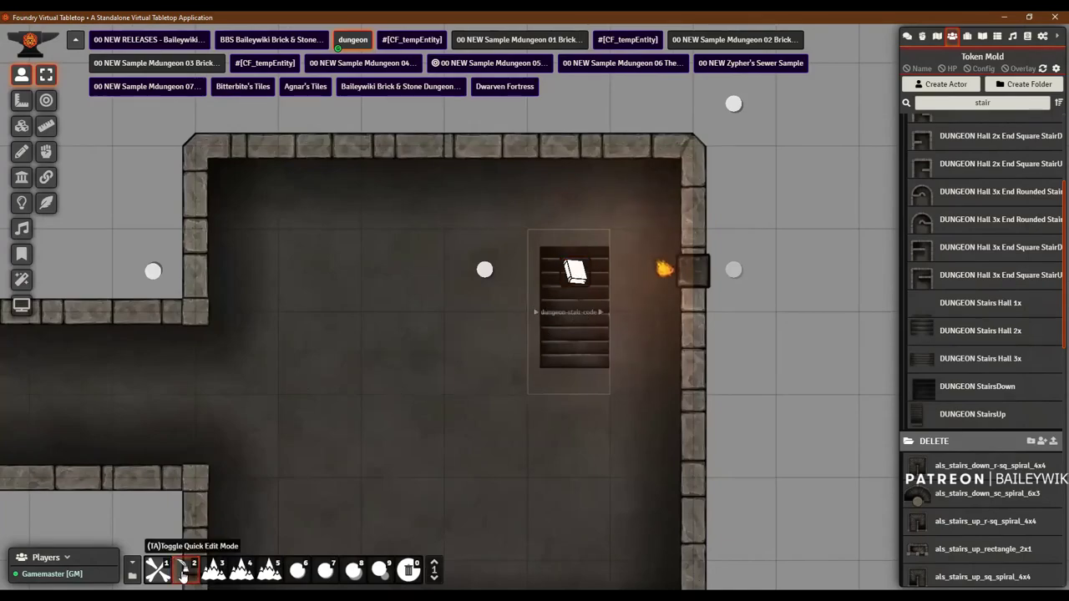
Step: With TA Quick Edit on, open the stair drawing's Multilevel settings
click(184, 575)
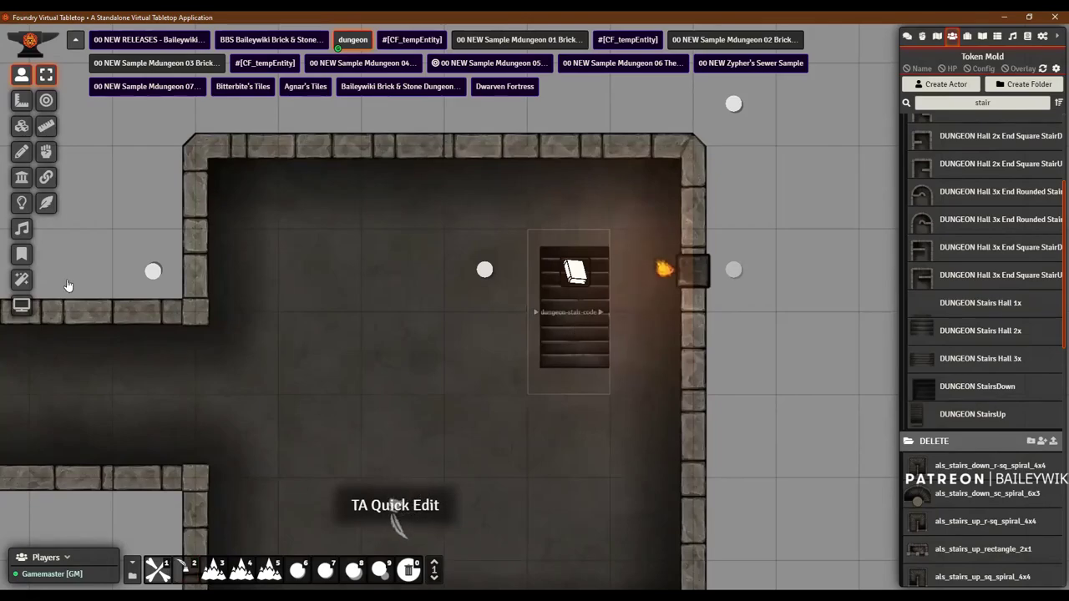
click(21, 151)
double_click(599, 249)
click(604, 243)
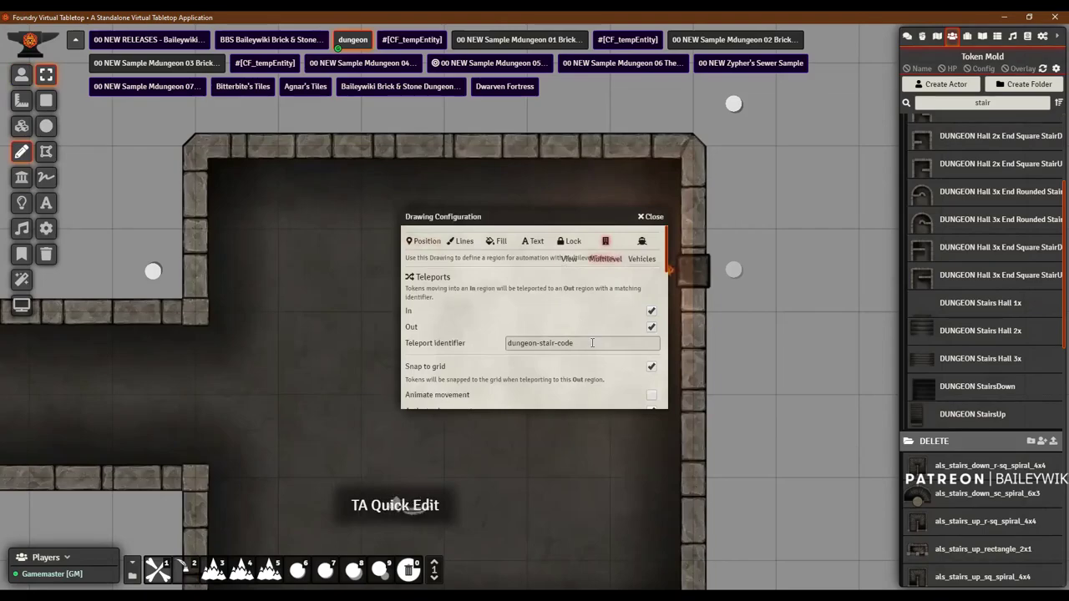
Step: Set the teleport identifier to 'upstairs1', tick Scene-local, and update the drawing
drag(595, 343, 407, 348)
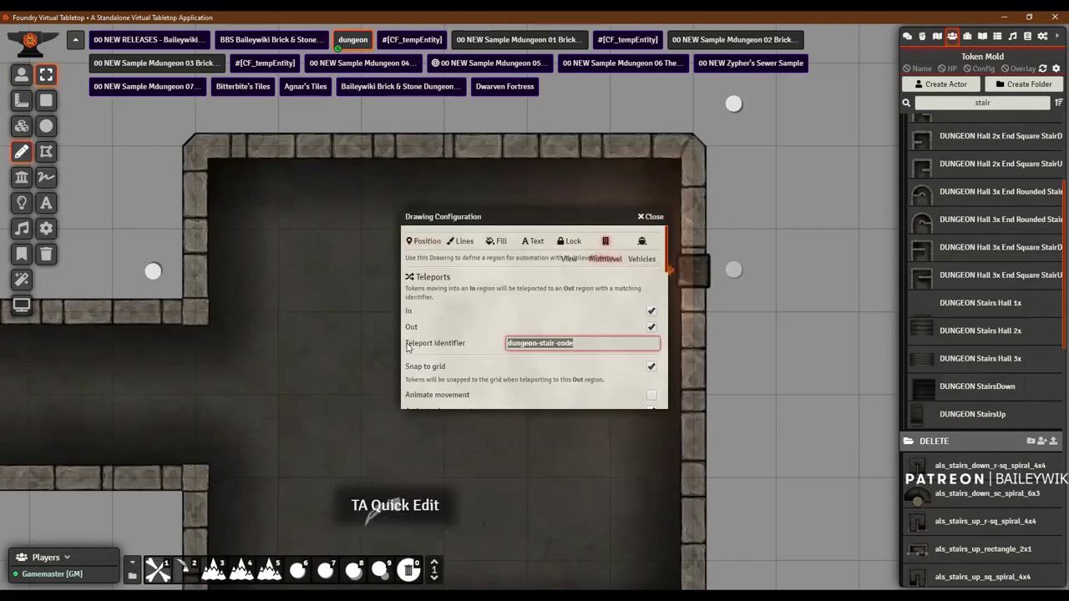
text(go)
key(BackSpace)
key(BackSpace)
text(upstairs1)
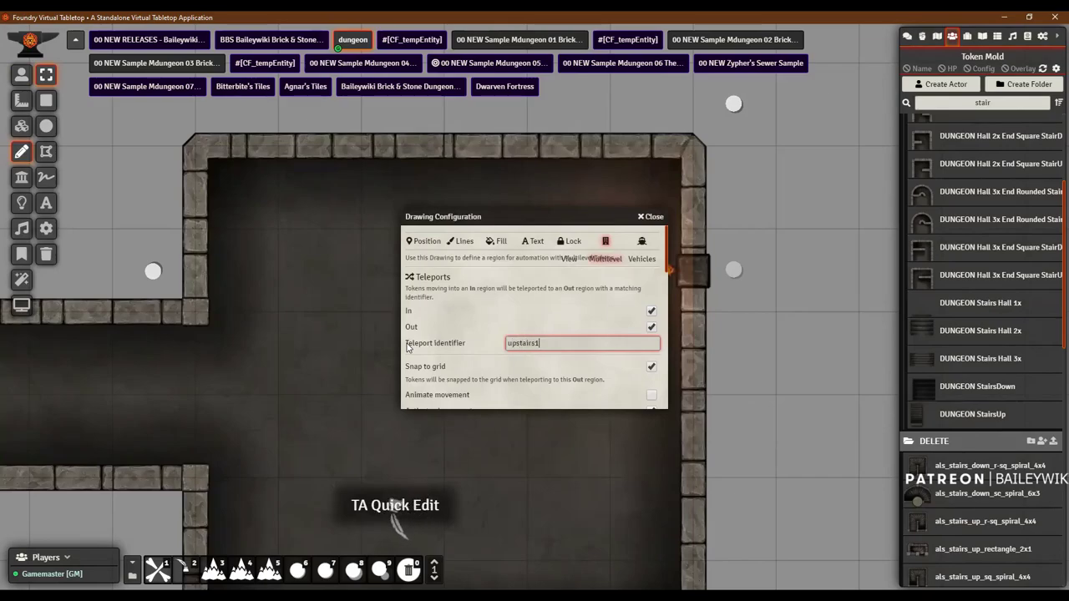
scroll(541, 341, down, 1)
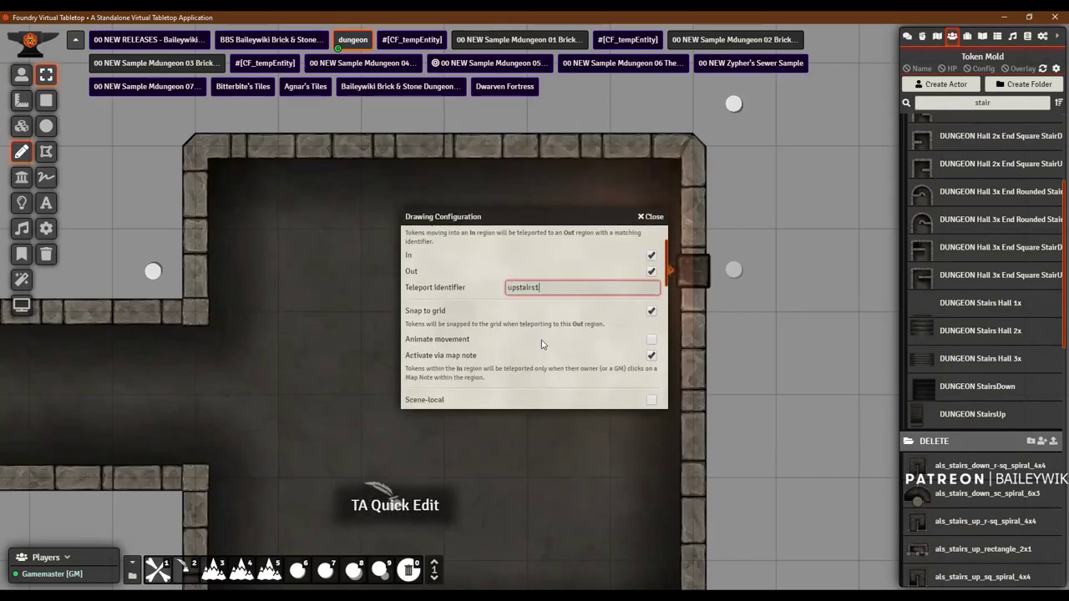
scroll(621, 356, down, 1)
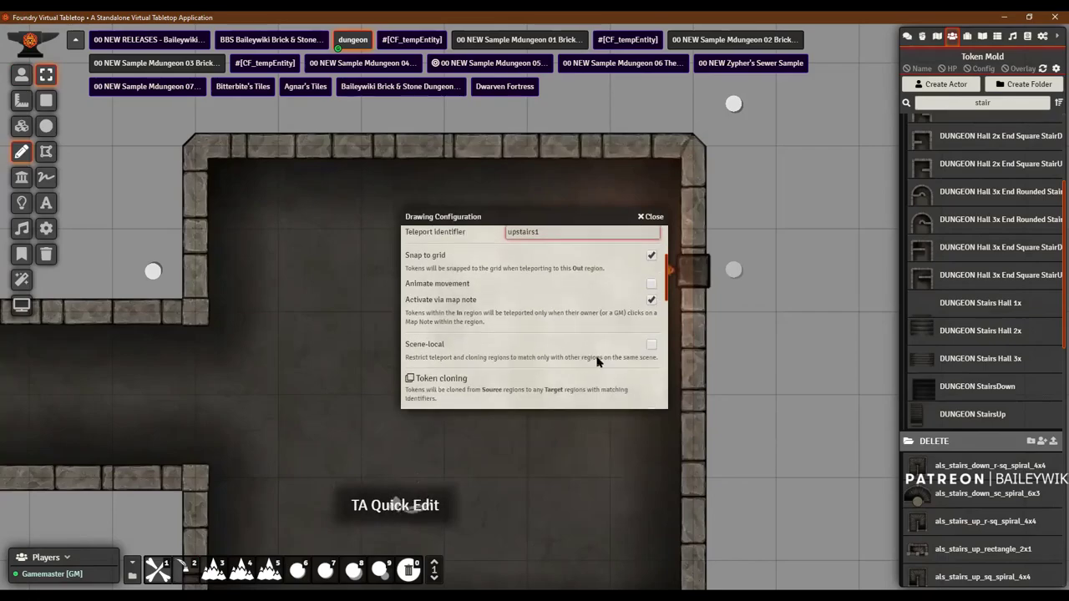
click(651, 344)
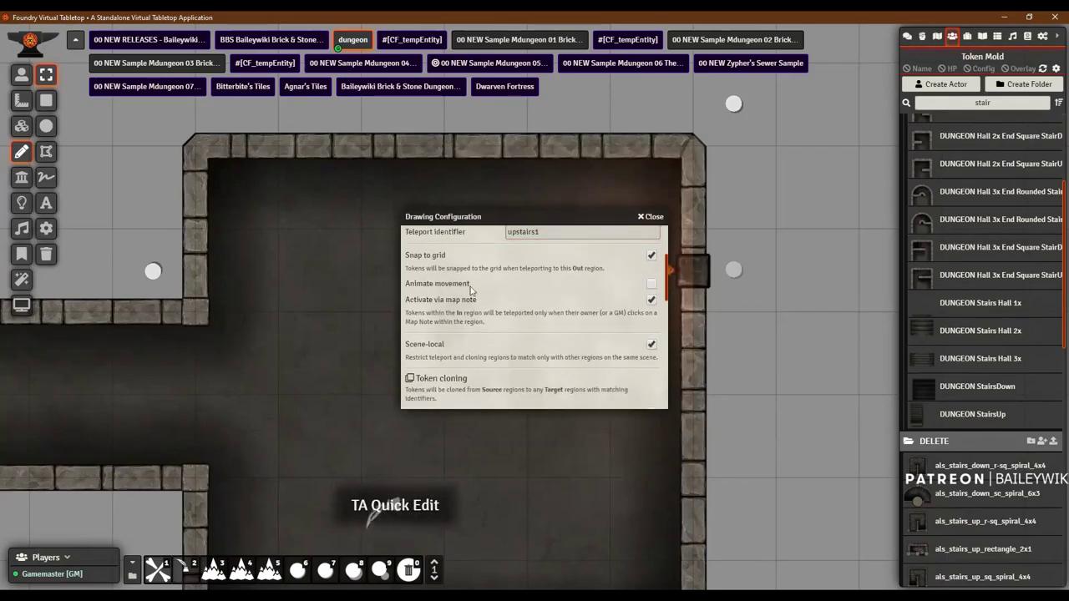
scroll(527, 392, down, 5)
scroll(526, 401, down, 1)
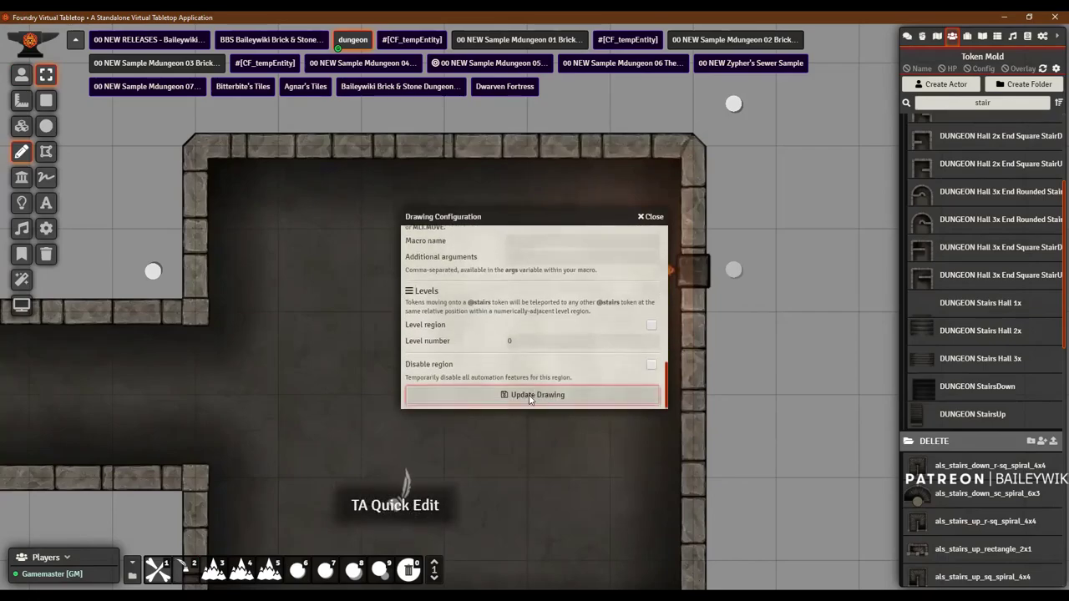
click(536, 396)
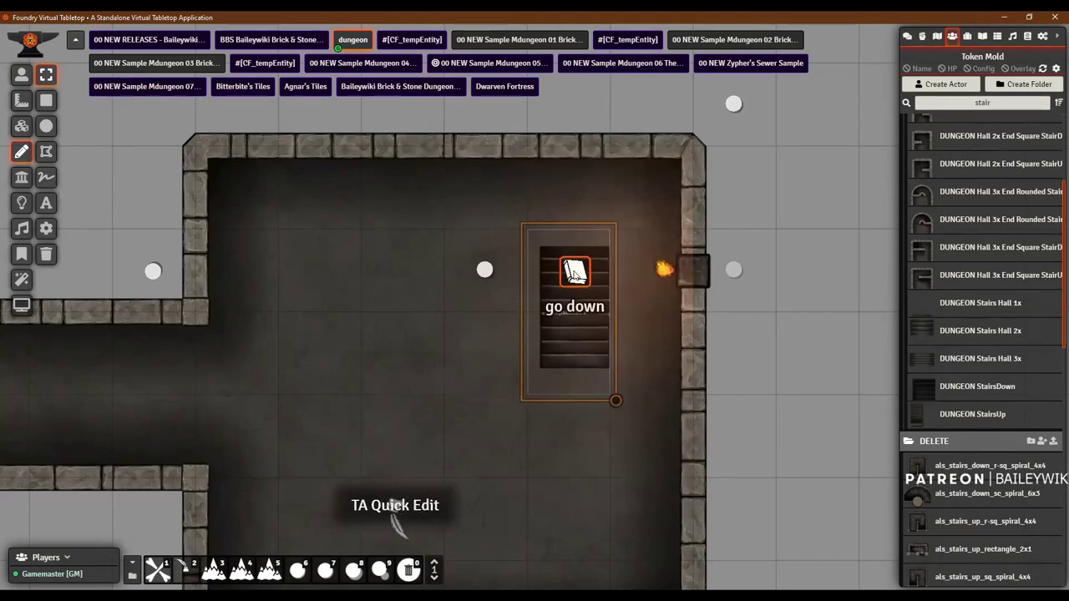
double_click(576, 271)
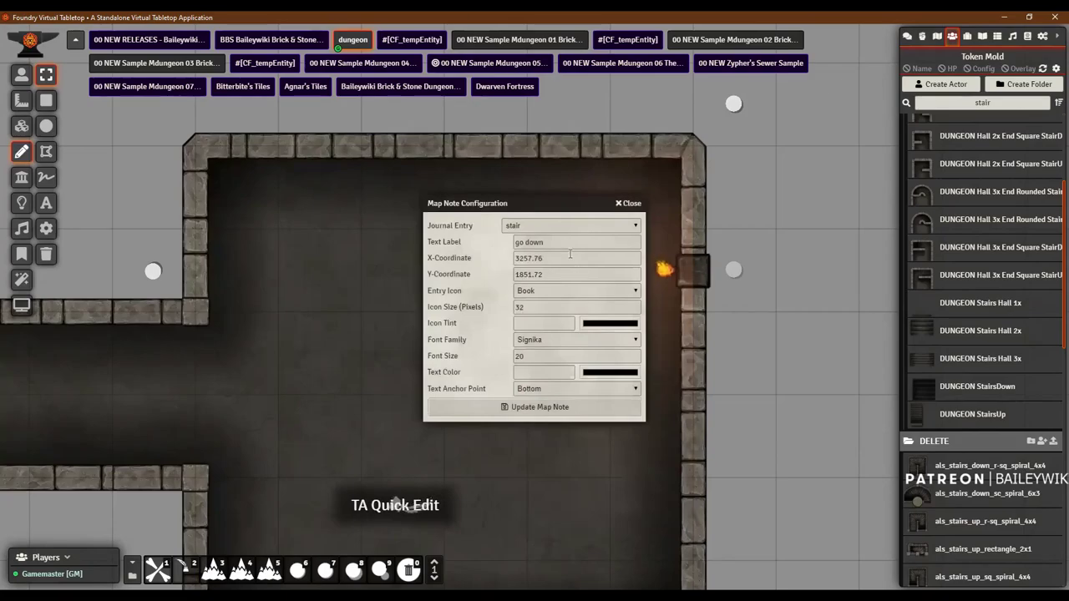
click(563, 230)
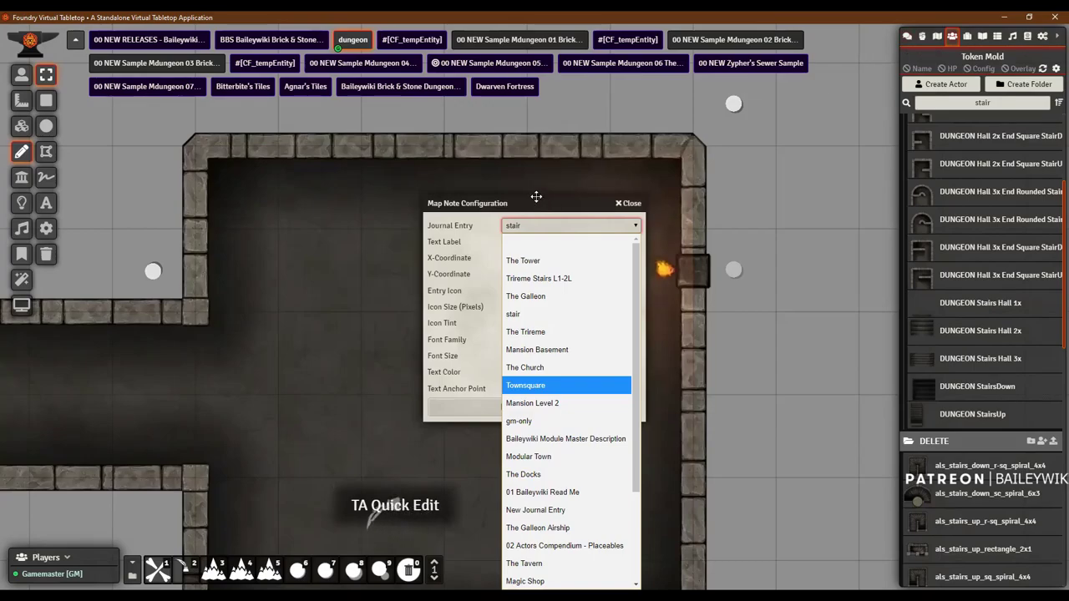
click(511, 223)
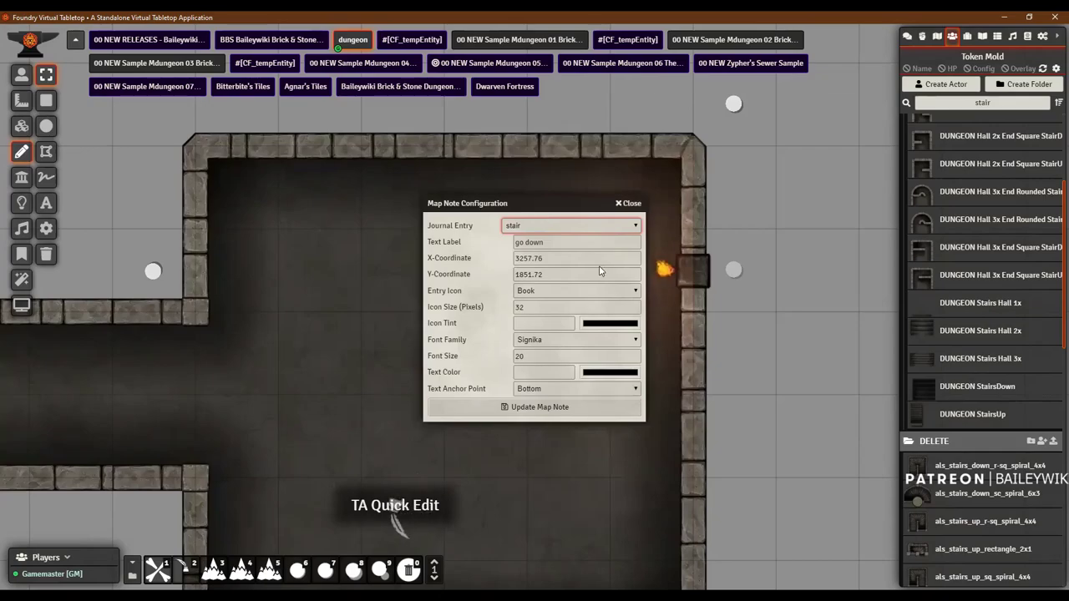
mouse_move(556, 204)
mouse_down()
mouse_move(367, 140)
mouse_move(352, 181)
mouse_up()
click(428, 182)
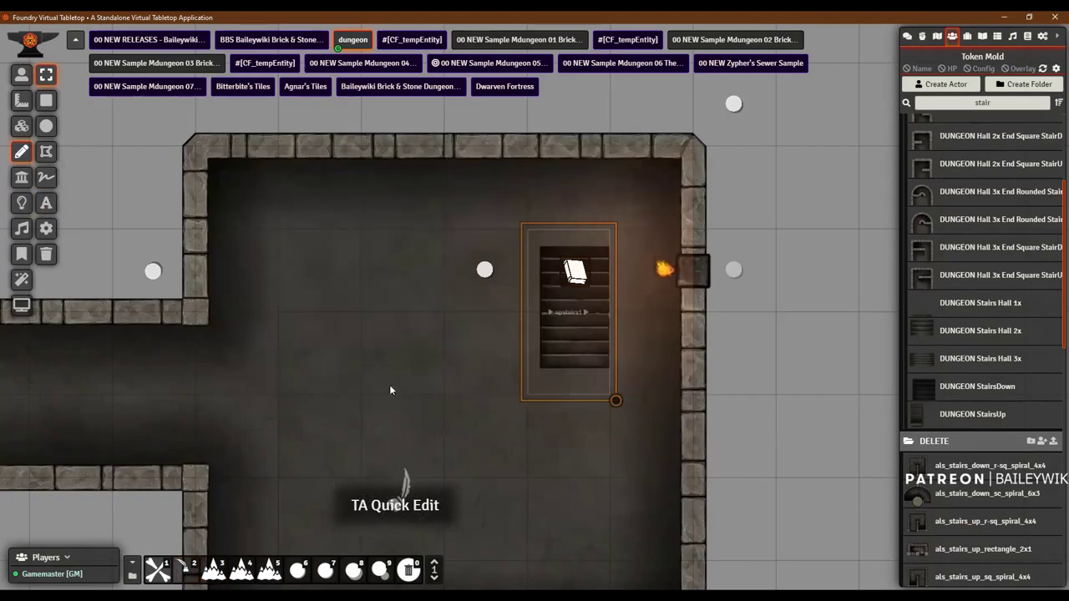
Step: Reopen the stair drawing's Multilevel settings to grab the 'upstairs1' identifier, then close it
double_click(559, 326)
click(605, 240)
click(604, 259)
key(ctrl+a)
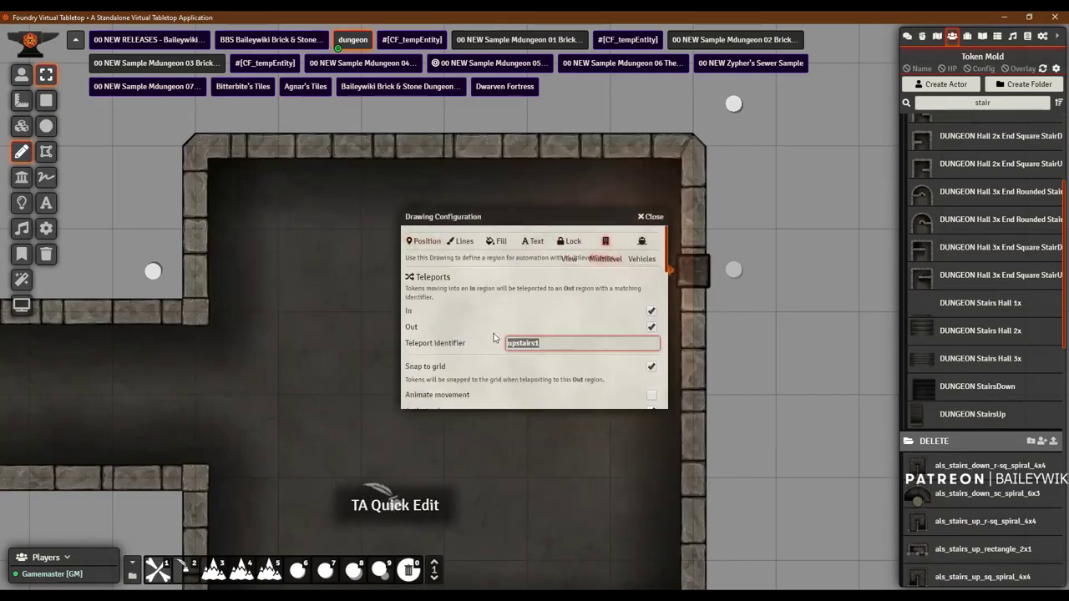
key(Escape)
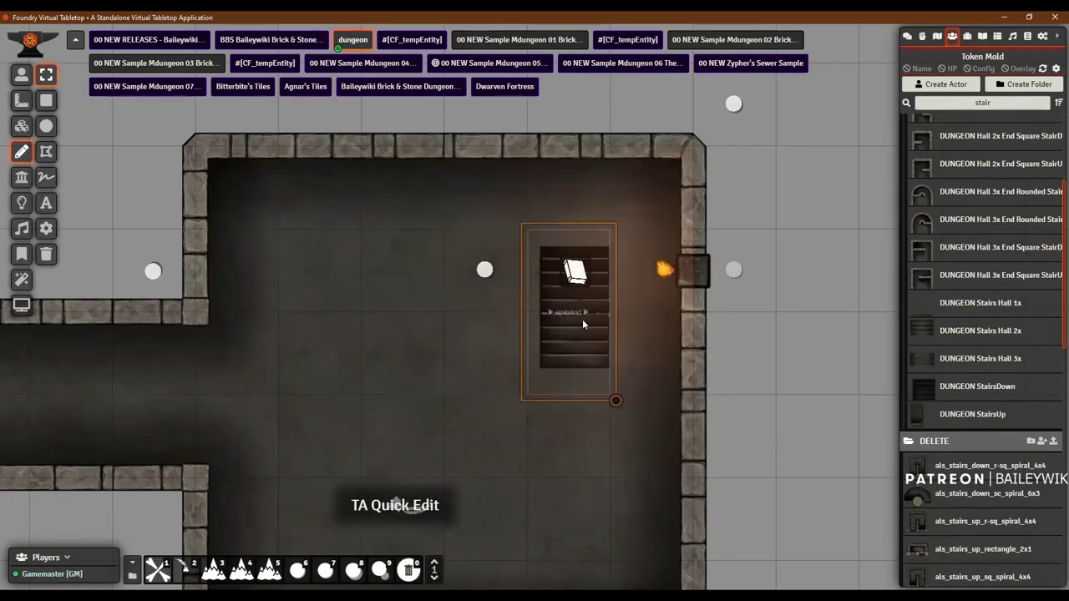
Step: Paste the small round 8x8 dungeon room prefab onto empty space below the dungeon
scroll(326, 399, down, 10)
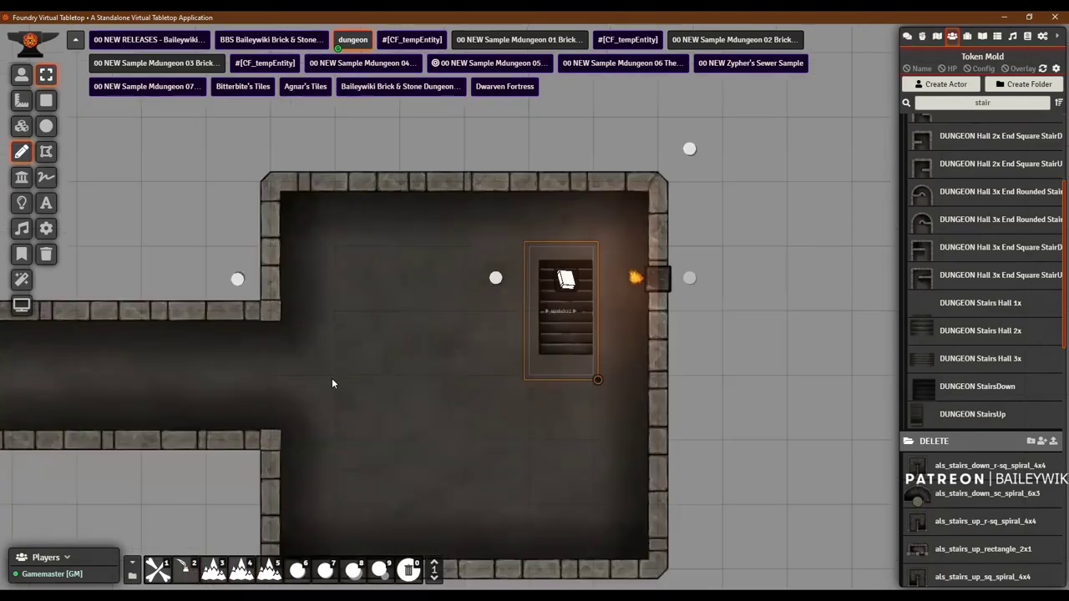
key(Down)
key(Left)
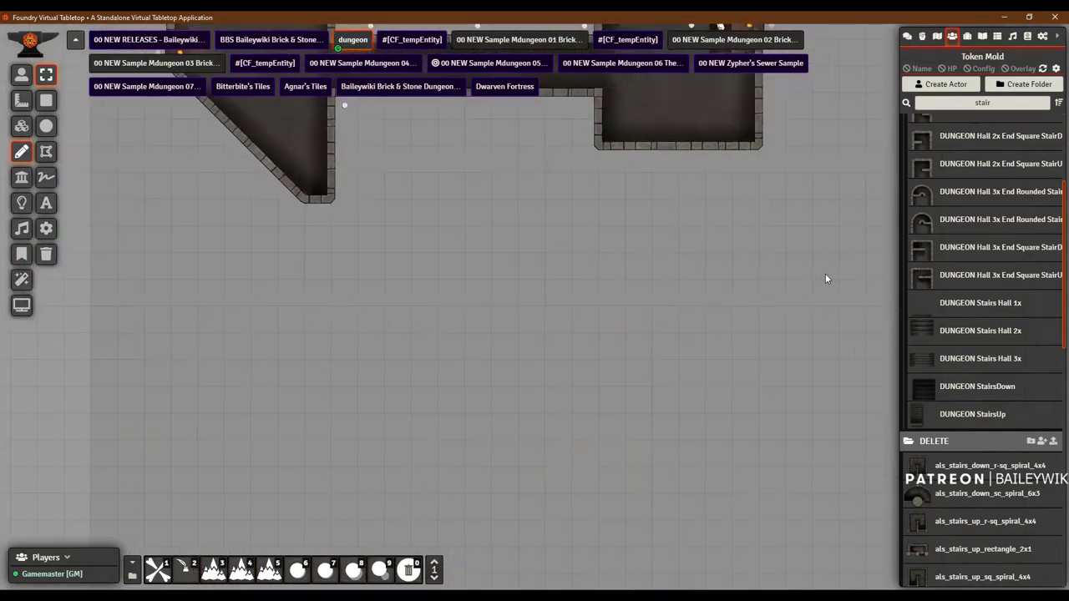
double_click(982, 102)
text(room)
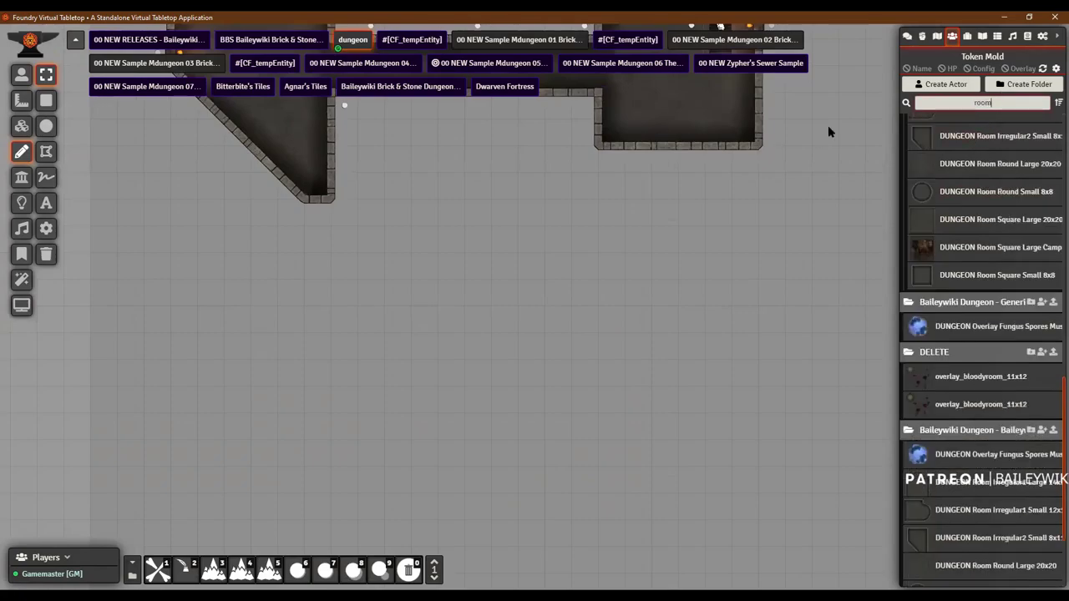
scroll(958, 494, down, 3)
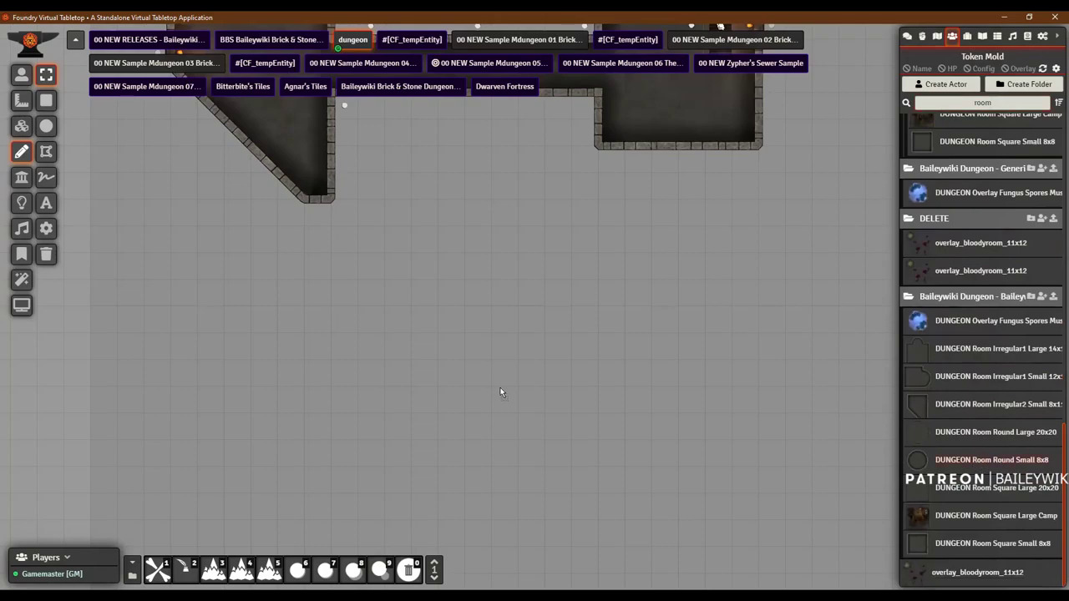
key(ctrl+v)
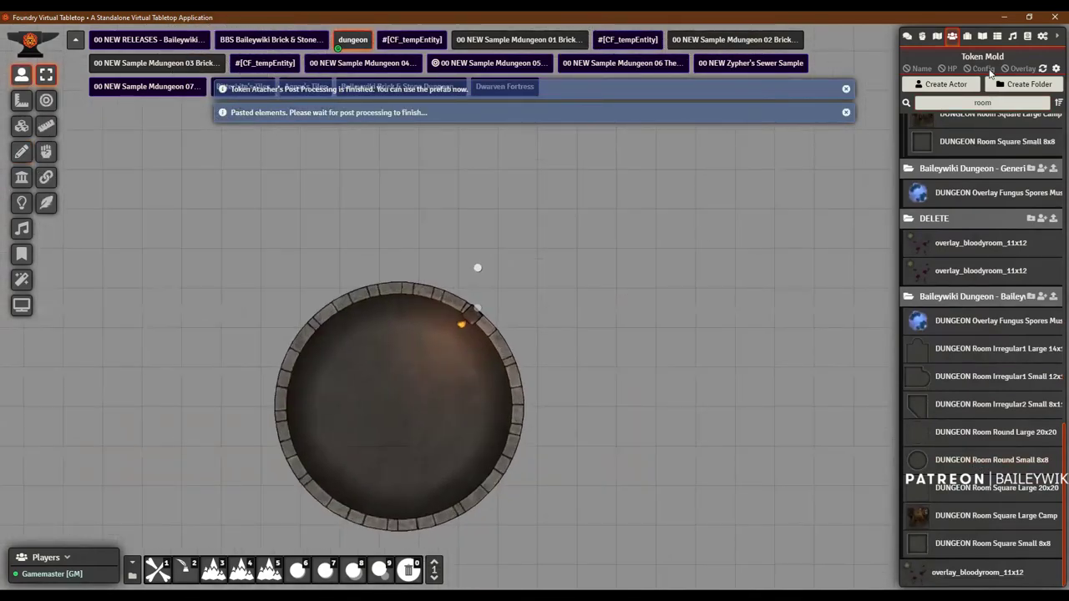
Step: Search 'stair' and paste a stair prefab into the round room
double_click(995, 102)
text(stair)
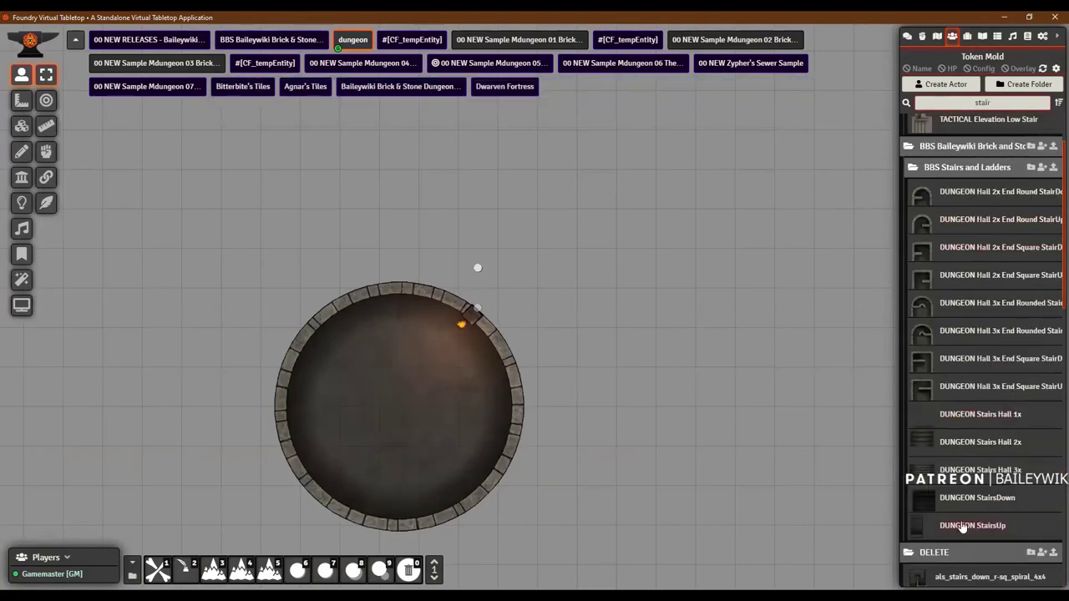
key(ctrl+v)
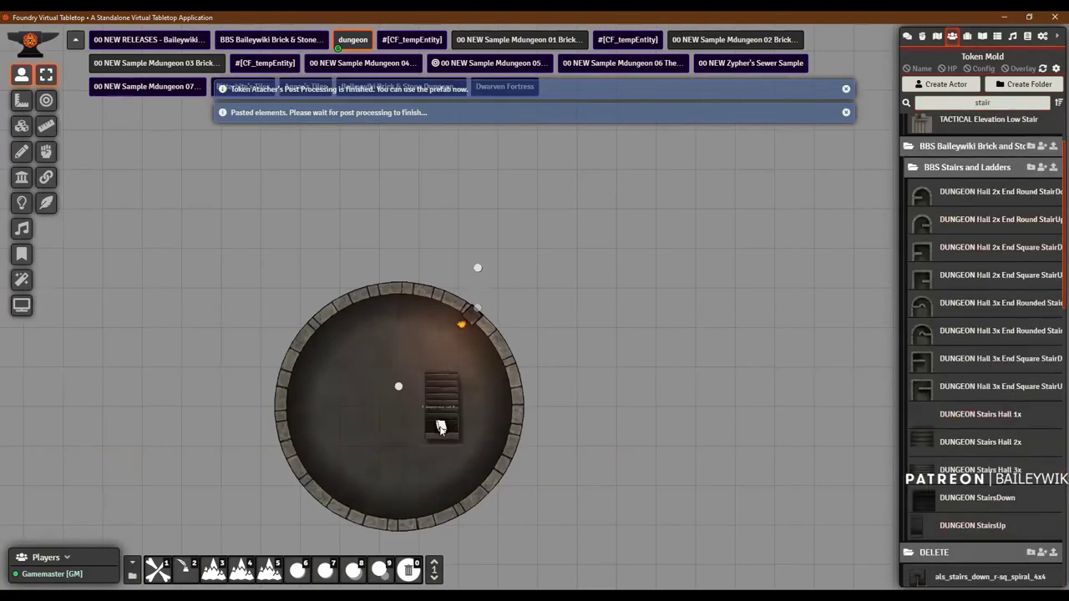
scroll(543, 355, up, 4)
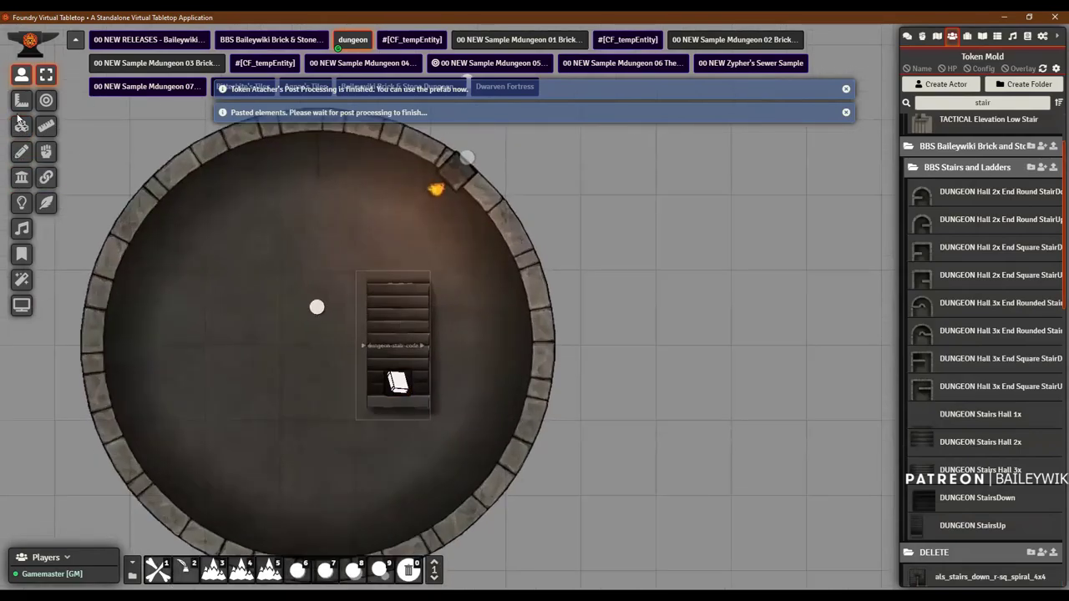
Step: Give the new stair drawing teleport identifier 'upstairs1', tick Scene-local, and update the drawing
click(178, 575)
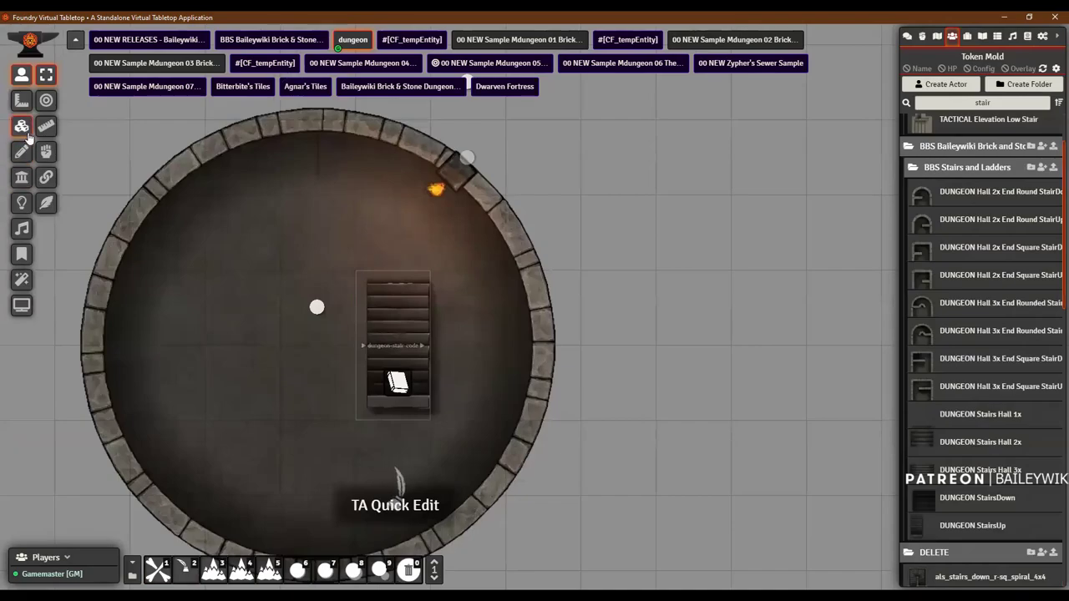
double_click(400, 310)
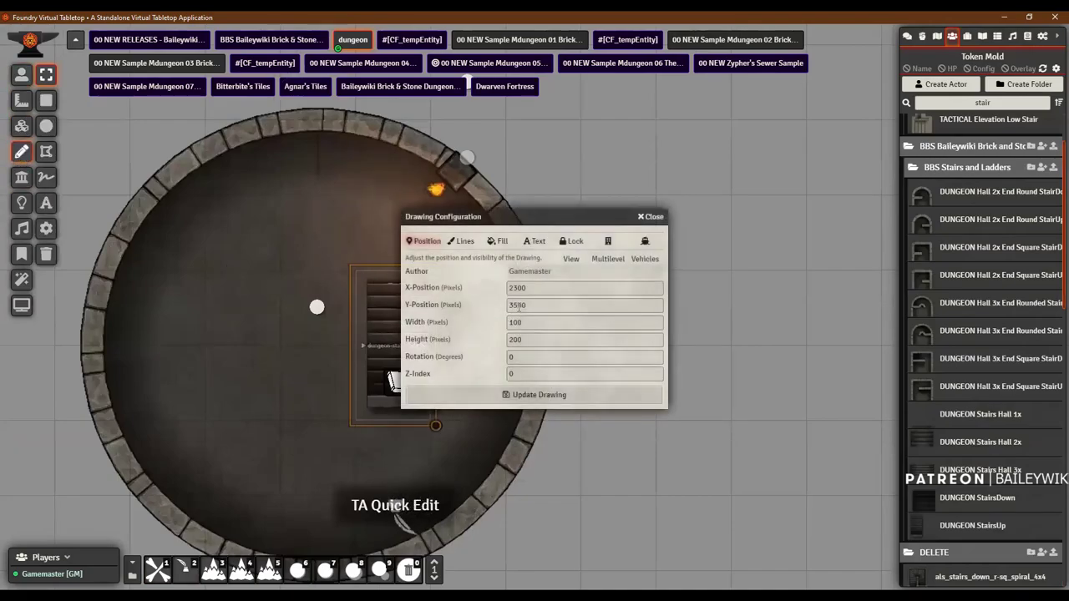
click(603, 260)
triple_click(588, 344)
text(upstairs1)
scroll(568, 363, down, 5)
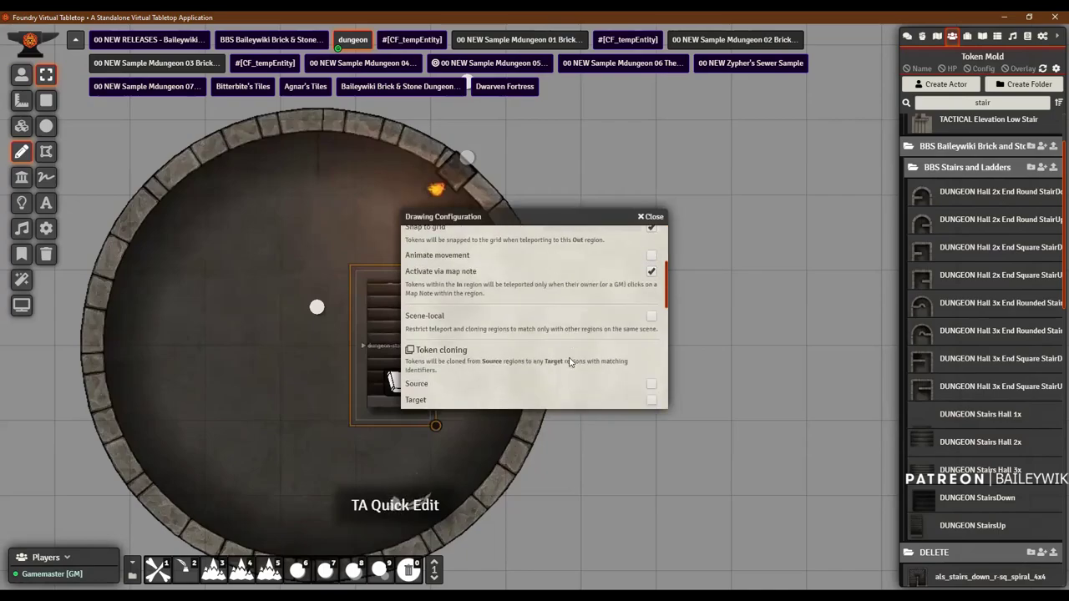
click(650, 289)
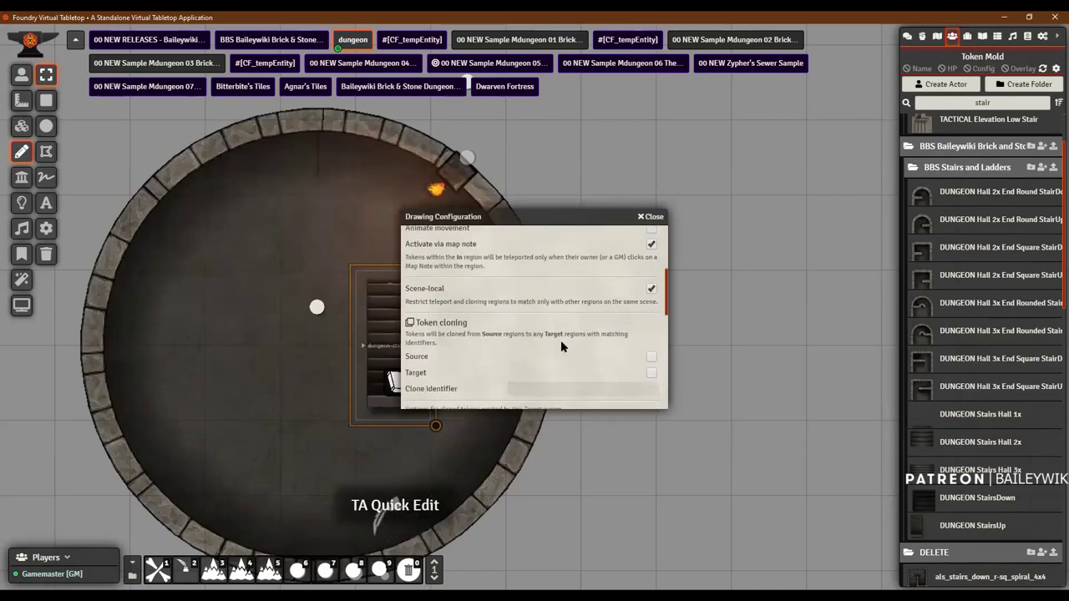
scroll(556, 367, down, 10)
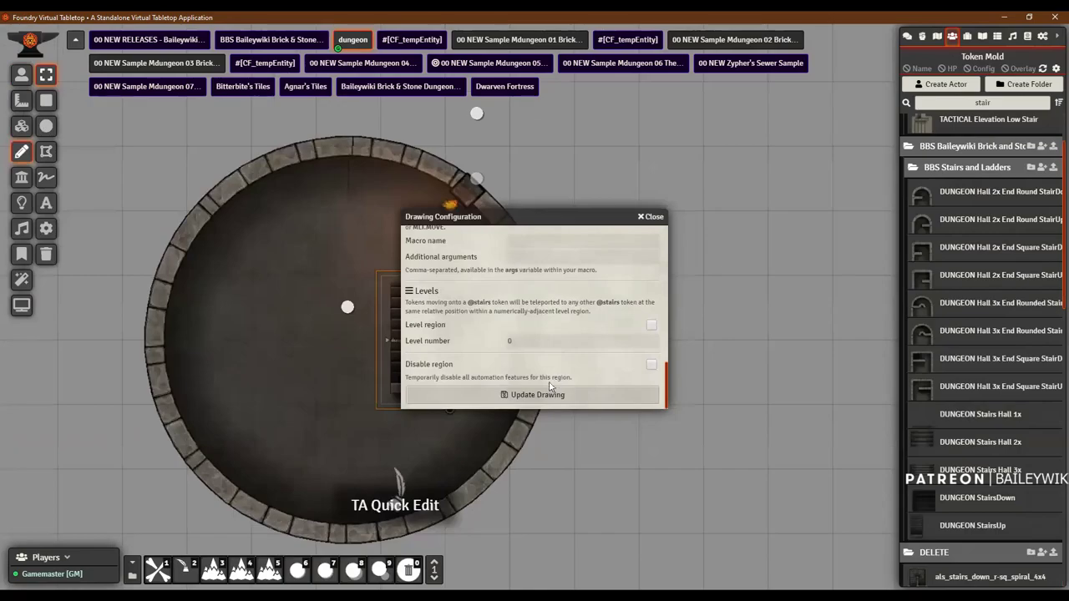
click(572, 394)
scroll(636, 317, down, 1)
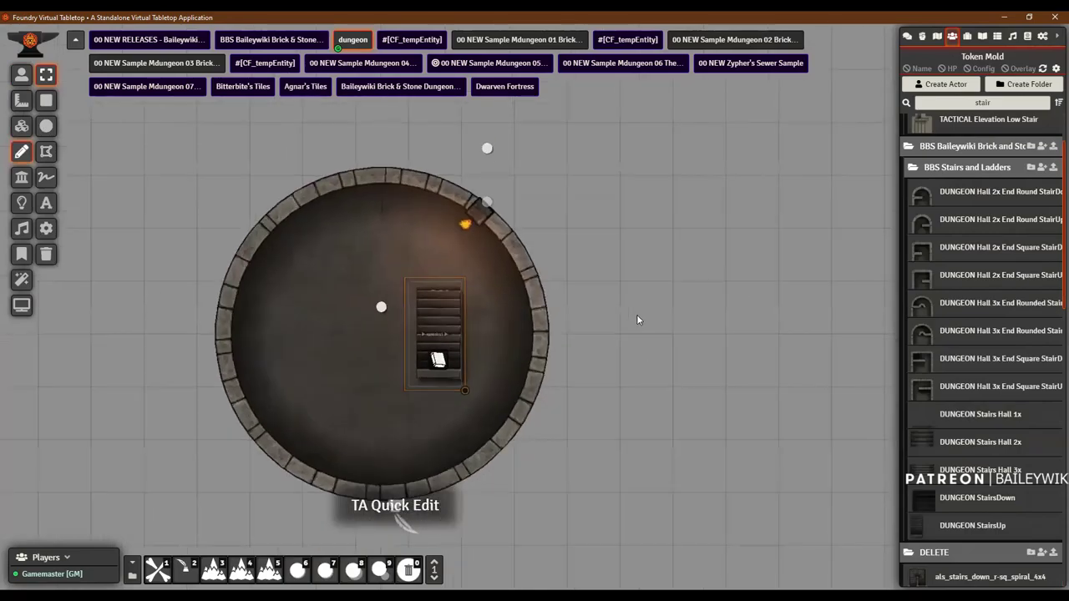
Step: Turn off quick edit and place the Player actor token in the circular room
click(185, 569)
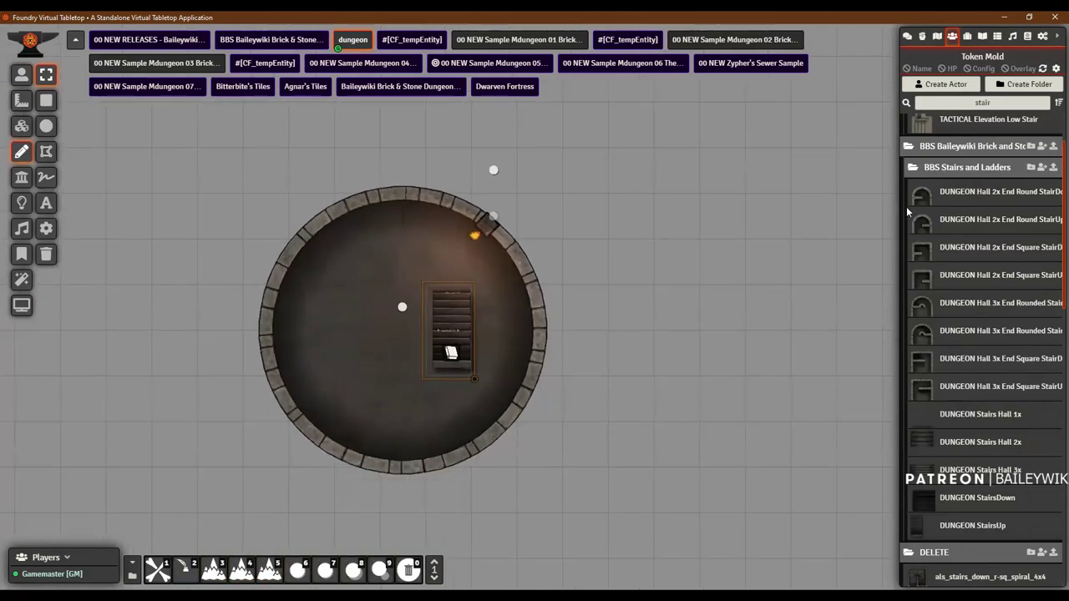
double_click(1019, 104)
text(play)
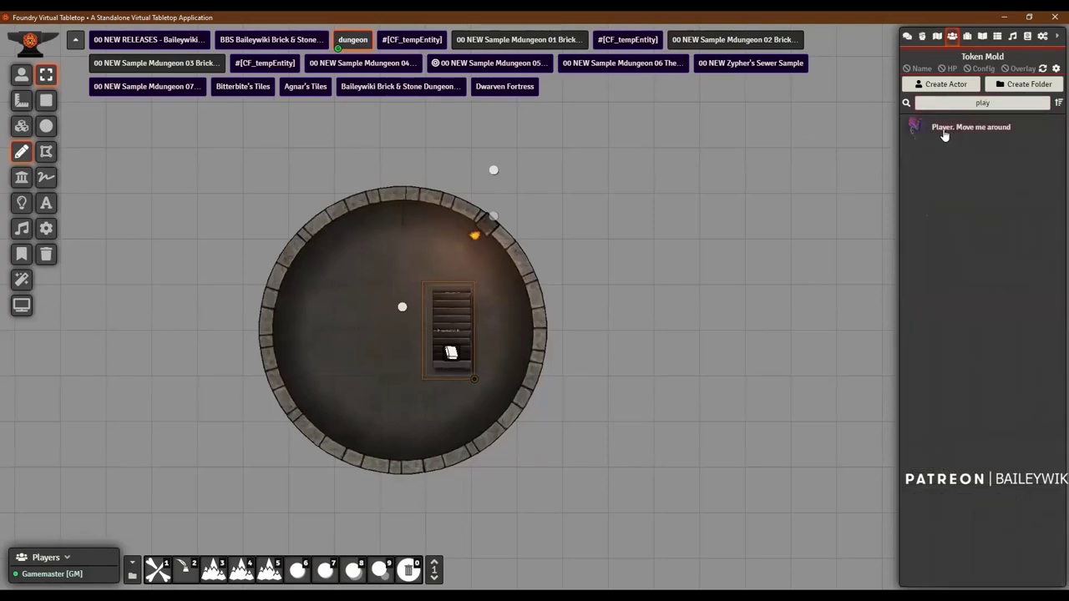
drag(391, 358, 399, 357)
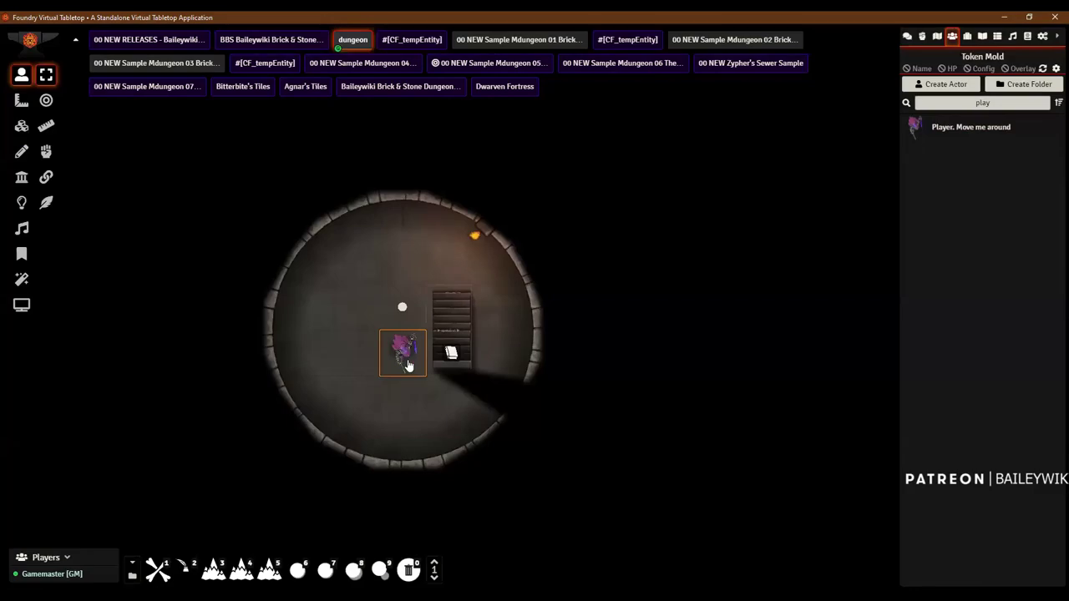
Step: Walk the Player token onto the stairs repeatedly, travelling between the round and square rooms
key(Left)
key(Up)
key(Up)
key(Right)
key(Right)
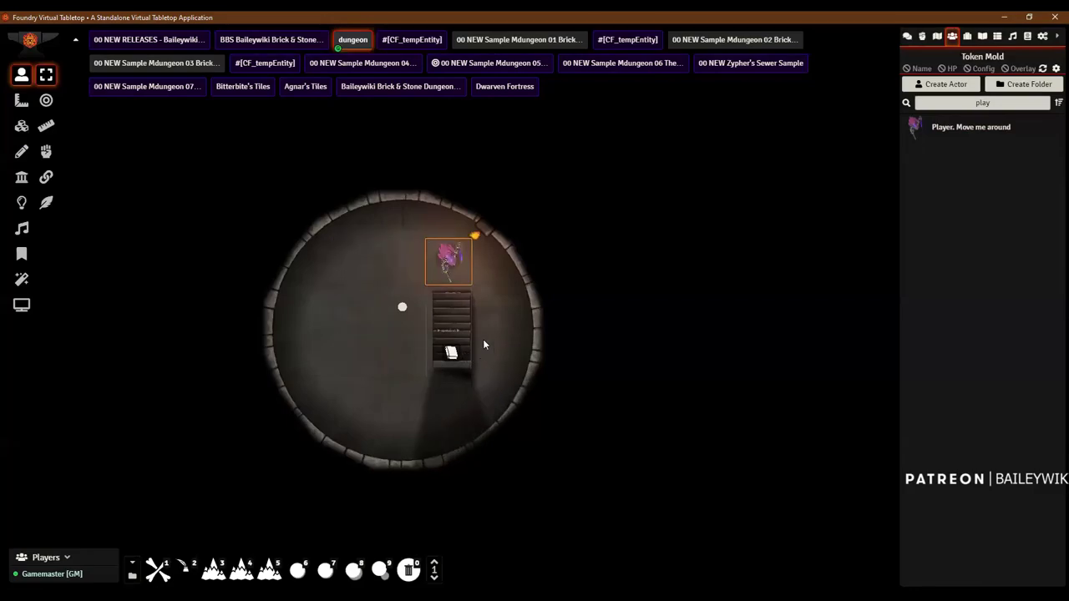
key(Down)
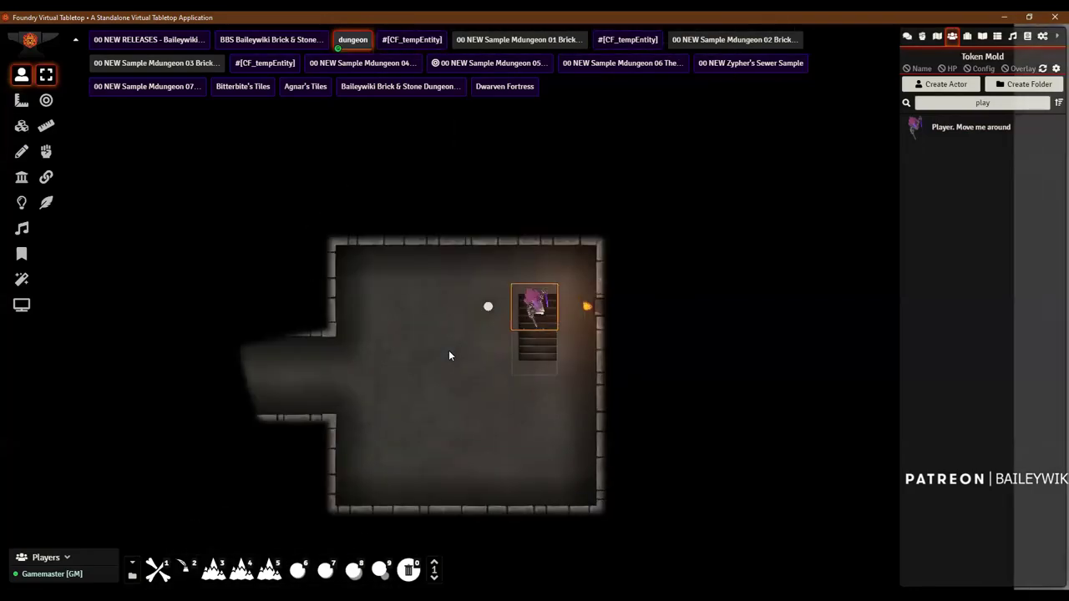
key(Down)
key(Down)
key(Left)
key(Left)
key(Left)
key(Left)
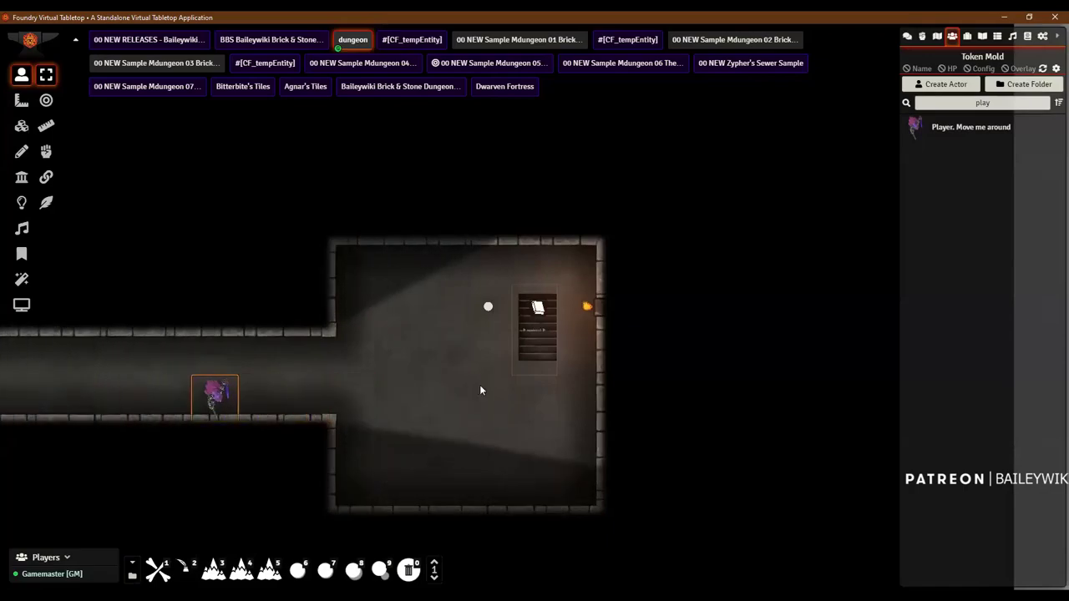
key(Right)
key(Right)
key(Right)
key(Right)
key(Right)
key(Up)
key(Left)
key(Left)
key(Up)
key(Up)
key(Right)
key(Right)
key(Down)
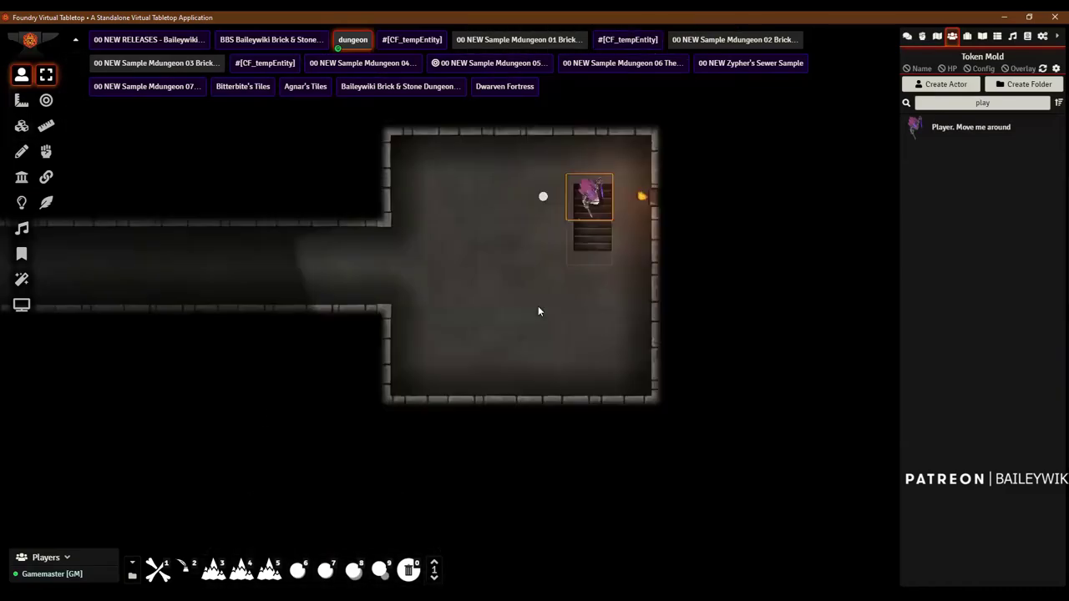
key(Left)
key(Left)
key(Left)
key(Down)
key(Down)
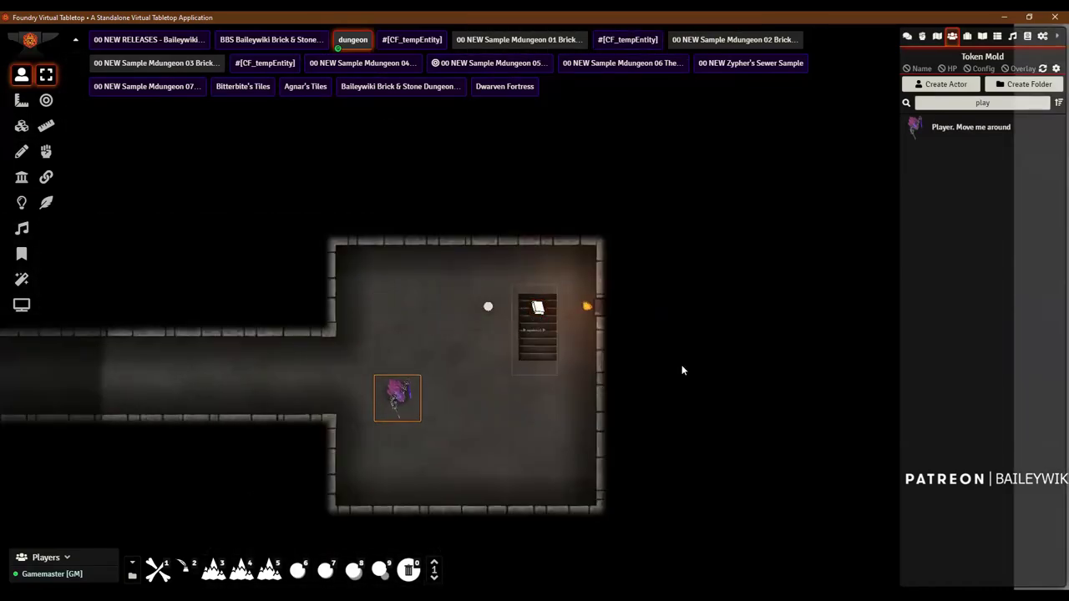
click(682, 369)
scroll(355, 359, down, 3)
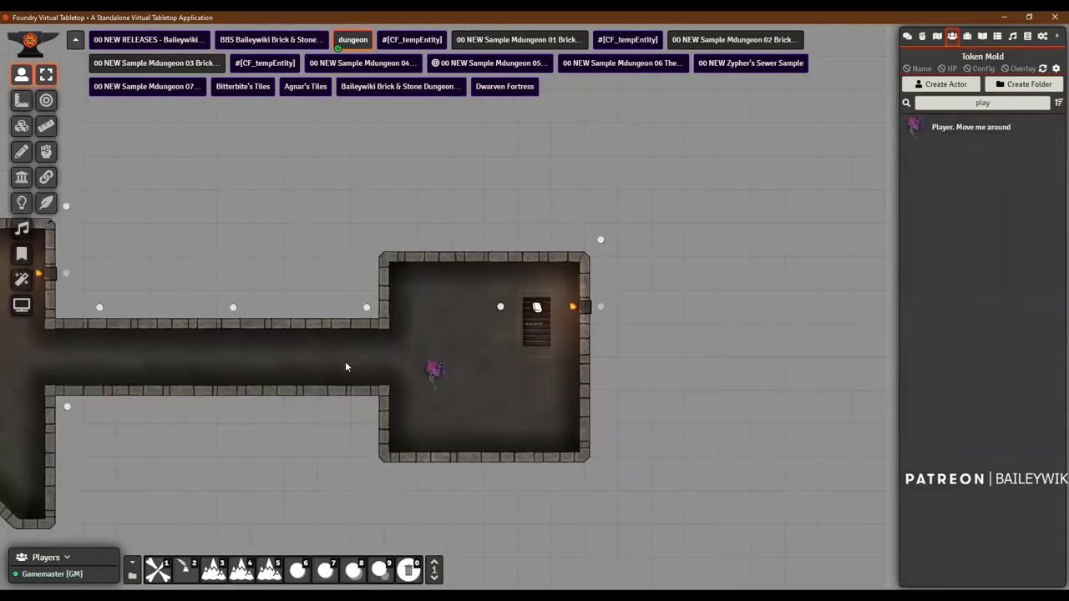
Step: In Tile Controls, send the connector tile to the back
scroll(345, 367, down, 1)
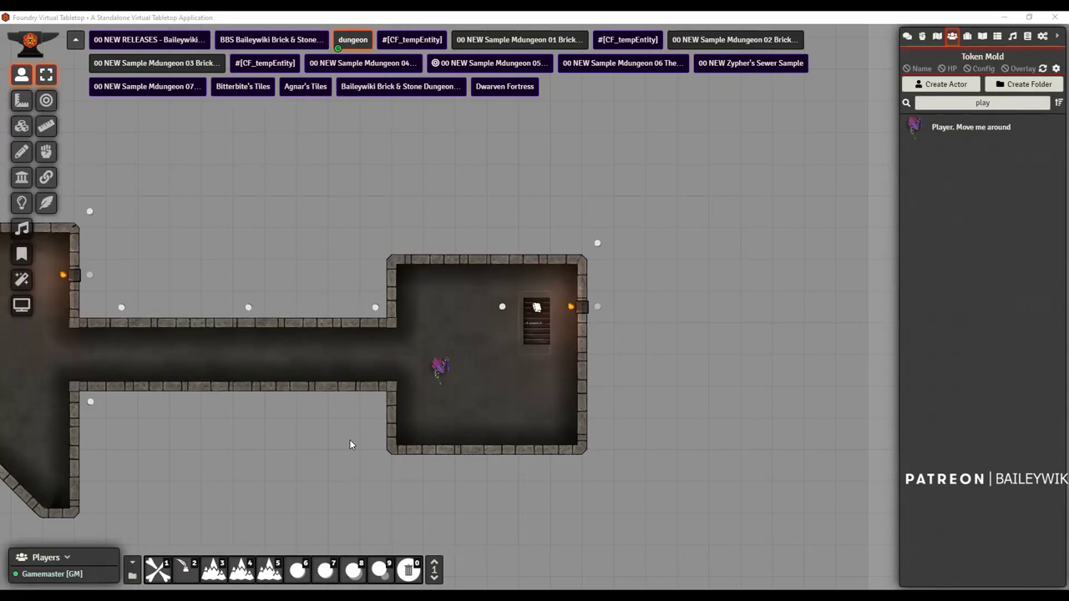
scroll(349, 442, down, 2)
scroll(349, 442, up, 6)
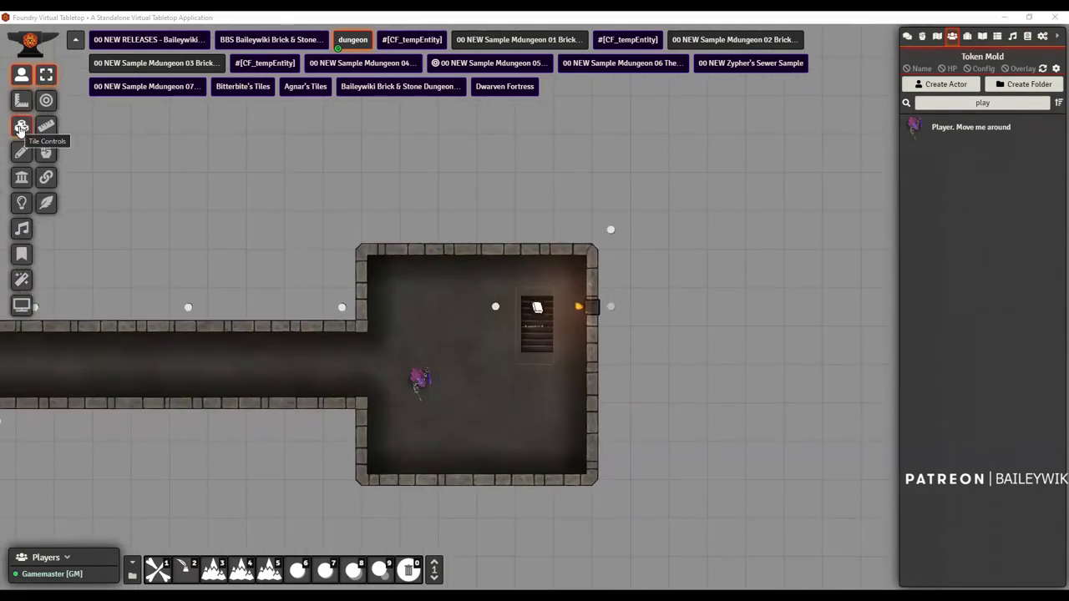
click(22, 125)
click(157, 569)
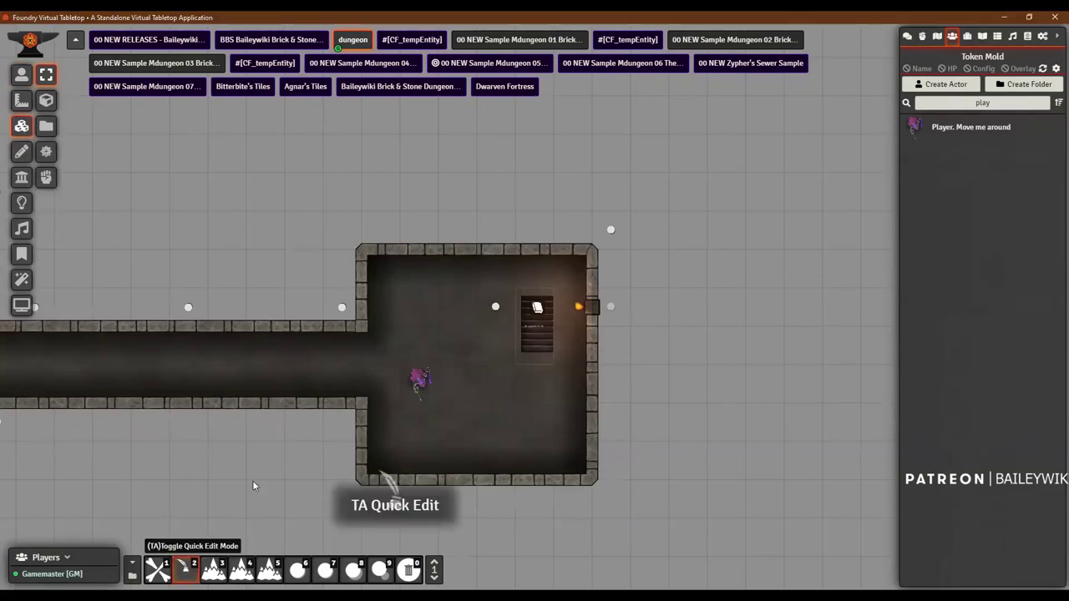
right_click(336, 375)
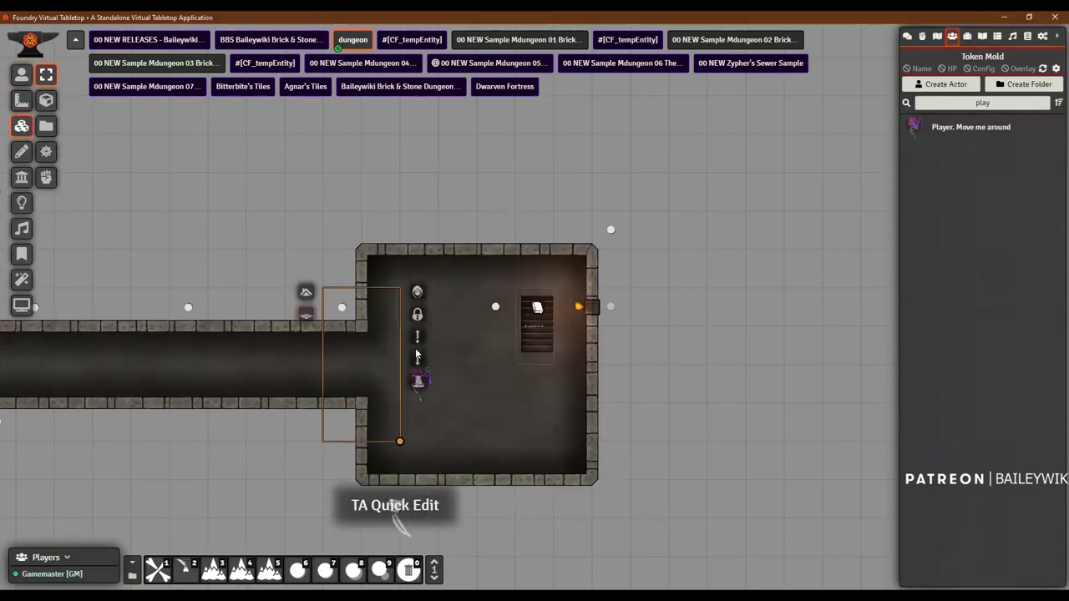
click(418, 359)
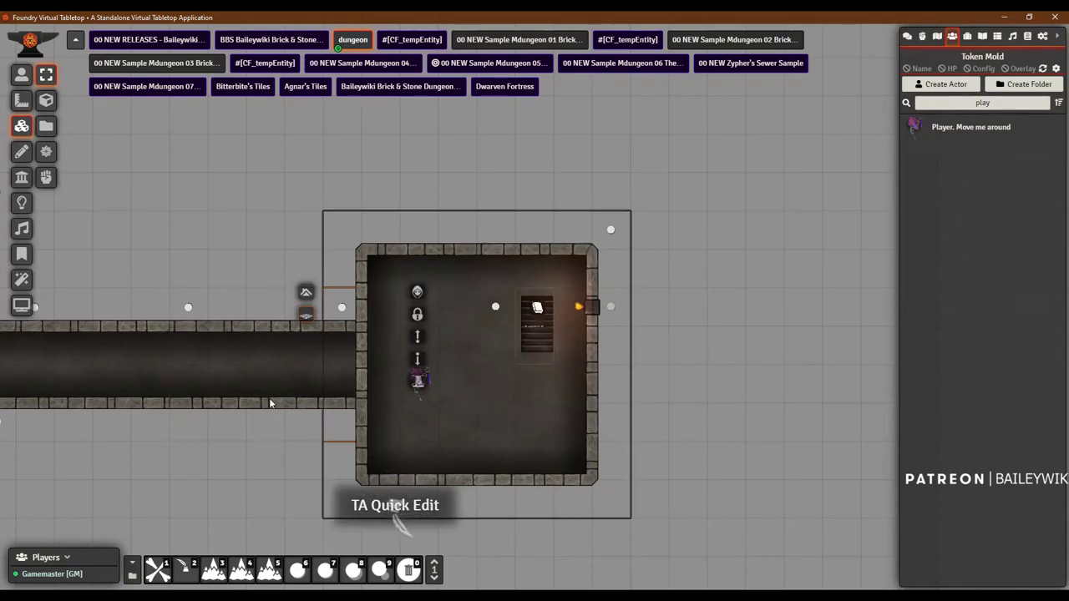
Step: Send the rectangular room tile behind the corridor, then return to token editing
click(515, 404)
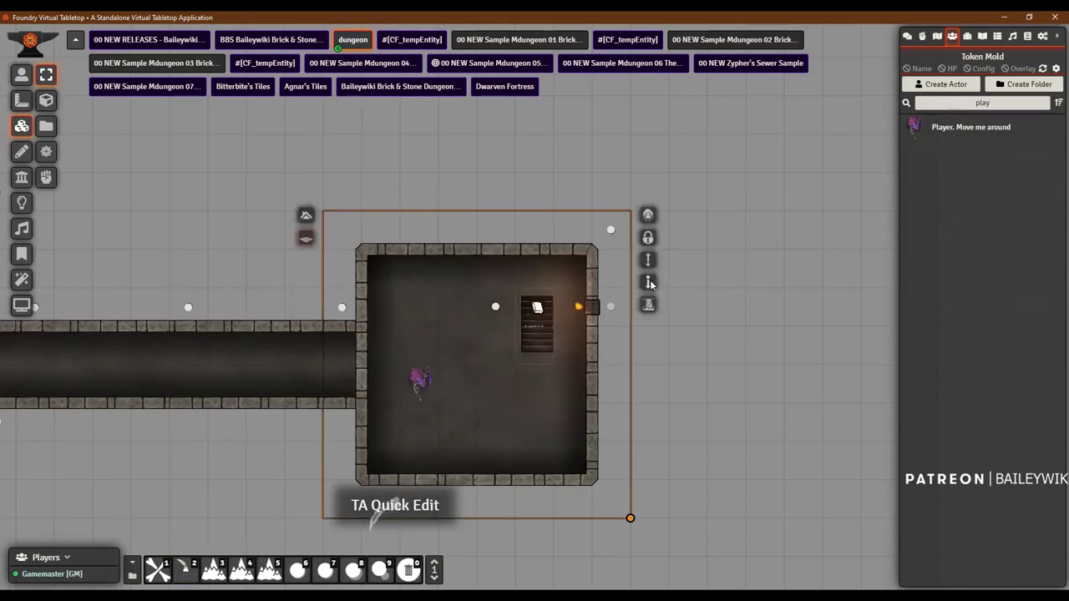
click(651, 284)
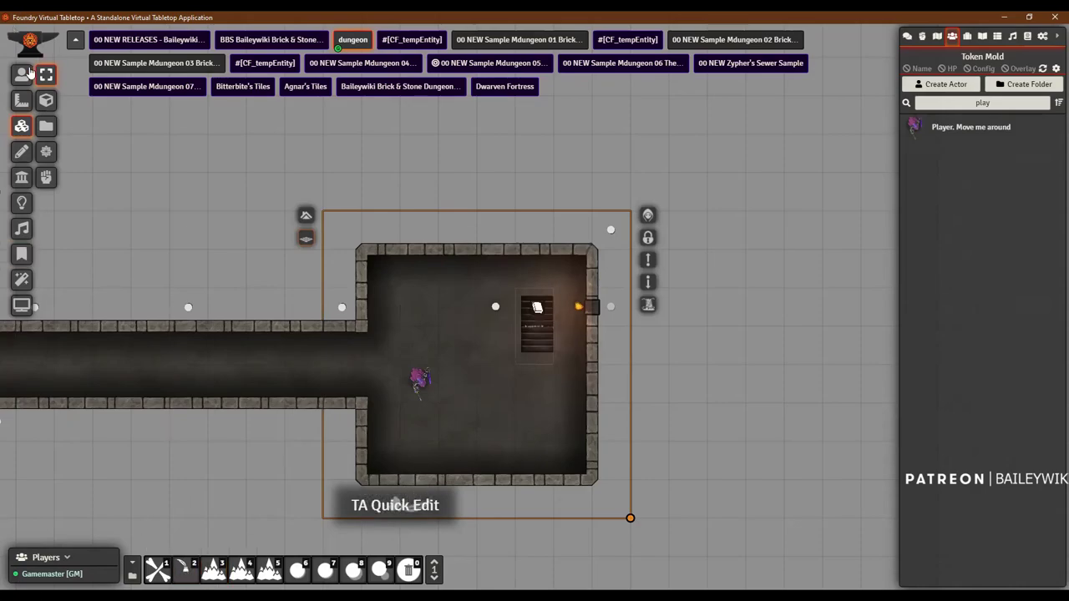
click(187, 578)
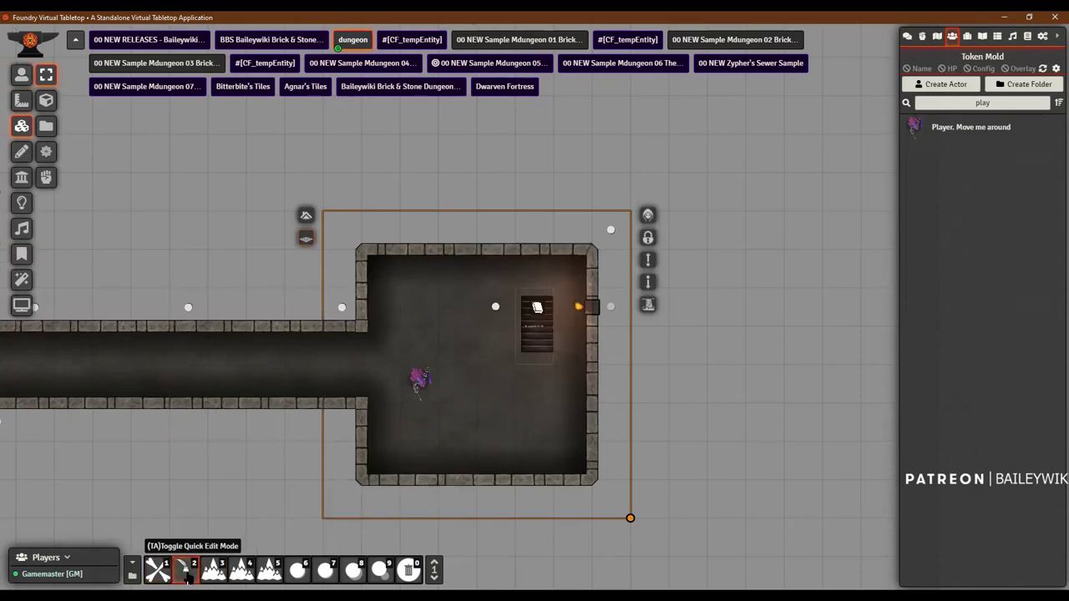
click(187, 578)
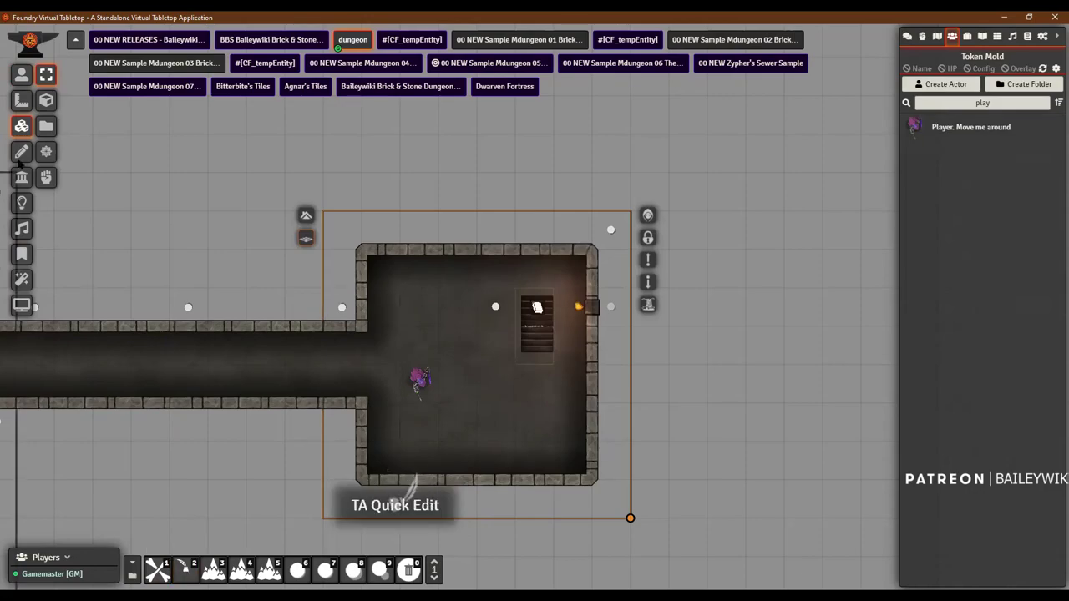
click(22, 76)
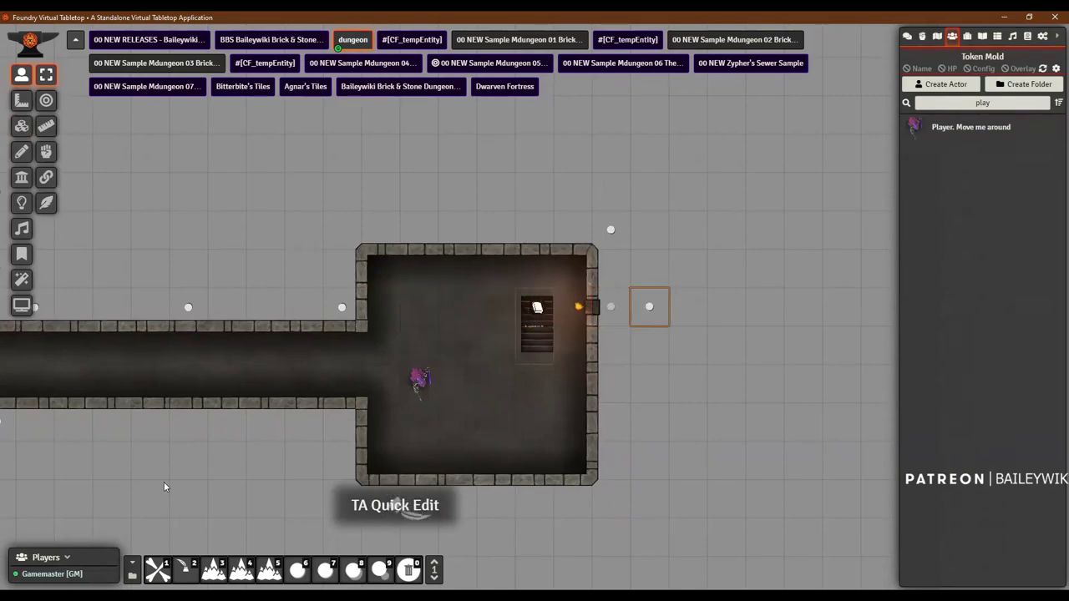
Step: Pan to the circular room and drag the stair token just outside its right wall
drag(204, 486, 585, 390)
key(Left)
key(Left)
key(Down)
key(Down)
key(Down)
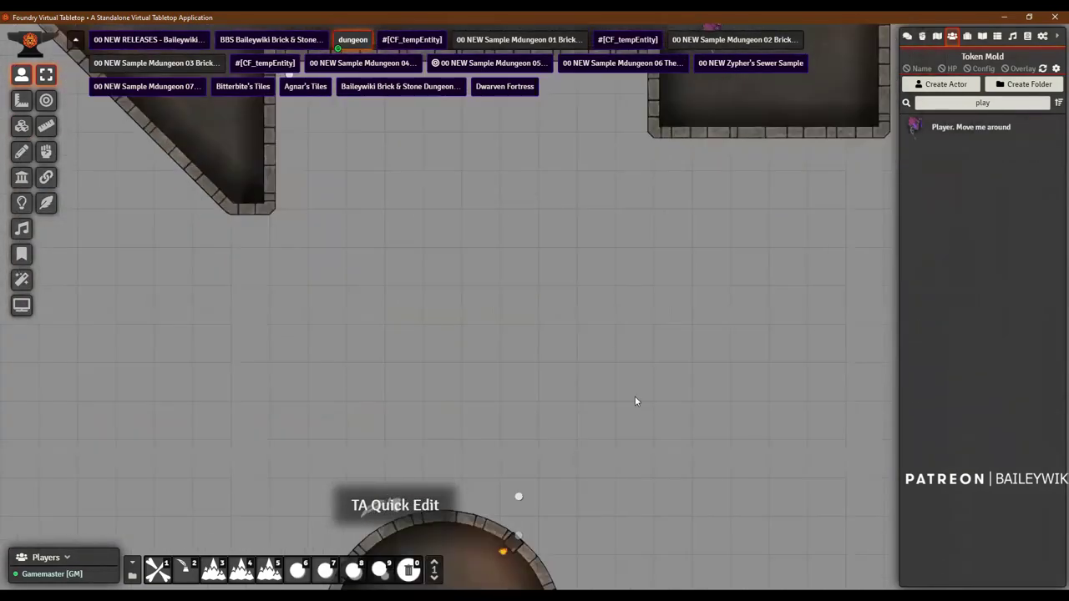
key(Down)
key(Down)
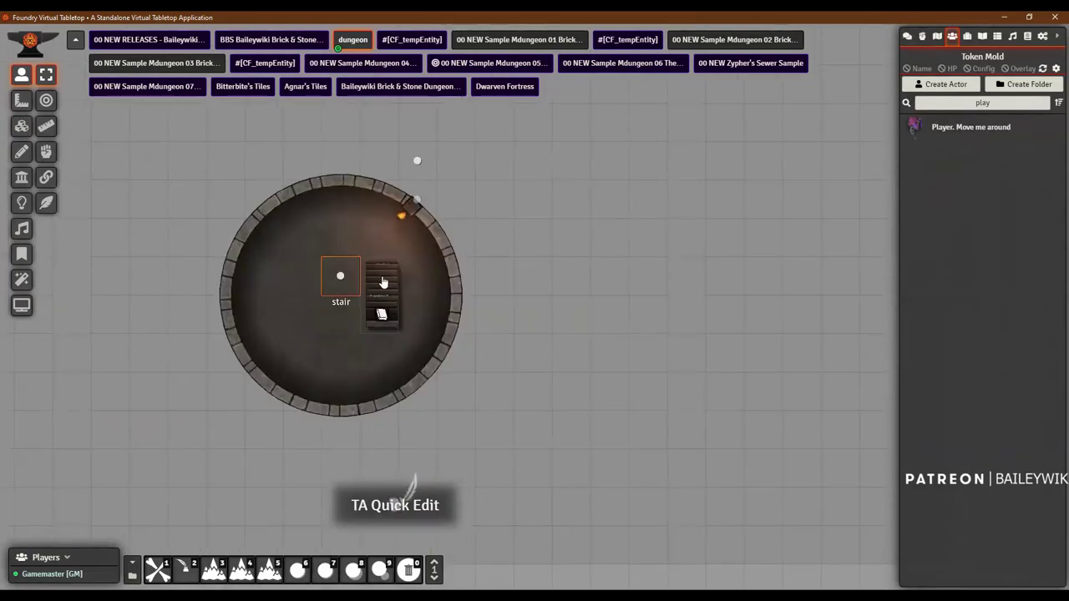
drag(495, 278, 493, 276)
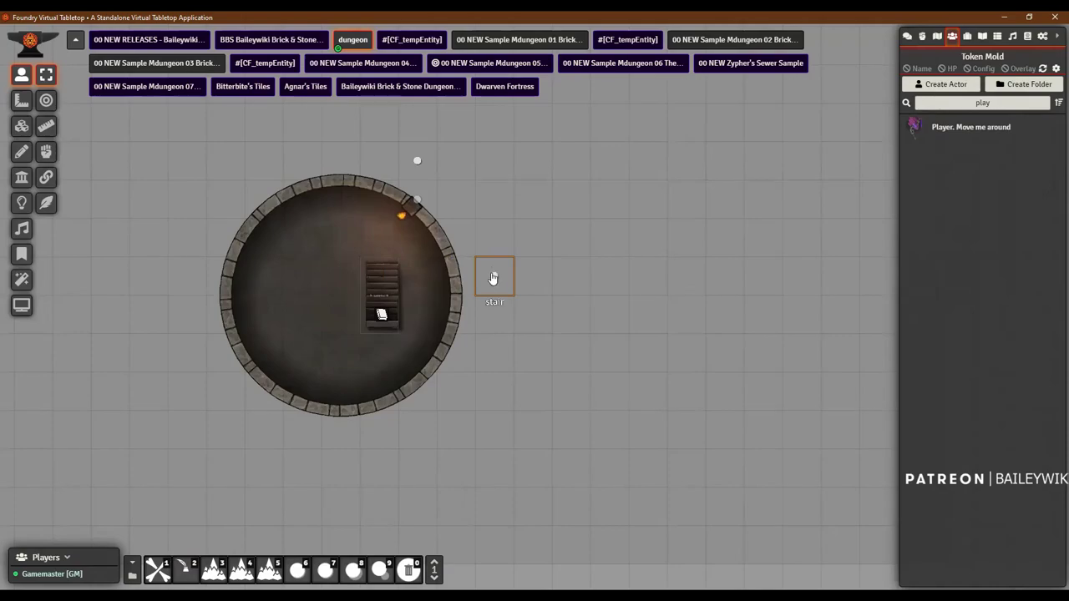
drag(565, 273, 492, 282)
scroll(567, 216, down, 4)
scroll(541, 263, up, 7)
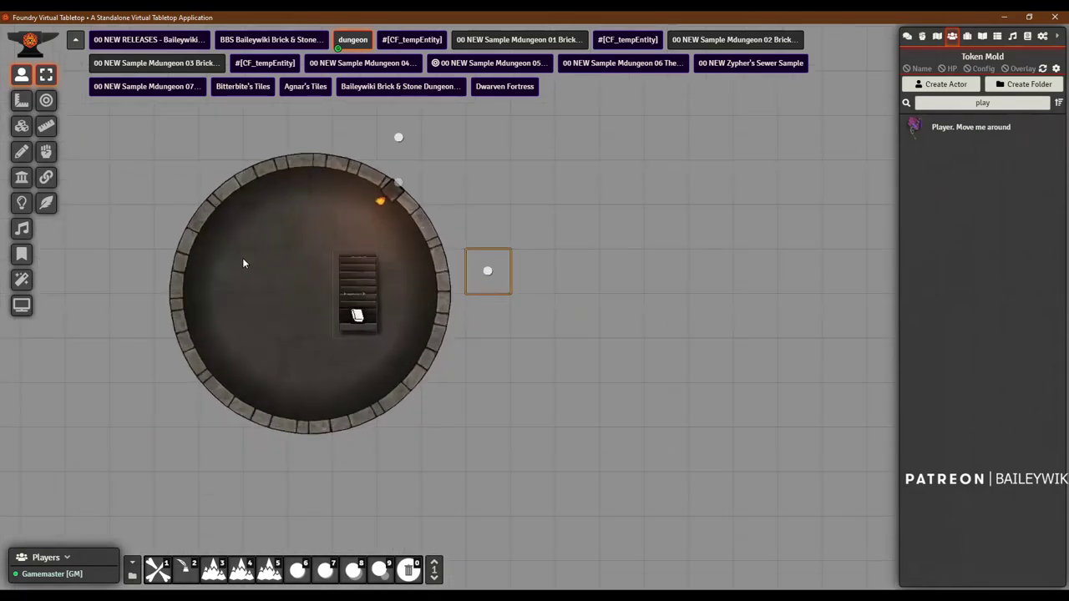
scroll(522, 191, down, 2)
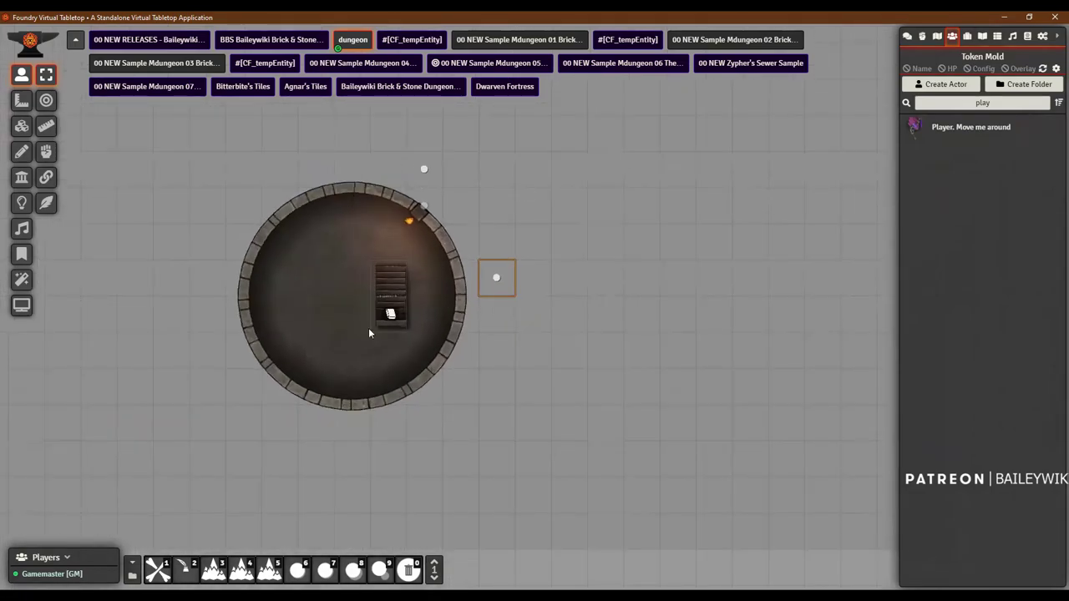
scroll(616, 200, down, 3)
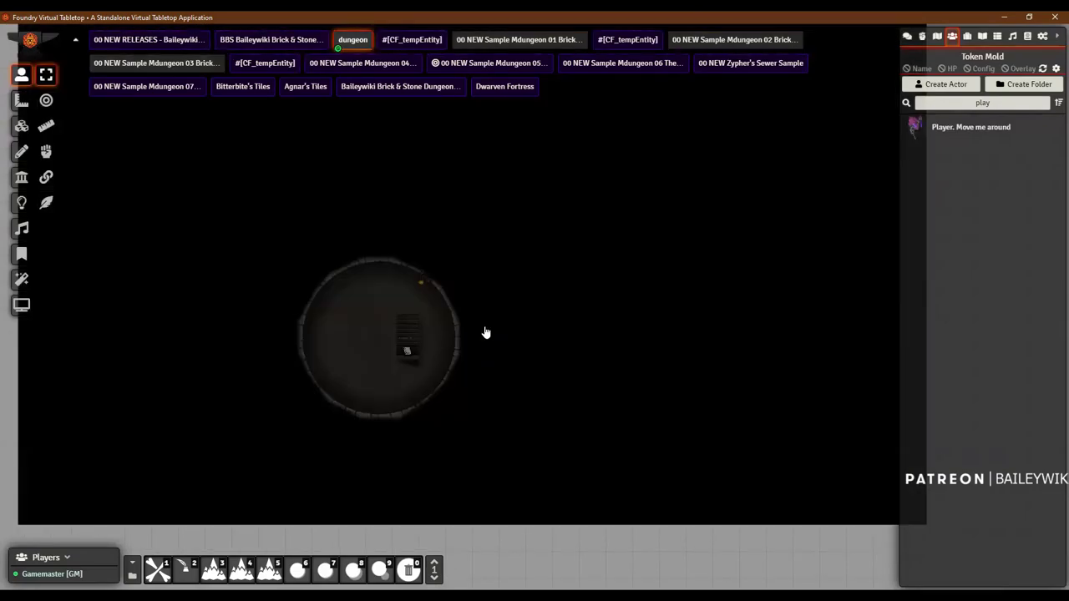
Step: Toggle the visibility of the token beside the circular room from its Token HUD
right_click(485, 332)
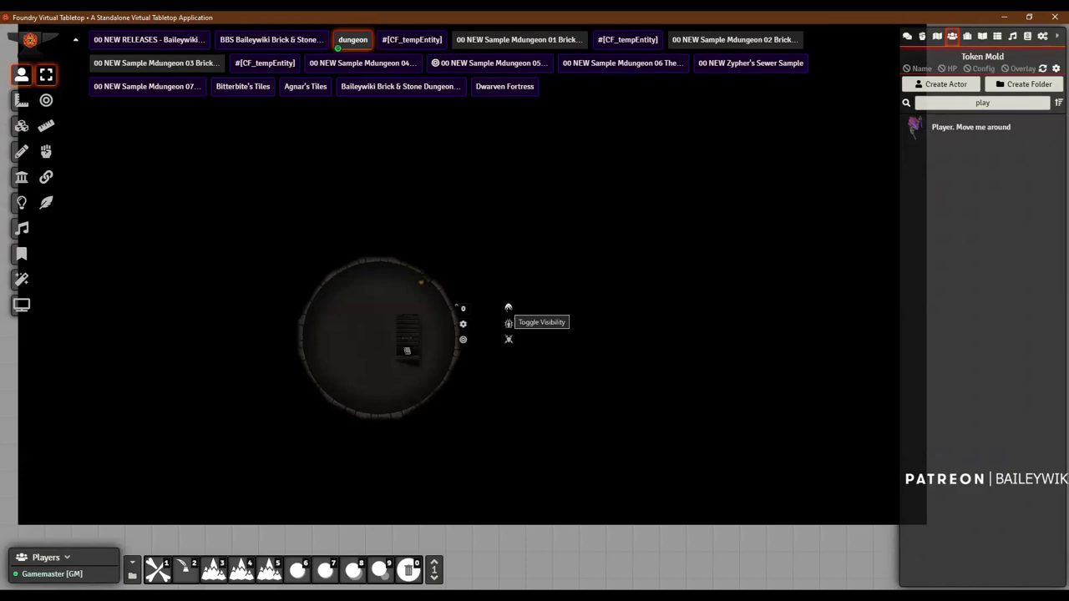
click(507, 310)
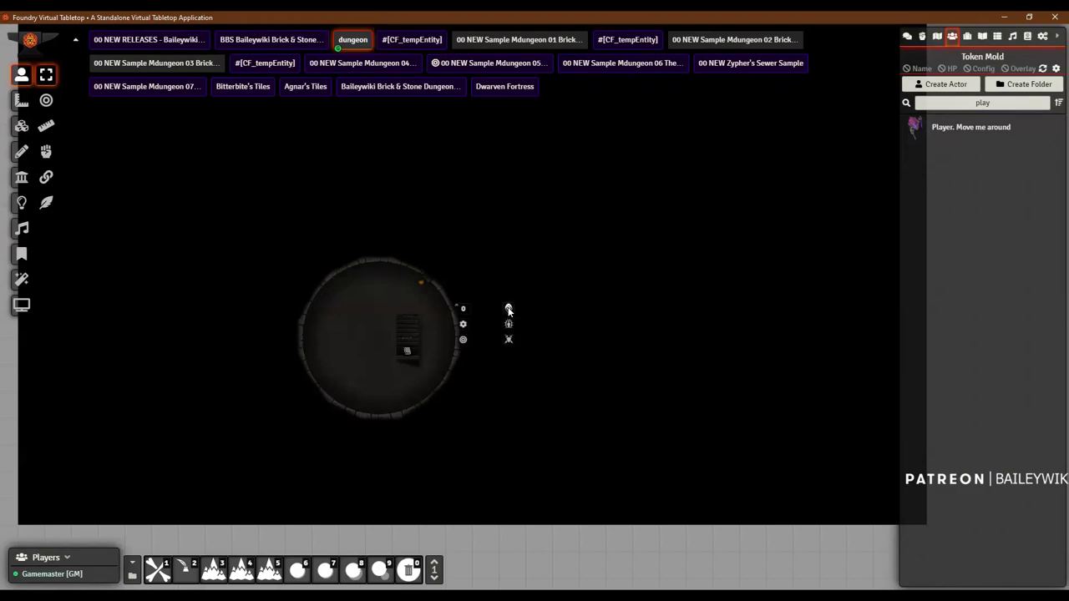
click(548, 277)
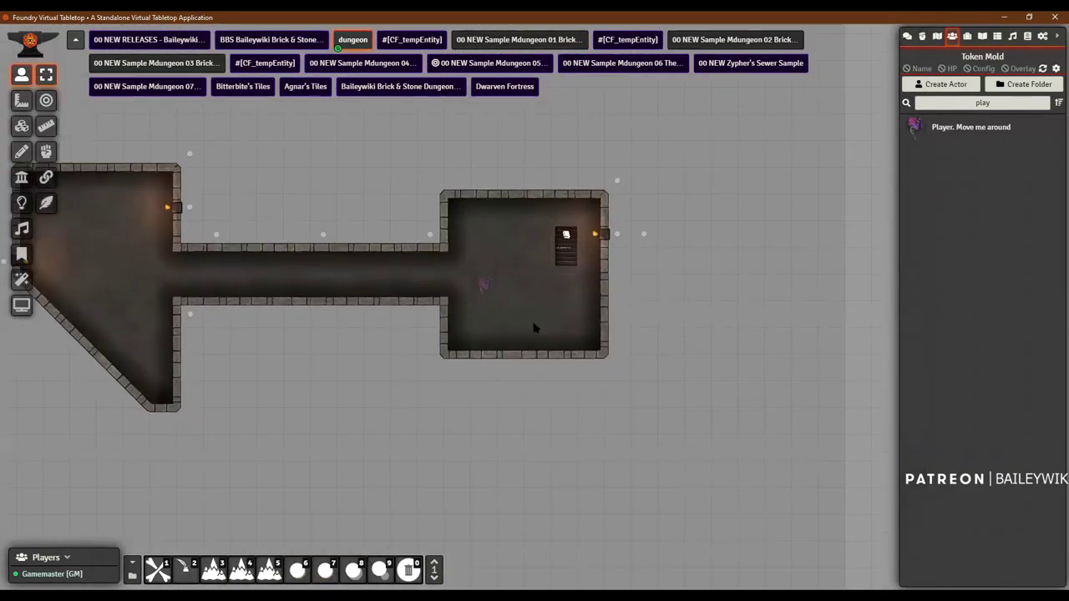
Step: Select the player token to preview its vision, then deselect to restore the lit map
right_click(482, 287)
click(501, 272)
right_click(493, 296)
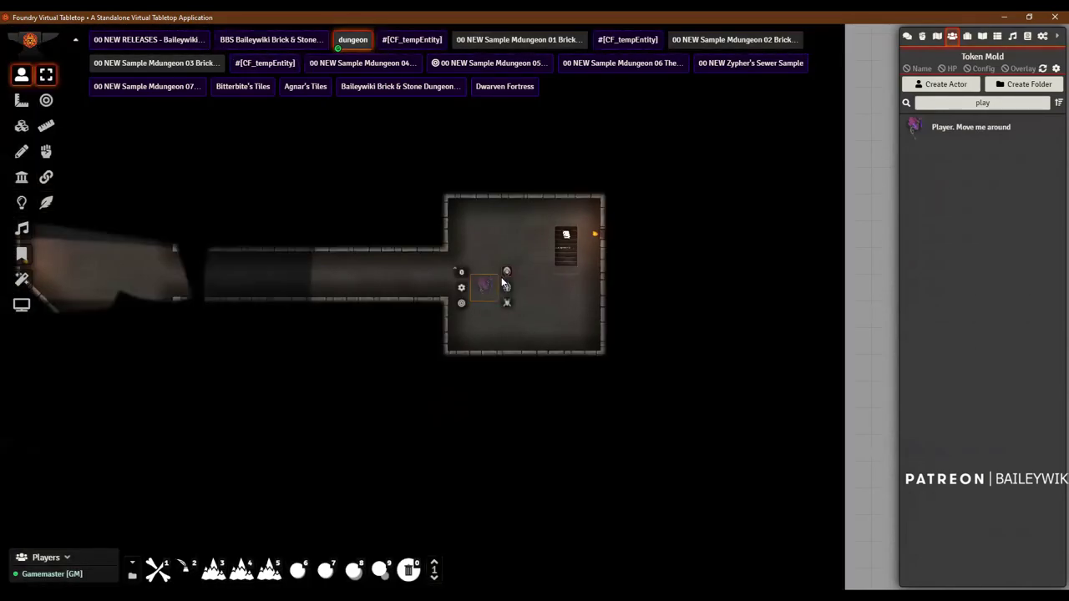
click(430, 415)
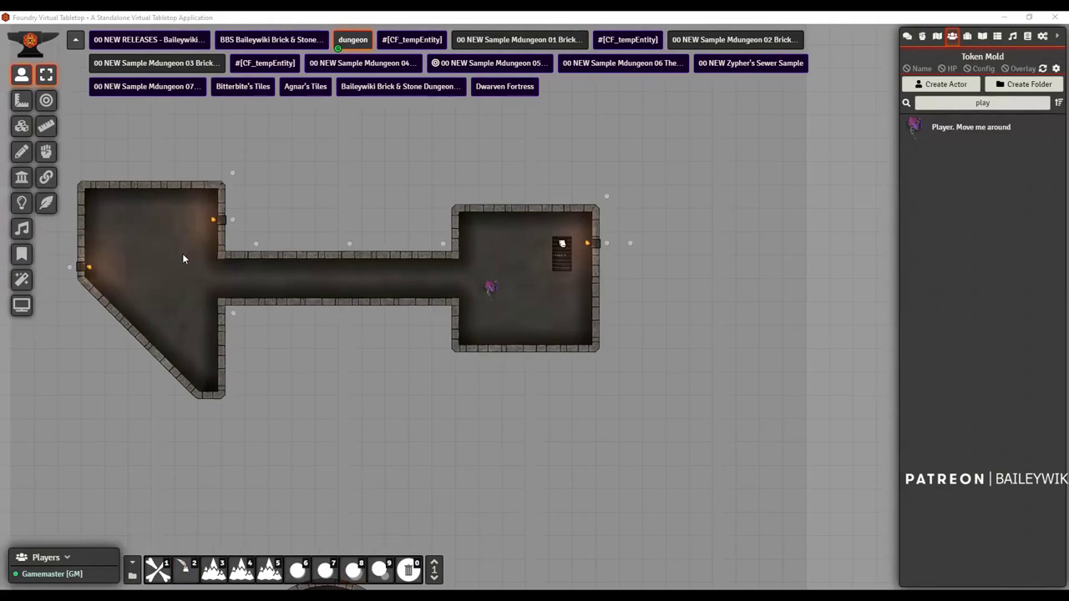
Step: Change the left room's torch light colour to green #7df549 and update the light source
scroll(182, 253, up, 10)
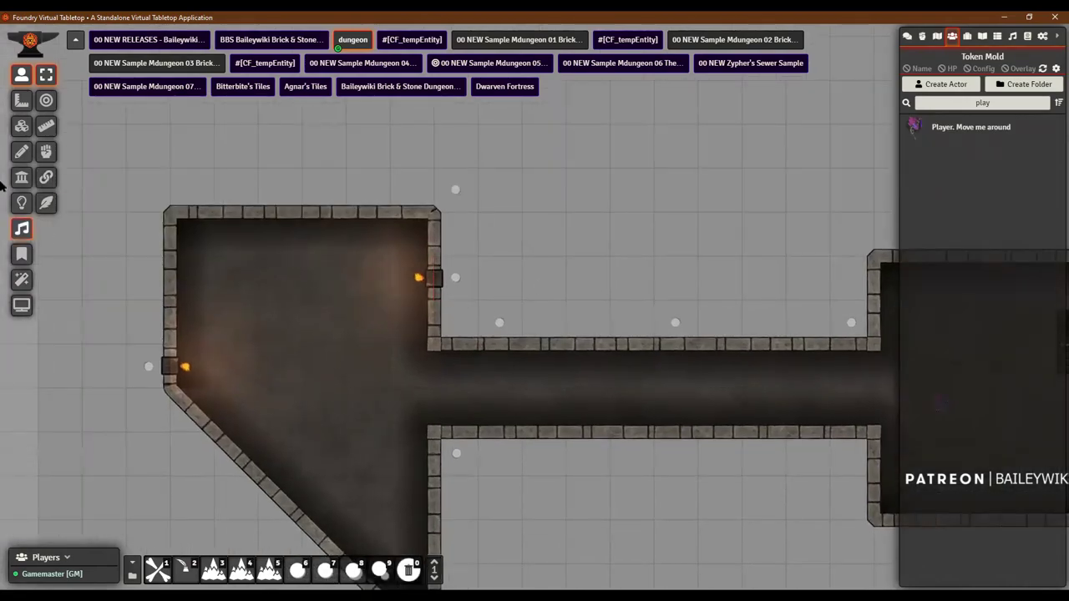
click(183, 570)
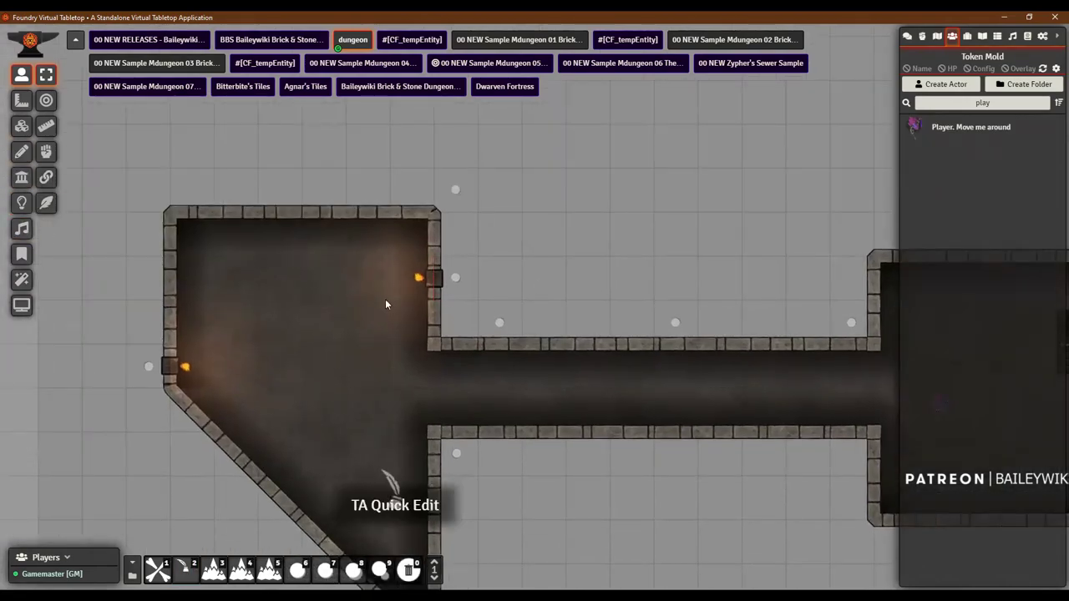
click(22, 202)
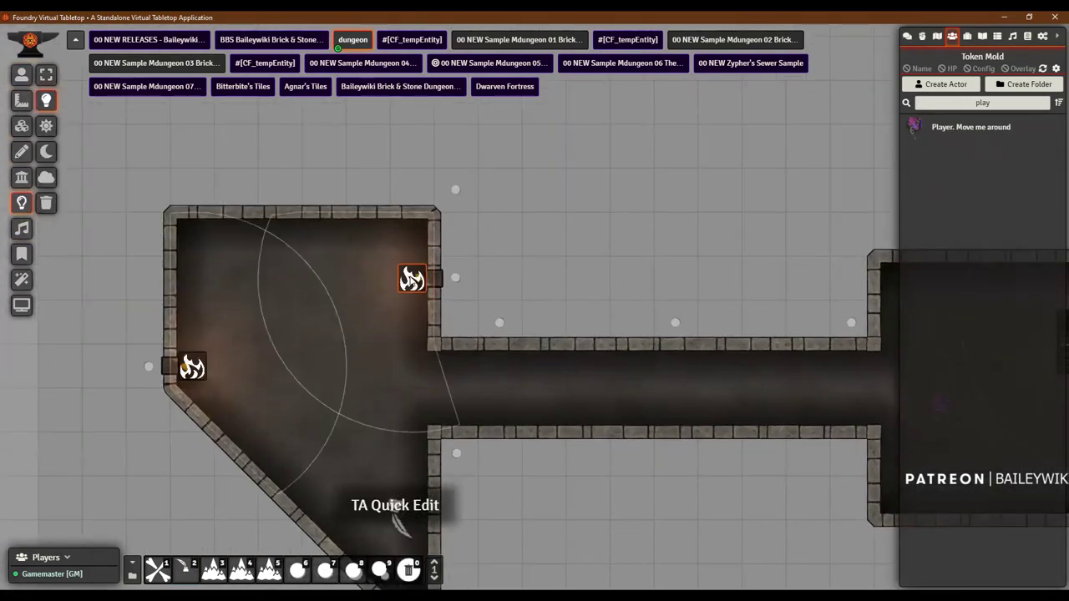
double_click(412, 279)
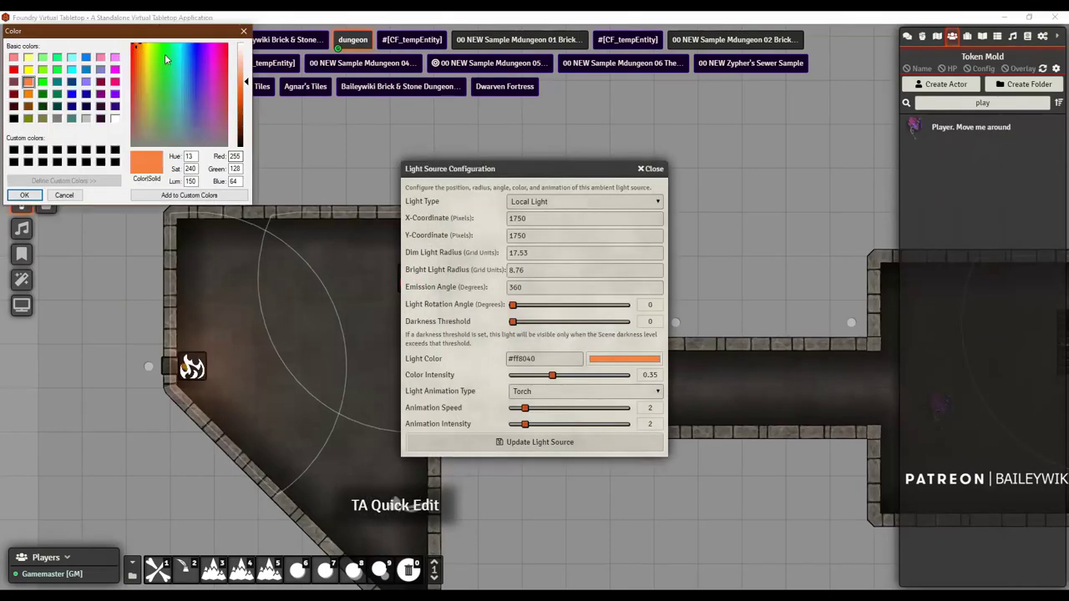
click(158, 53)
click(32, 196)
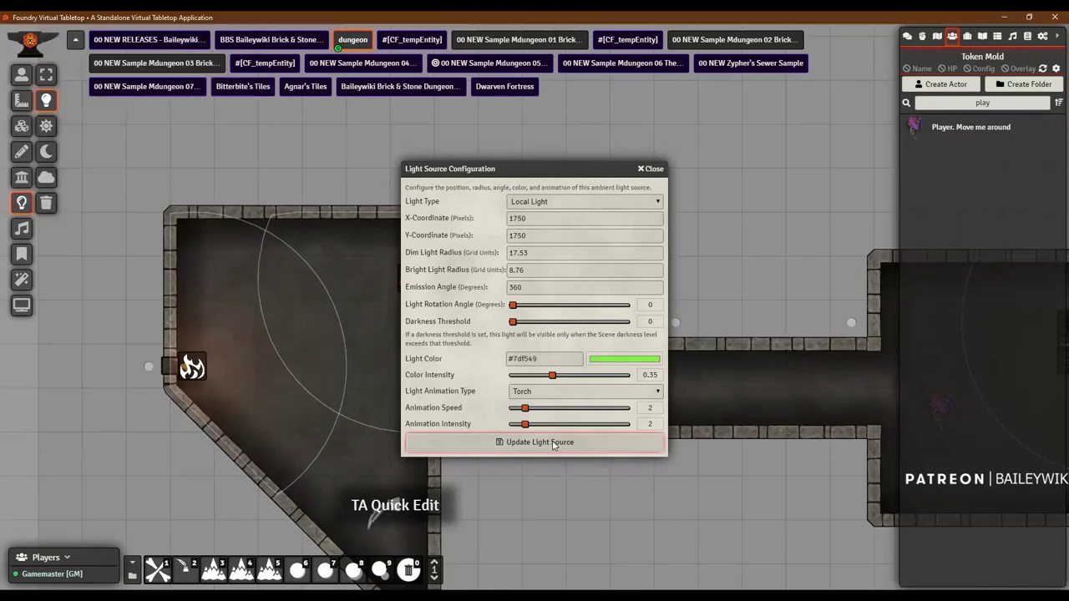
click(539, 442)
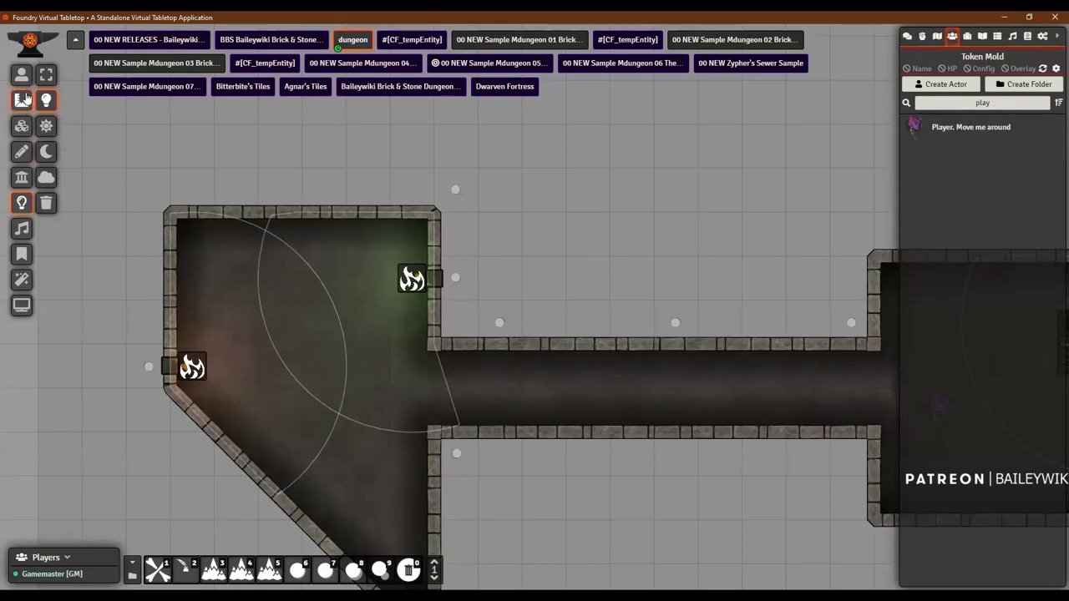
click(22, 75)
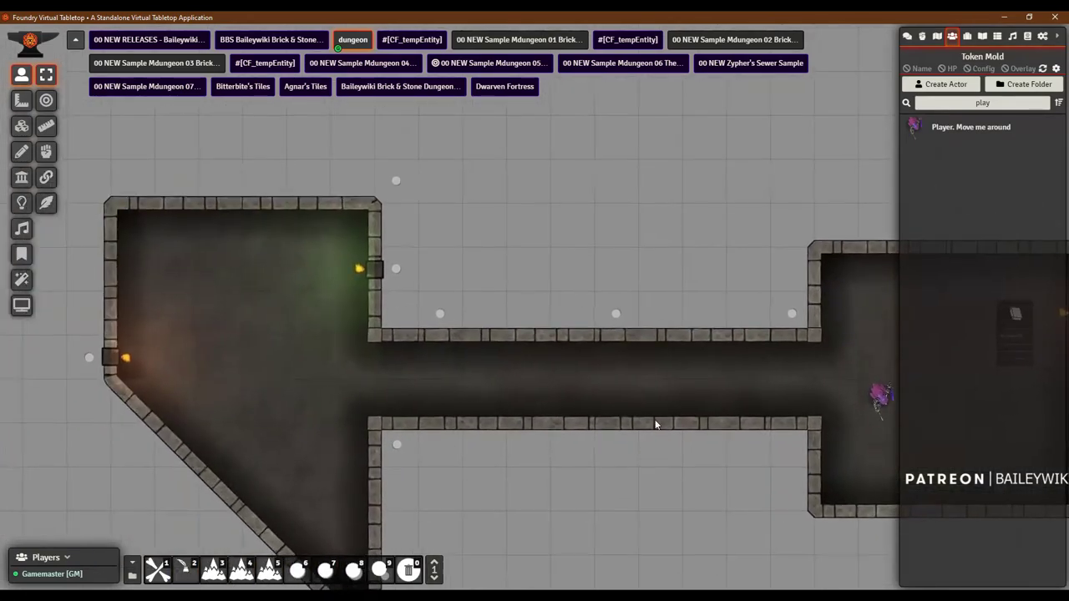
Step: Set a light green Colorize tint in FXMaster Filter Effects and save it to the scene
scroll(587, 406, down, 7)
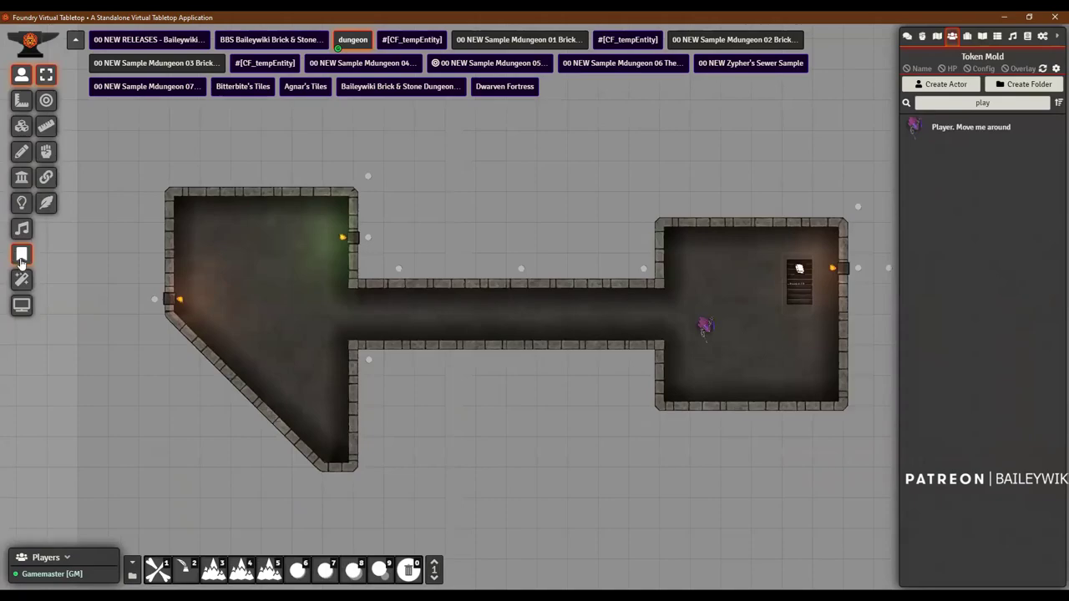
click(19, 282)
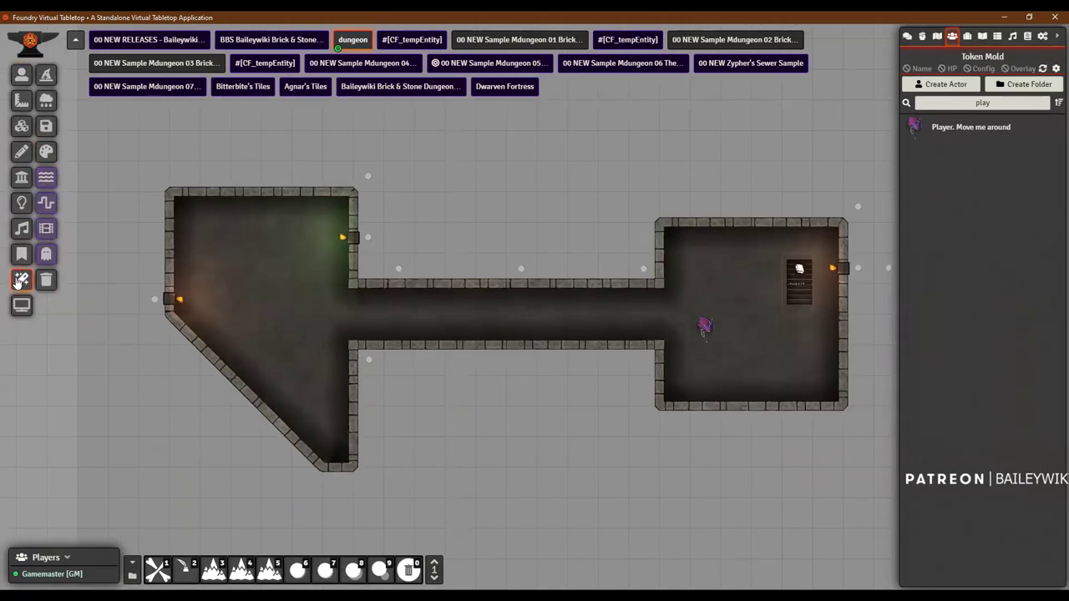
click(46, 151)
click(541, 316)
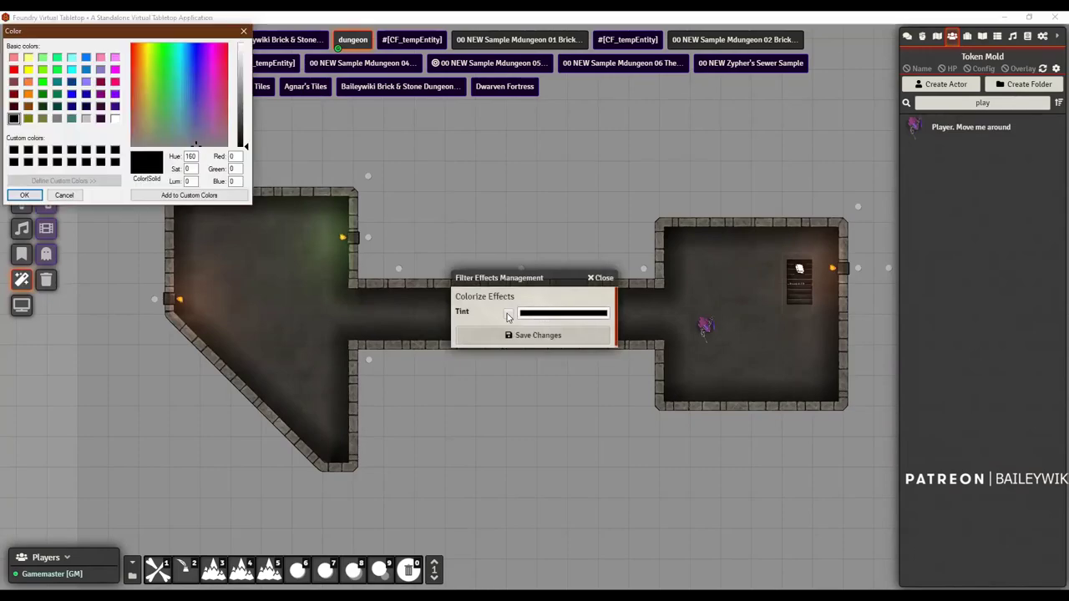
mouse_move(143, 69)
mouse_down()
mouse_move(134, 64)
mouse_move(166, 56)
mouse_up()
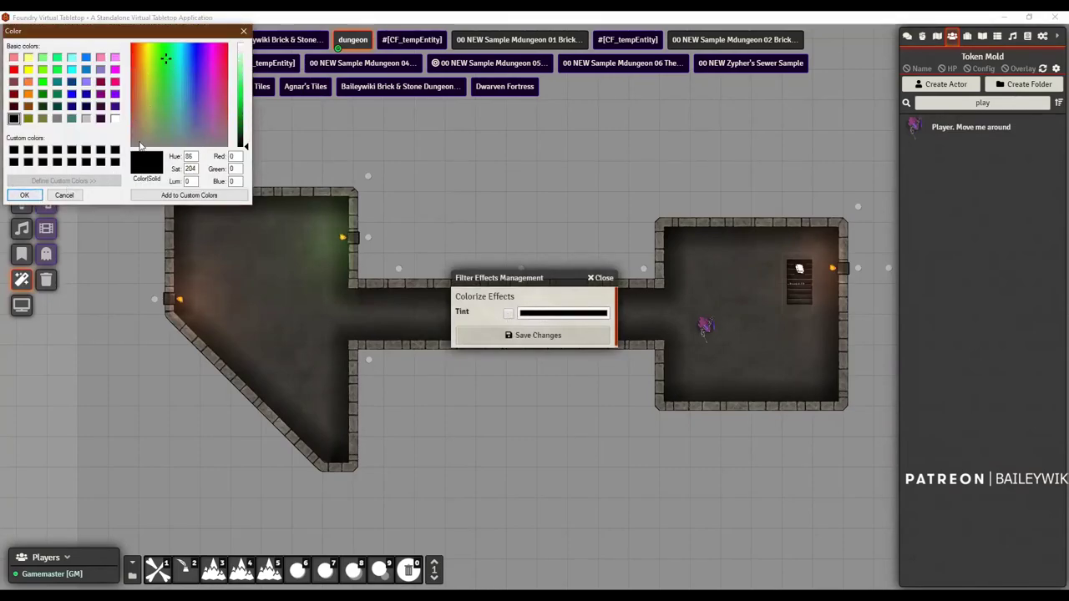
drag(243, 96, 242, 79)
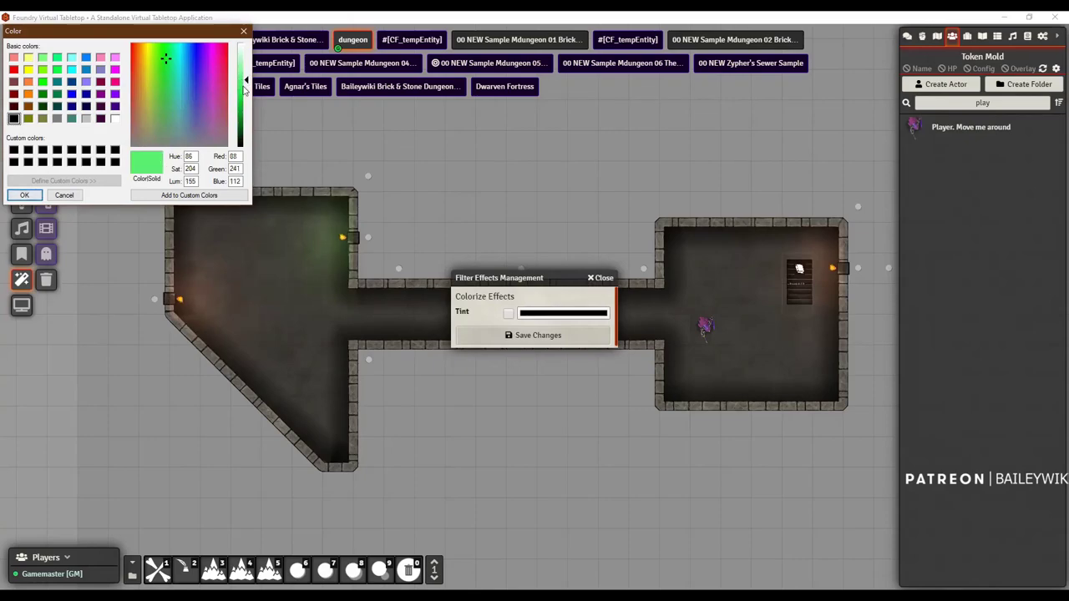
click(24, 194)
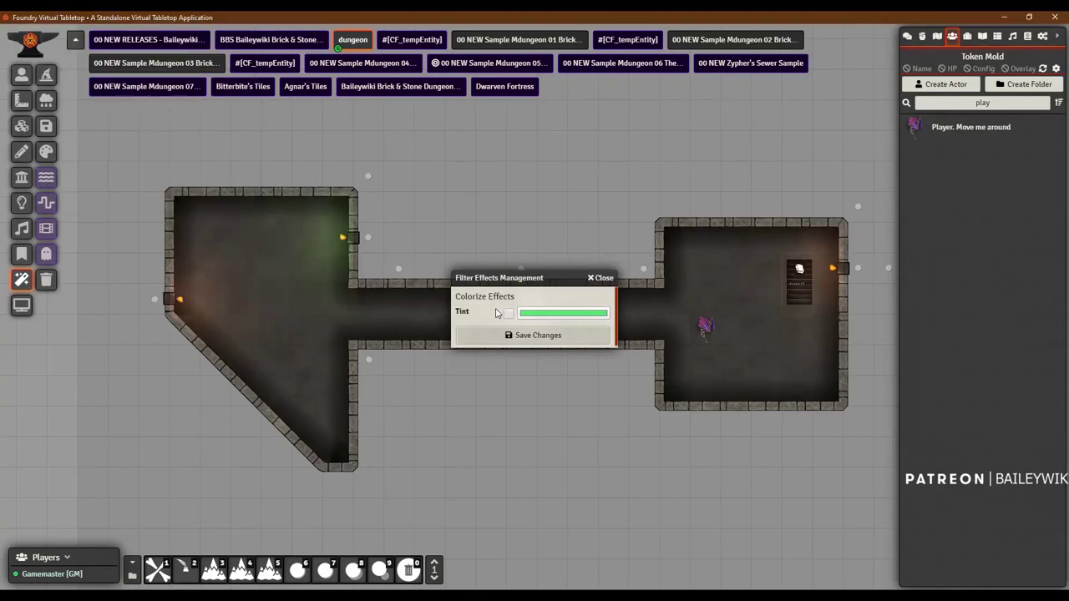
click(536, 335)
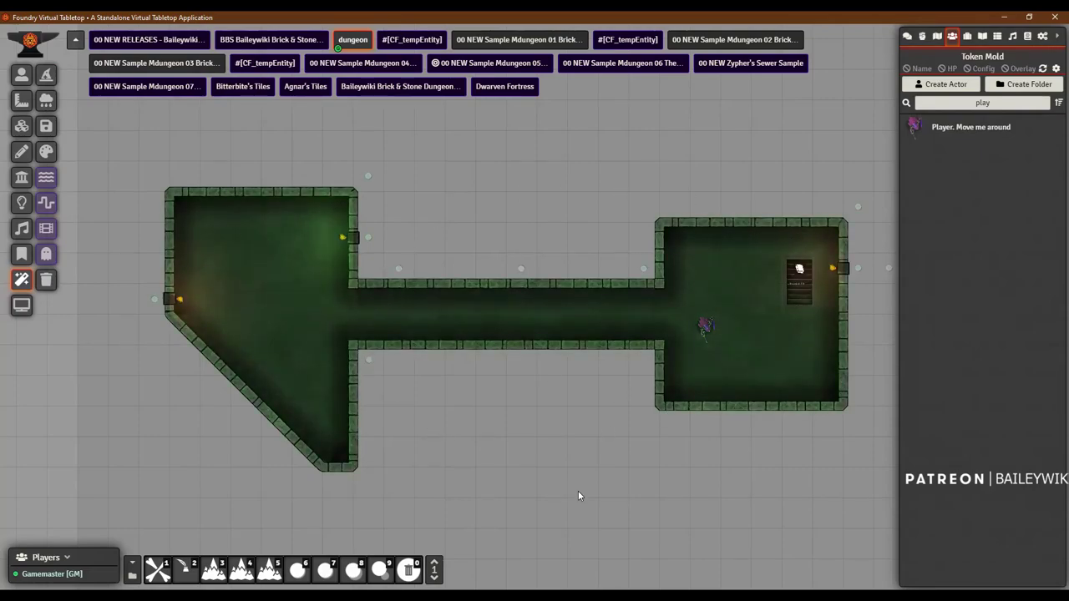
Step: Pan and zoom across the map to check the green tint over both rooms and the corridor
mouse_move(578, 495)
mouse_down()
mouse_move(588, 458)
mouse_move(518, 248)
mouse_move(518, 173)
mouse_up()
mouse_move(602, 381)
mouse_down()
mouse_move(654, 190)
mouse_move(665, 264)
mouse_up()
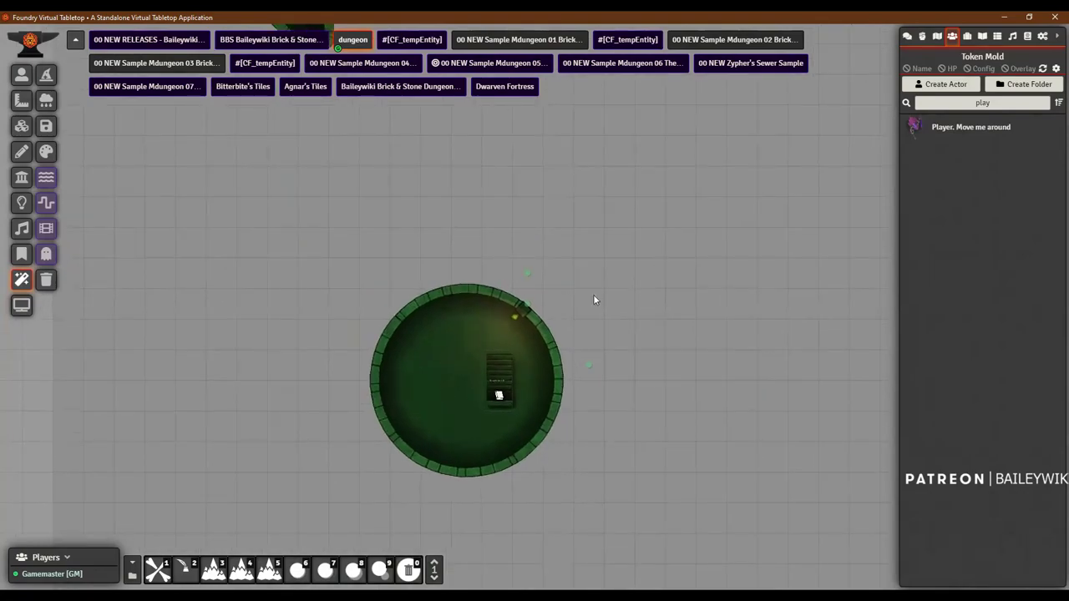
mouse_move(645, 197)
mouse_down()
mouse_move(694, 410)
mouse_move(668, 499)
mouse_up()
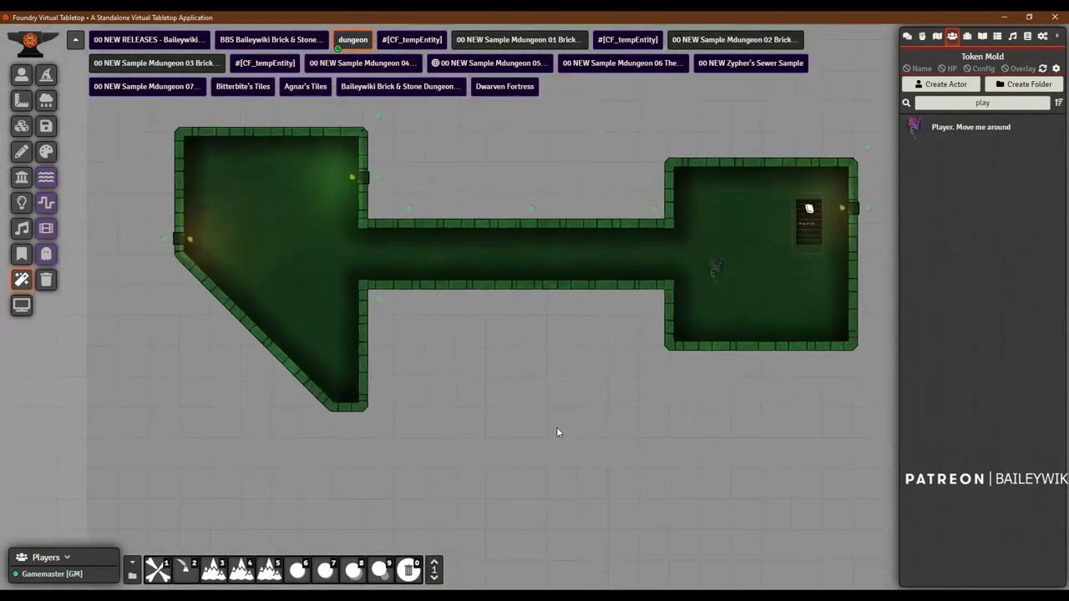
scroll(538, 345, up, 8)
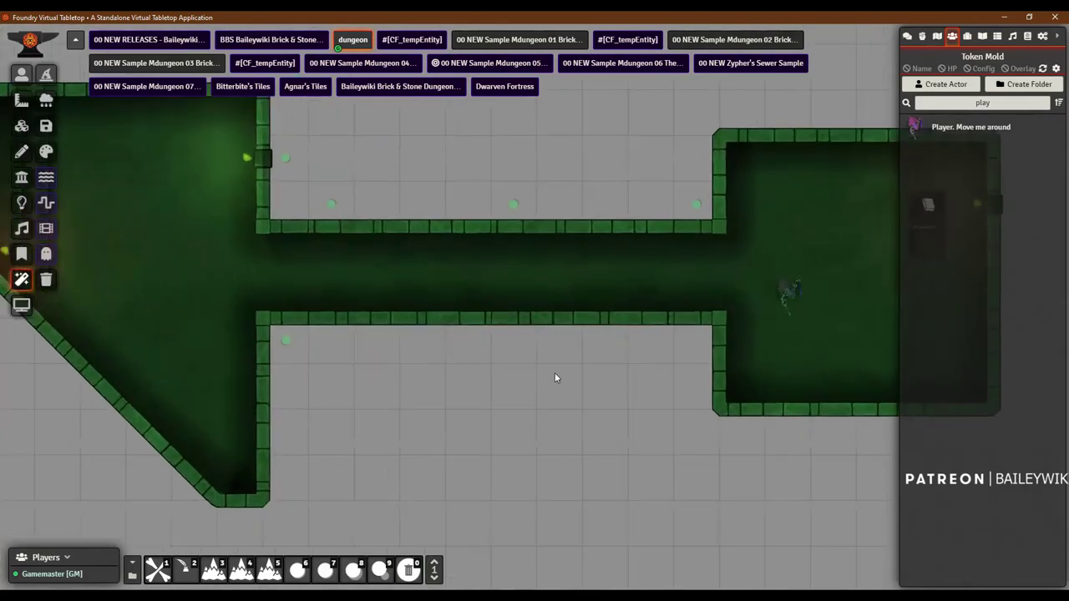
scroll(554, 373, down, 10)
scroll(556, 372, up, 2)
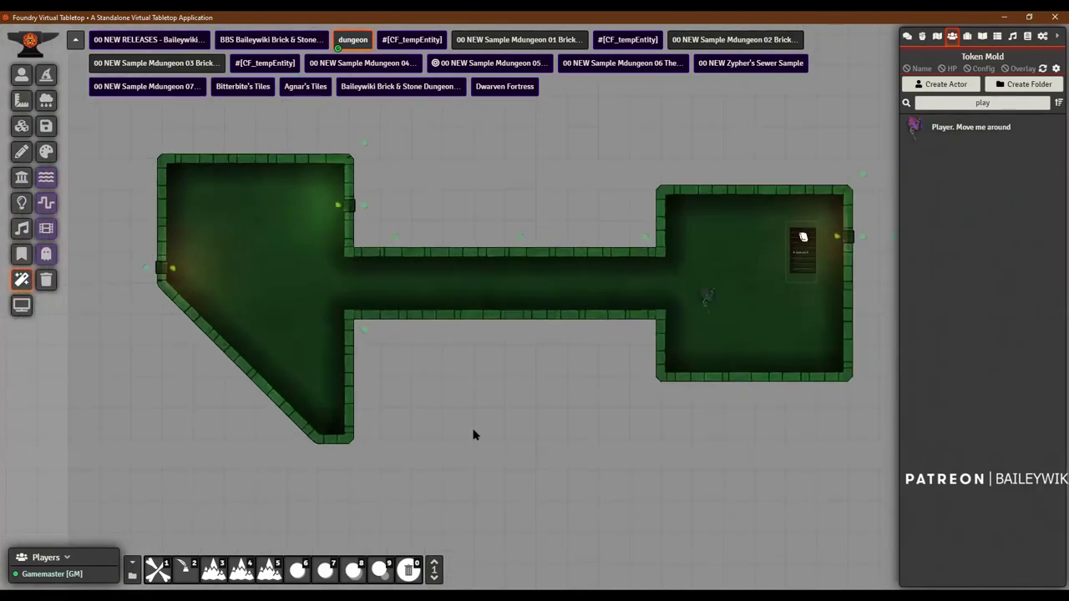
scroll(562, 376, down, 1)
scroll(635, 326, up, 2)
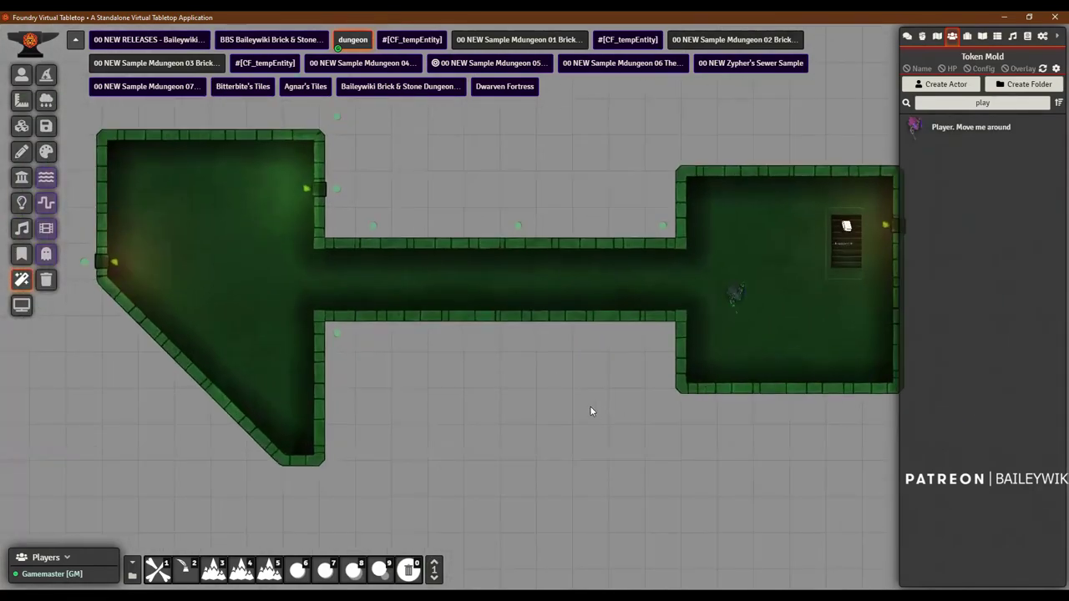
scroll(543, 392, down, 3)
key(Right)
key(Up)
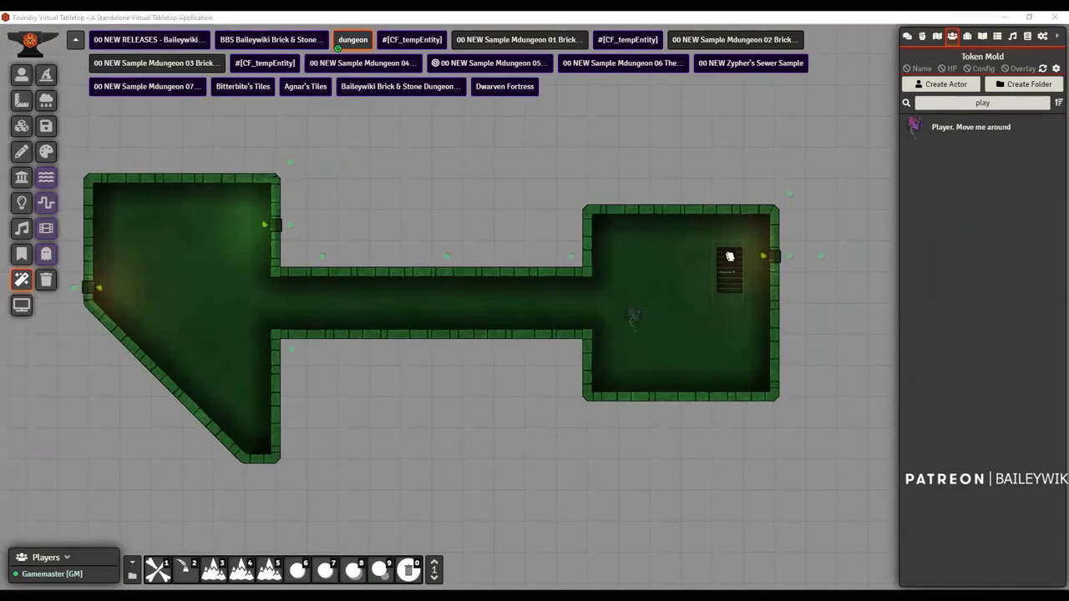
scroll(435, 425, down, 1)
Step: Search the actors for 'stair' and duplicate the DUNGEON StairsUp actor
scroll(376, 484, up, 2)
scroll(387, 480, down, 2)
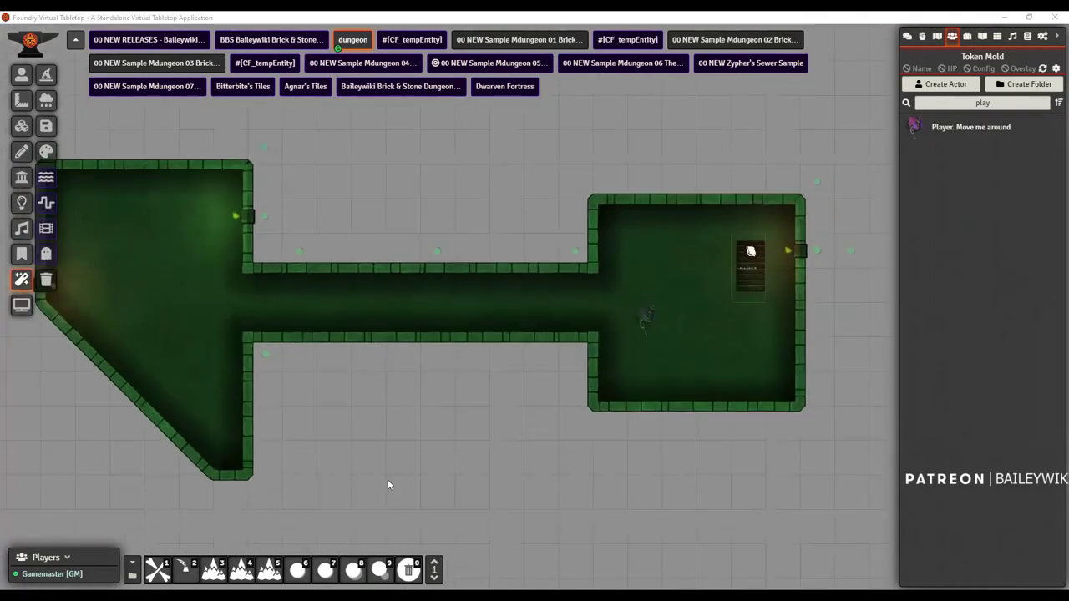
scroll(534, 455, up, 1)
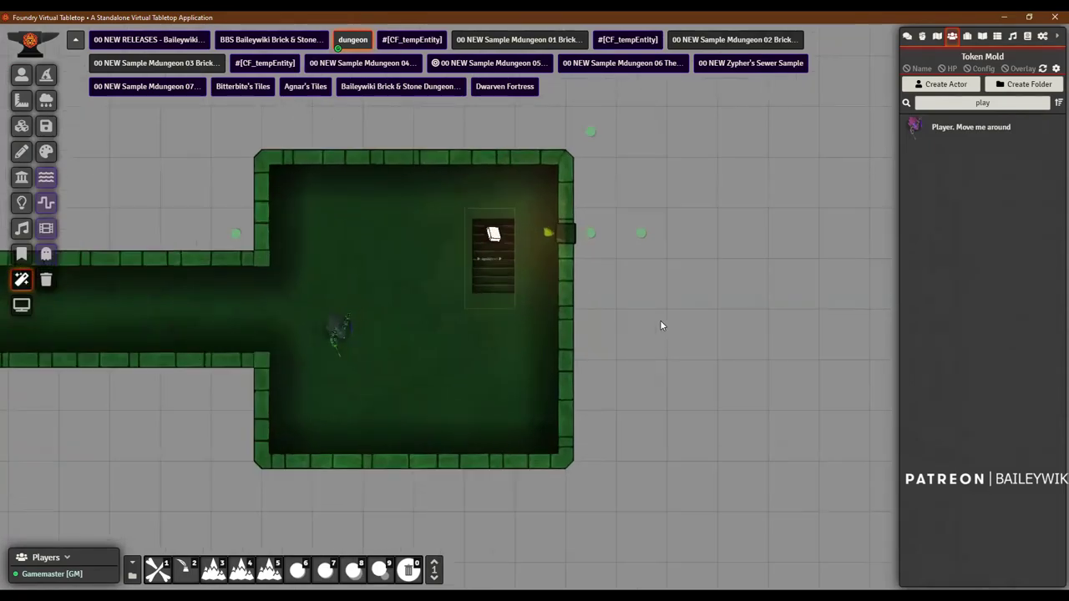
scroll(660, 325, up, 1)
key(ctrl+a)
text(stair)
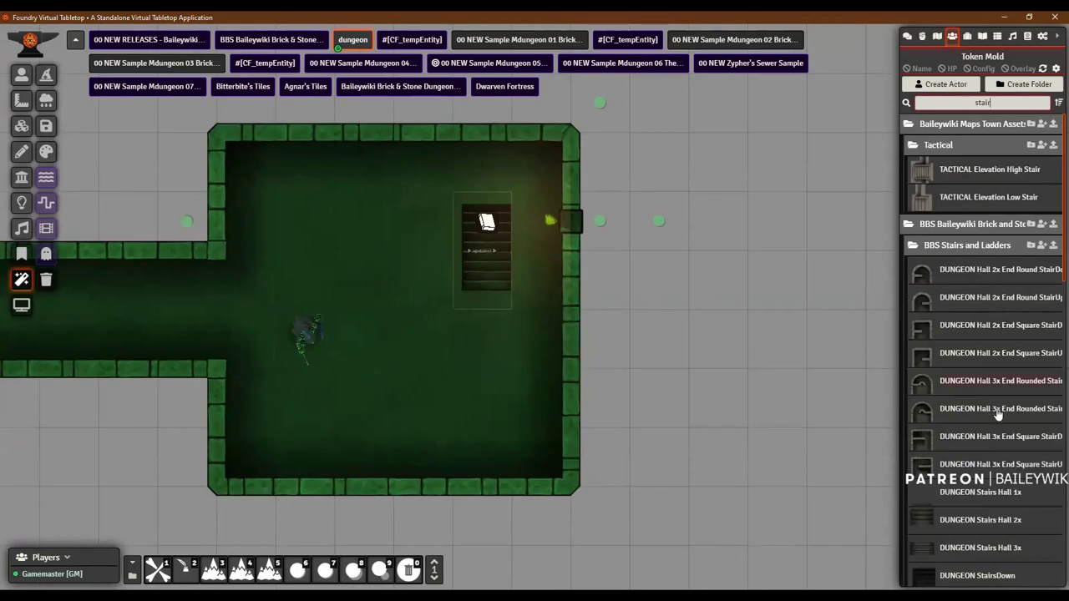
scroll(994, 376, down, 5)
scroll(969, 335, up, 2)
right_click(979, 332)
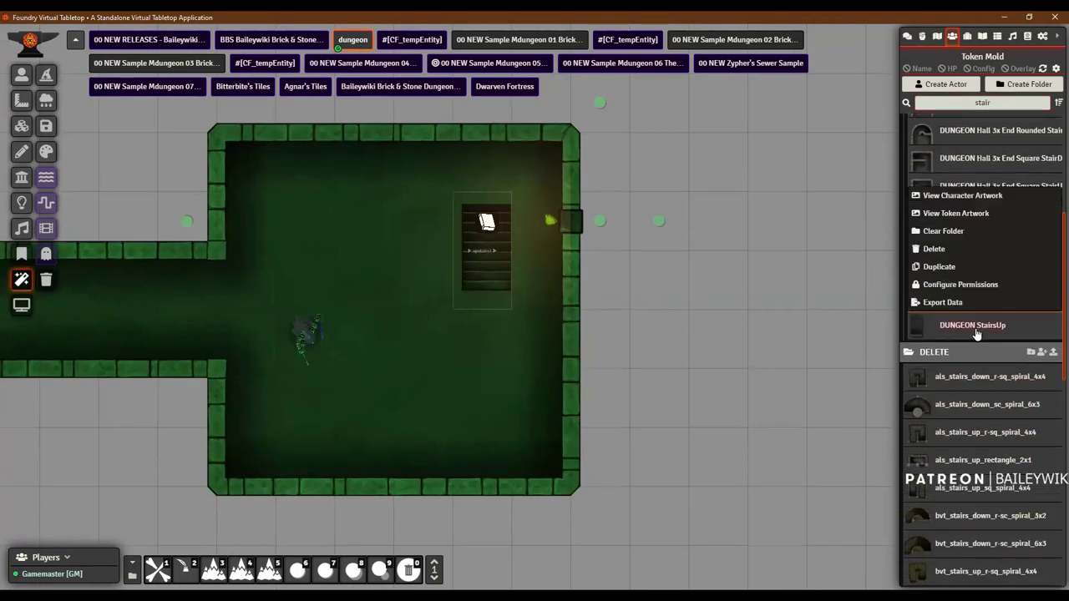
click(967, 253)
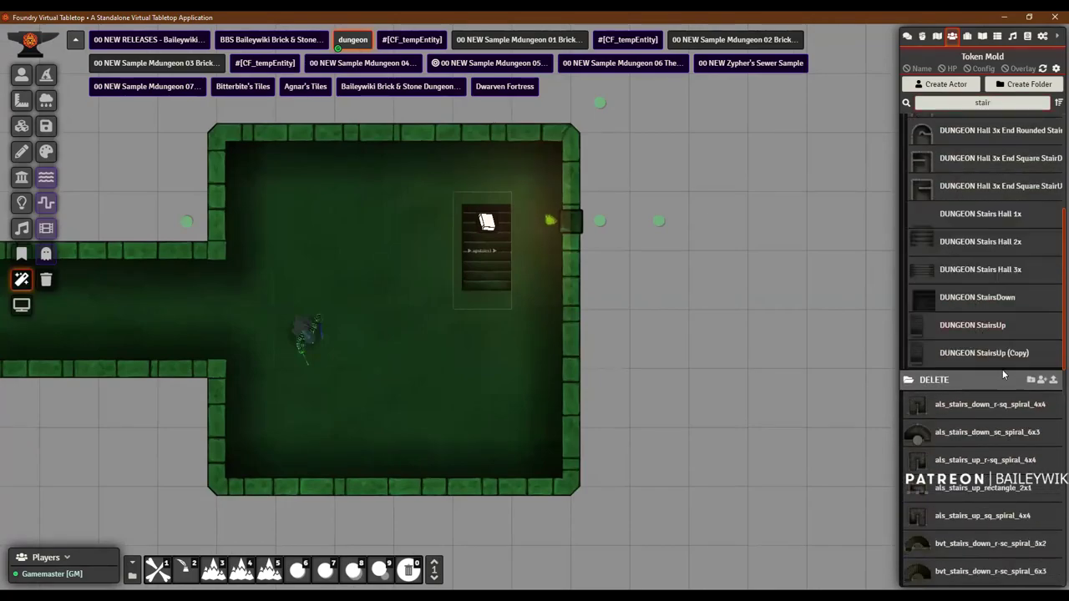
Step: Rename the copied actor to the user's own 'Custom Stair' name
click(992, 354)
triple_click(556, 155)
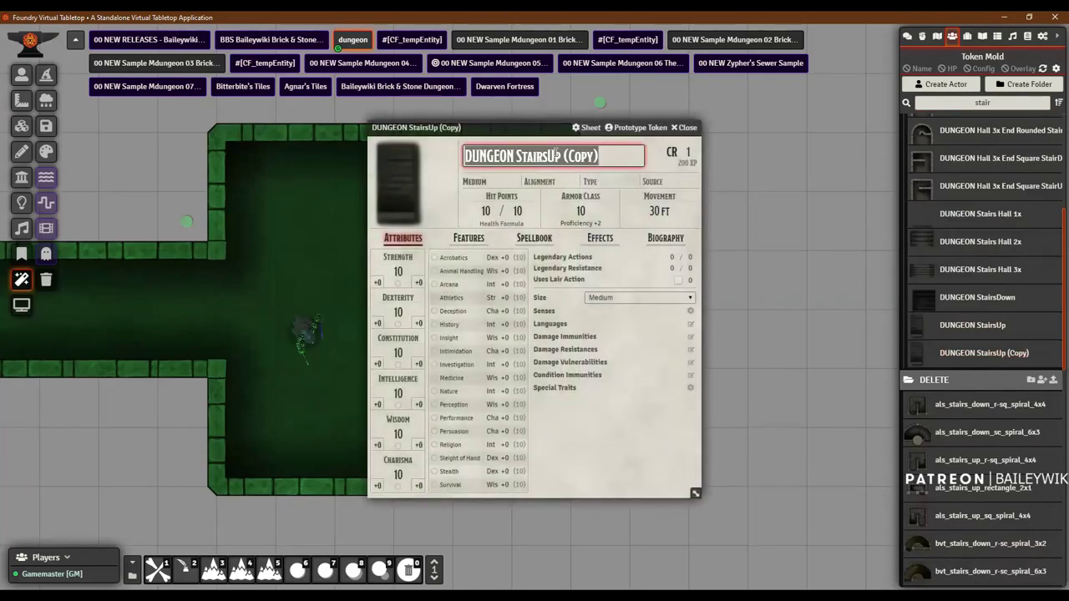
text(BA)
key(BackSpace)
text(L)
text(LEY'SCU)
key(BackSpace)
key(BackSpace)
text(CUSTOM STAIR)
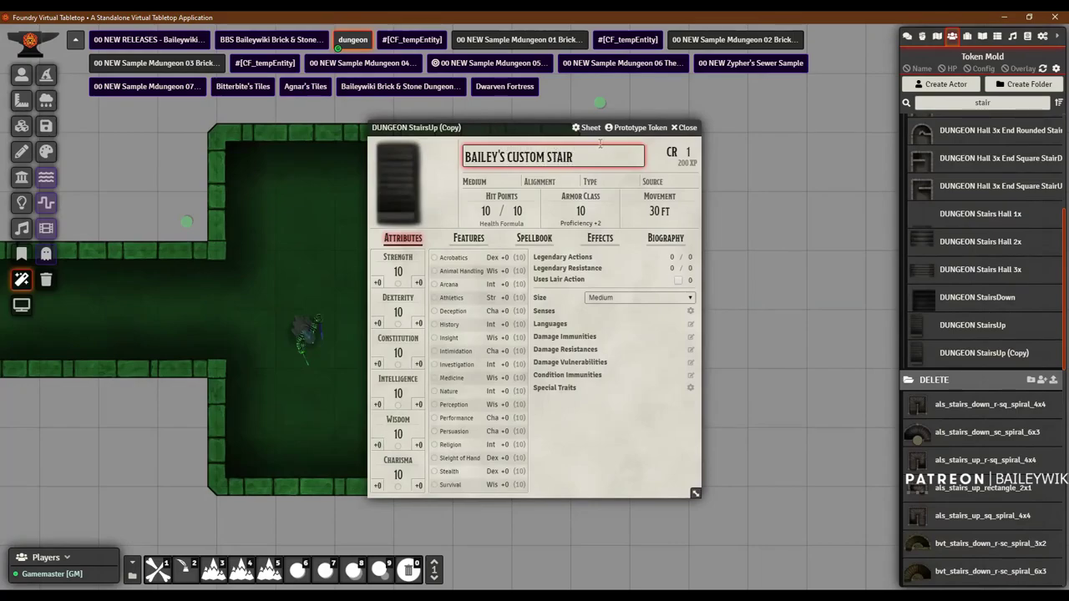
Step: Assign the placed stair token as the custom stair actor's prototype token
drag(494, 128, 683, 143)
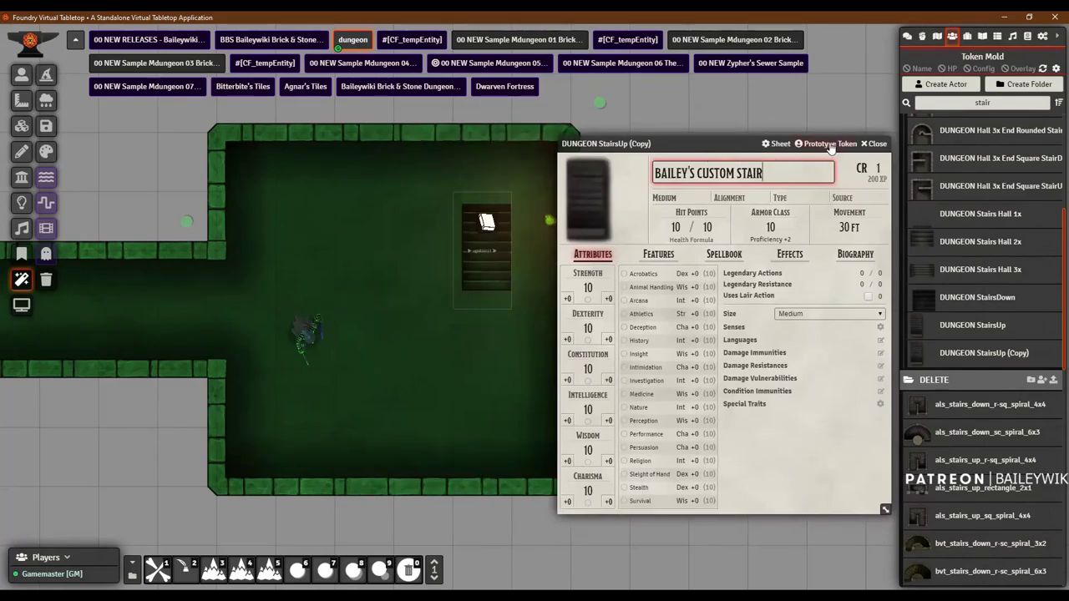
drag(830, 147, 807, 172)
click(825, 168)
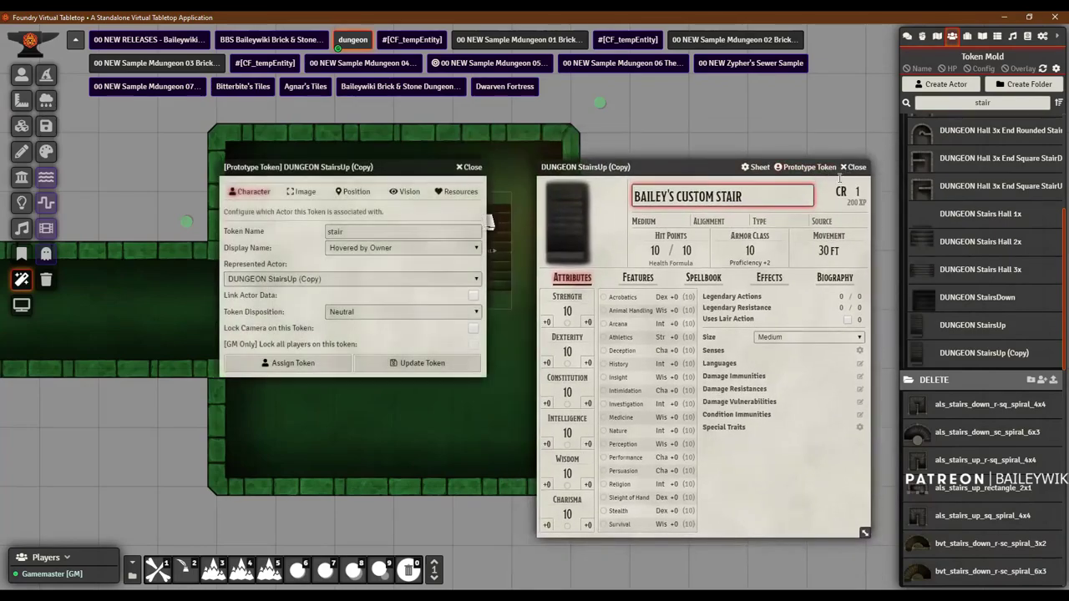
click(854, 168)
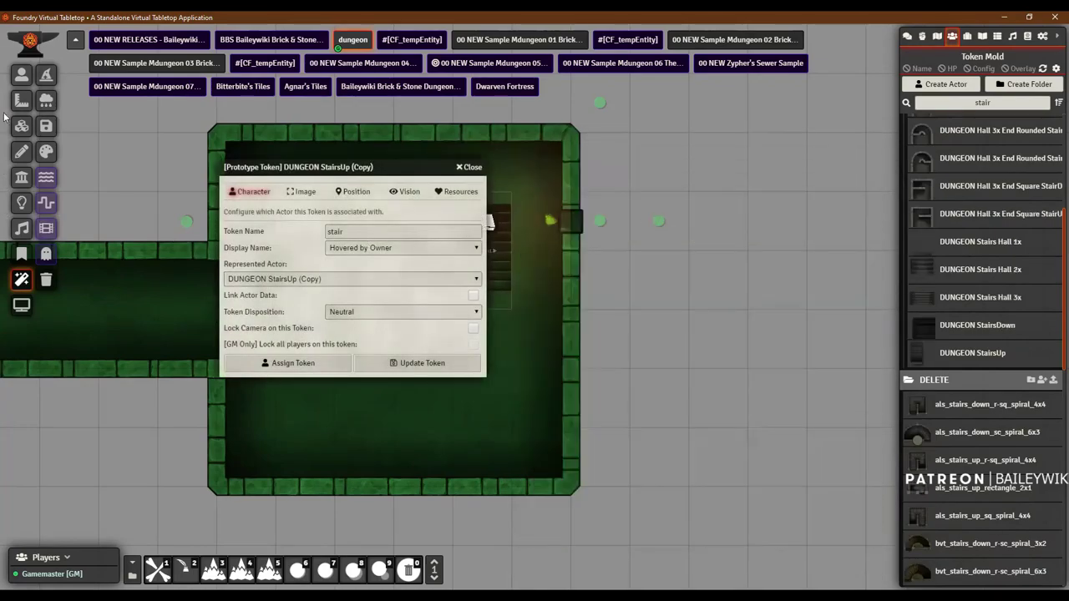
click(20, 74)
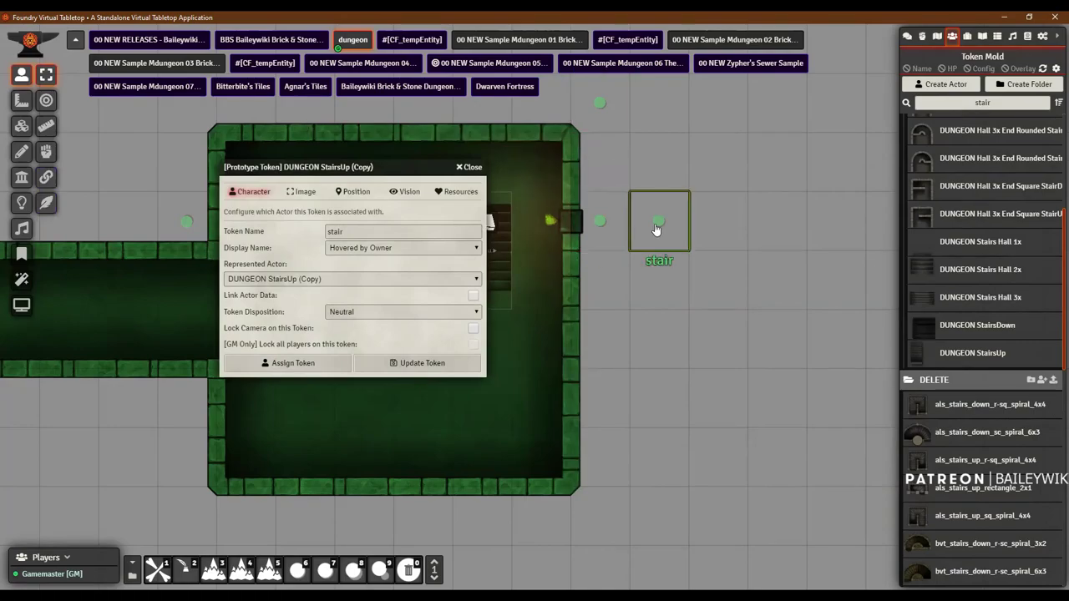
click(284, 365)
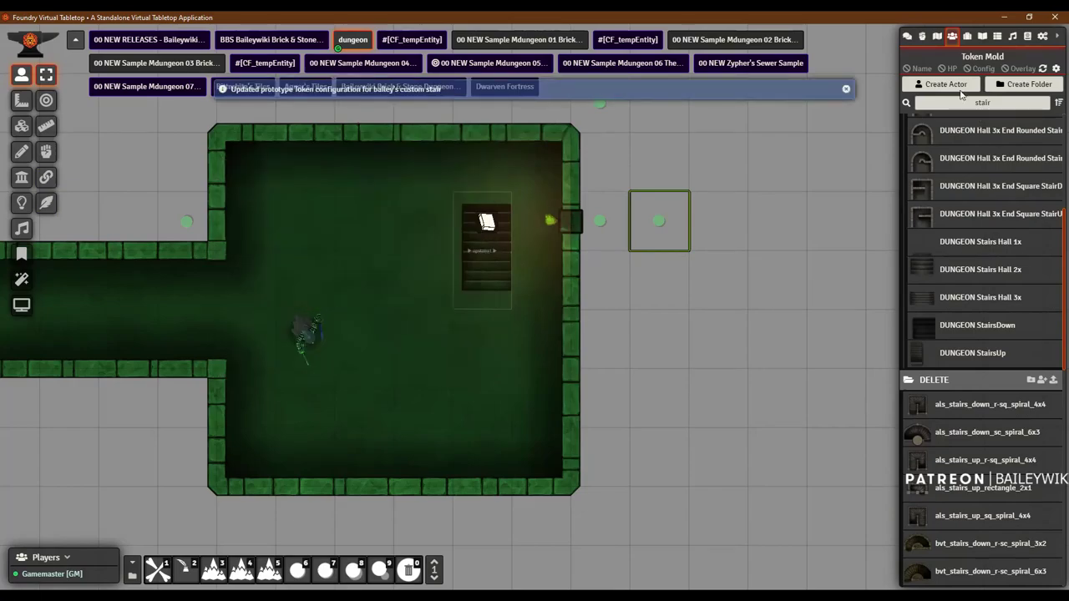
Step: Search for the custom stair actor, paste its prefab onto the map, then delete it
double_click(997, 99)
text(bailey)
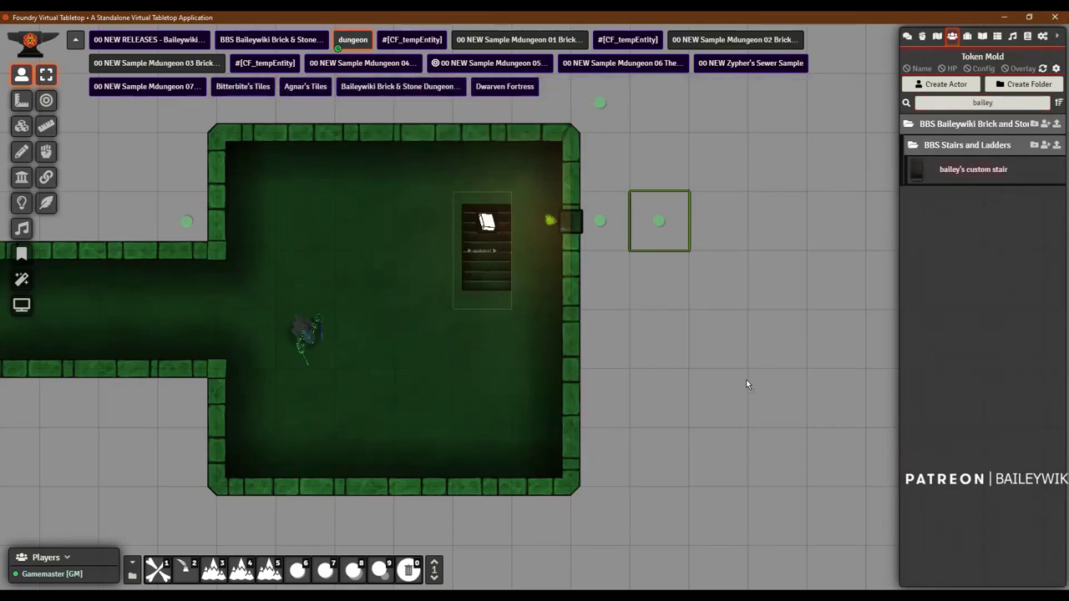
key(ctrl+v)
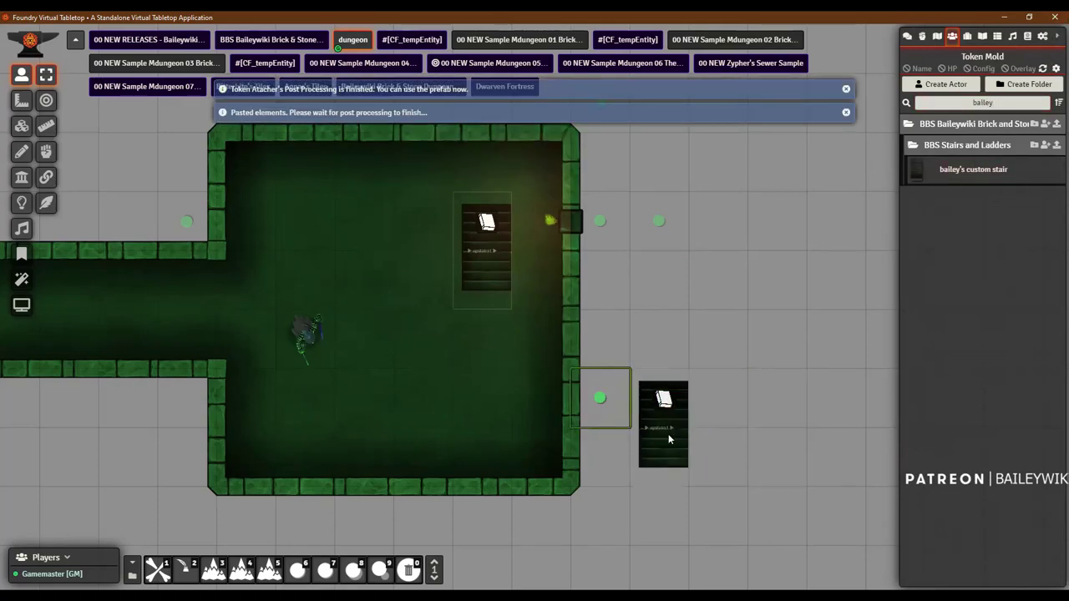
mouse_move(600, 398)
mouse_down()
mouse_move(668, 397)
mouse_move(659, 399)
mouse_move(718, 343)
mouse_up()
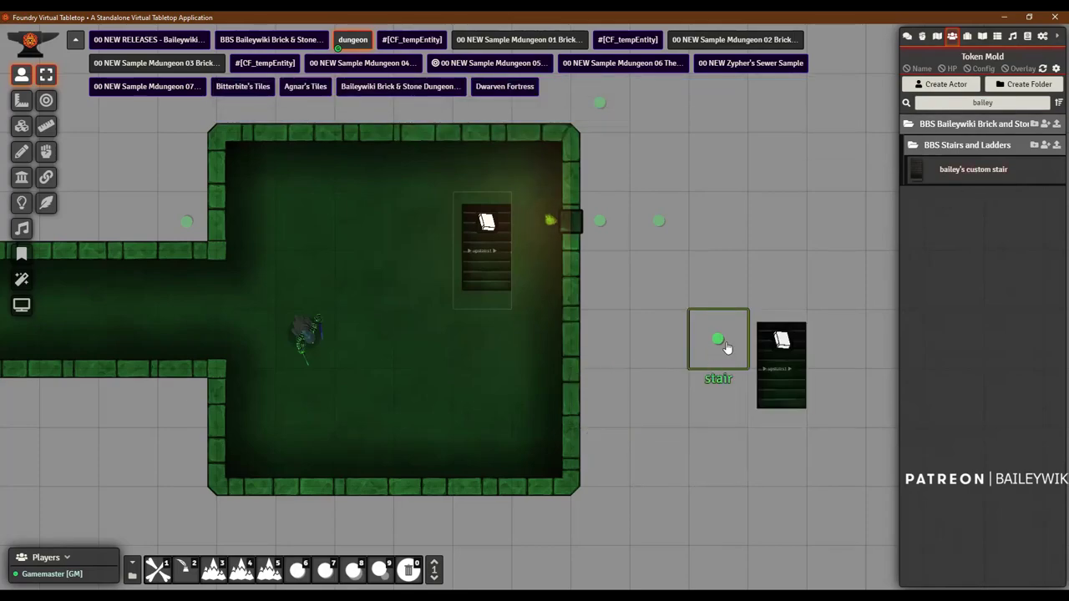
key(Delete)
Step: Permanently delete the custom stair actor from the actors list
right_click(986, 172)
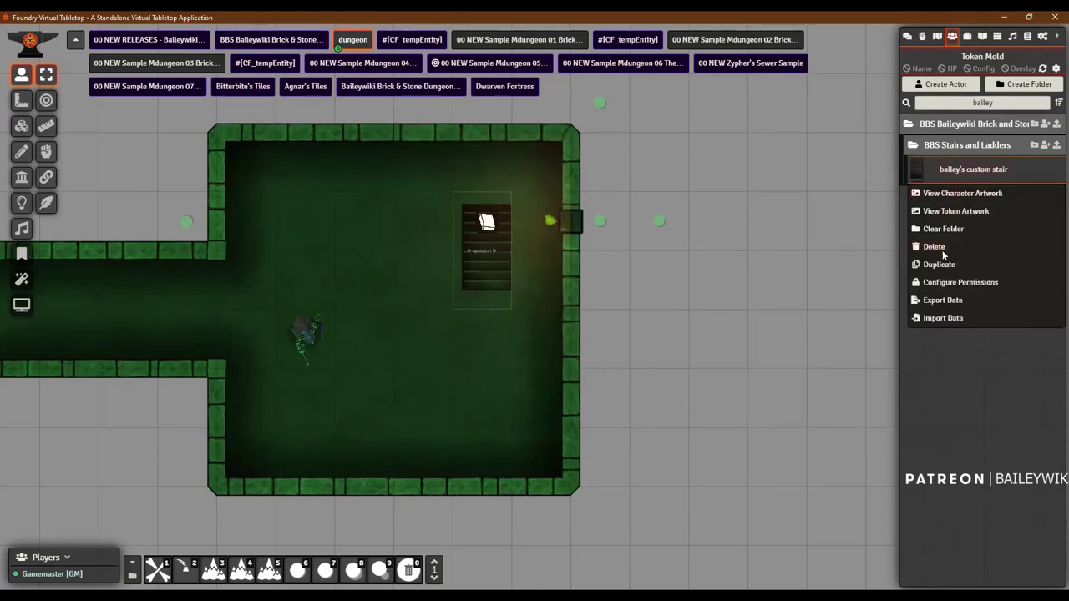
click(935, 247)
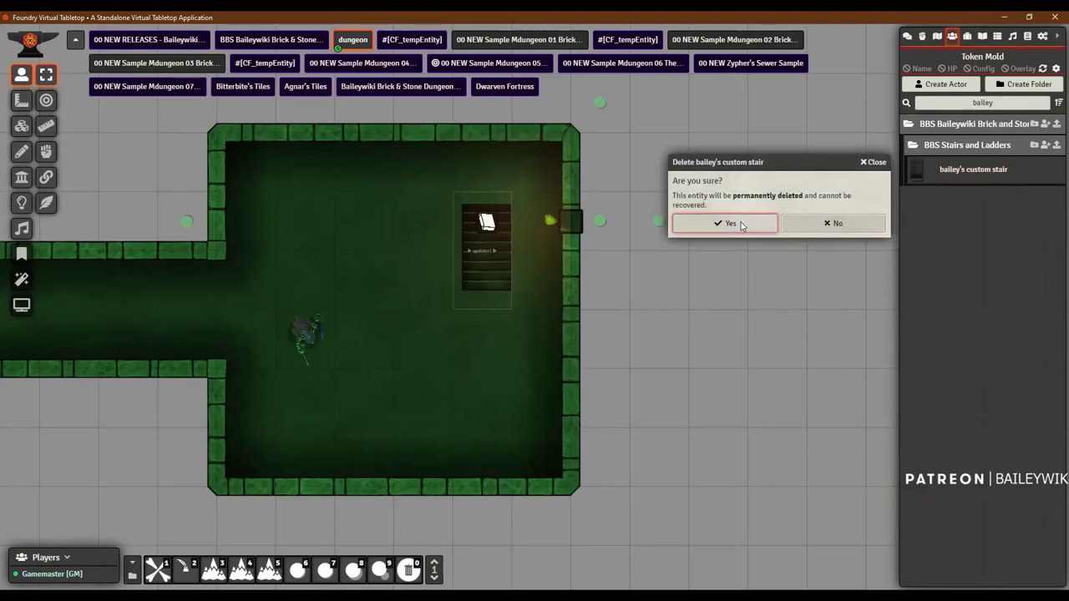
click(736, 224)
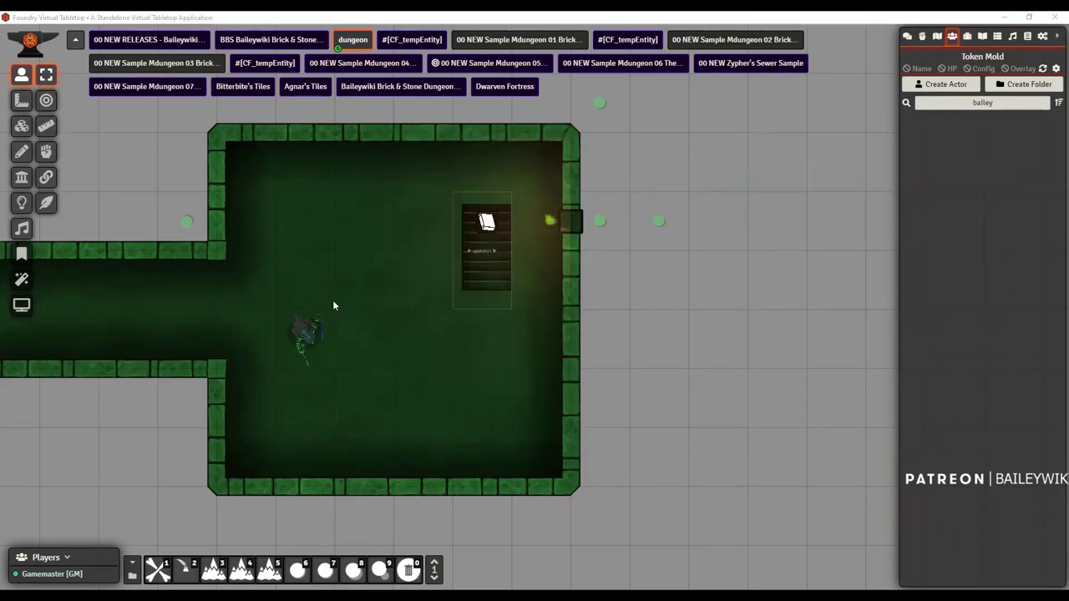
Step: Search for 'crates', paste a crate prefab, and place MARKET Wagon 04 Crates in the right room
scroll(368, 279, down, 5)
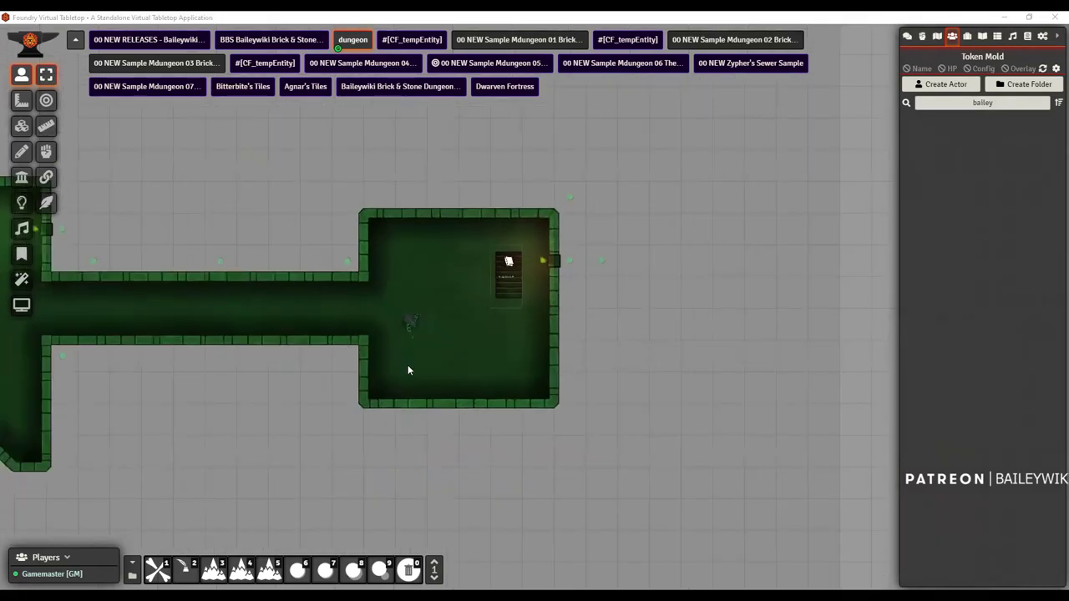
scroll(384, 350, up, 6)
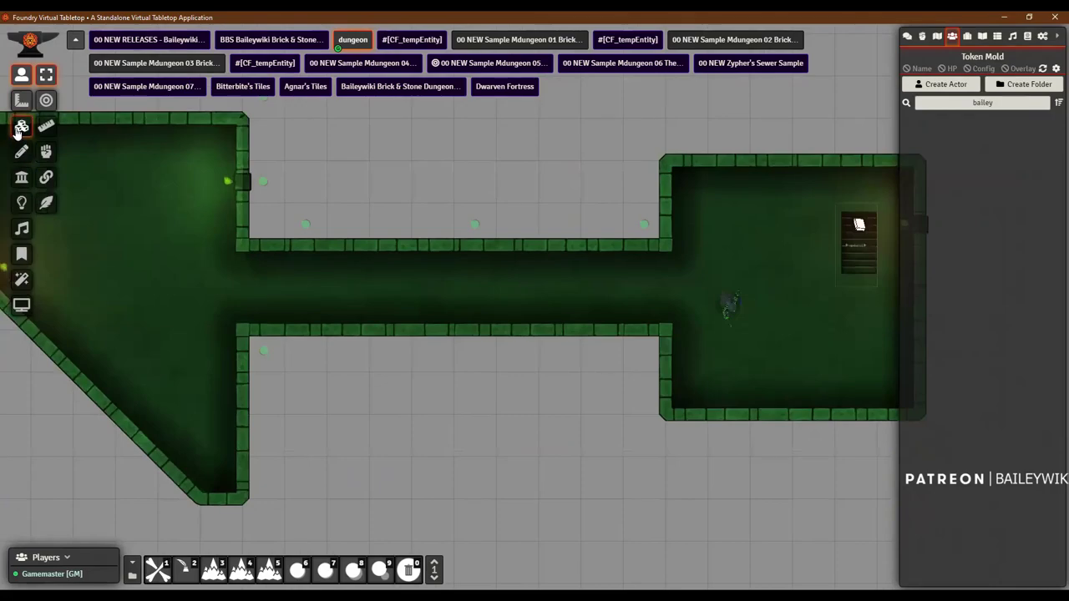
key(Left)
key(Left)
key(Left)
key(Up)
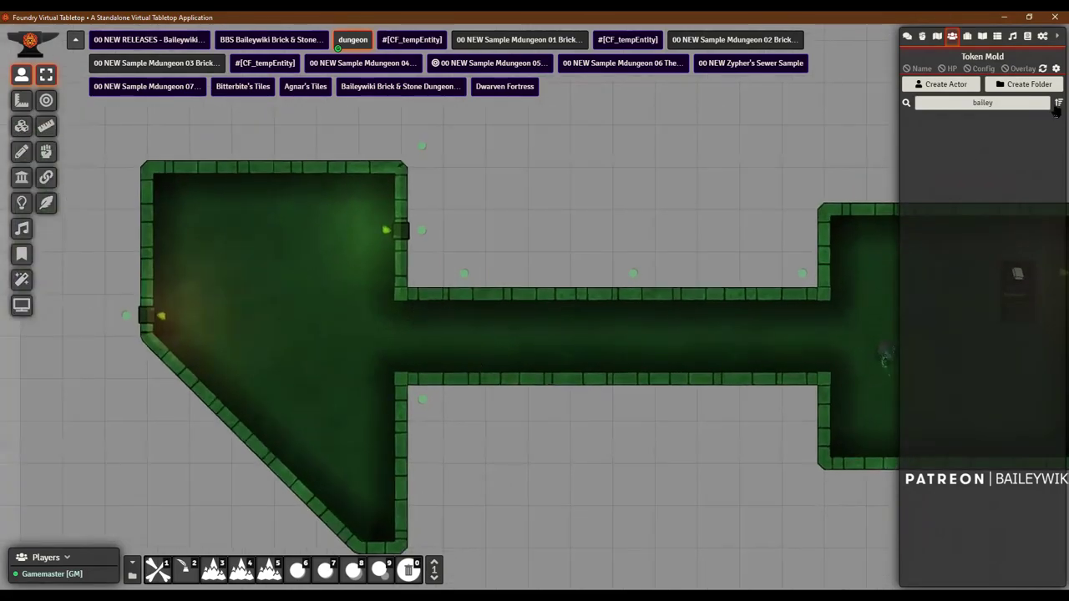
drag(1012, 107, 855, 115)
text(crates)
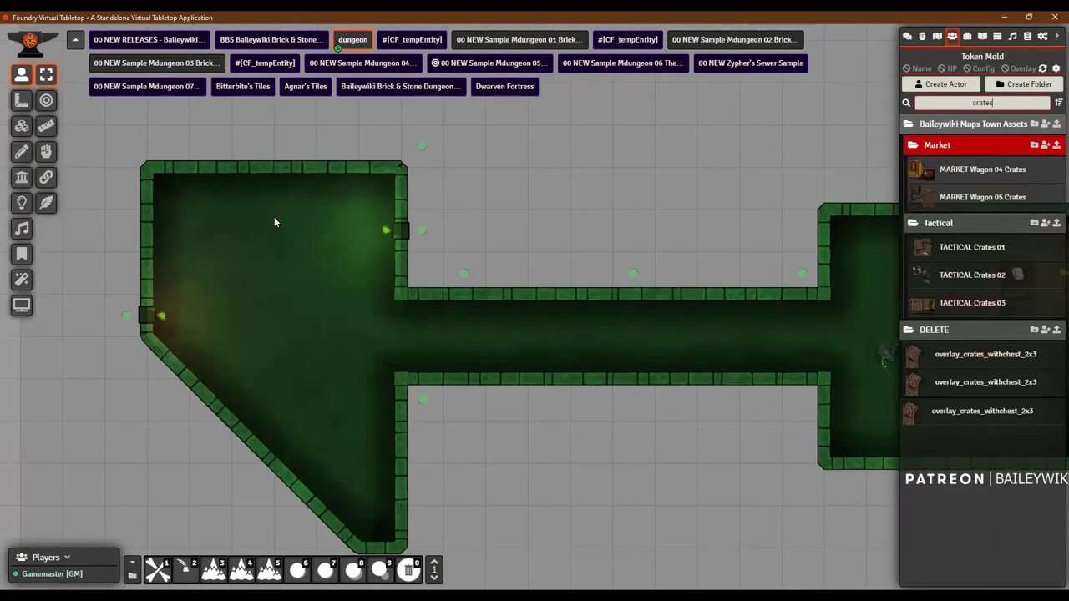
key(ctrl+v)
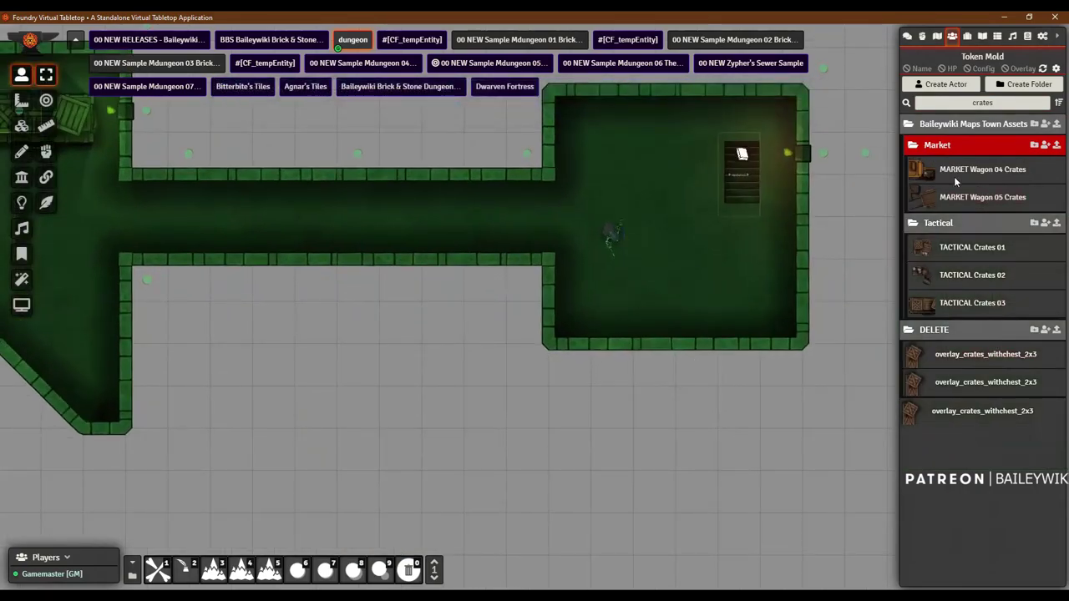
drag(973, 172, 650, 148)
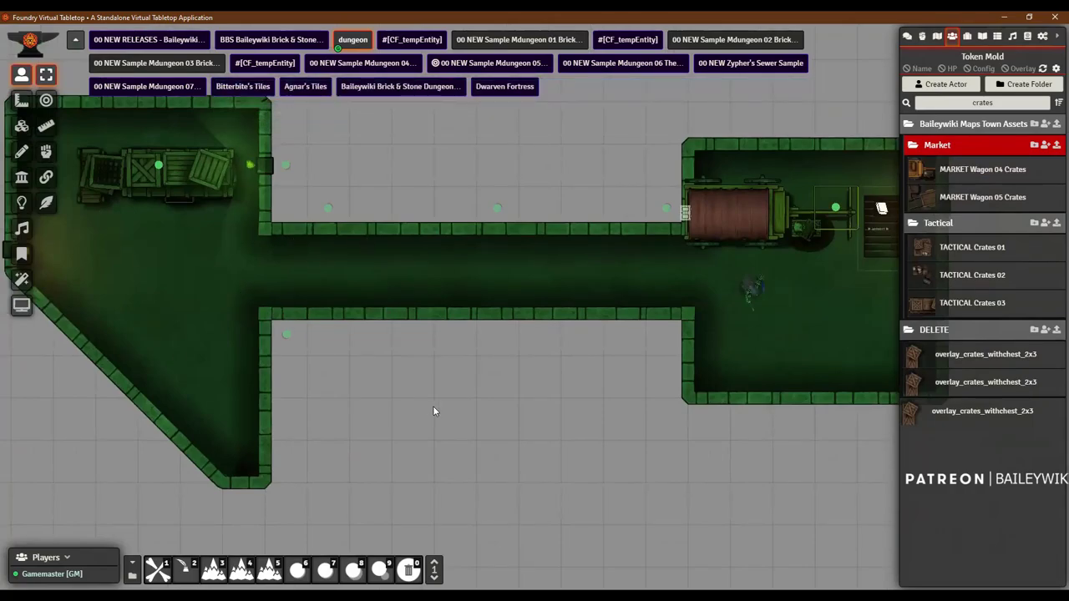
Step: Delete the trial wagon and crates tokens along with their tiles
scroll(471, 396, down, 2)
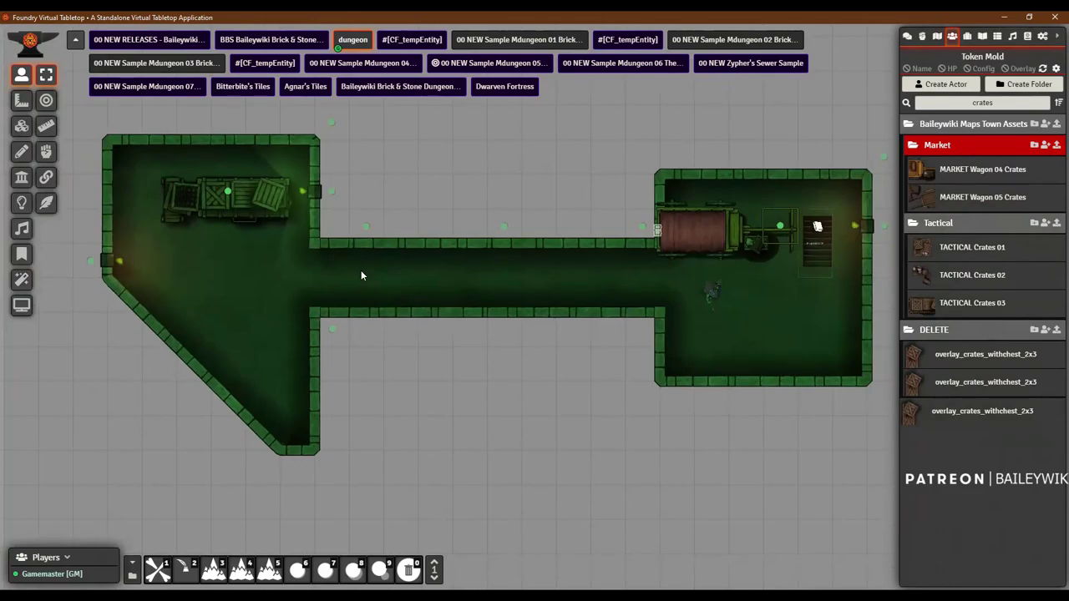
scroll(450, 271, up, 3)
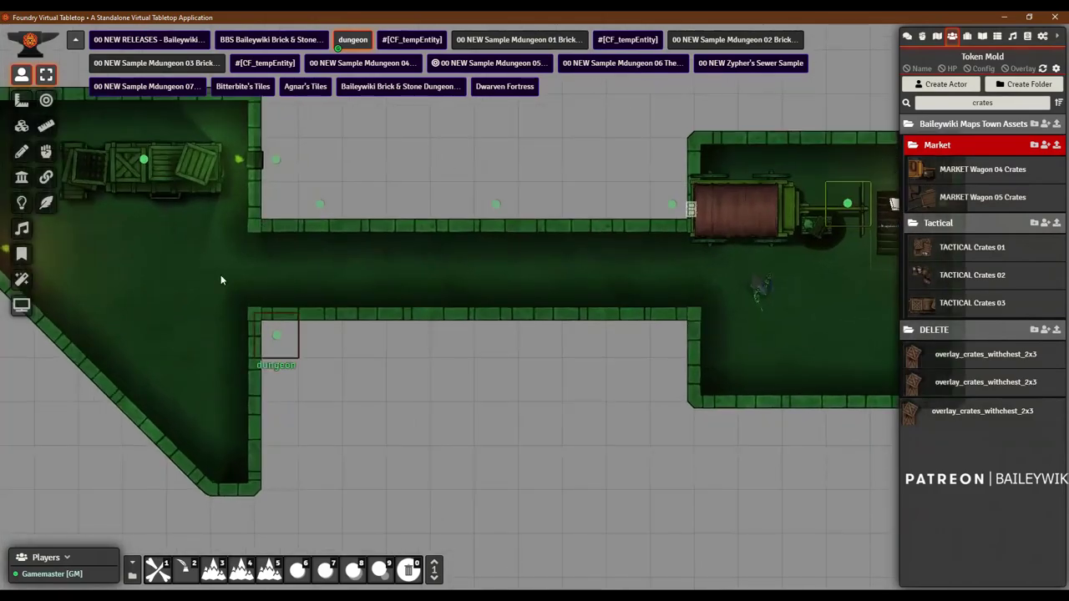
scroll(545, 347, down, 2)
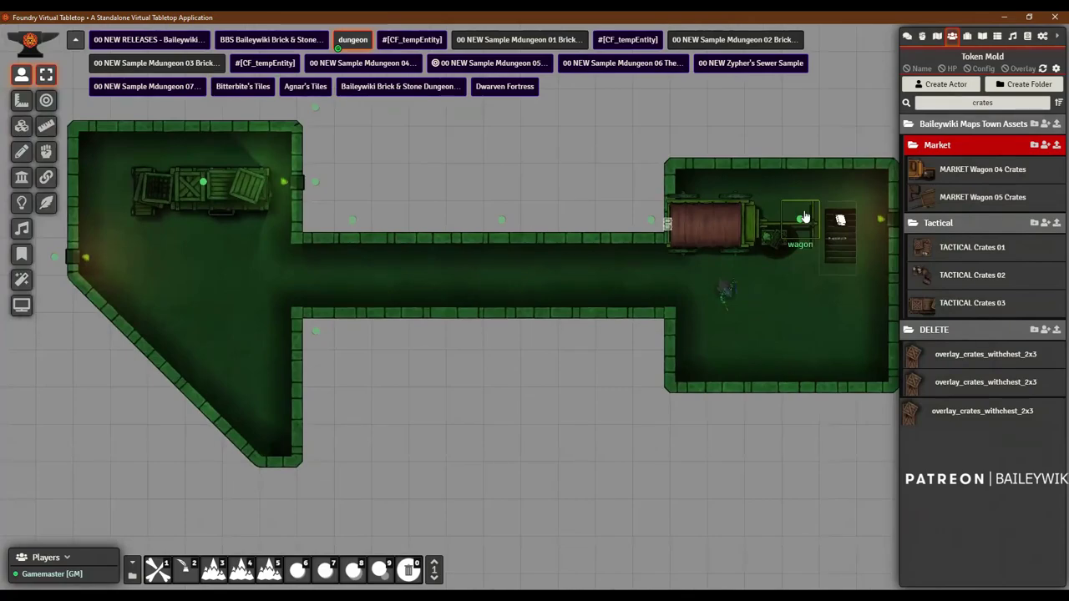
key(Delete)
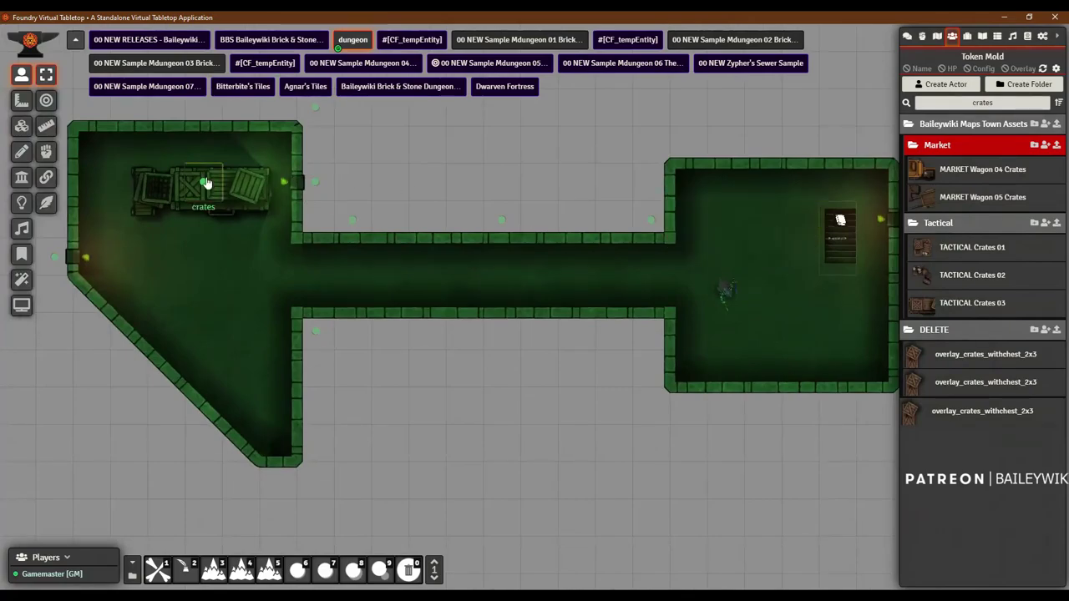
key(Delete)
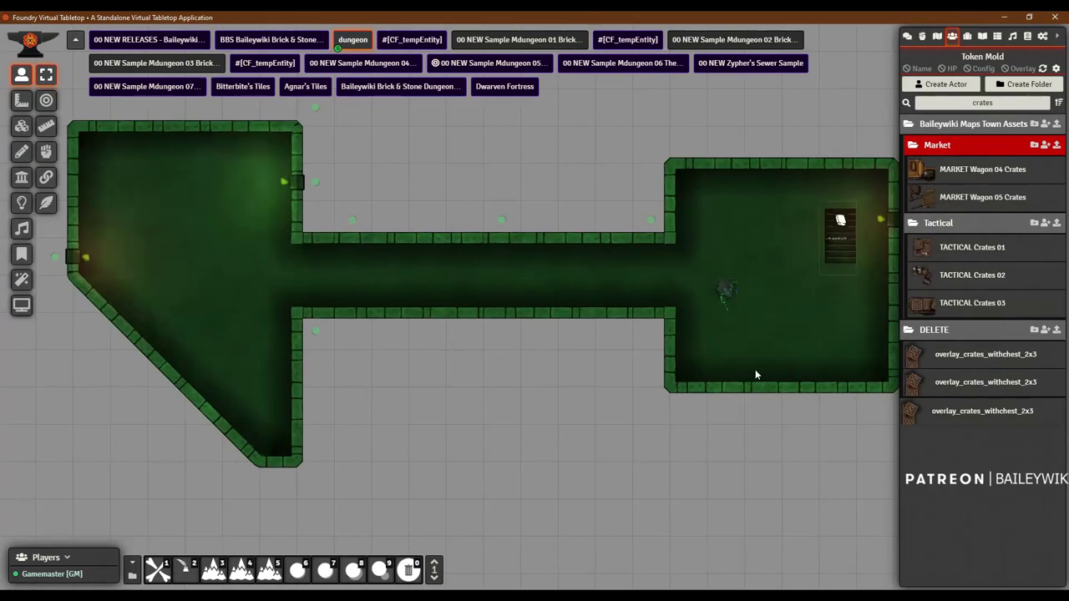
scroll(754, 375, down, 2)
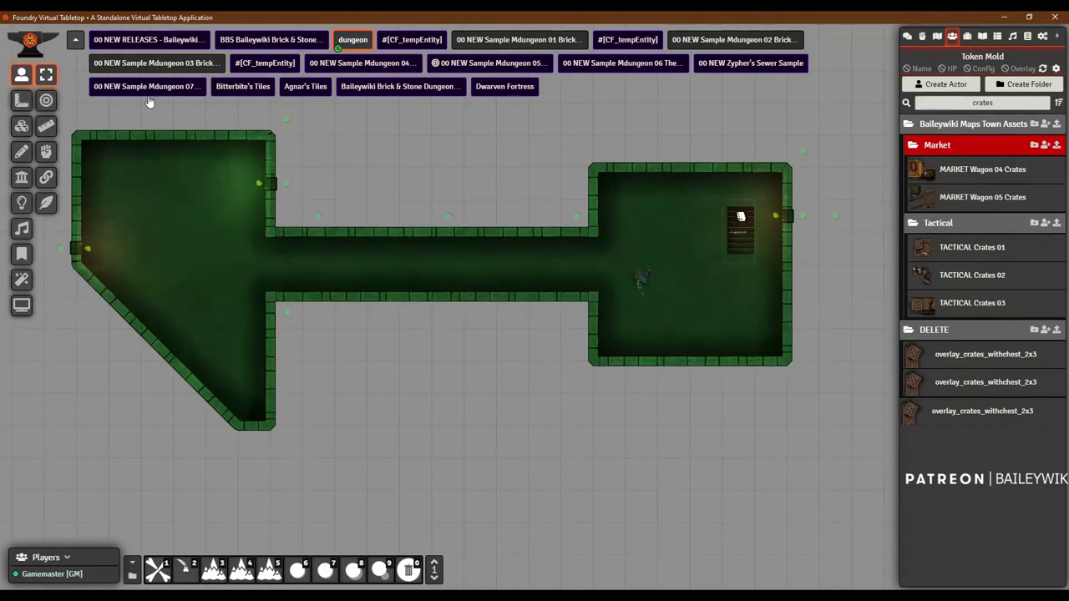
Step: Walk the hero token through the corridor to the square room's stairs and teleport it down
click(644, 277)
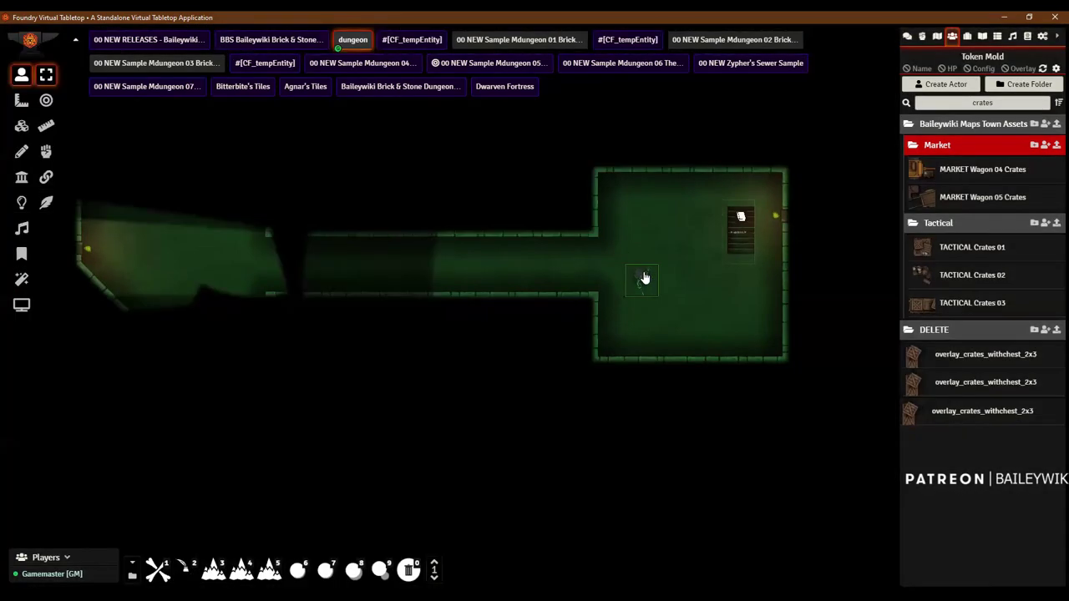
key(Left)
key(Left)
key(Left)
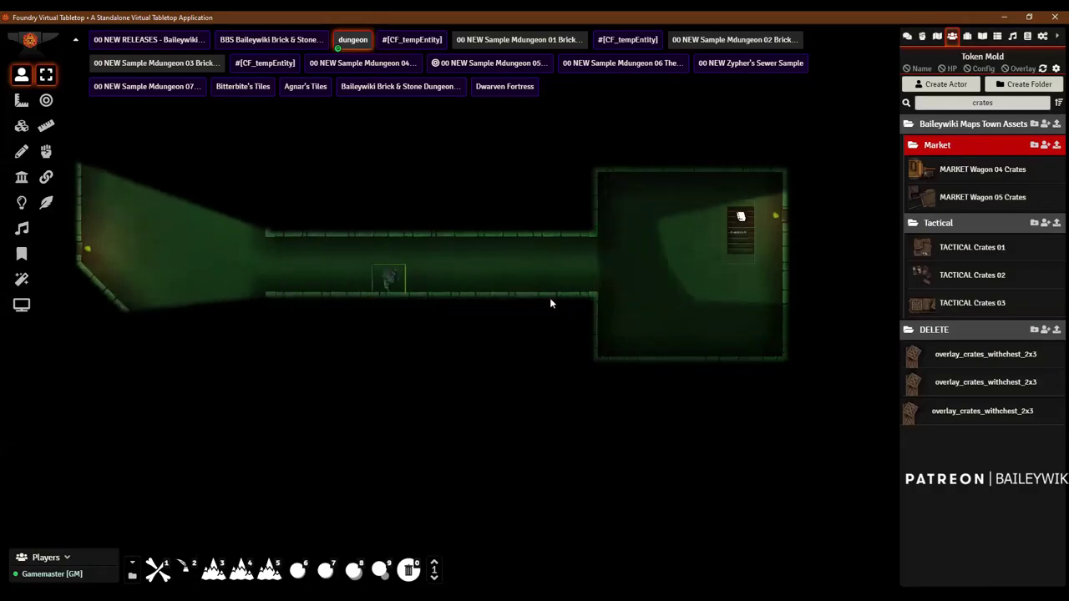
key(Left)
key(Left)
key(Left)
key(Up)
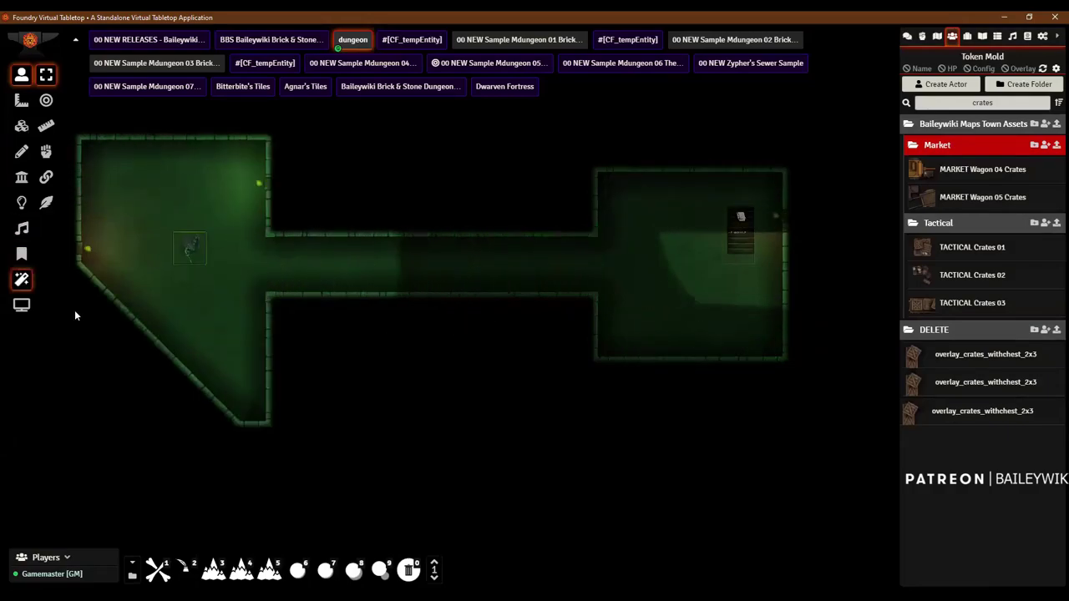
key(Right)
key(Right)
key(Right)
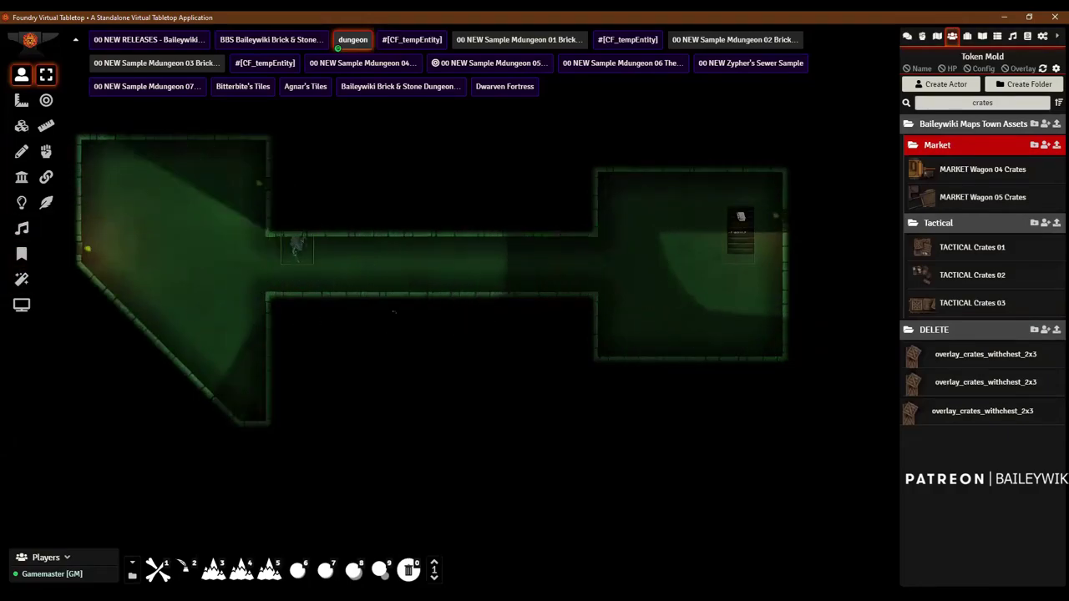
key(Right)
key(Right)
key(Right)
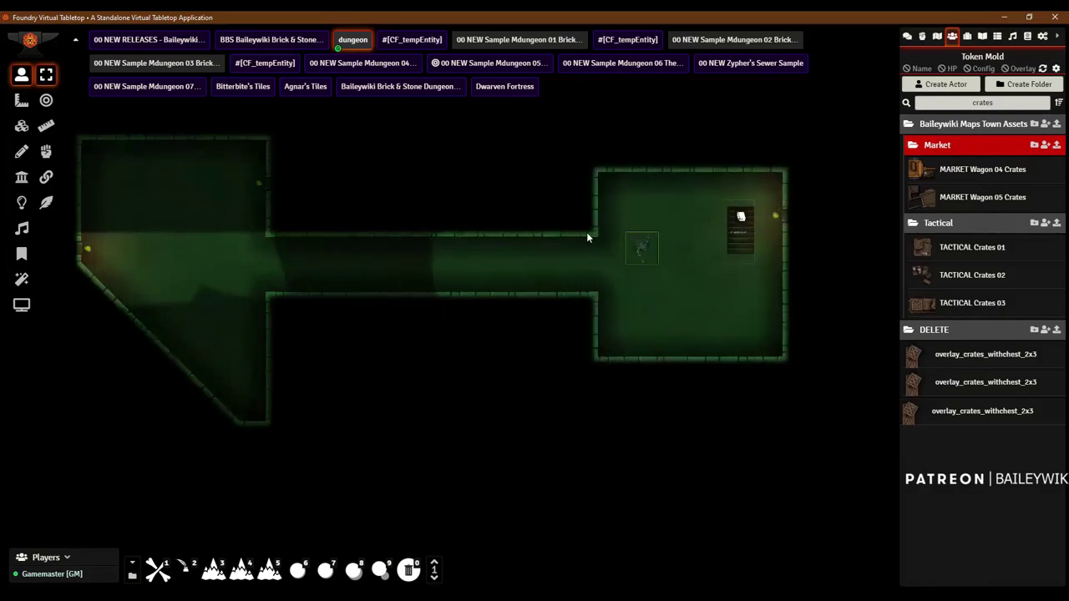
key(Right)
key(Right)
key(Down)
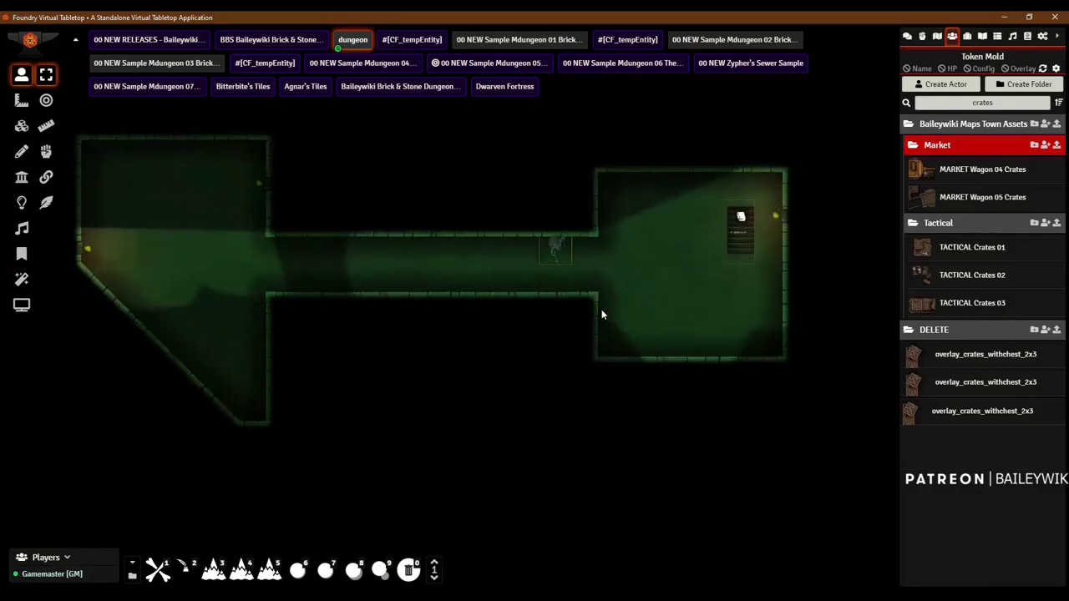
key(Up)
key(Right)
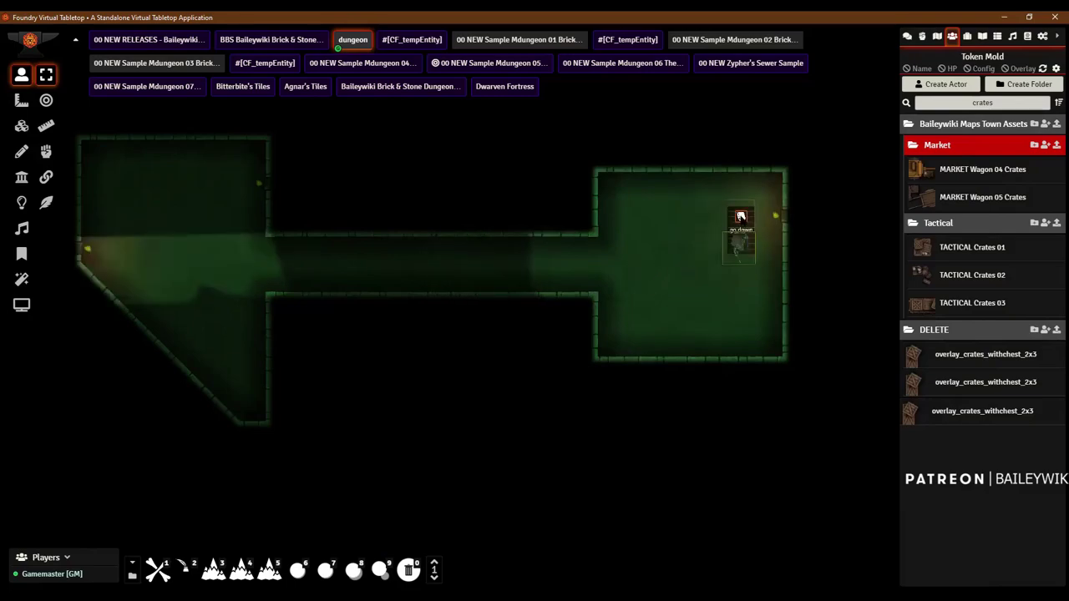
click(741, 217)
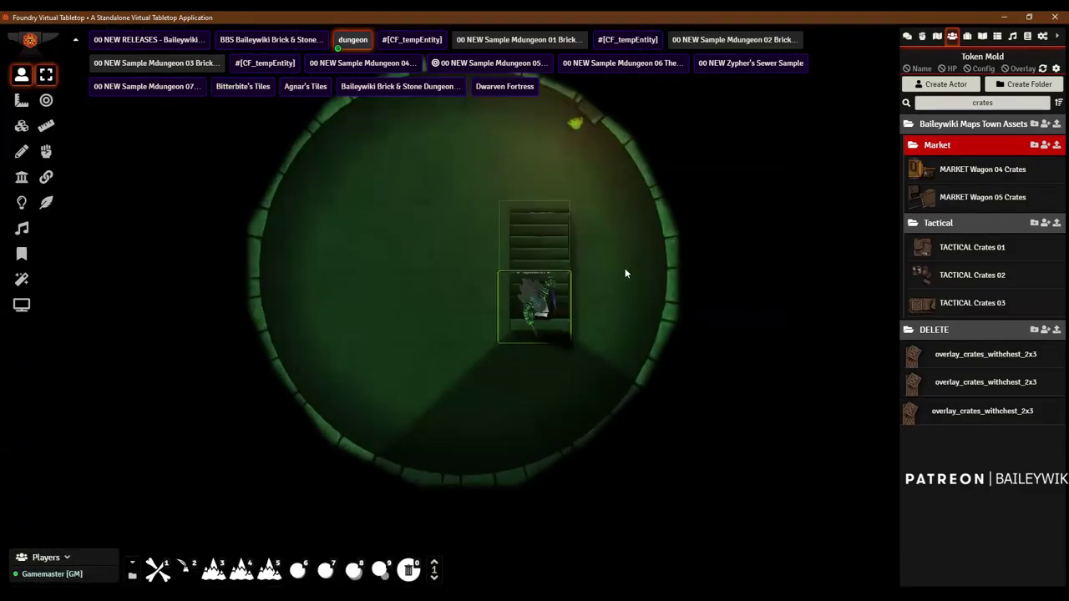
Step: Enlarge the stair tile in the round chamber down and to the right
click(166, 394)
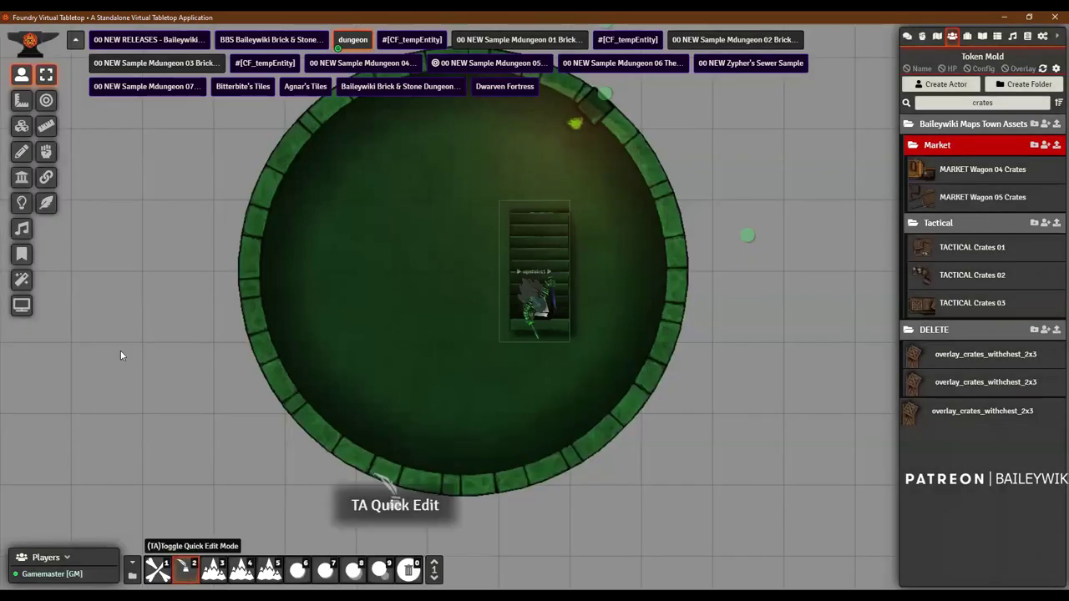
click(22, 151)
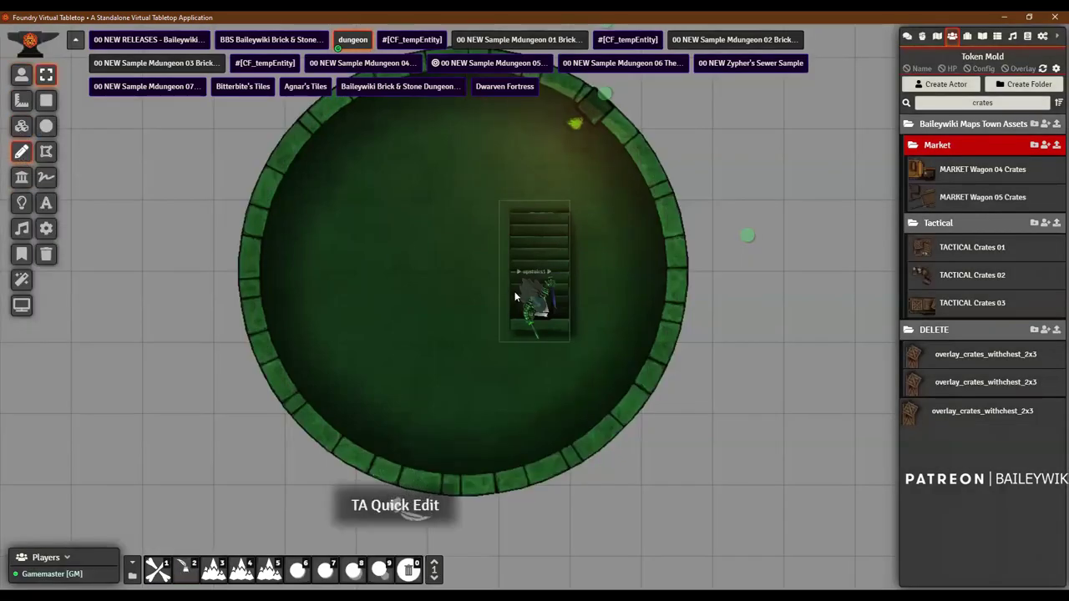
mouse_move(531, 237)
mouse_down()
mouse_move(437, 219)
mouse_move(460, 166)
mouse_up()
mouse_move(503, 276)
mouse_down()
mouse_move(604, 373)
mouse_move(599, 399)
mouse_move(612, 384)
mouse_up()
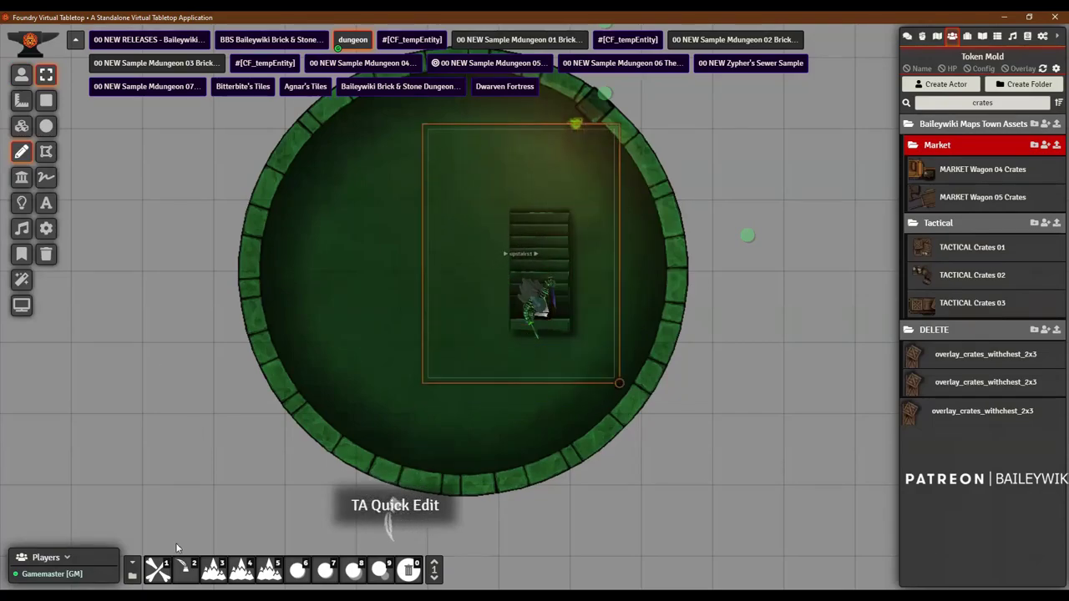
Step: Walk the hero token back up into the green-lit room beside the staircase
click(21, 74)
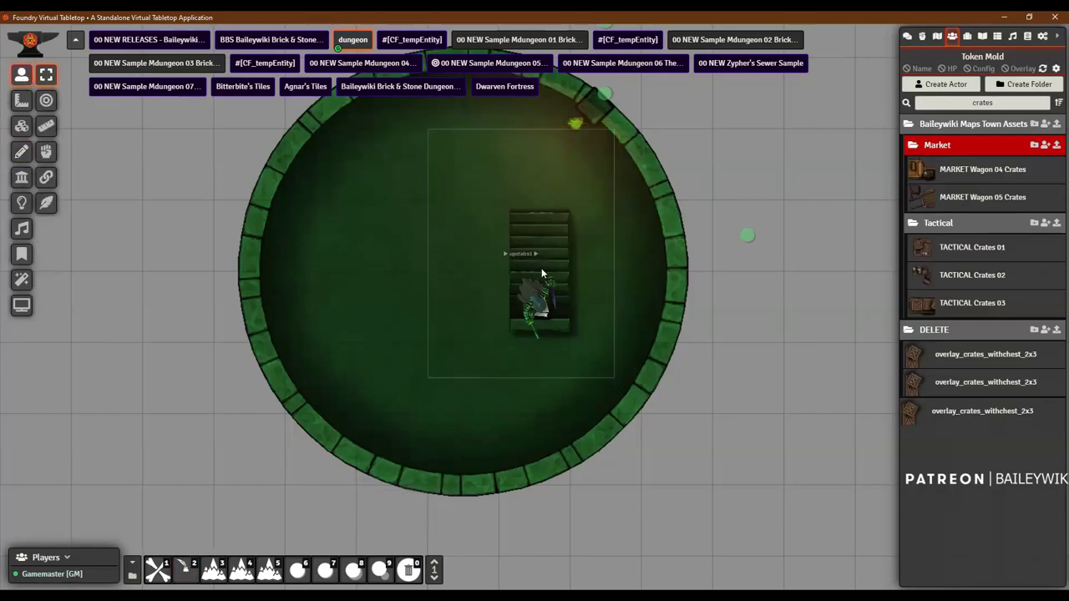
click(525, 309)
key(Left)
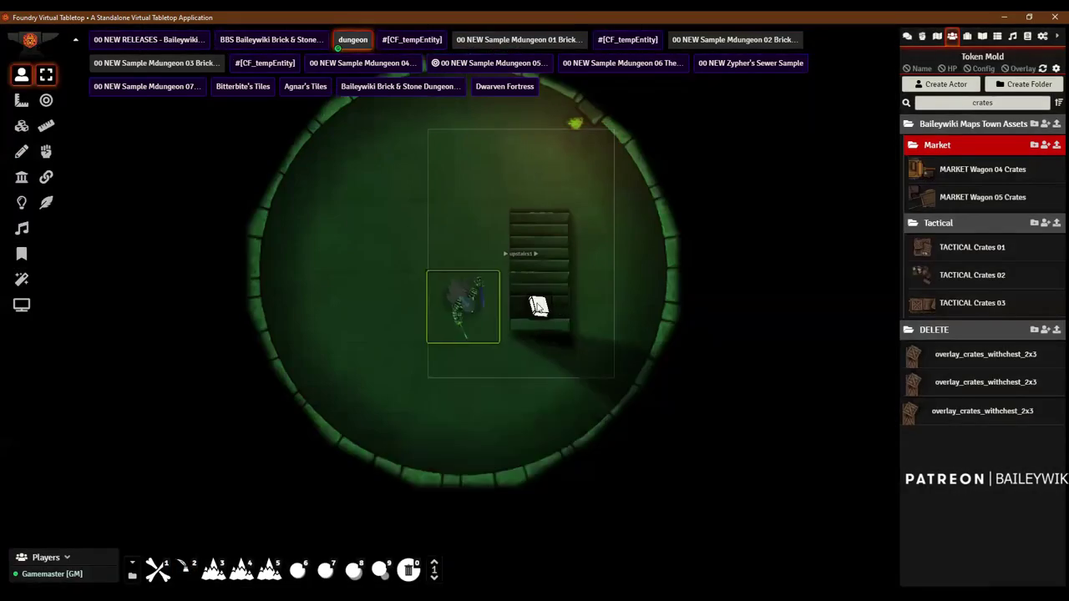
key(ctrl+z)
key(ctrl+z)
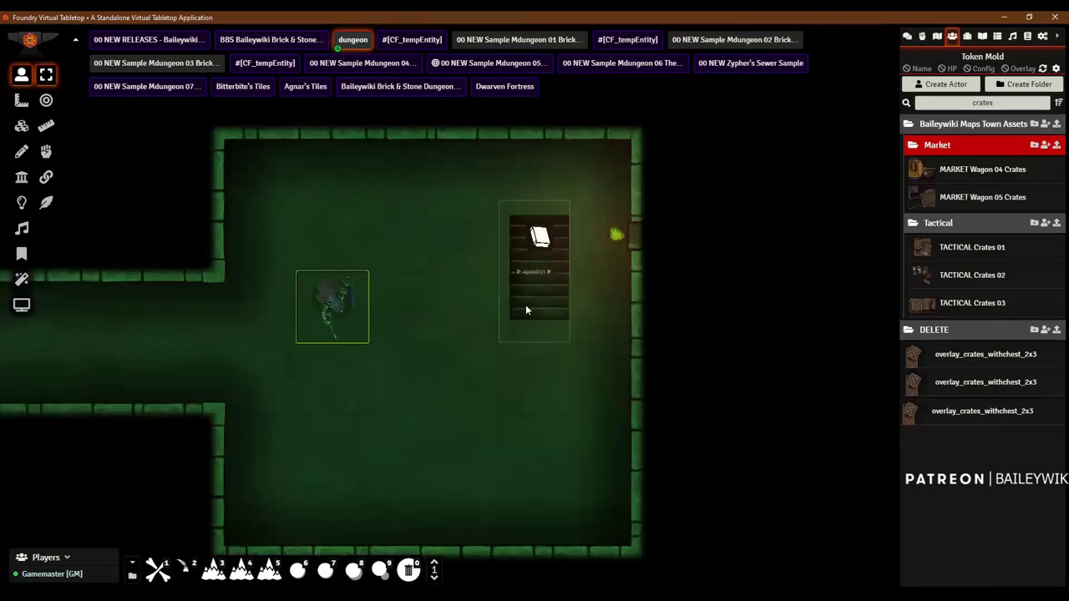
key(Left)
key(Left)
key(Left)
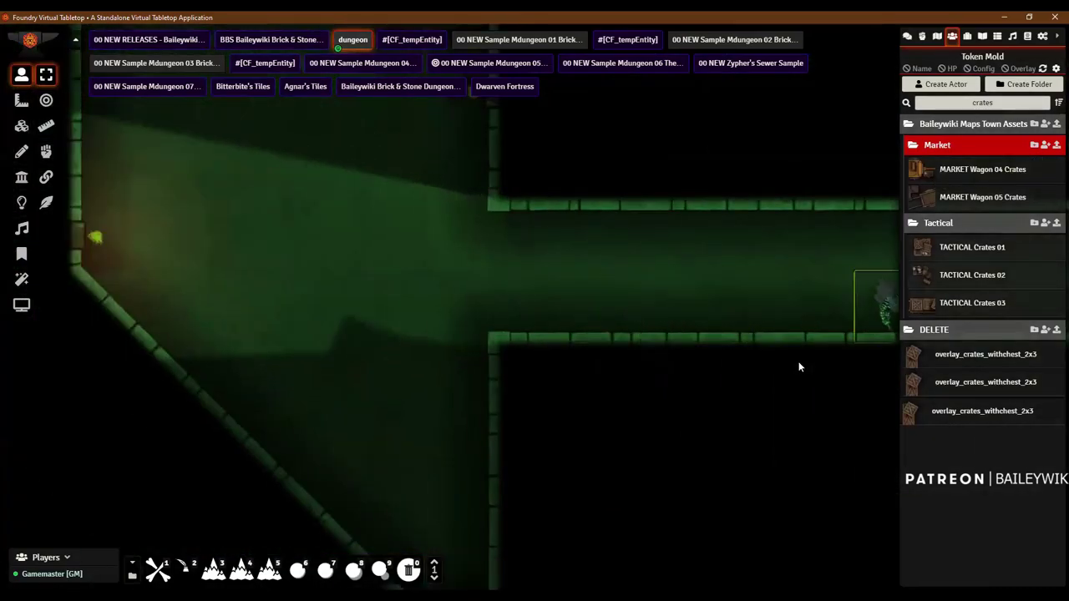
key(Right)
key(Right)
key(Right)
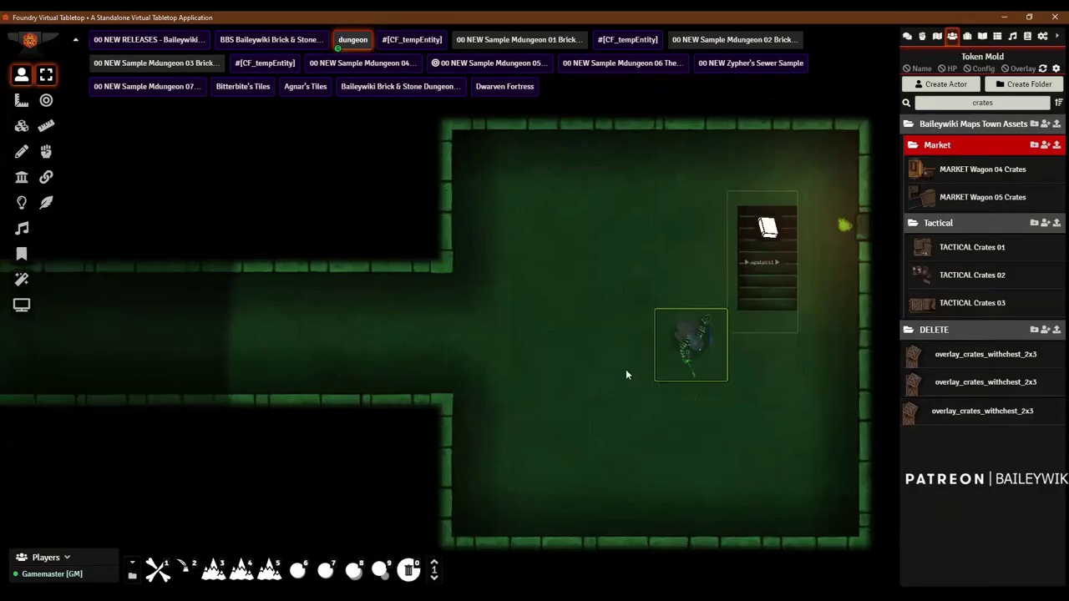
key(Up)
key(Up)
key(Left)
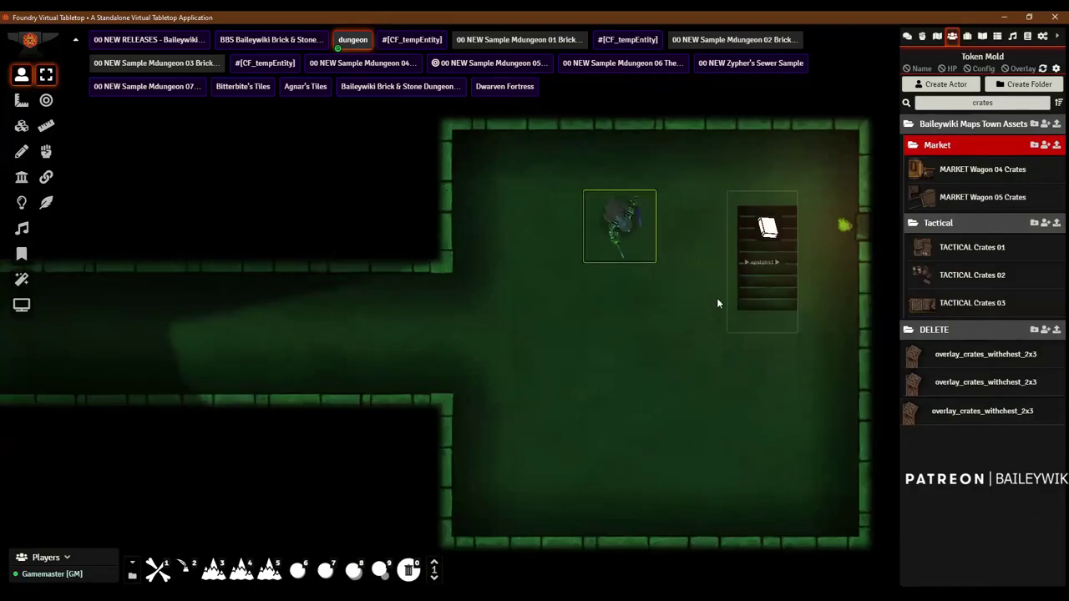
key(Down)
click(338, 366)
Step: Filter Token Mold for 'overla' and move the stair tile and hero token out of the room
scroll(338, 367, down, 5)
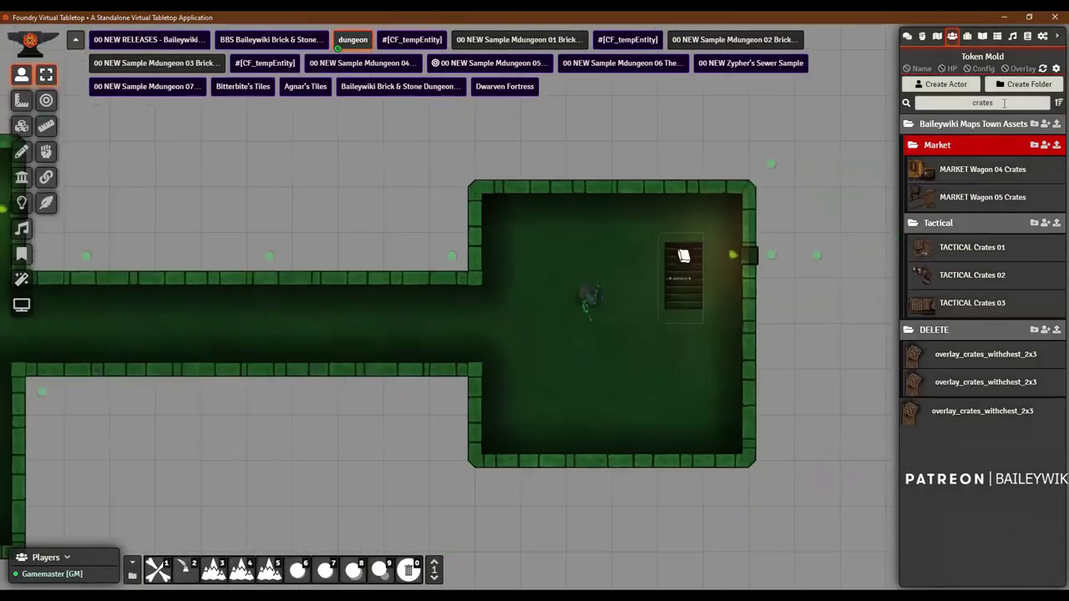
text(overla)
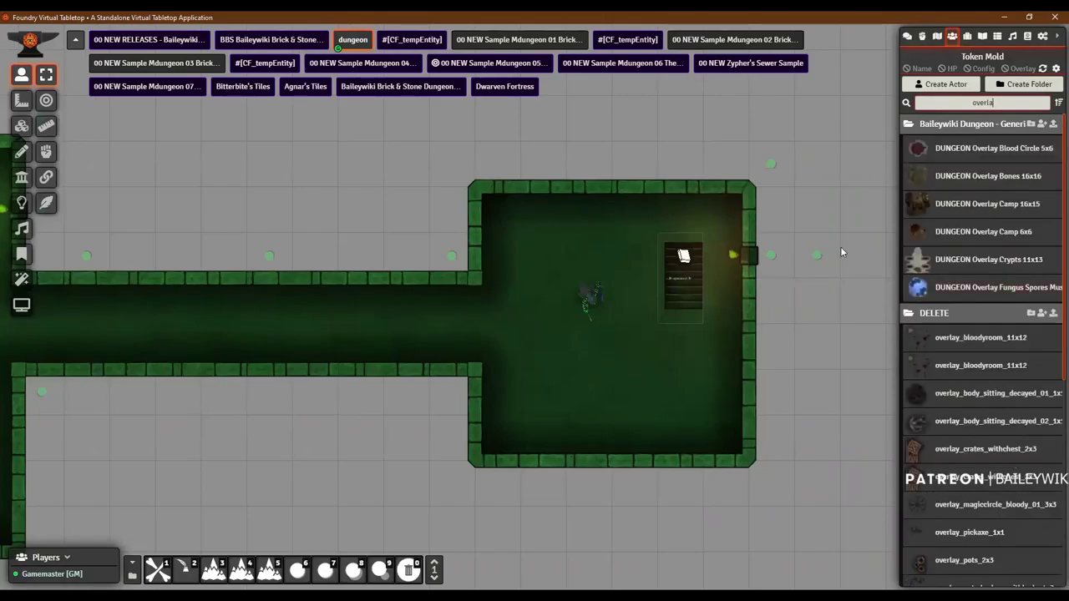
mouse_move(817, 255)
mouse_down()
mouse_move(836, 501)
mouse_move(817, 415)
mouse_up()
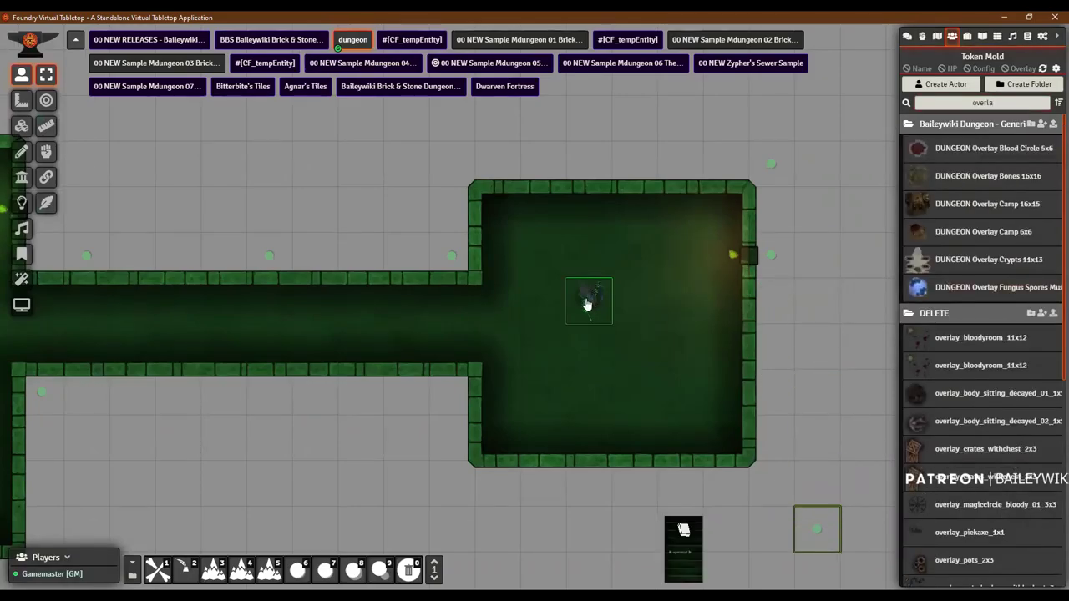
drag(588, 300, 351, 346)
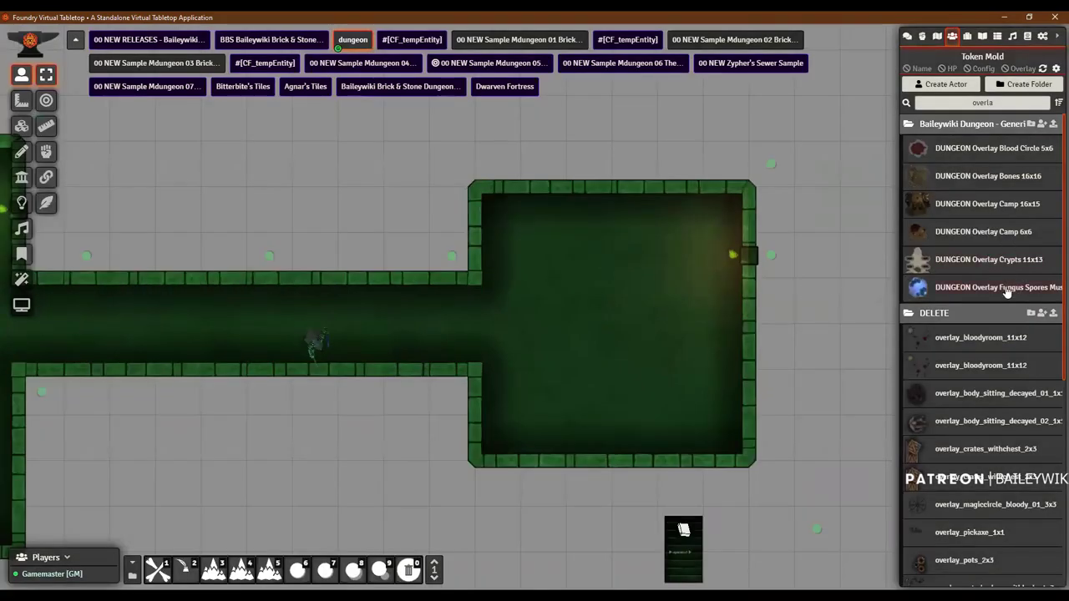
Step: Drag the Fungus Spores overlay into the square room and show its light sources
drag(1006, 289, 726, 223)
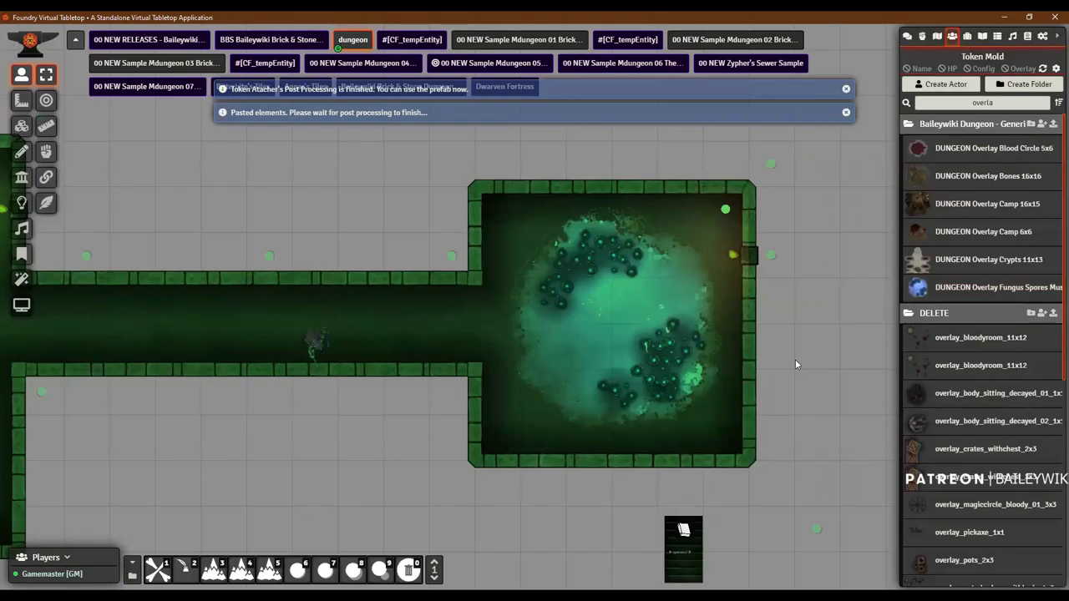
scroll(735, 343, up, 1)
scroll(456, 267, up, 1)
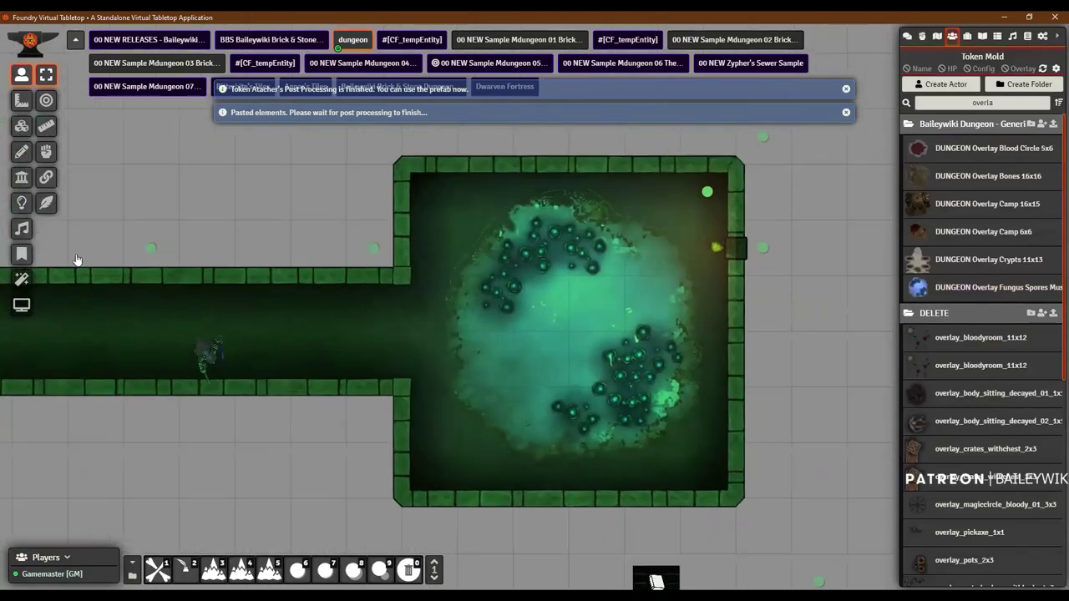
click(22, 203)
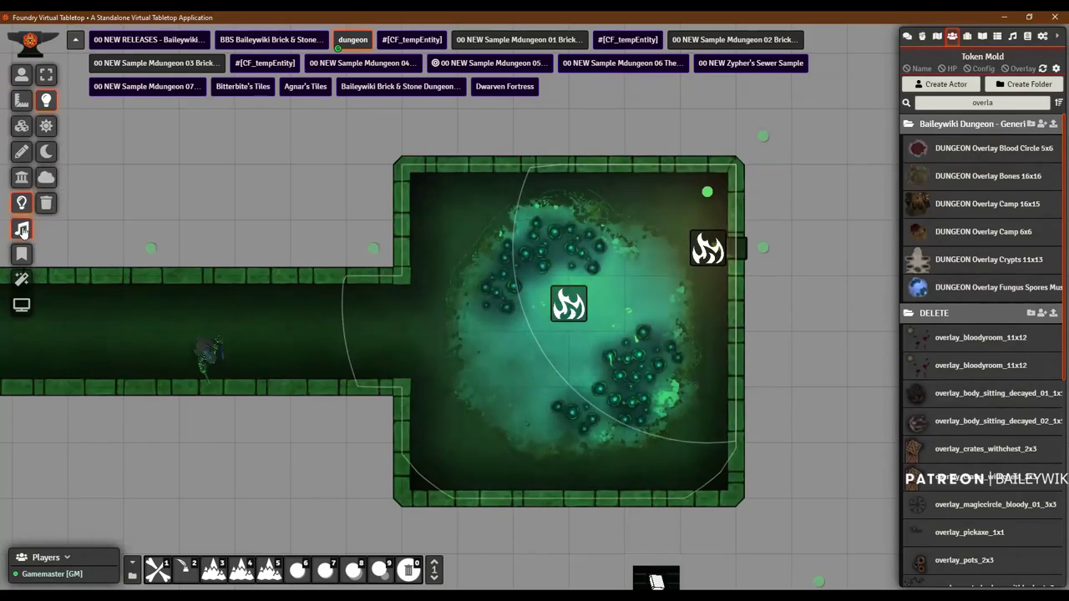
Step: Clear the FXMaster Colorize tint and save, removing the scene's green cast
click(22, 279)
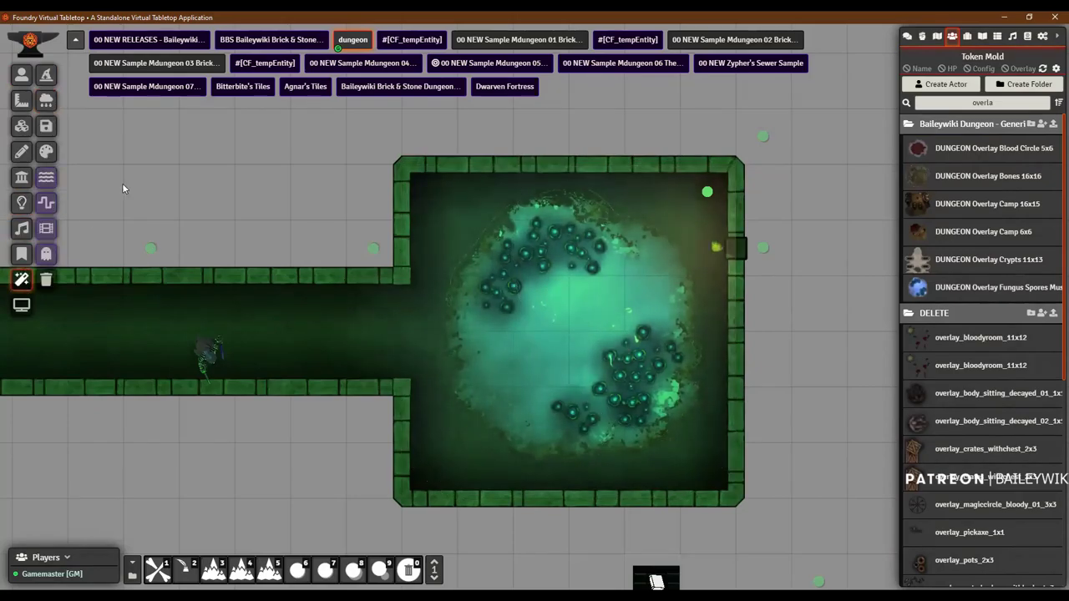
click(46, 152)
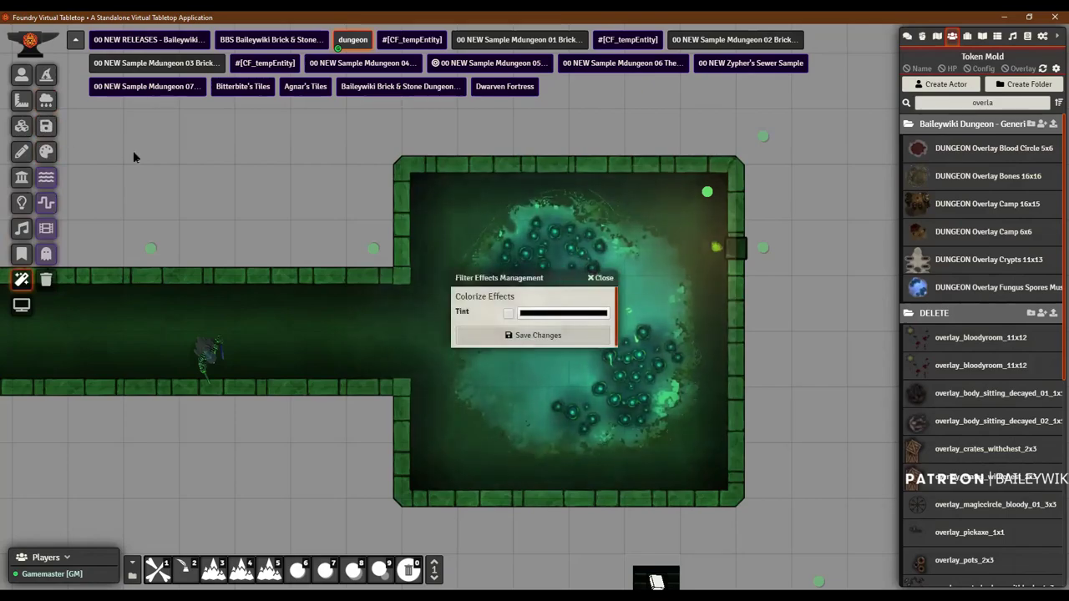
click(514, 335)
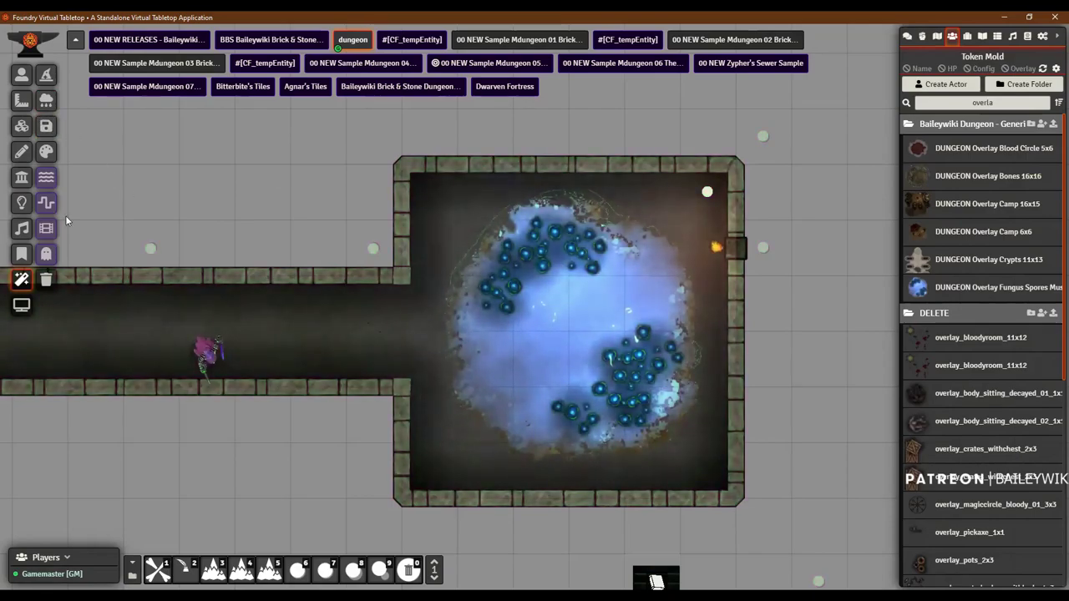
Step: Review the room's light sources, then select the hero token to view its sight
click(22, 203)
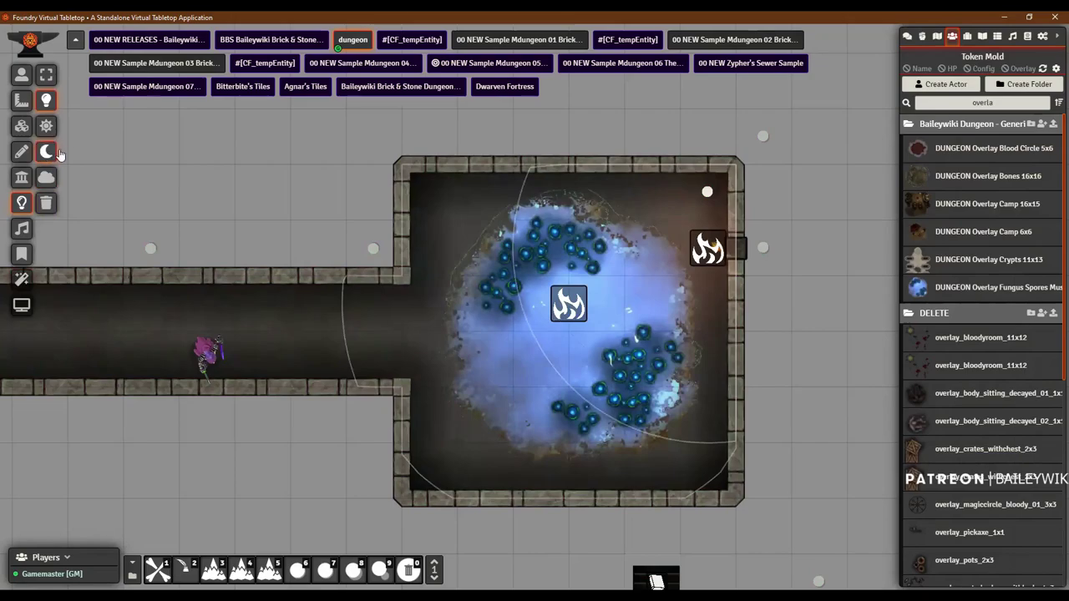
click(22, 74)
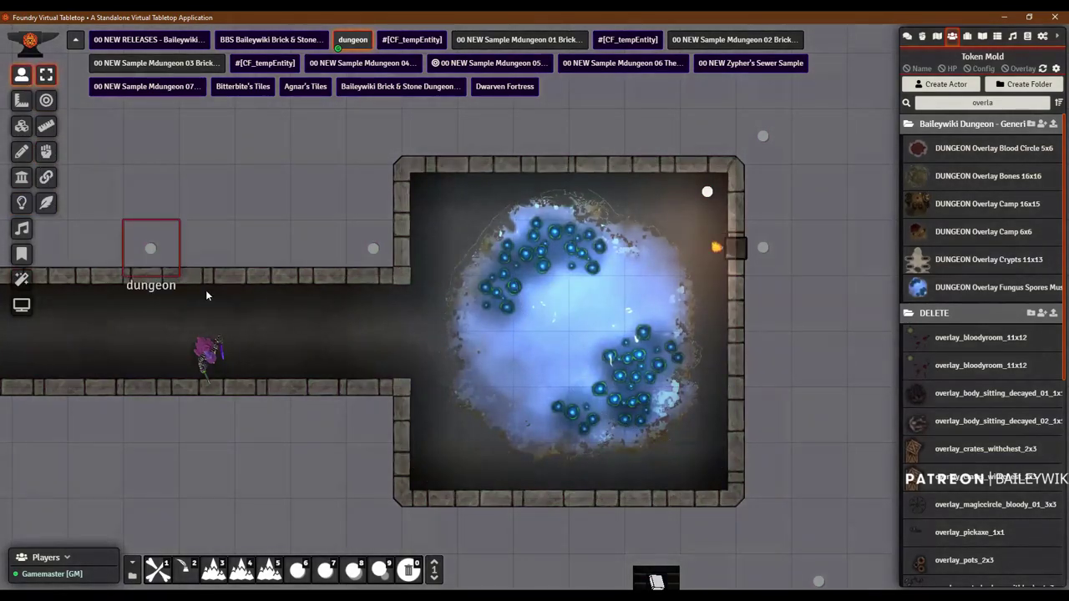
click(227, 368)
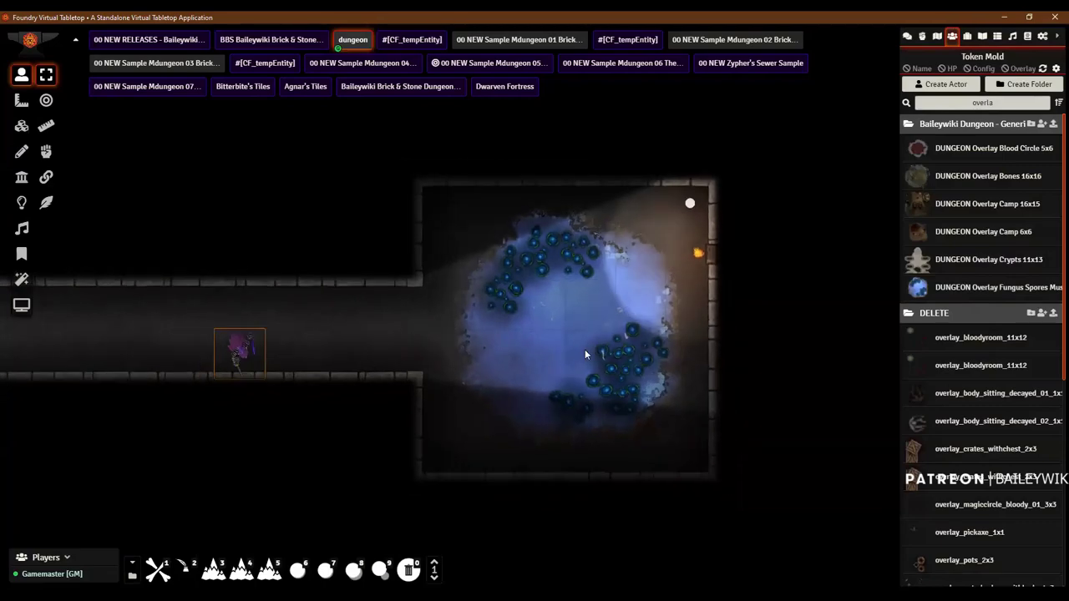
scroll(752, 380, down, 5)
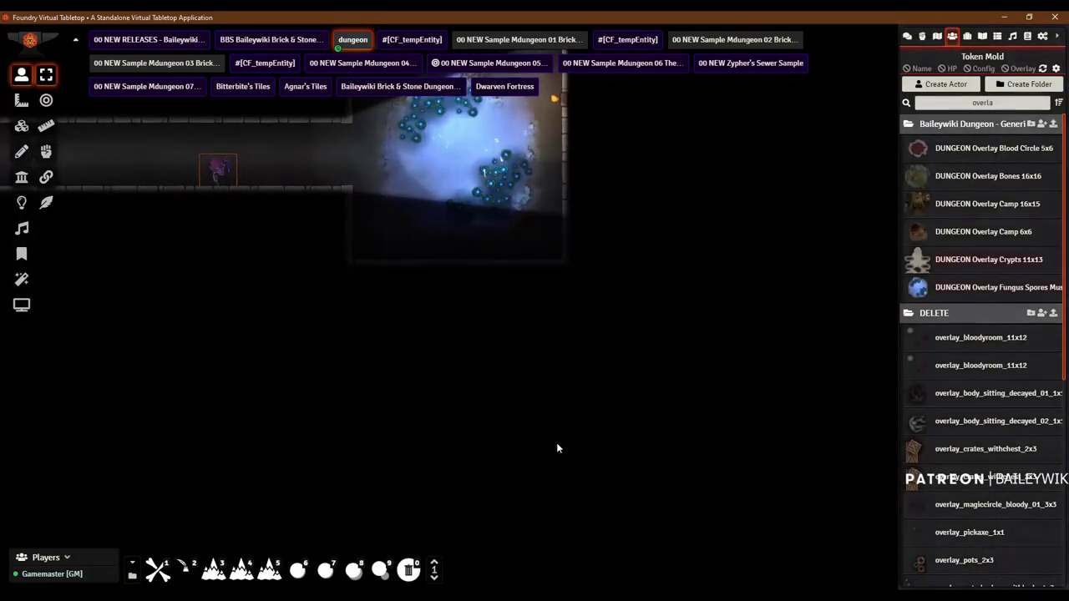
Step: Paste the crypts prefab and detach its attached objects from the prefab token
key(ctrl+v)
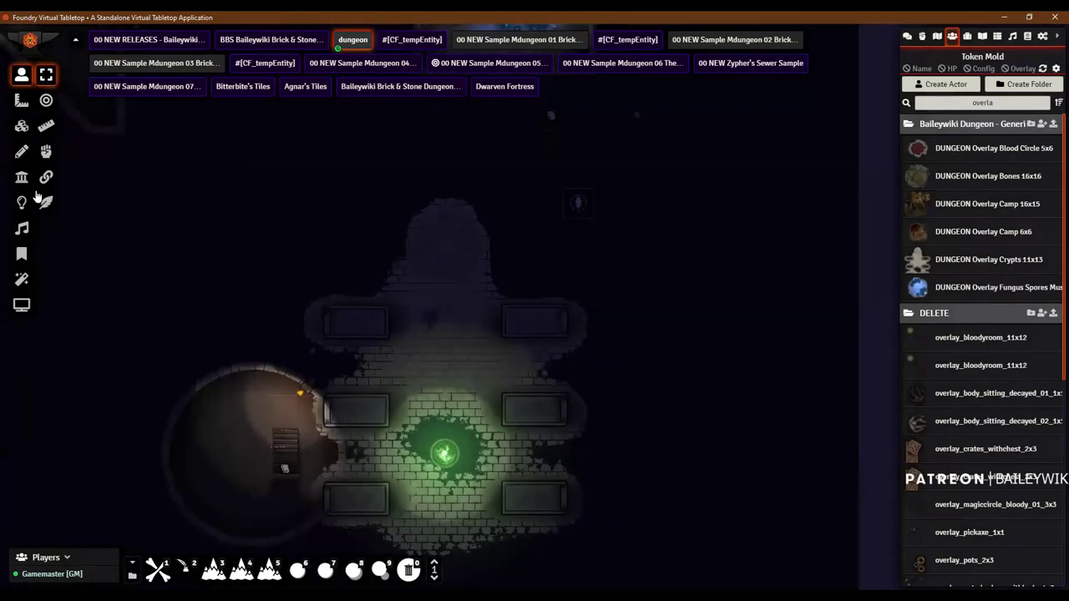
click(44, 180)
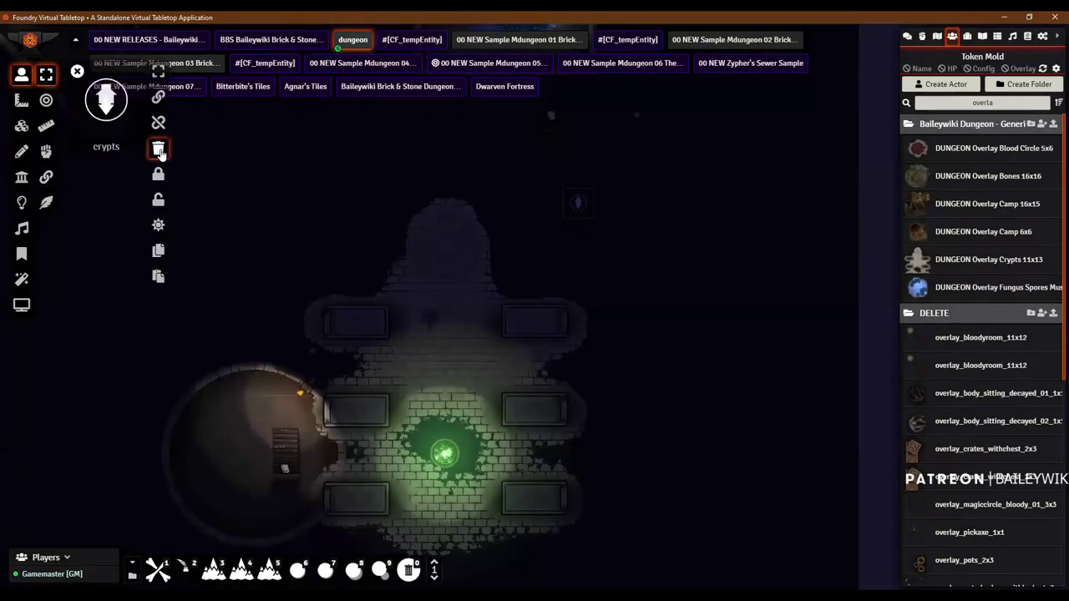
click(156, 152)
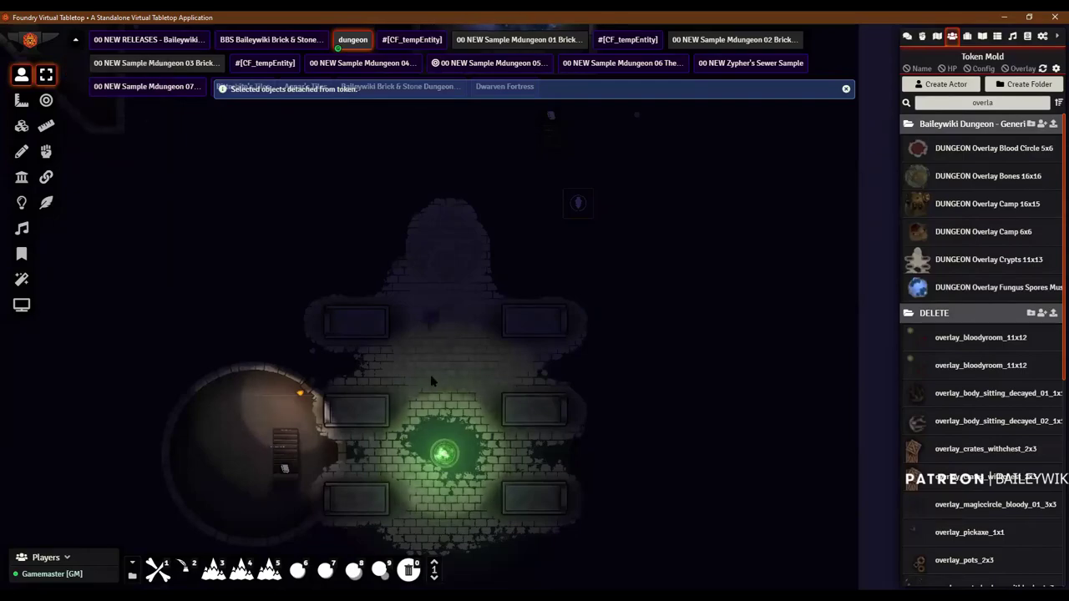
scroll(436, 387, up, 5)
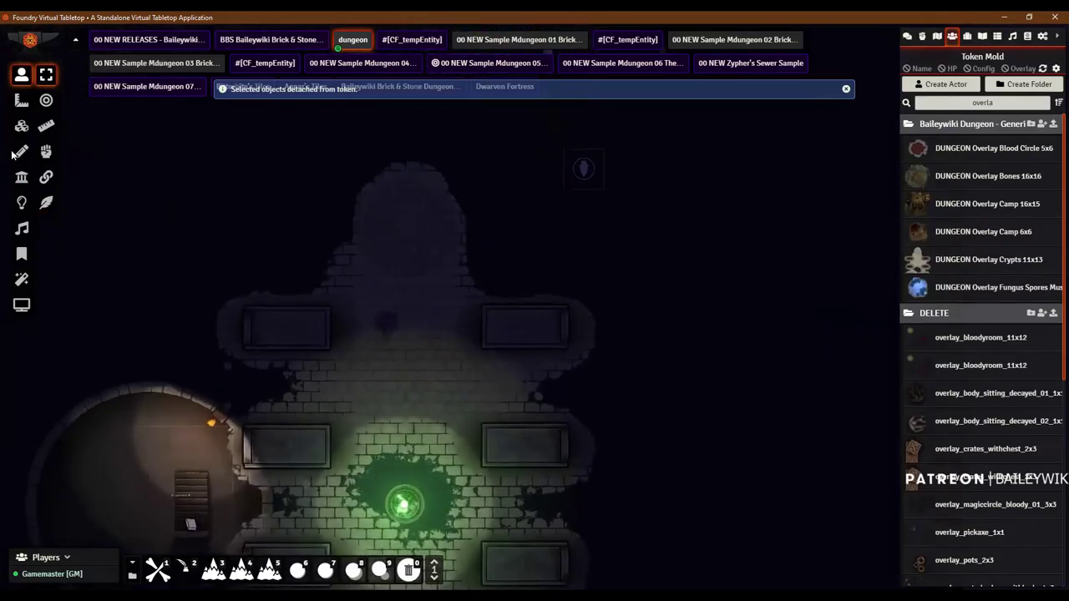
Step: Select the crypt tiles and nudge the middle sarcophagus tile slightly upward
click(21, 126)
click(291, 444)
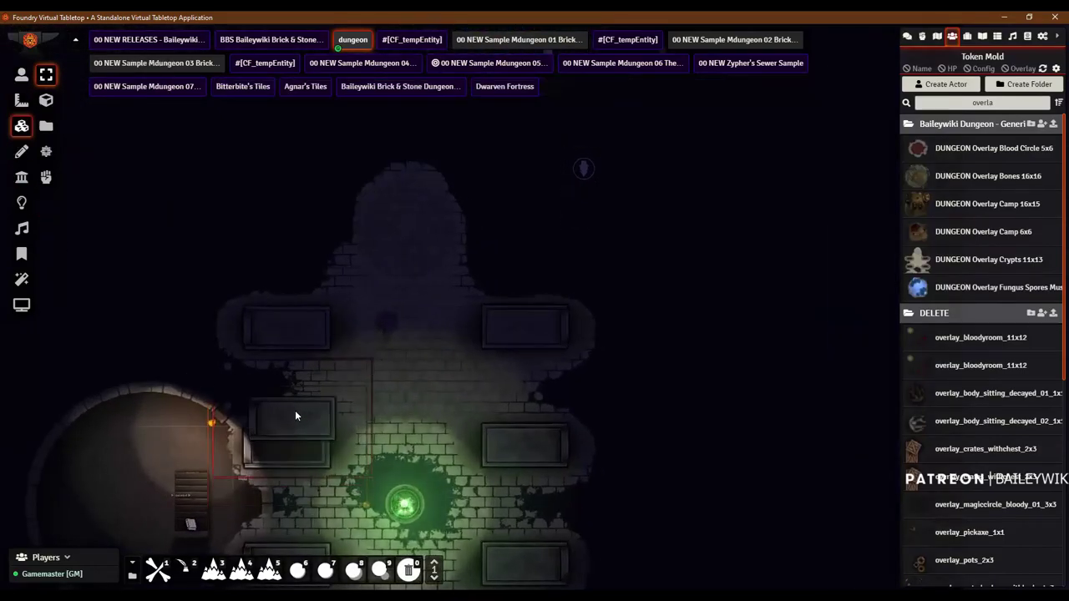
scroll(522, 389, up, 5)
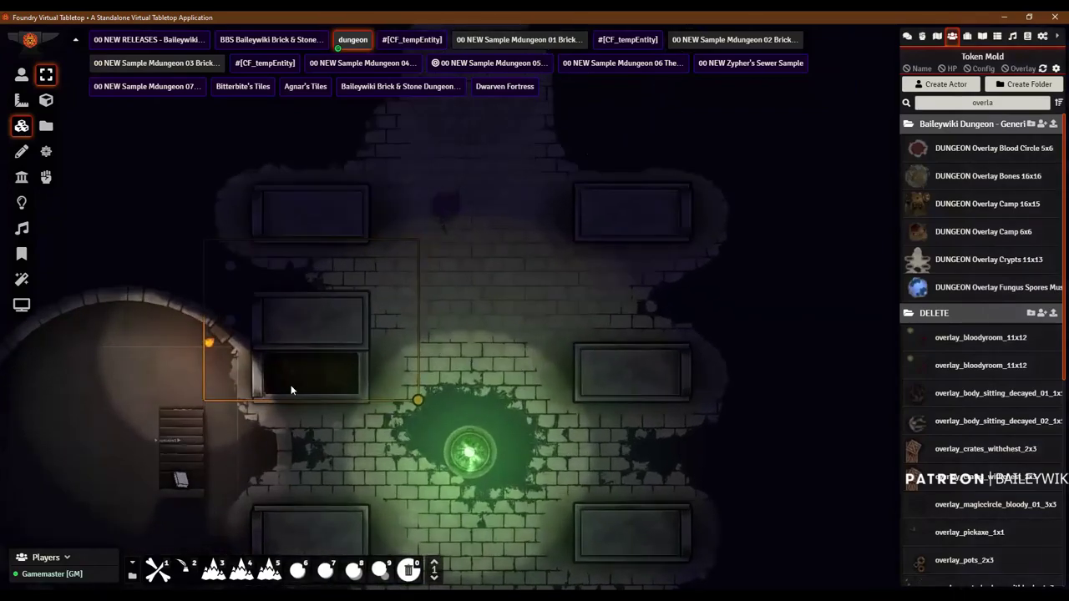
drag(334, 317, 333, 283)
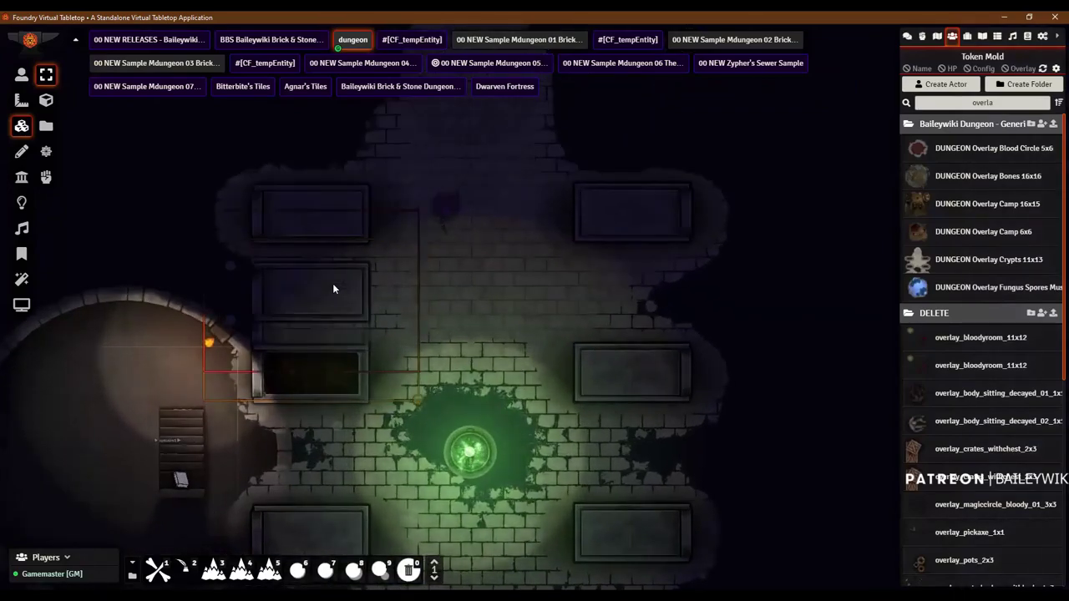
Step: Give the sarcophagus tile a different coffin image from the Tile Sprite browser
double_click(301, 384)
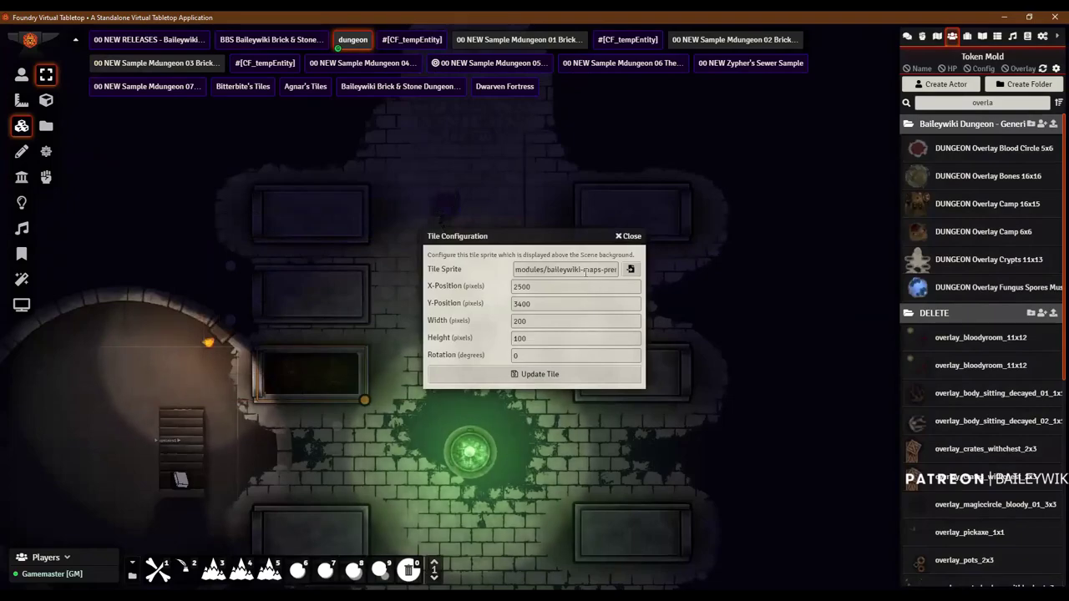
click(631, 269)
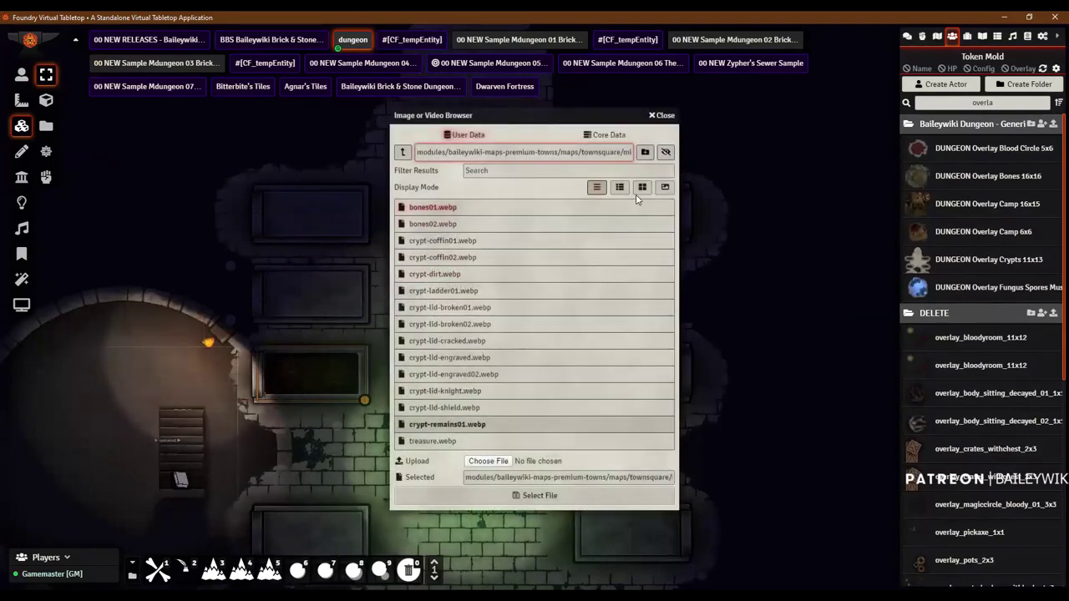
click(639, 189)
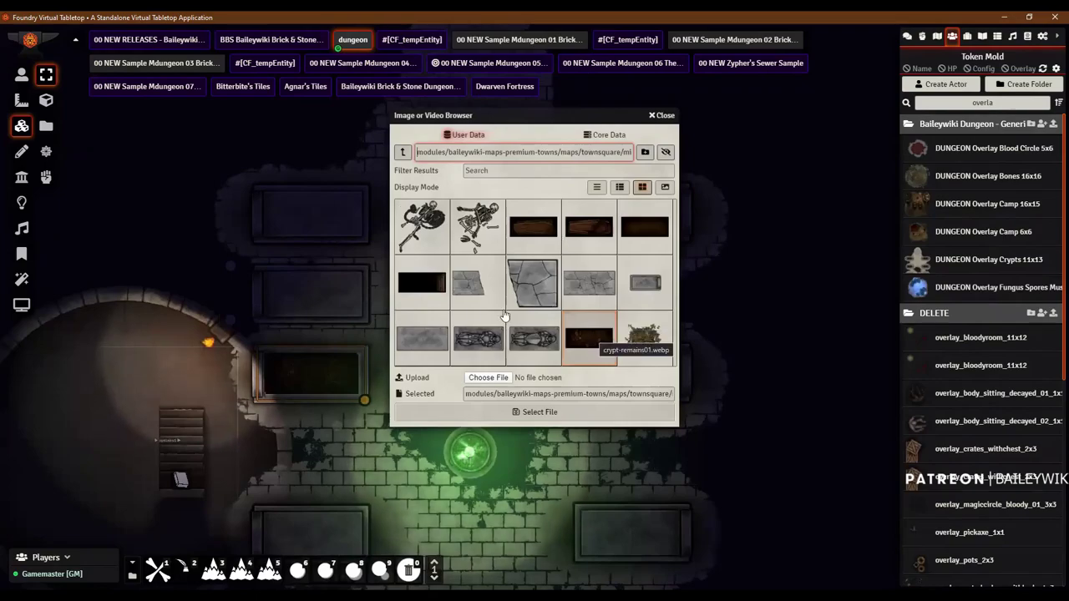
double_click(520, 239)
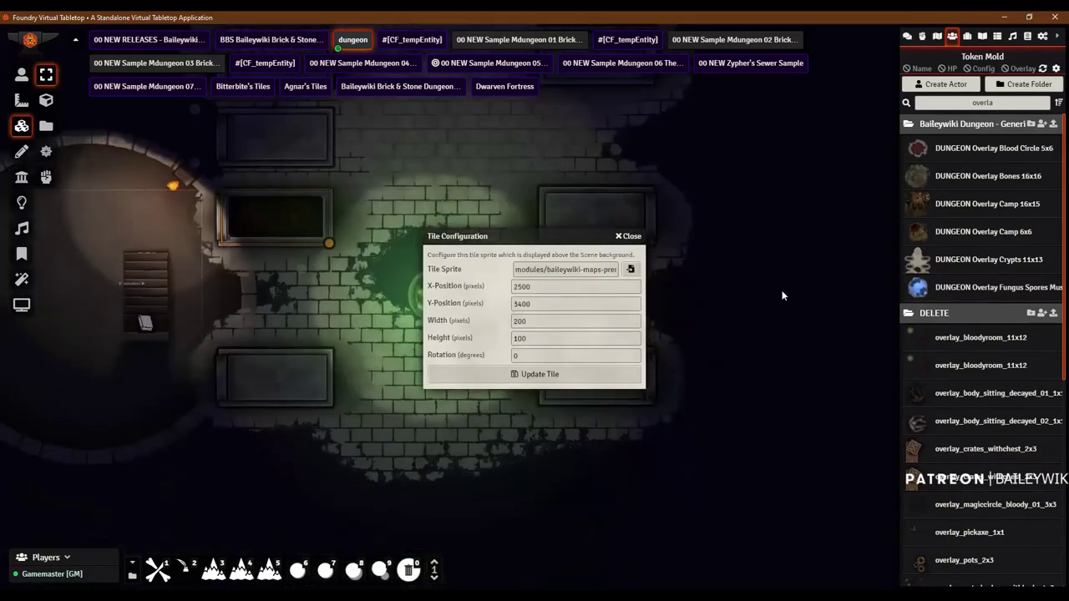
click(628, 236)
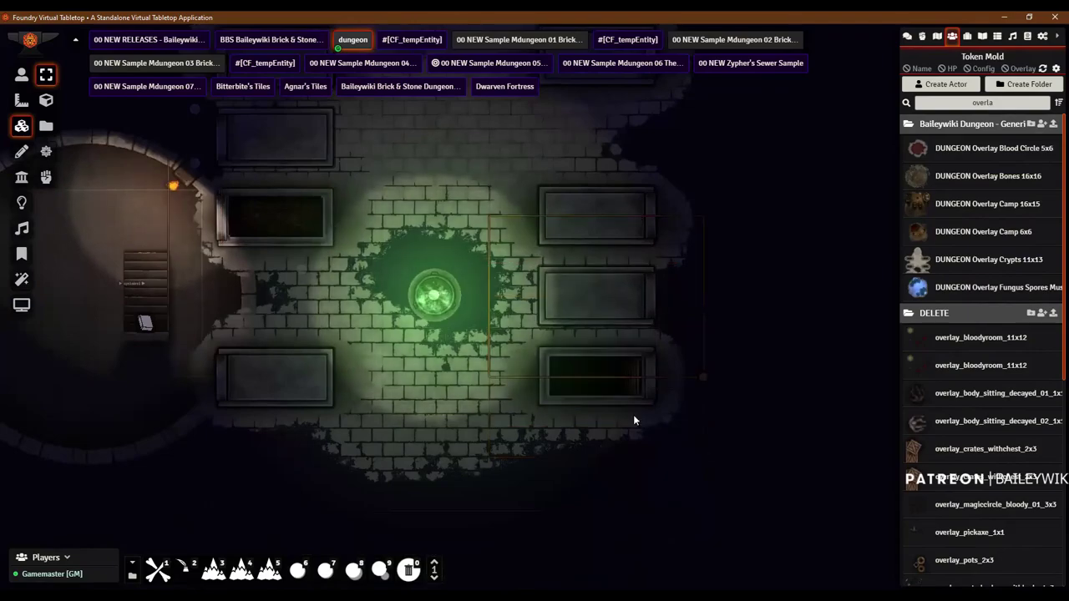
Step: Move the coffin right of the crypt, paste a copy, and reposition the lower-right coffins
drag(520, 349, 680, 324)
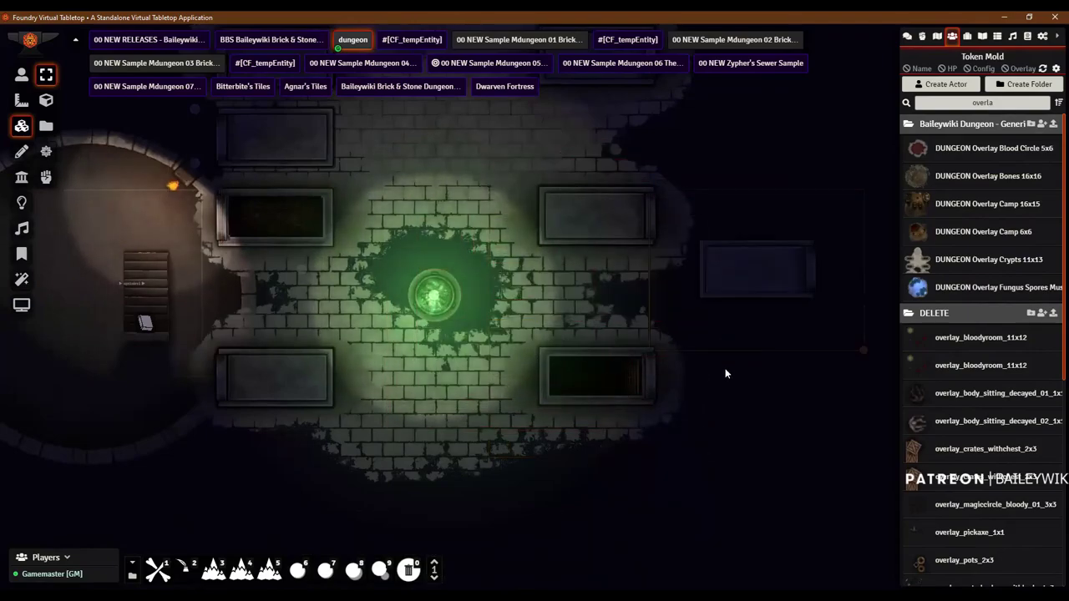
key(ctrl+v)
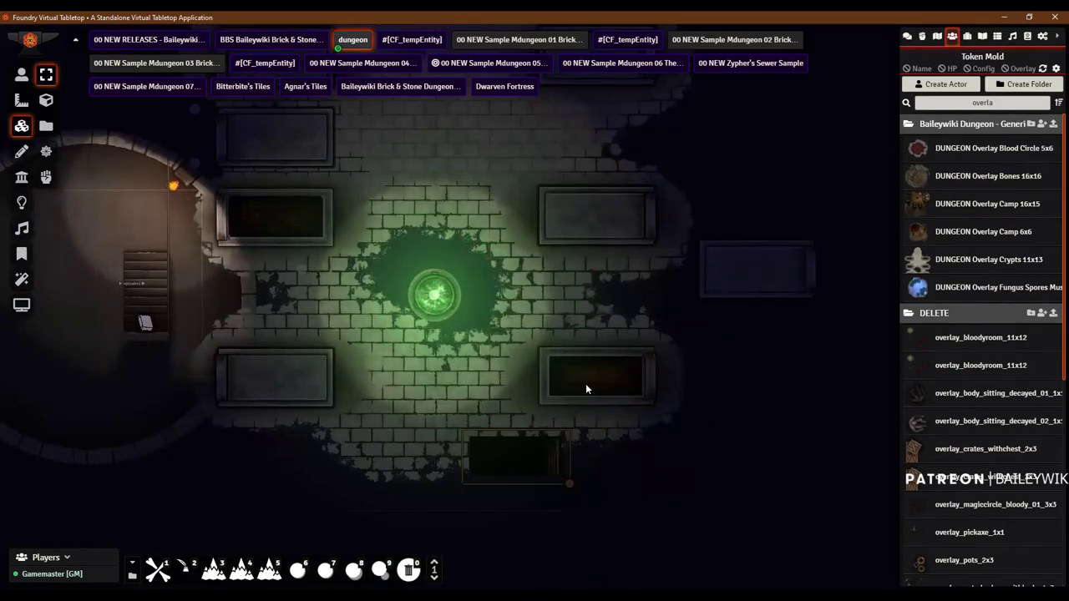
drag(528, 451, 608, 373)
mouse_move(771, 271)
mouse_down()
mouse_move(682, 344)
mouse_move(609, 373)
mouse_up()
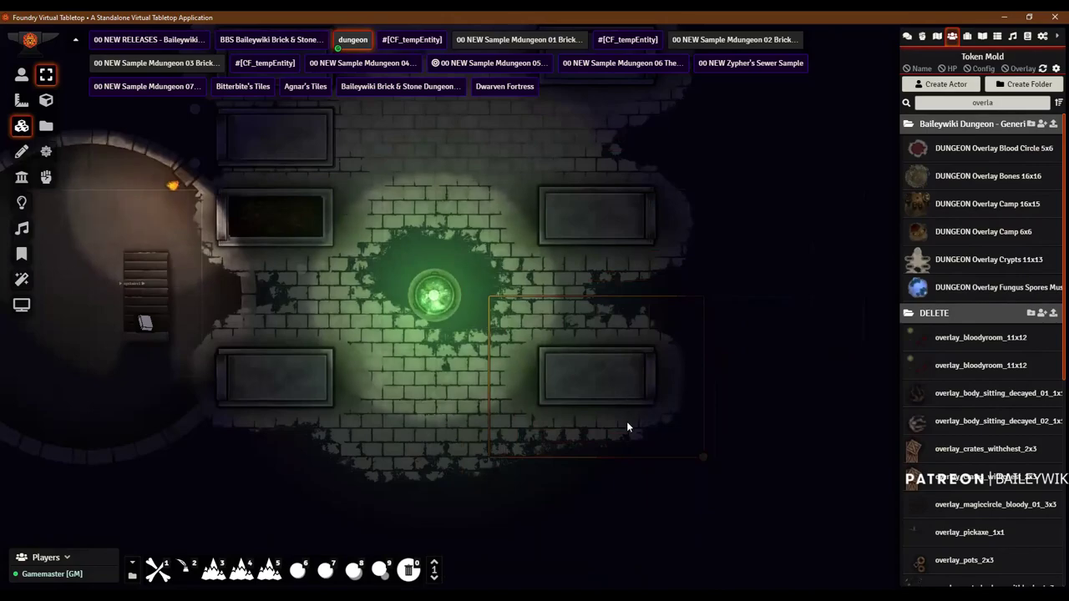
right_click(601, 378)
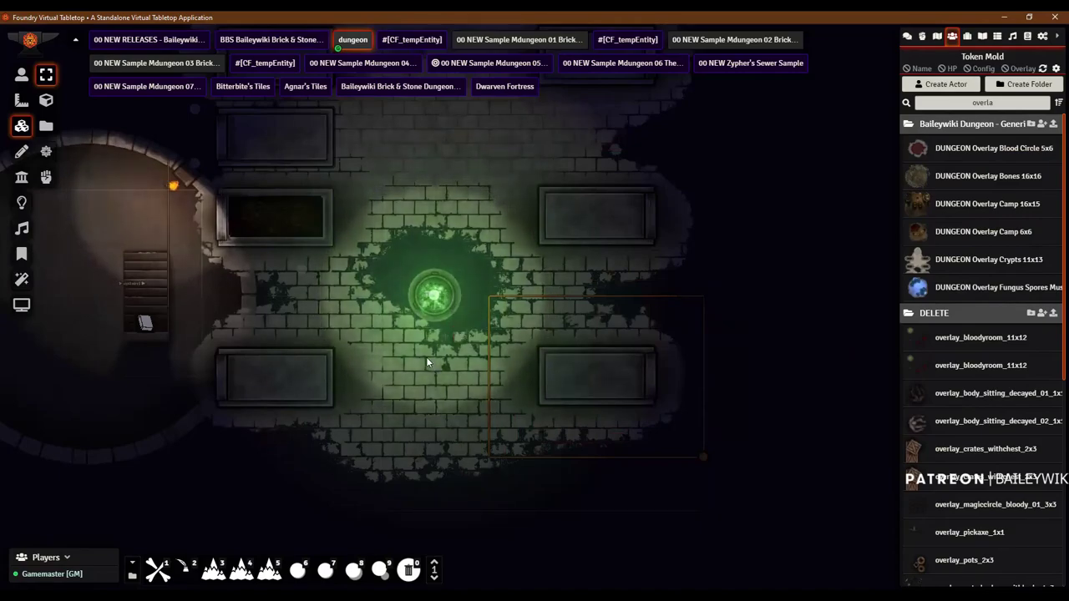
scroll(424, 359, down, 3)
mouse_move(420, 343)
mouse_down()
mouse_move(495, 371)
mouse_move(522, 397)
mouse_up()
scroll(511, 288, down, 5)
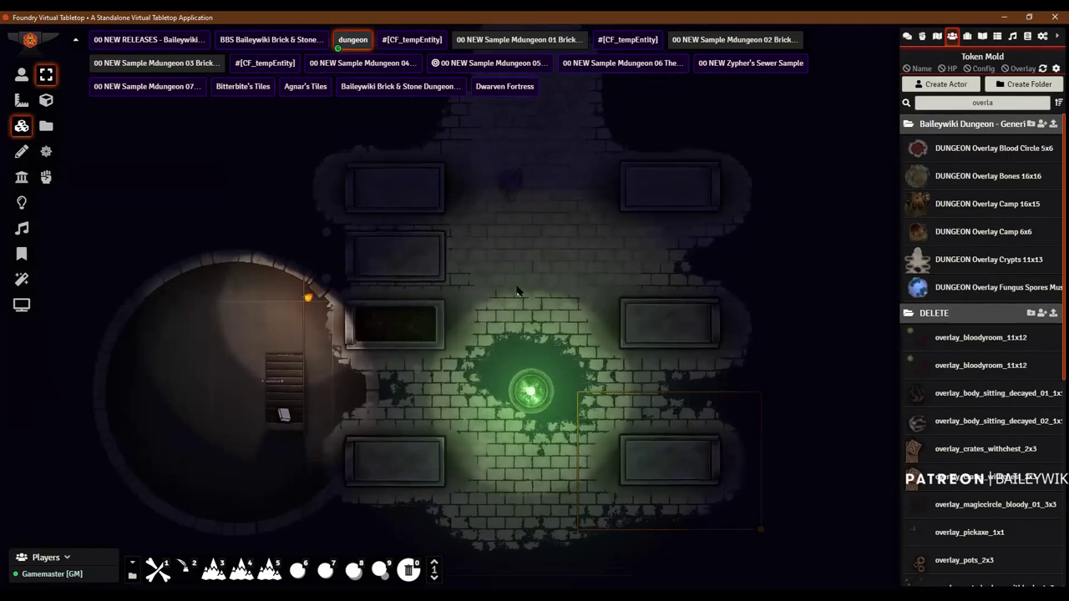
Step: Paste the DUNGEON Overlay Camp 16x15 prefab left of the crypt
scroll(585, 244, down, 3)
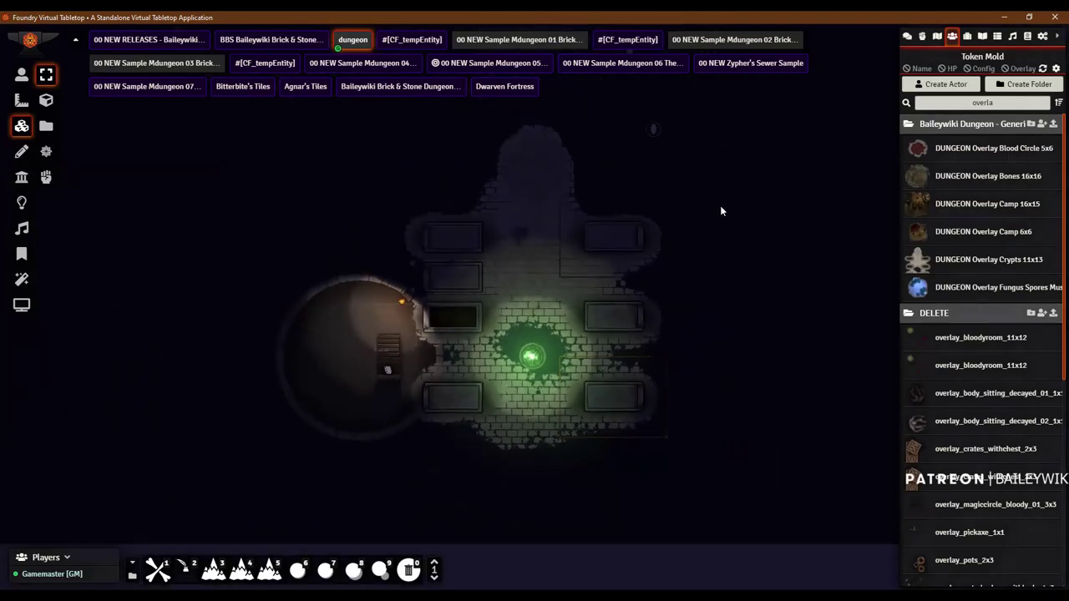
scroll(999, 332, down, 2)
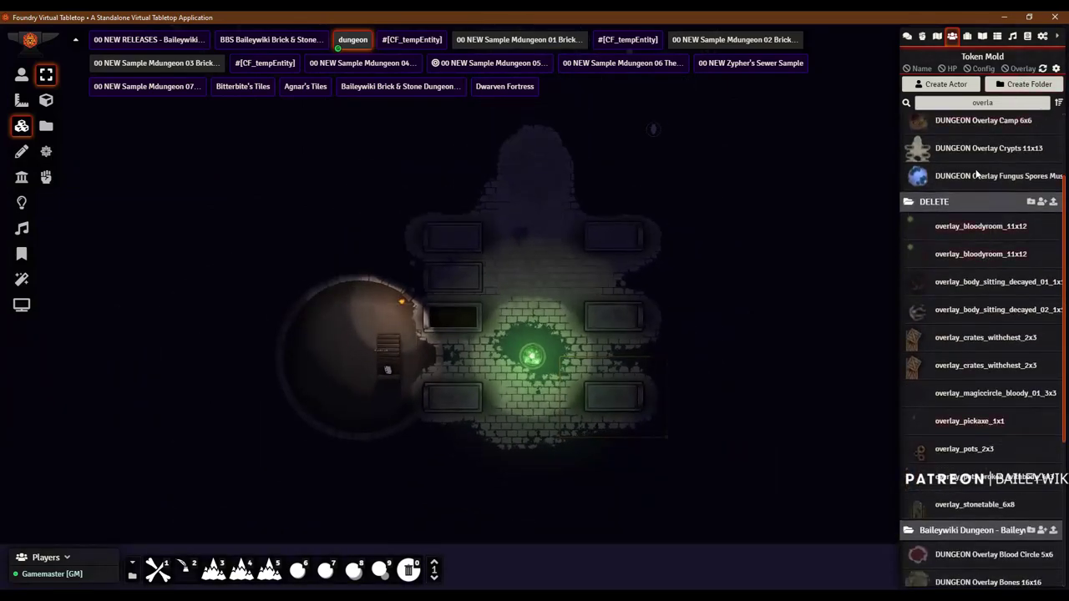
scroll(981, 176, up, 2)
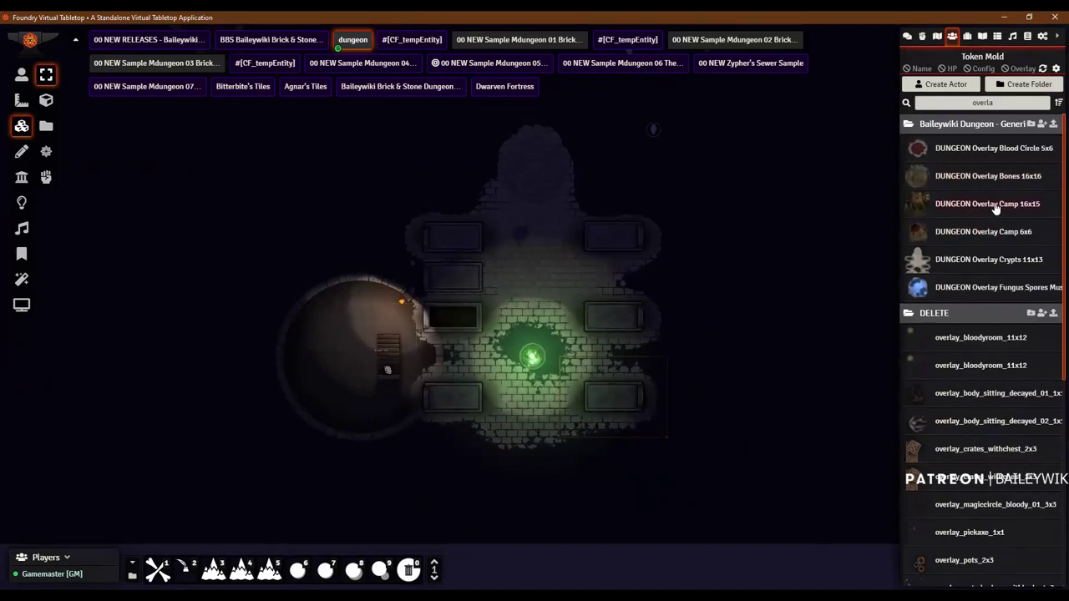
key(ctrl+v)
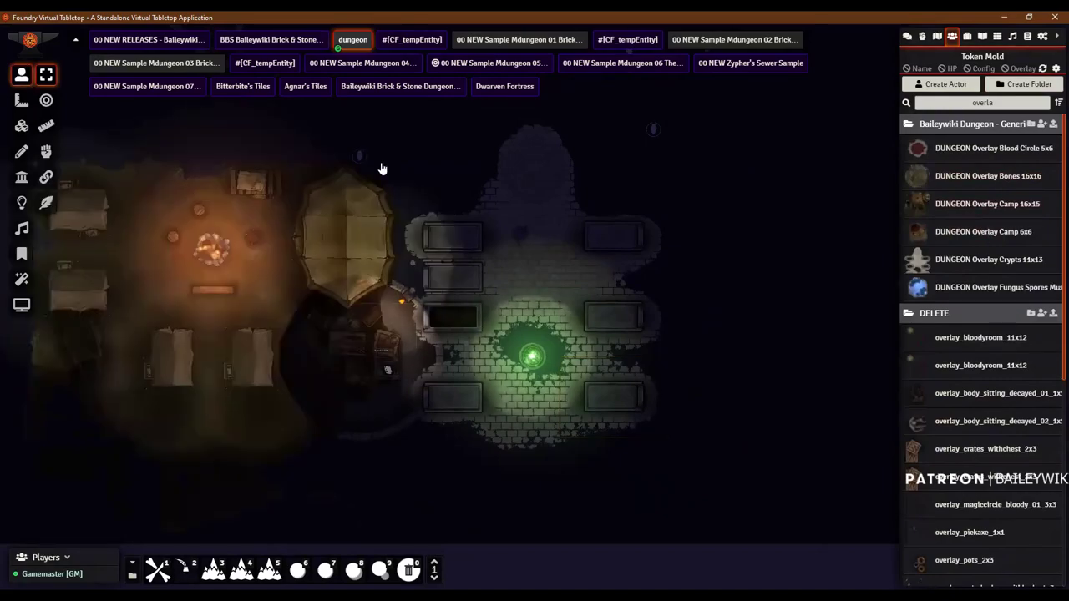
Step: Paste the Camp 6x6 prefab with tent and campfire right of the crypt
scroll(522, 232, down, 3)
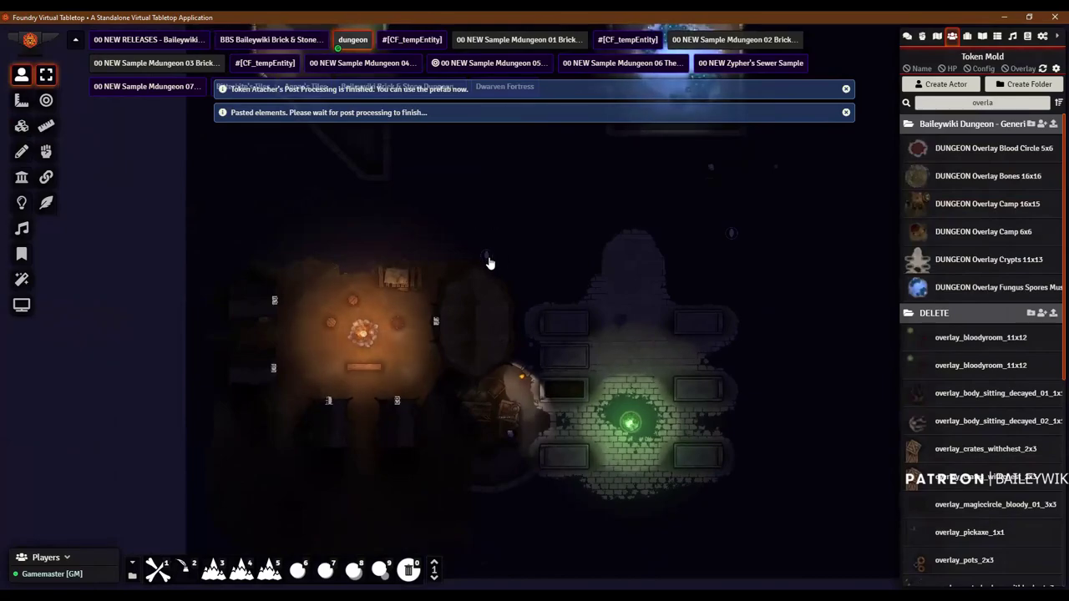
scroll(491, 263, up, 2)
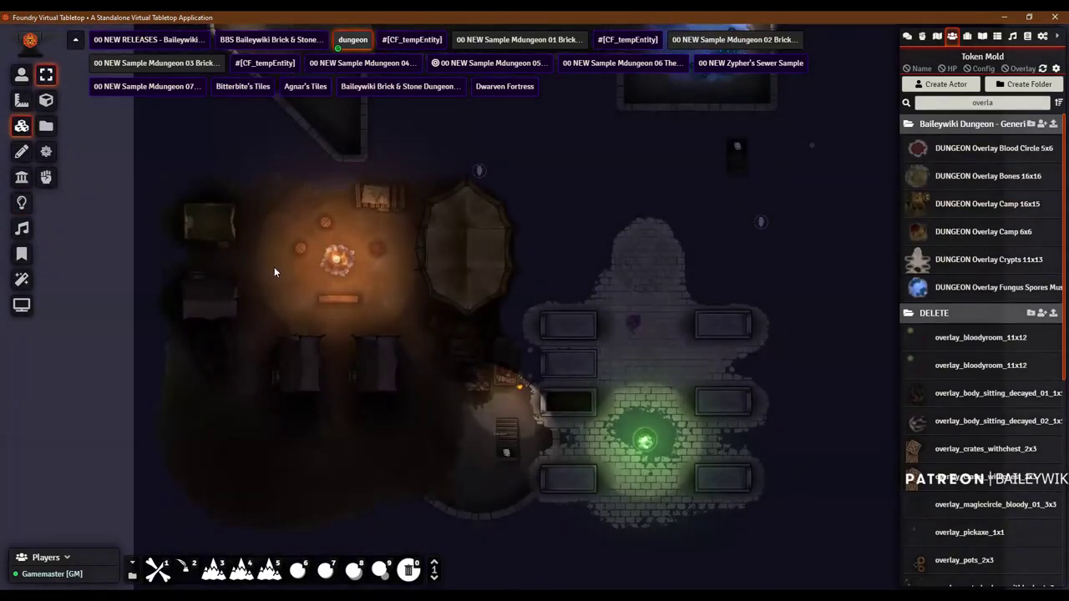
scroll(274, 271, up, 2)
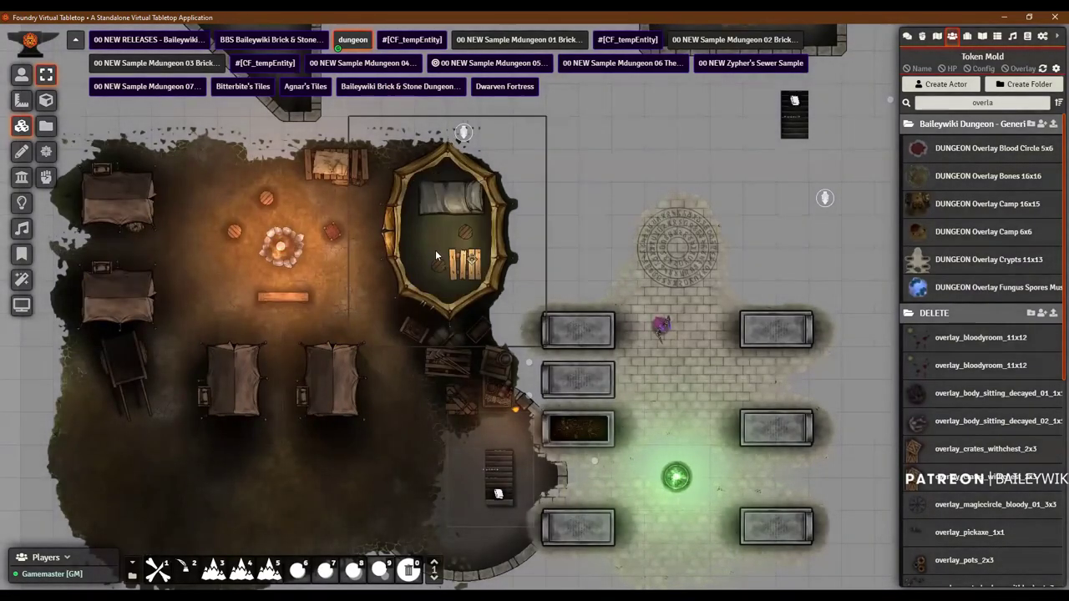
scroll(793, 326, down, 7)
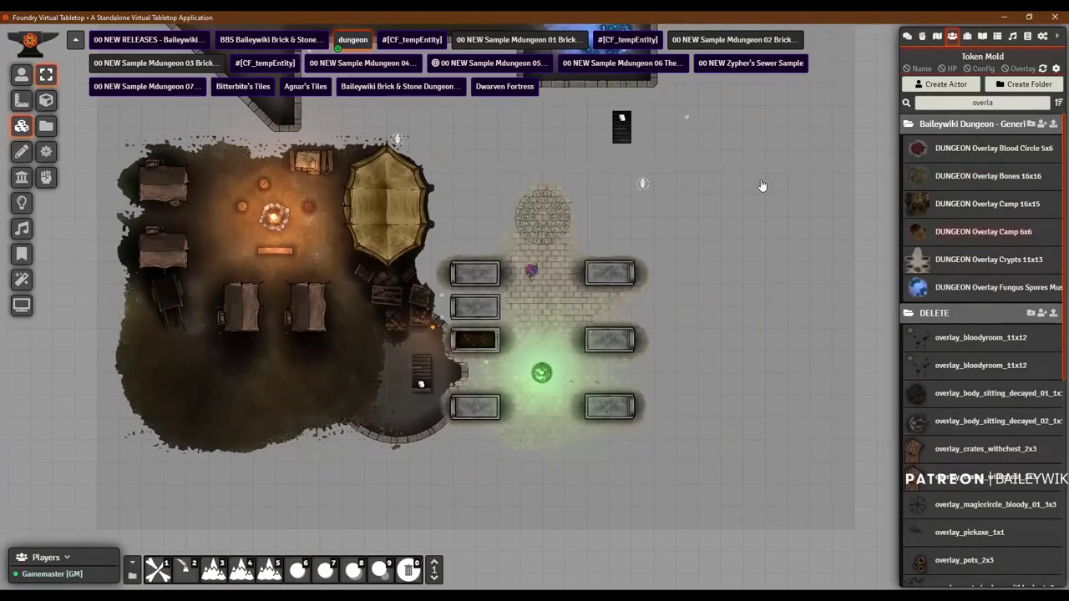
key(ctrl+v)
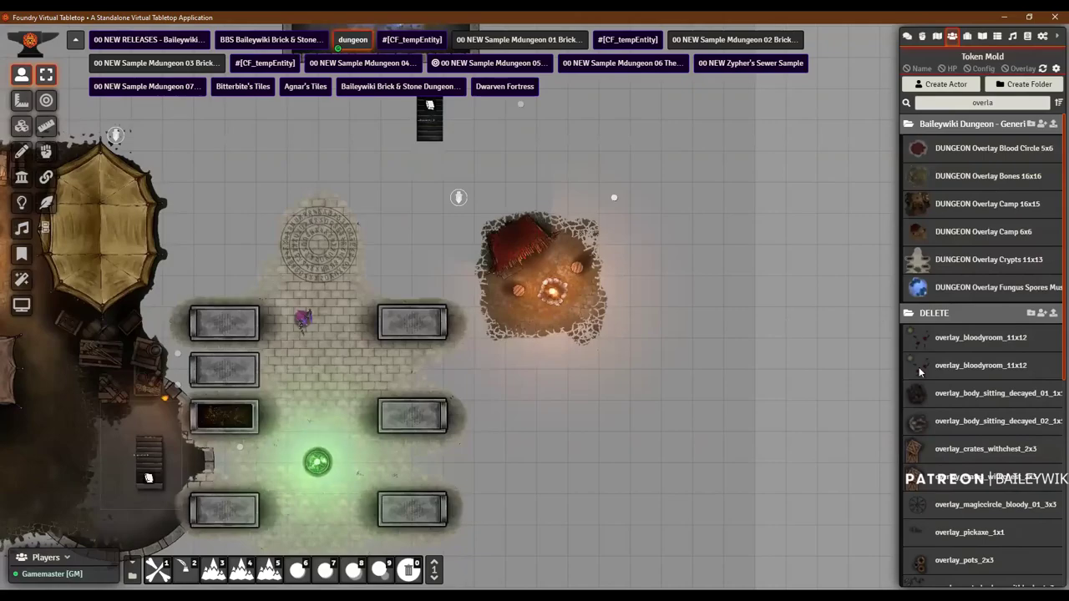
scroll(918, 367, down, 2)
scroll(983, 325, down, 8)
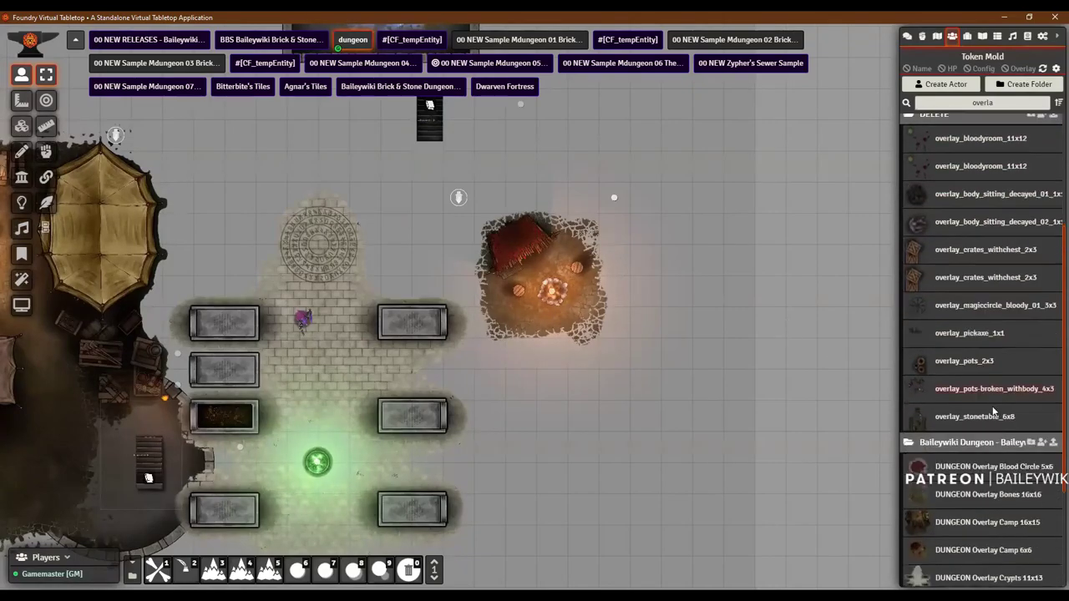
scroll(1002, 345, up, 1)
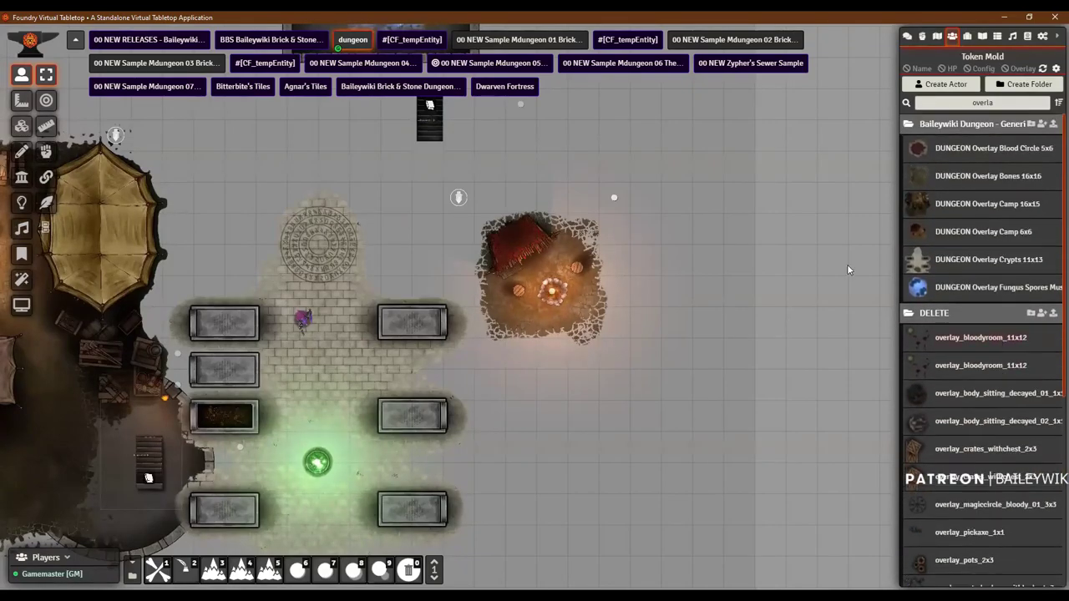
scroll(751, 414, down, 3)
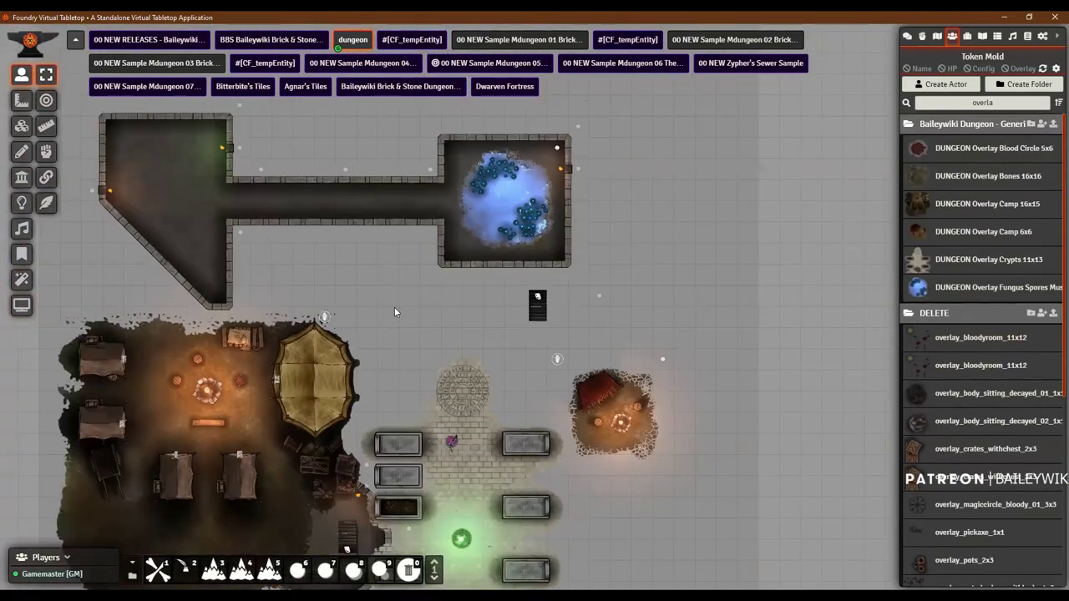
drag(394, 312, 453, 378)
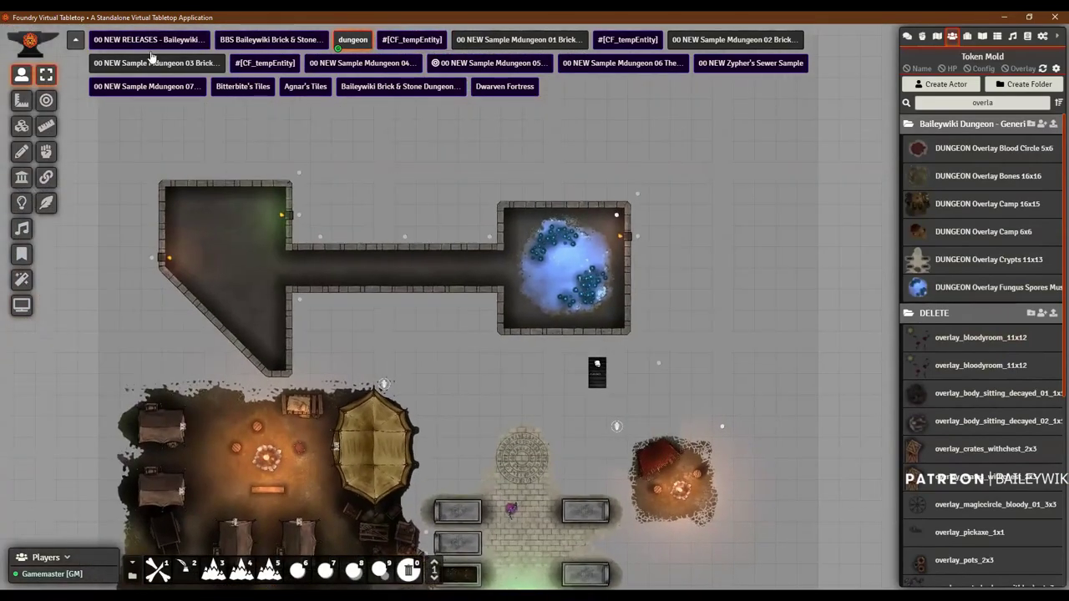
click(368, 66)
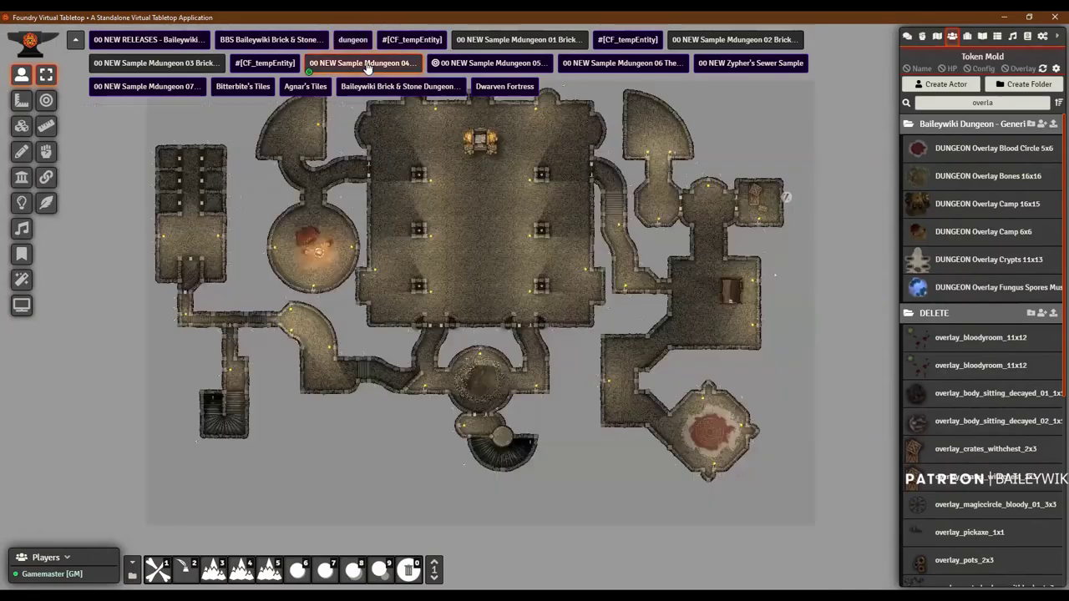
scroll(426, 183, up, 5)
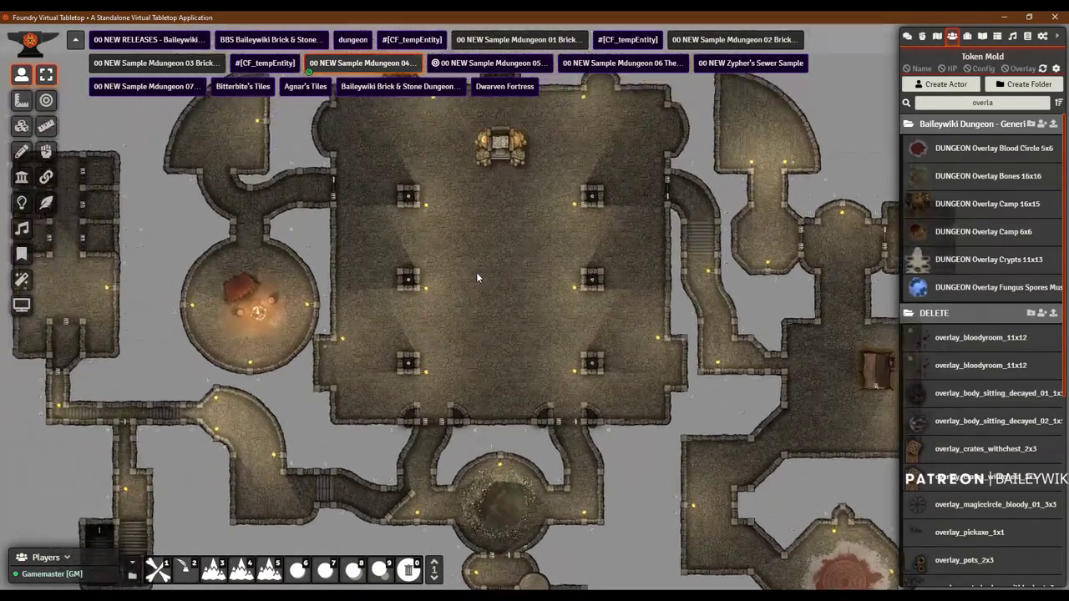
drag(476, 278, 560, 161)
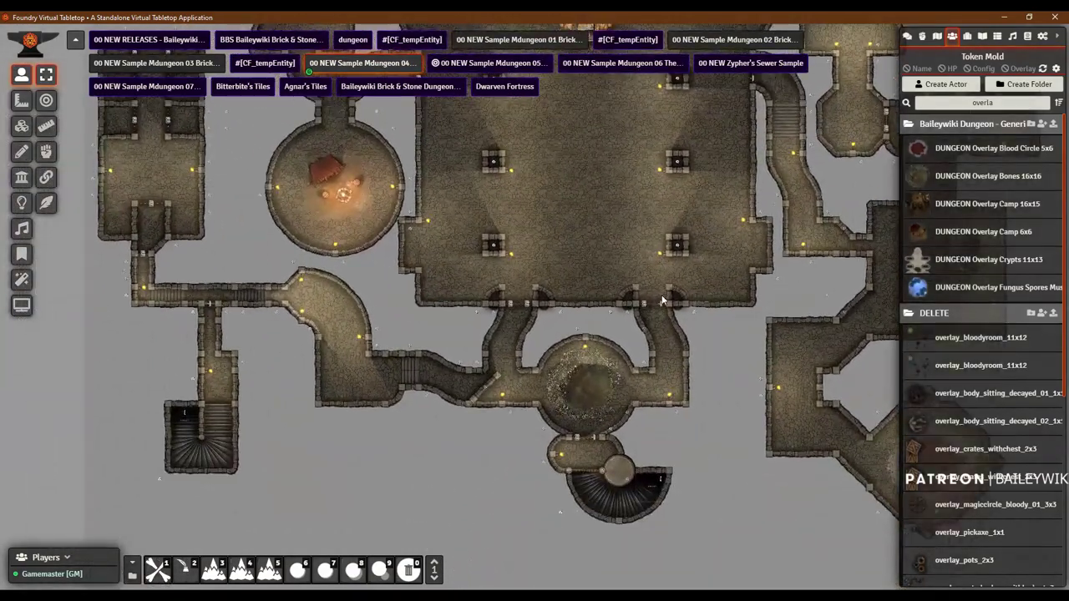
scroll(590, 247, up, 5)
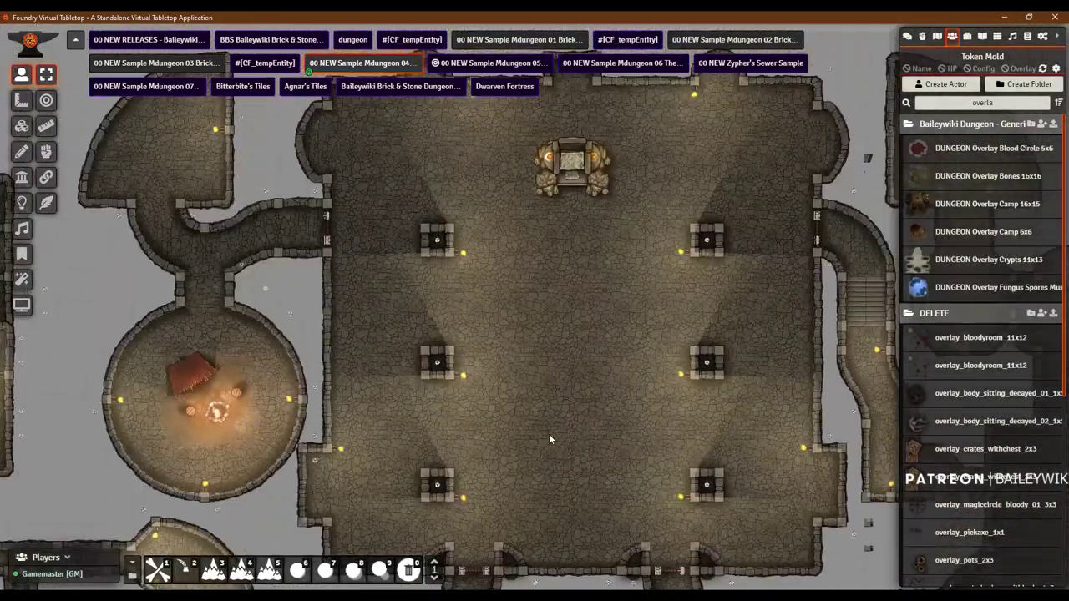
scroll(485, 409, up, 3)
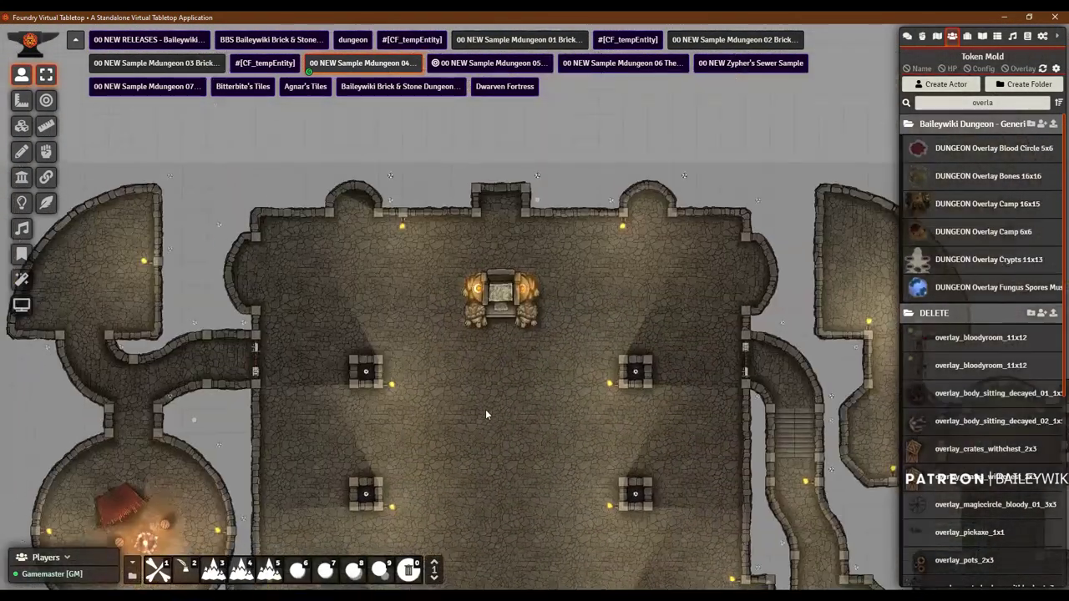
scroll(503, 363, up, 3)
scroll(464, 342, down, 5)
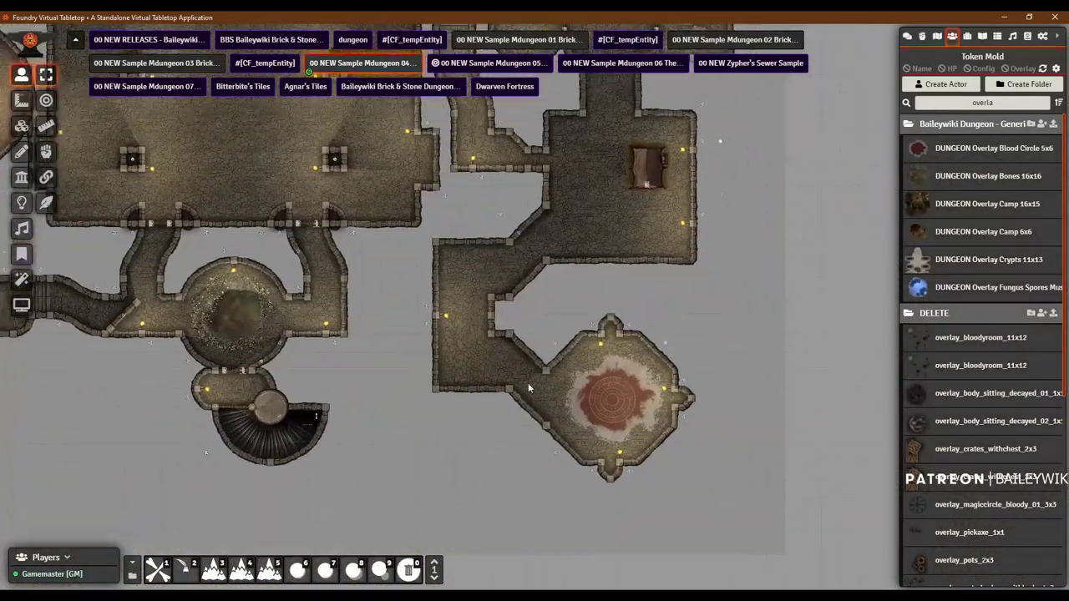
scroll(563, 344, up, 3)
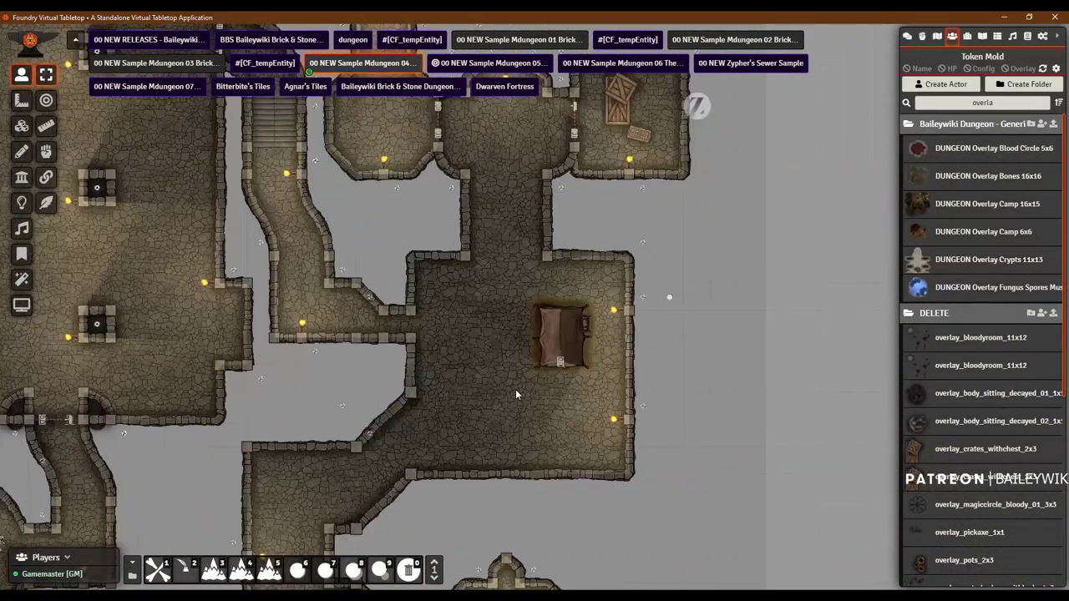
scroll(515, 389, down, 3)
scroll(618, 406, up, 2)
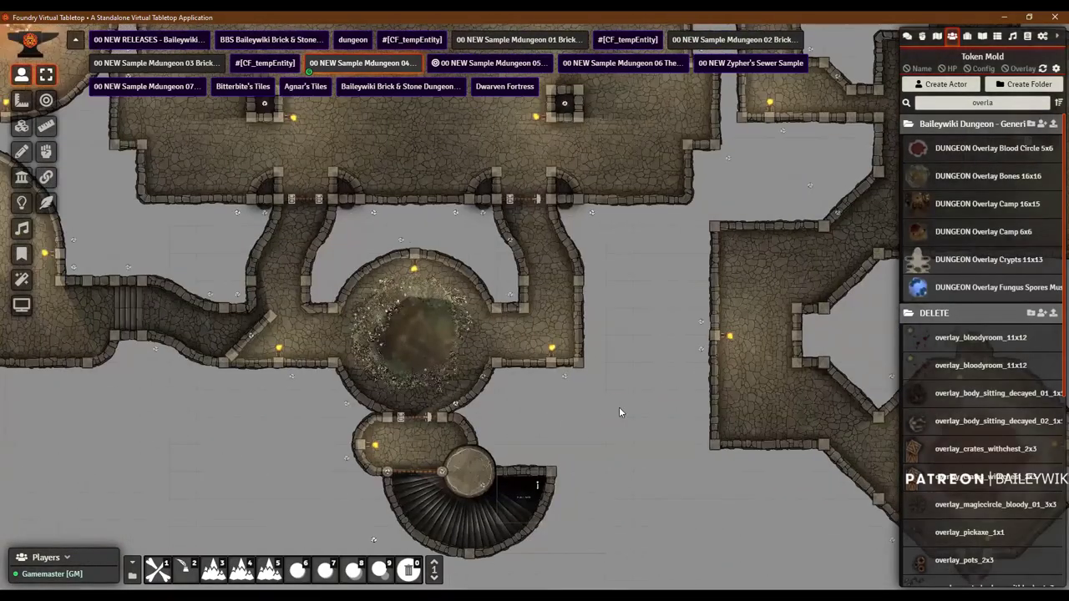
scroll(674, 357, down, 2)
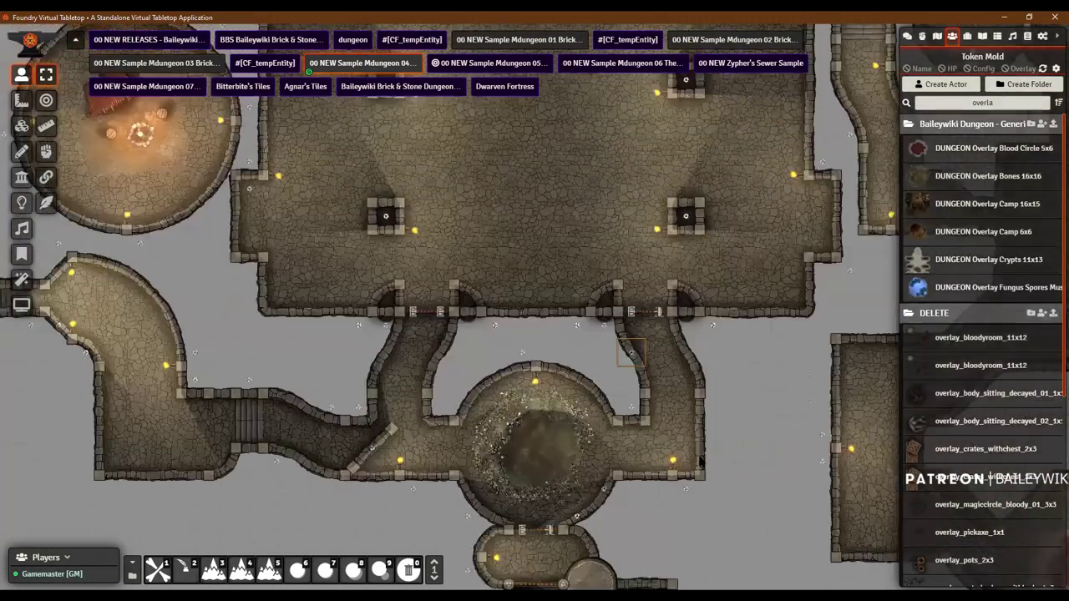
scroll(531, 221, up, 2)
scroll(541, 266, down, 1)
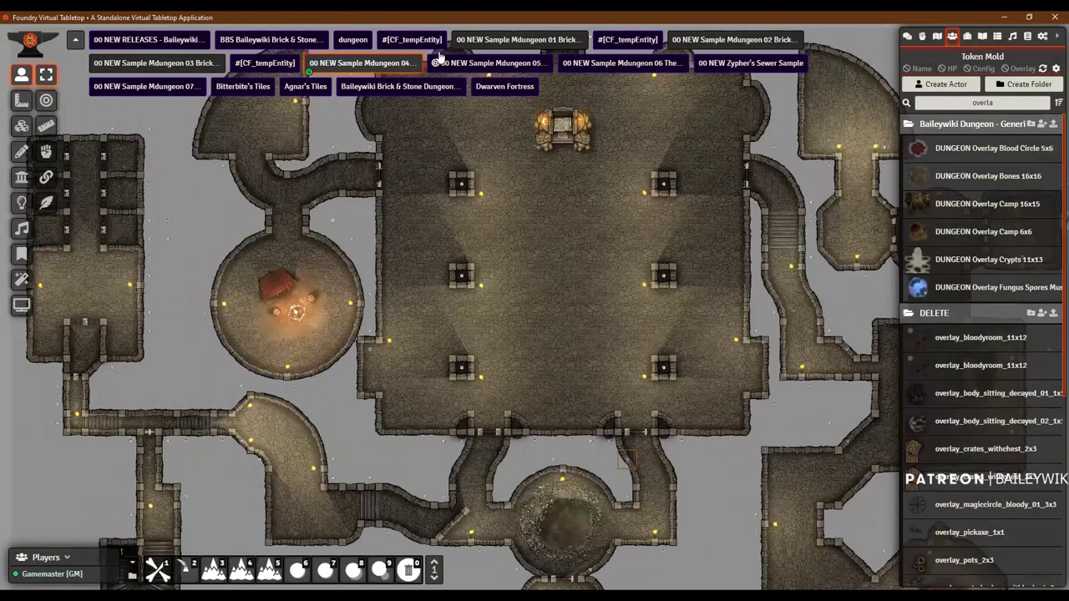
Step: Load the 00 NEW Sample Mdungeon 06 scene and zoom into the map
click(607, 68)
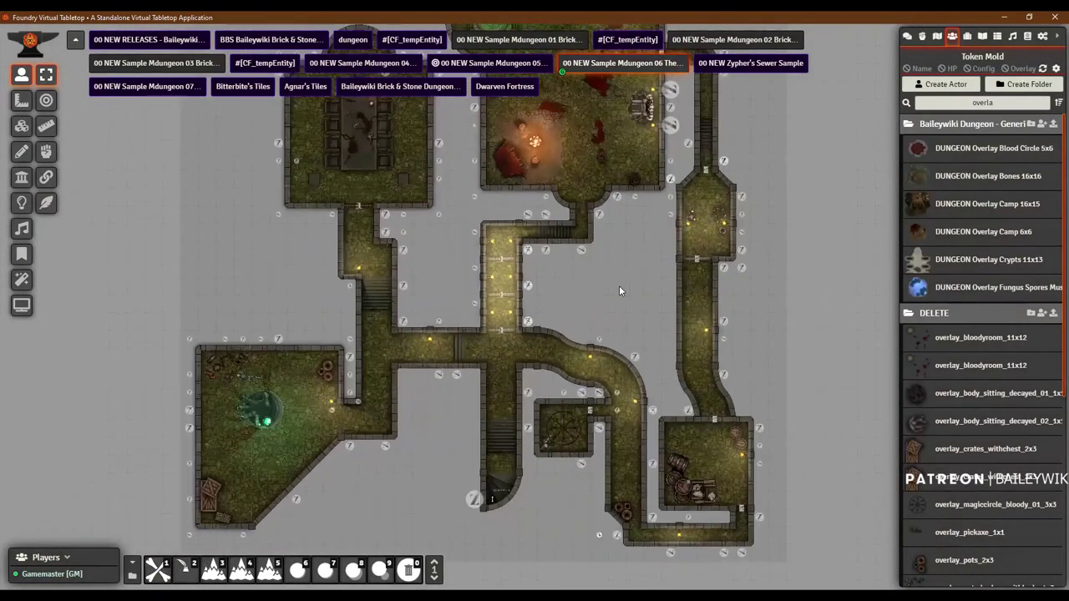
scroll(483, 337, up, 2)
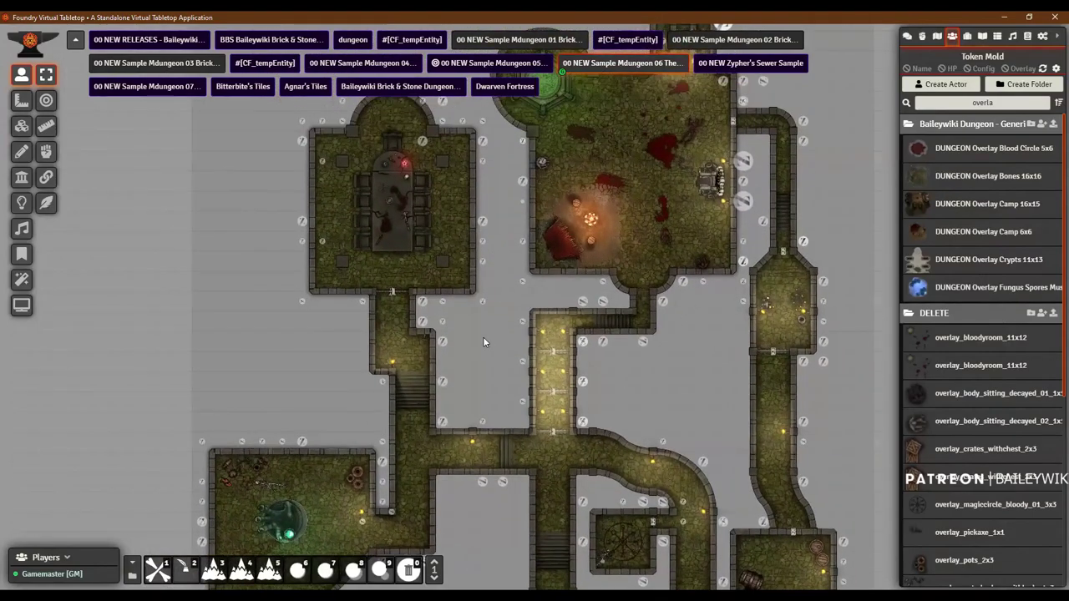
scroll(522, 242, up, 2)
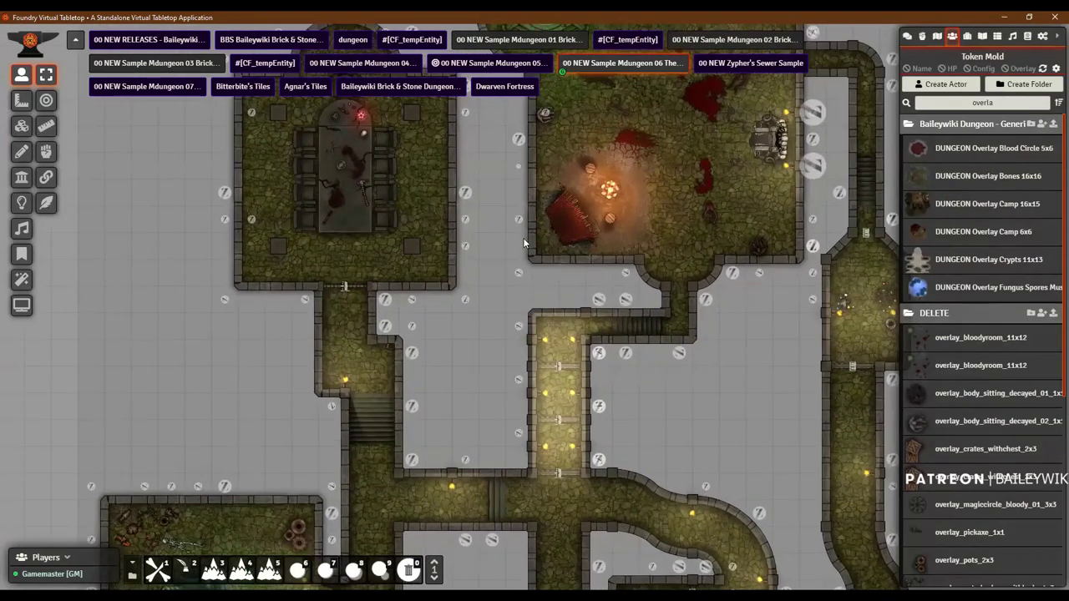
scroll(675, 280, down, 3)
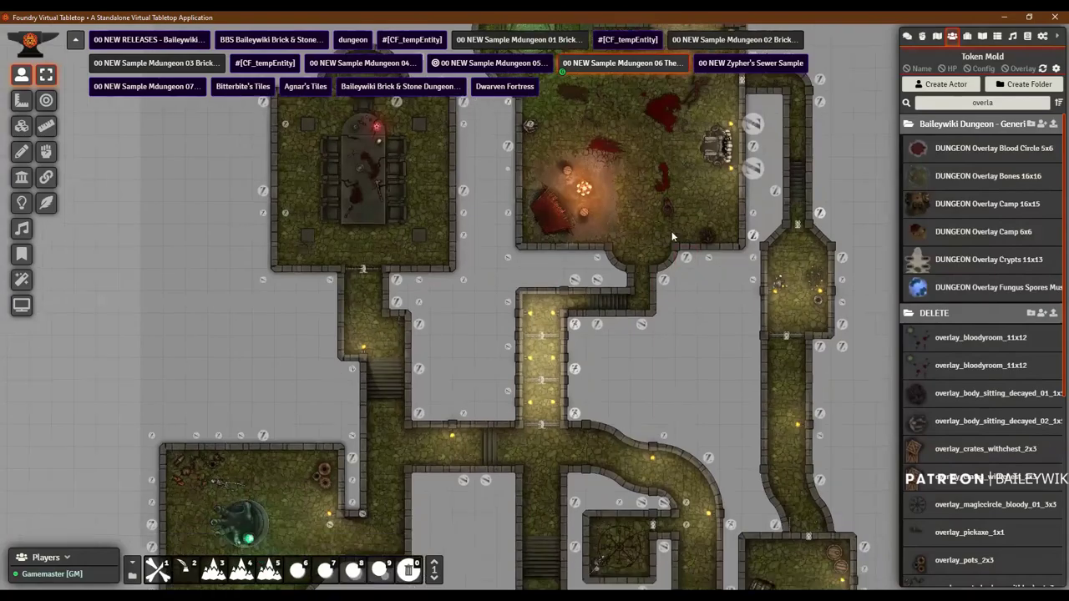
Step: Pan across the sewer map past the green-token room, eastern rooms and campfire room
key(Down)
key(Left)
key(Left)
scroll(561, 316, up, 5)
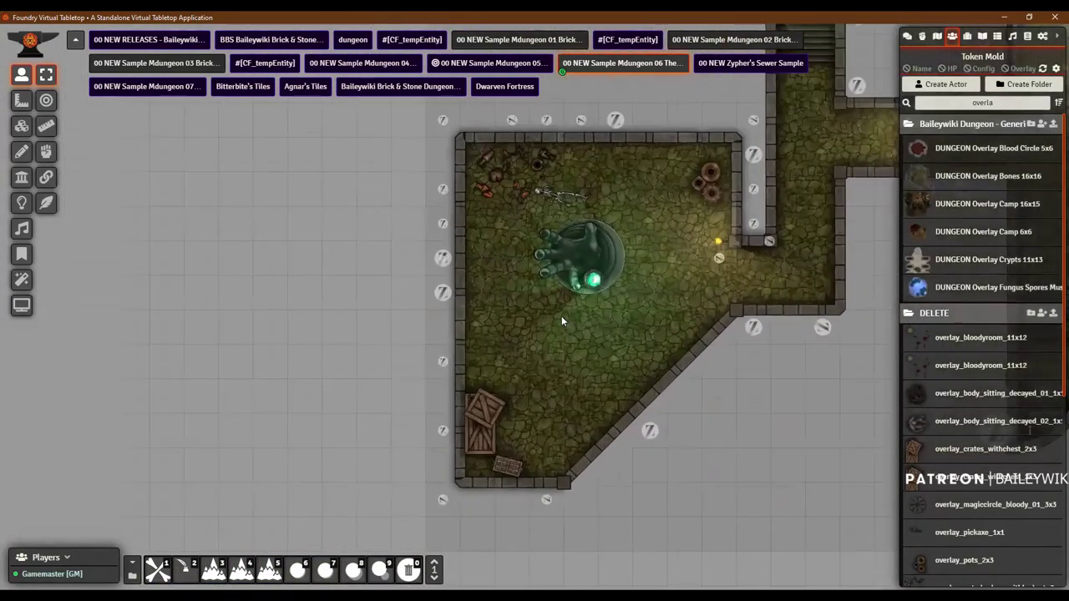
scroll(575, 298, down, 5)
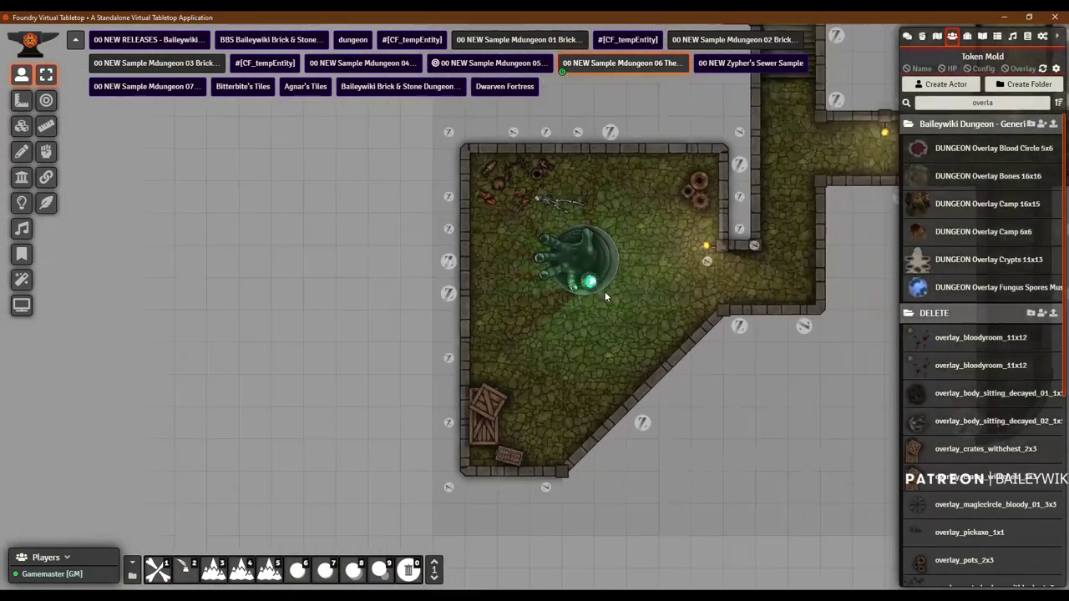
key(Right)
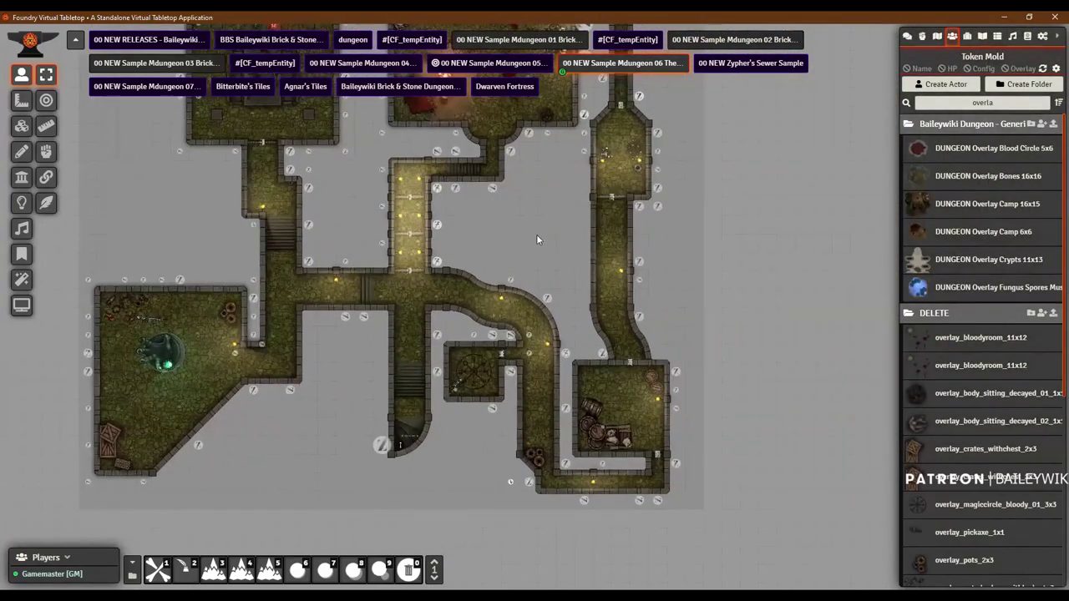
scroll(441, 465, up, 4)
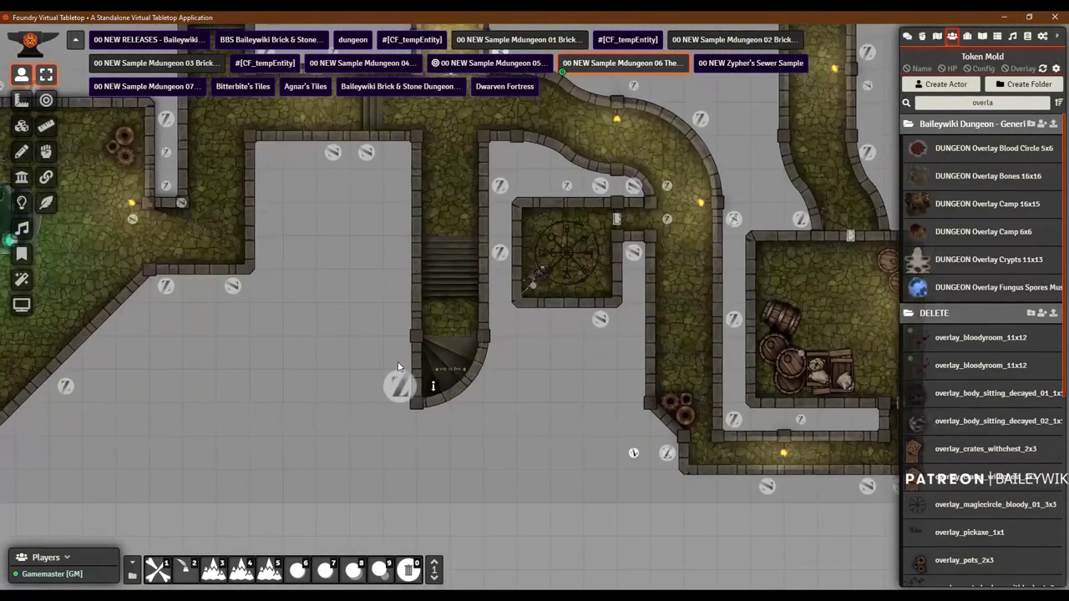
key(Up)
key(Up)
key(Up)
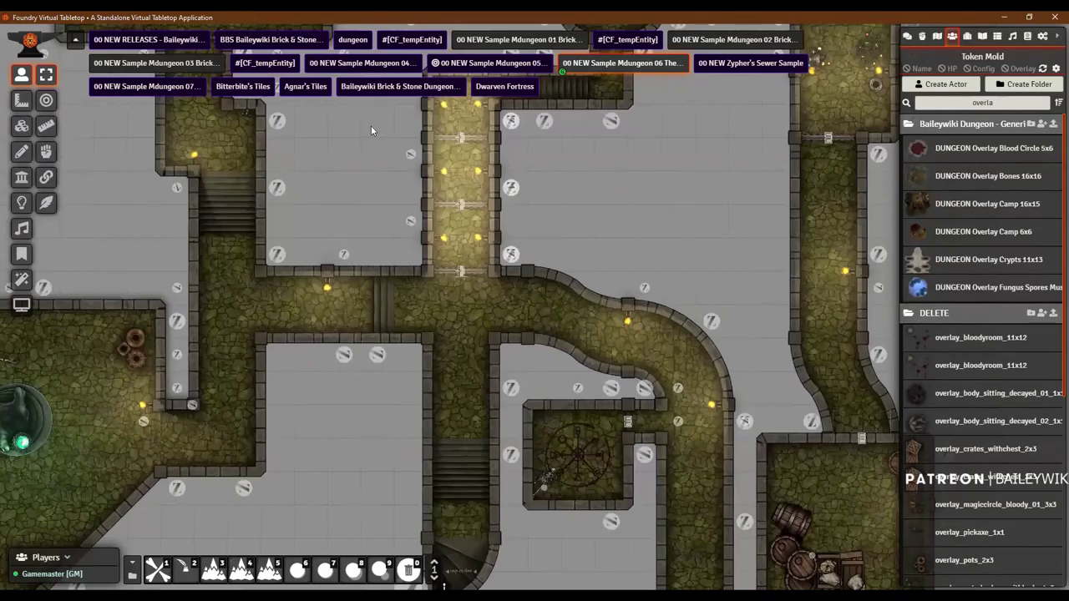
scroll(600, 283, down, 3)
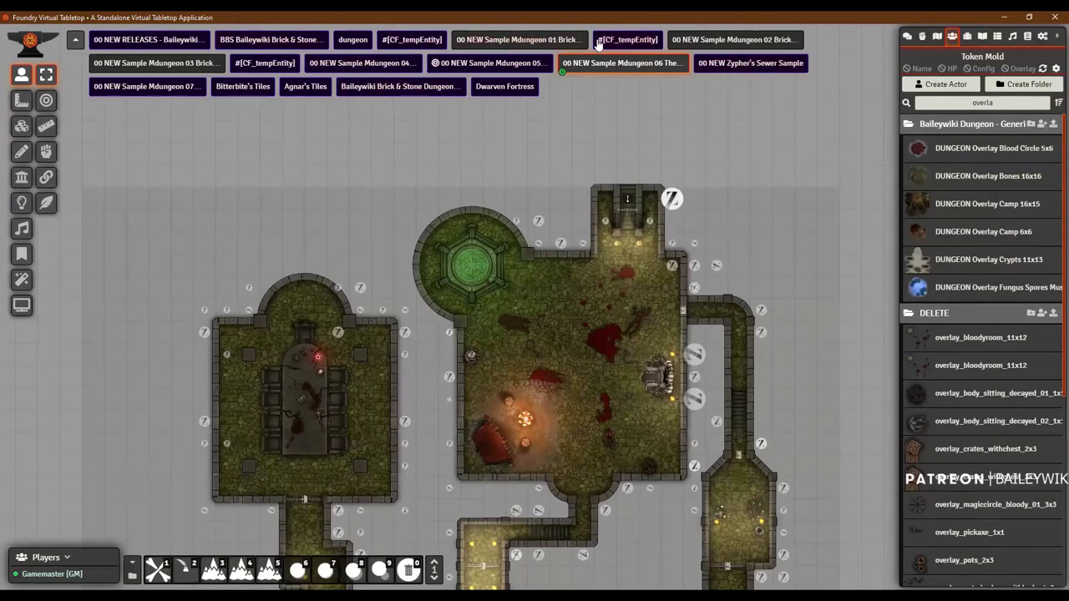
Step: Load the 00 NEW Sample Mdungeon 01 Brick and Stone scene and pan toward the lower-right rooms
click(549, 40)
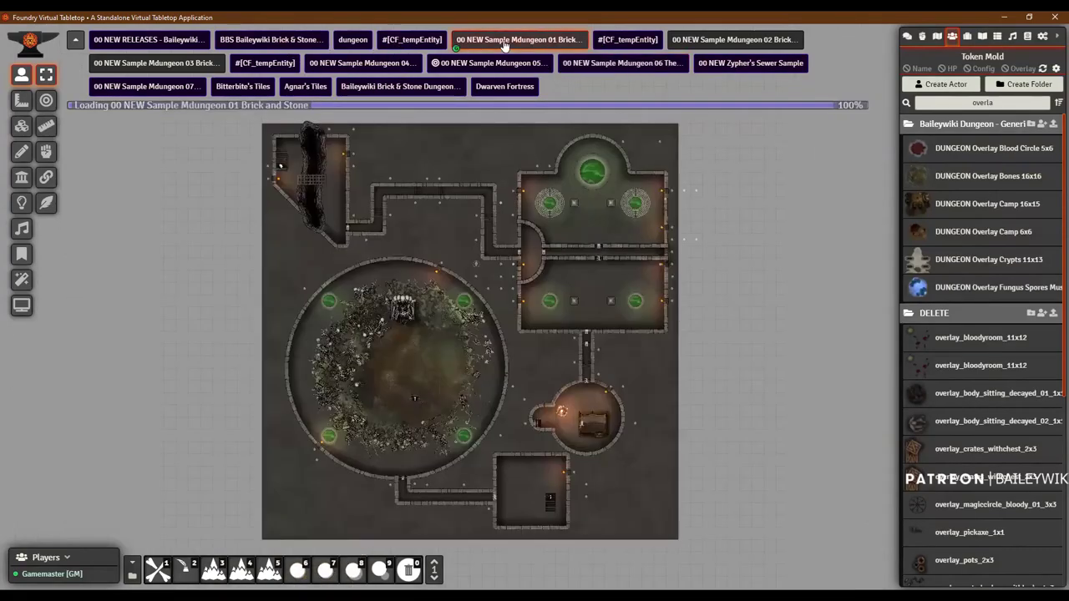
scroll(338, 191, up, 2)
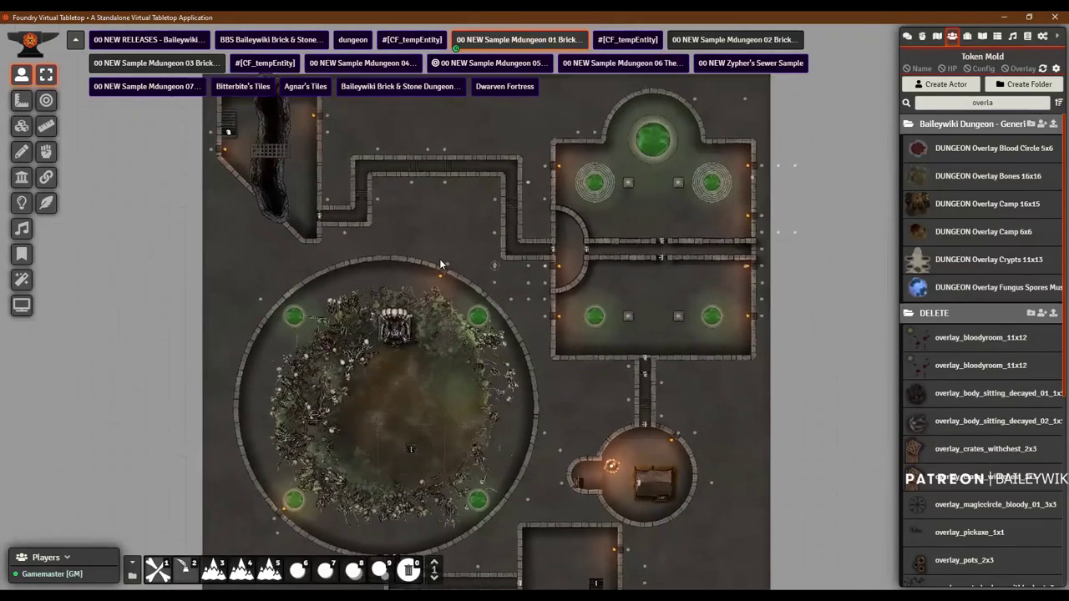
scroll(439, 259, up, 3)
key(Right)
key(Down)
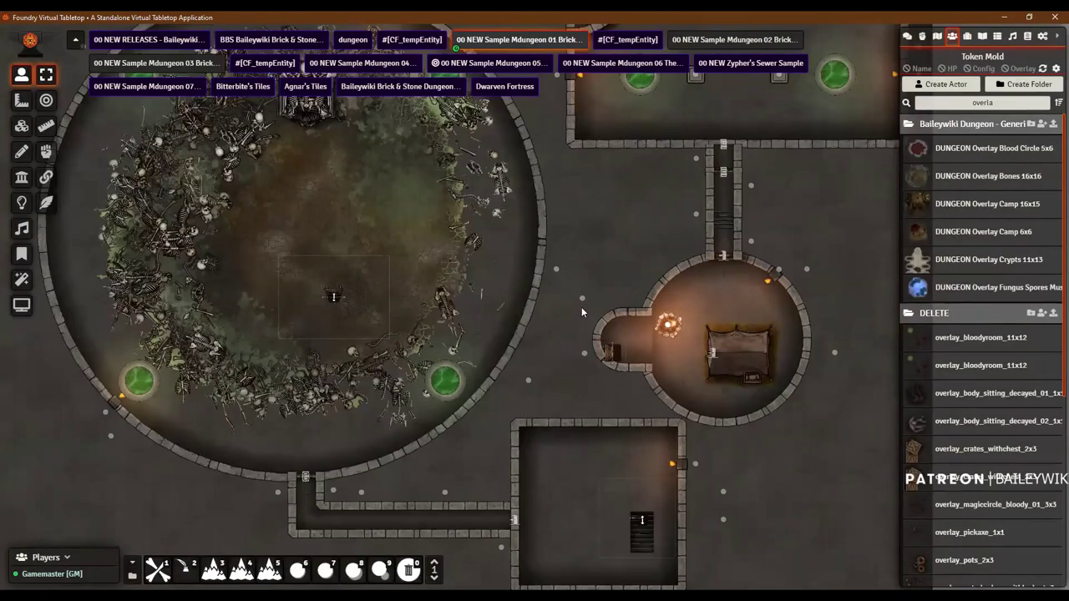
scroll(616, 192, down, 1)
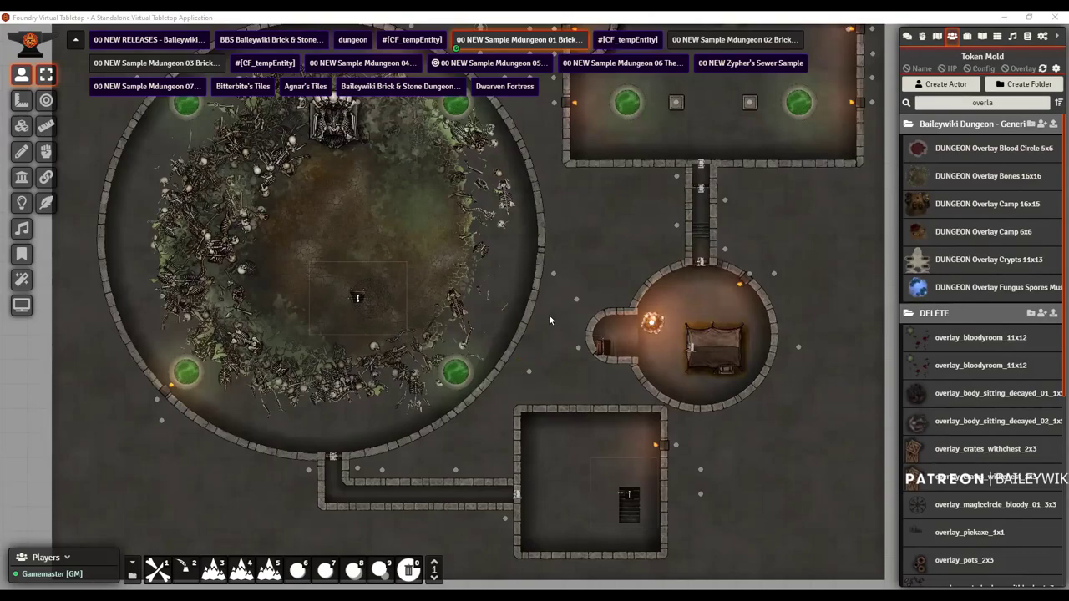
Step: Zoom and pan over to the skeleton throne circle
scroll(626, 242, up, 3)
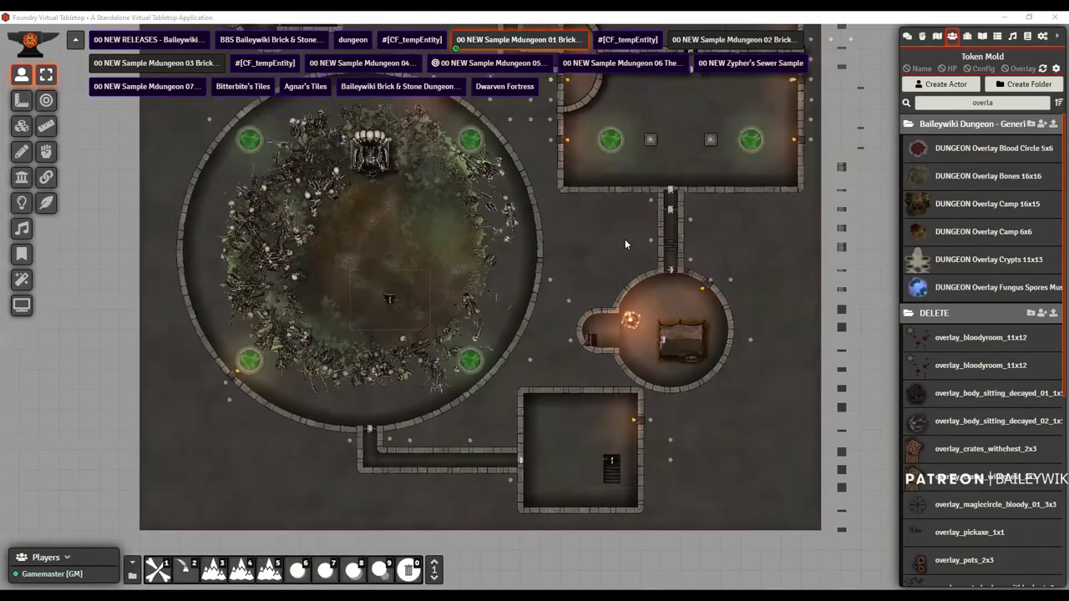
scroll(589, 423, down, 3)
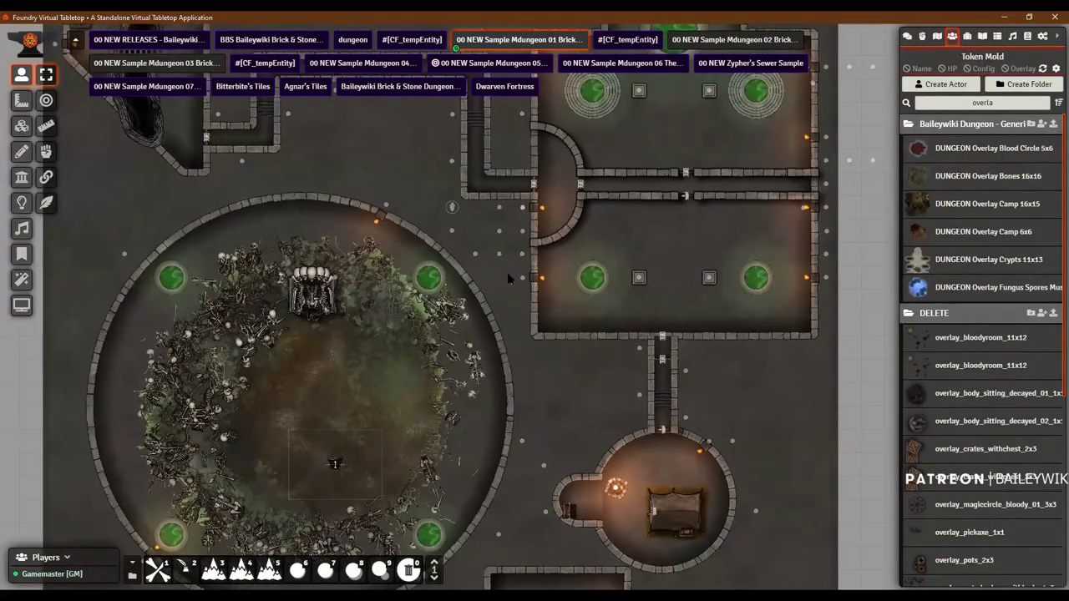
scroll(486, 403, up, 5)
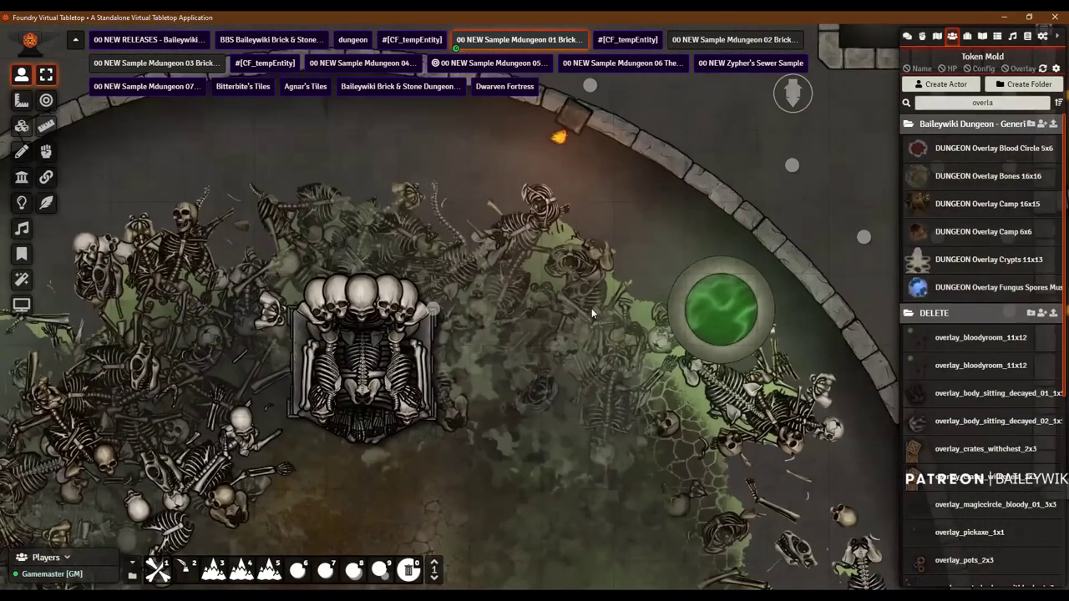
key(Left)
key(Down)
key(Left)
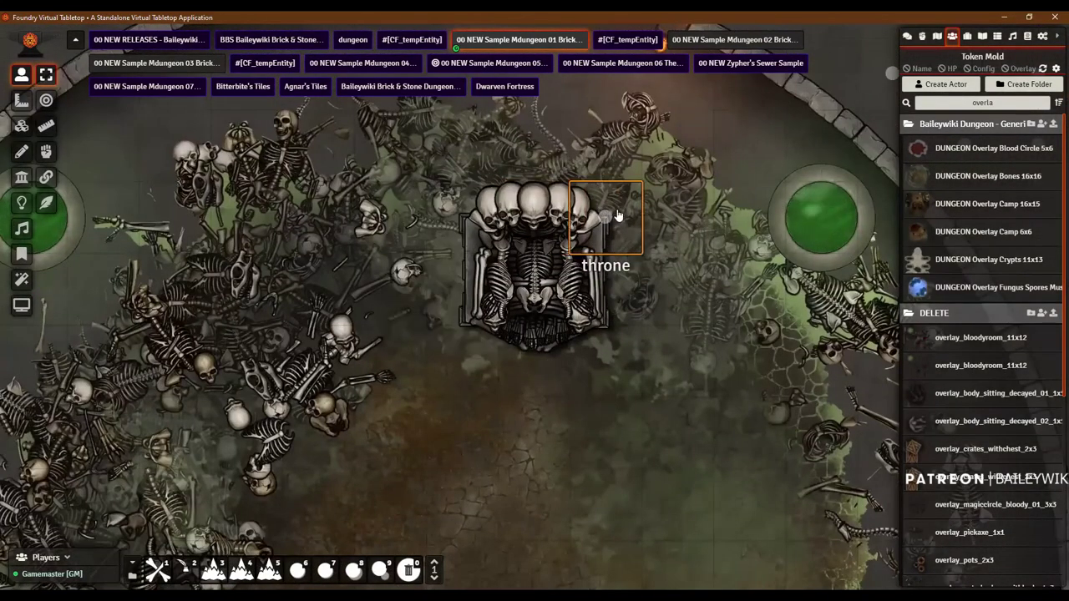
scroll(617, 215, down, 5)
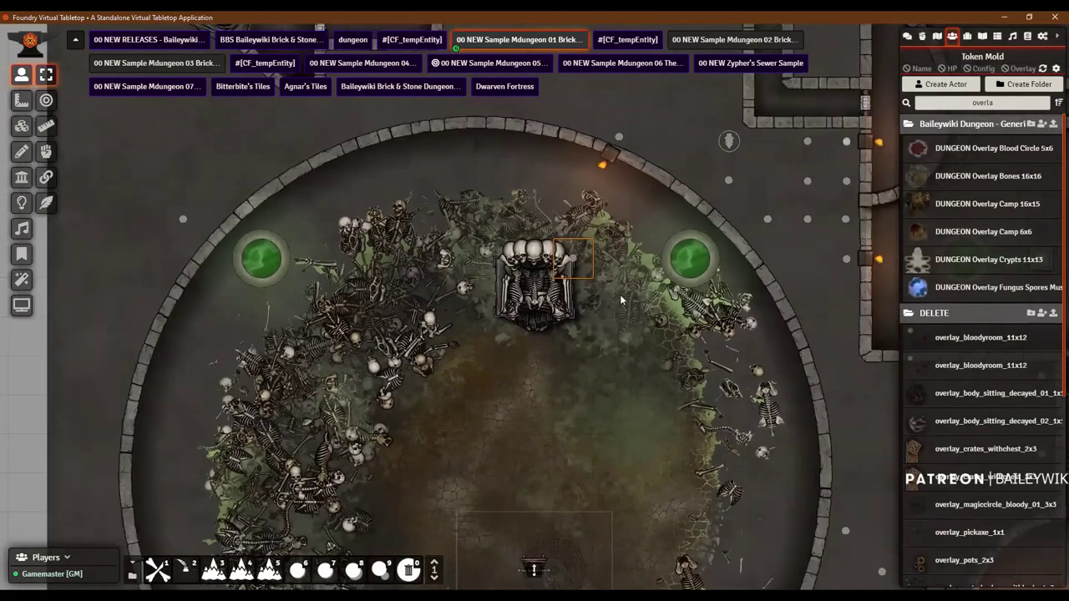
scroll(619, 298, down, 2)
scroll(578, 329, down, 2)
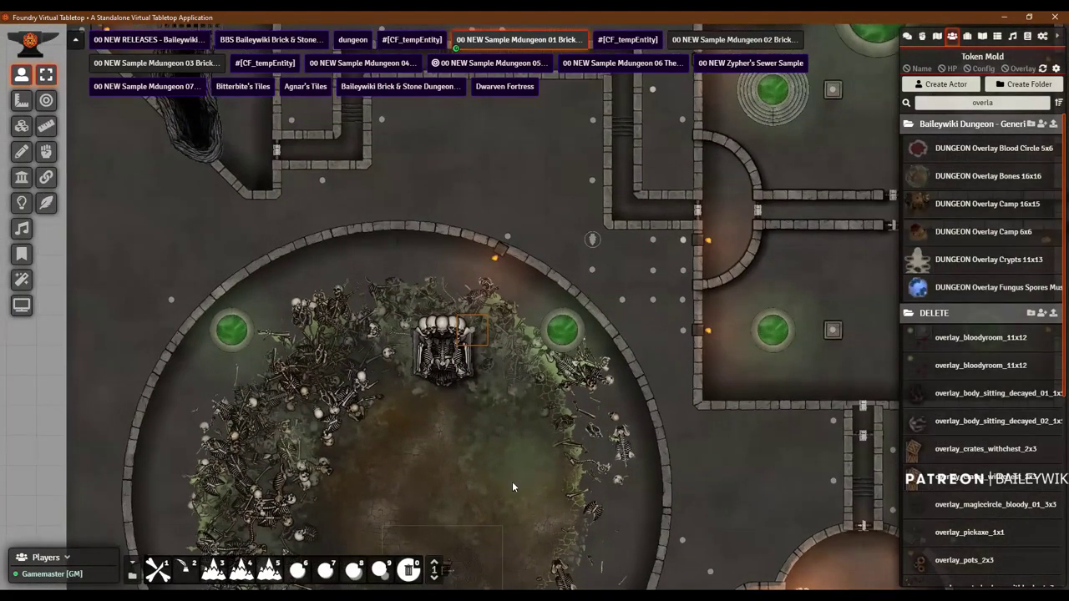
scroll(625, 345, down, 1)
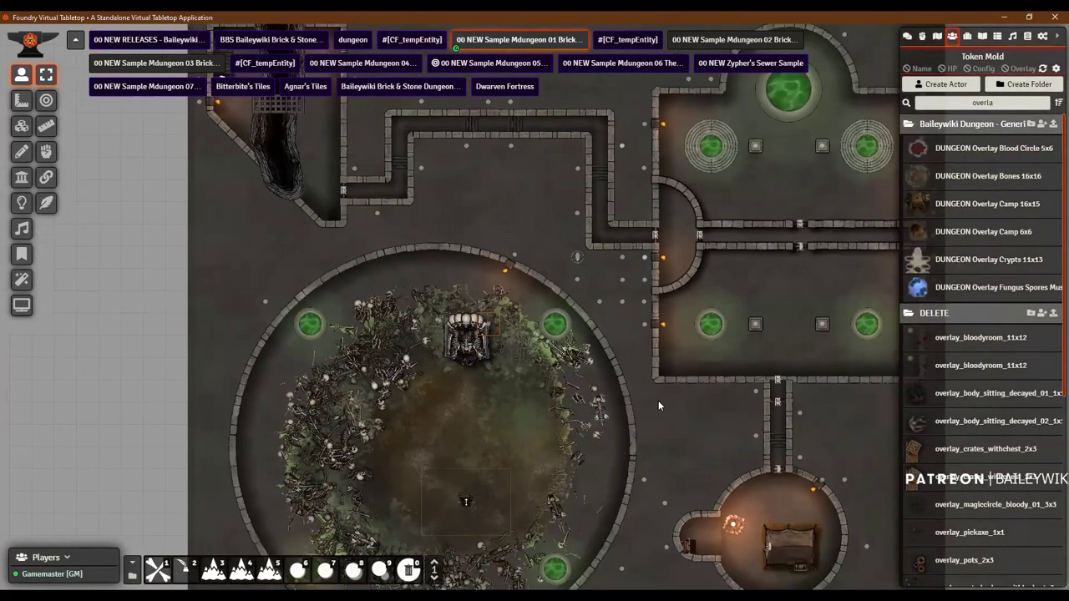
drag(658, 400, 588, 440)
mouse_move(424, 258)
mouse_down()
mouse_move(479, 312)
mouse_move(372, 250)
mouse_move(372, 185)
mouse_up()
Step: Inspect the bone room, the pillared crypt rooms and the lower round room
scroll(579, 223, up, 2)
scroll(582, 226, up, 2)
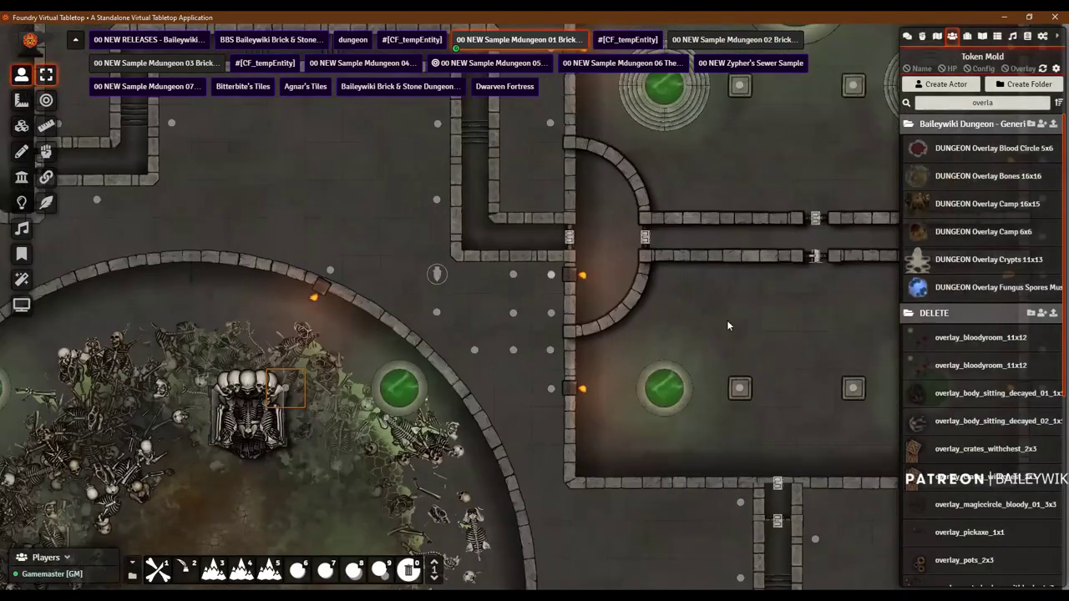
scroll(566, 310, up, 3)
scroll(565, 310, down, 4)
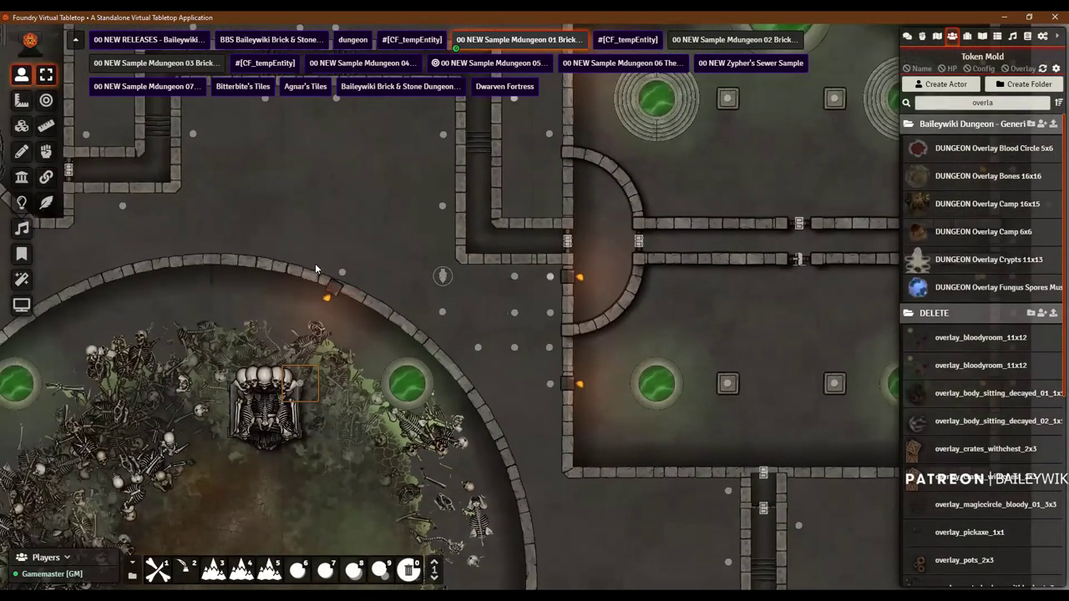
scroll(315, 263, down, 3)
scroll(313, 350, down, 4)
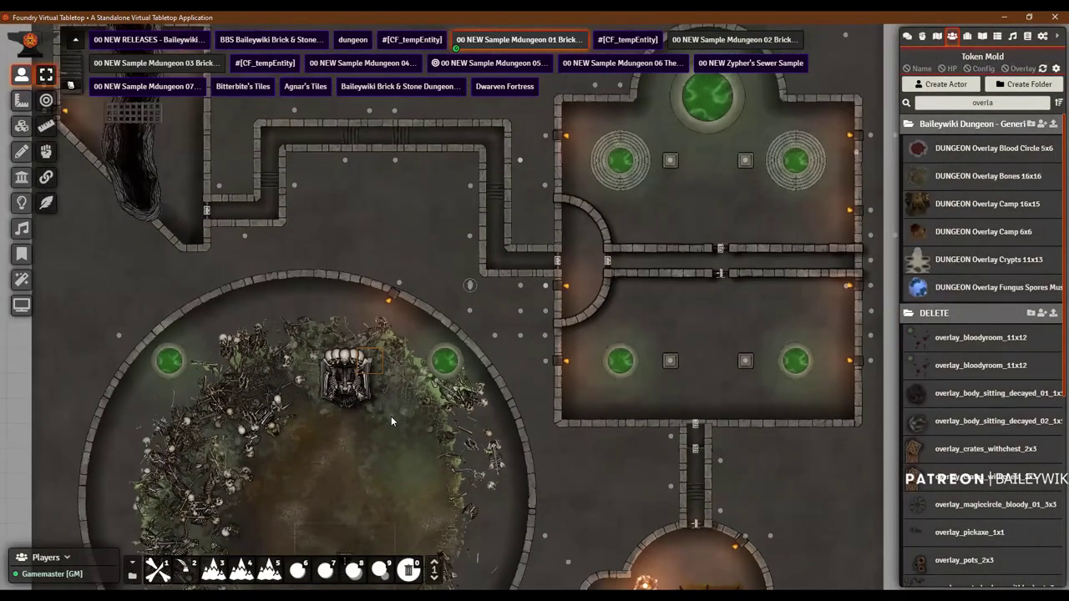
drag(391, 415, 405, 383)
scroll(506, 353, down, 3)
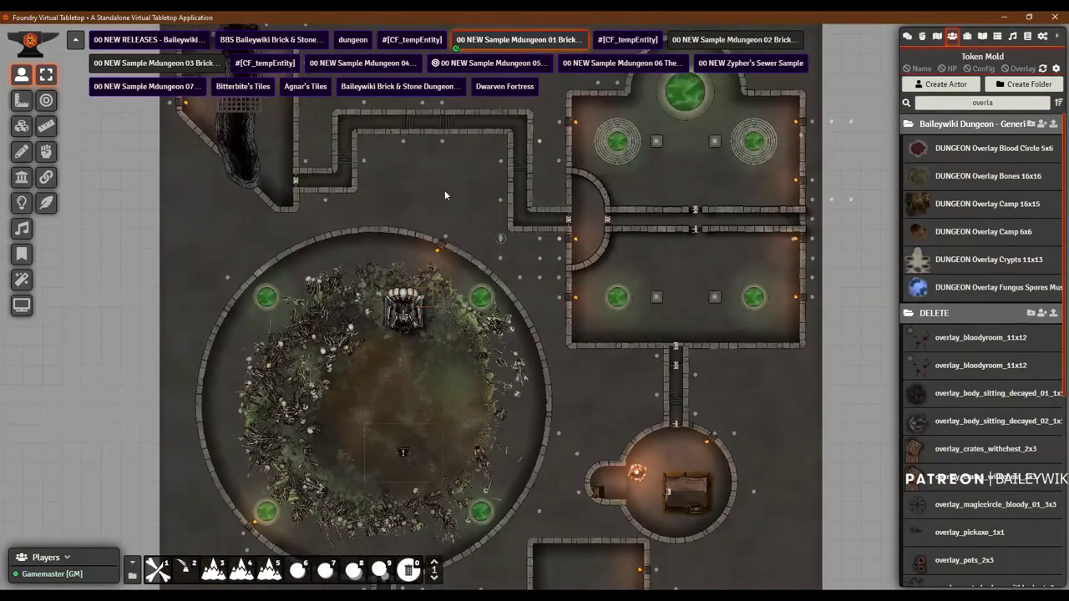
drag(444, 189, 421, 300)
scroll(576, 360, up, 4)
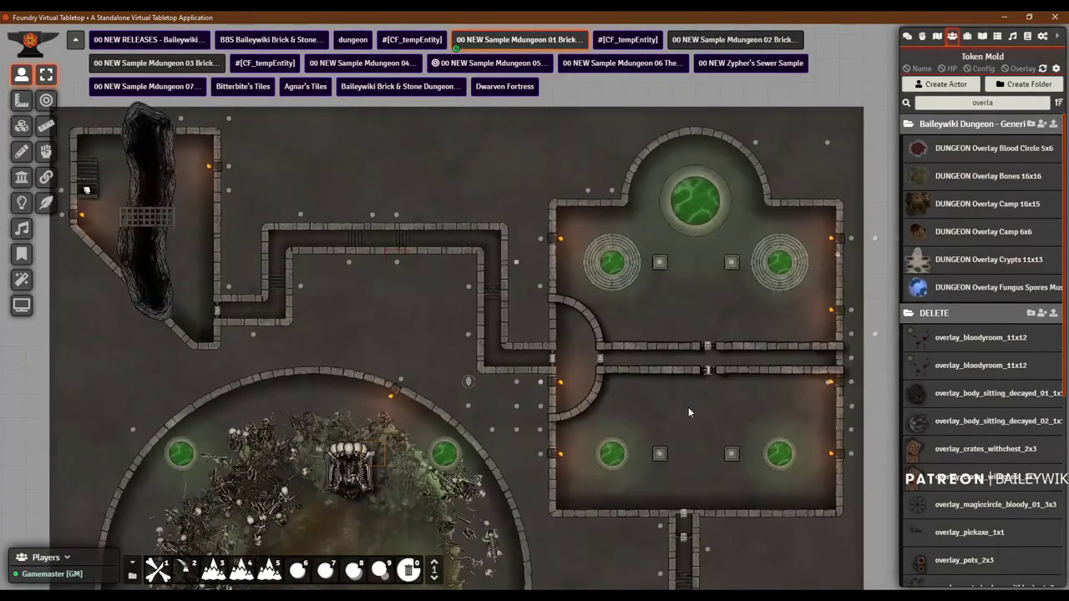
drag(688, 412, 723, 281)
drag(450, 490, 490, 465)
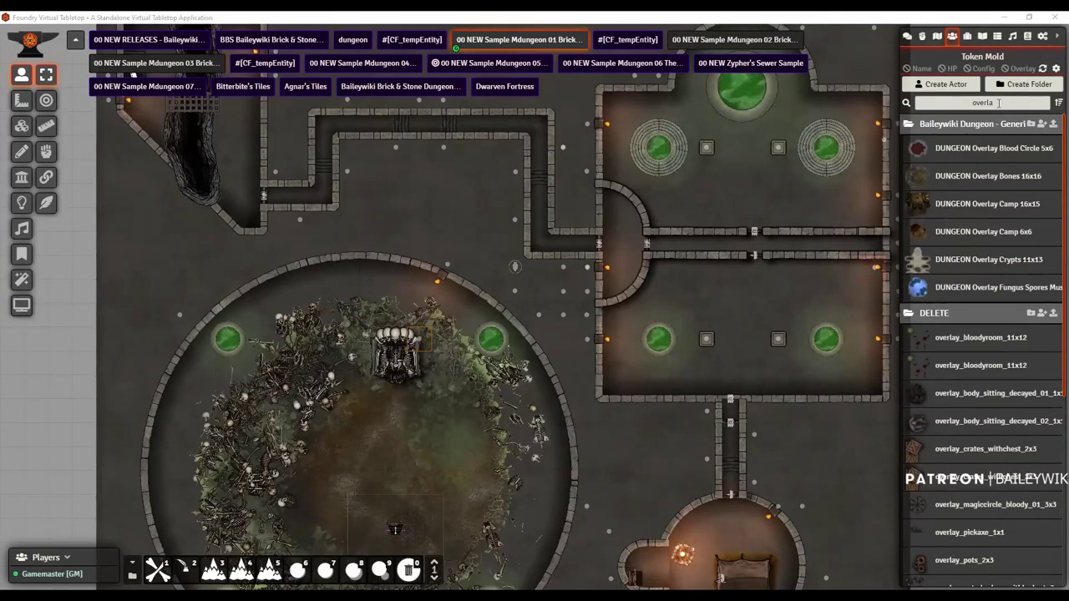
Step: Clear the actor search filter and review the Baileywiki Dungeon folder's settings without changes
double_click(956, 99)
key(BackSpace)
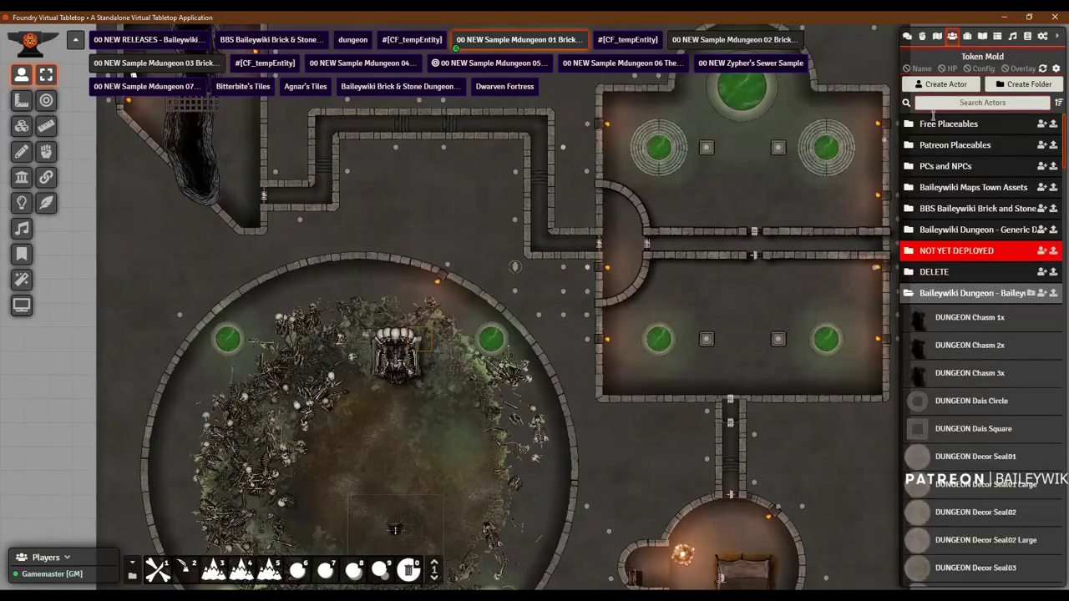
click(993, 294)
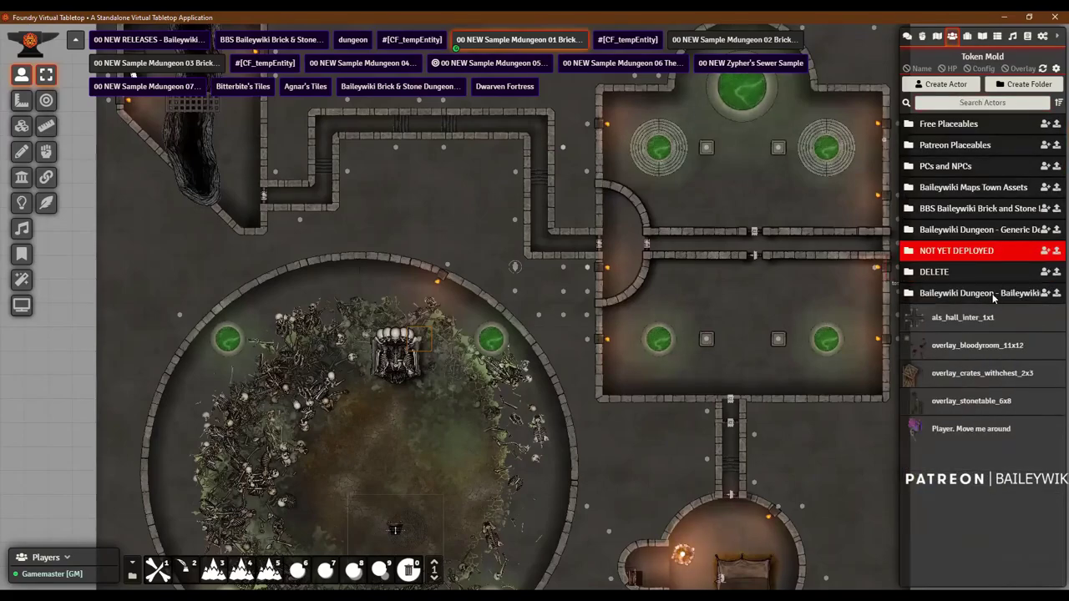
right_click(977, 299)
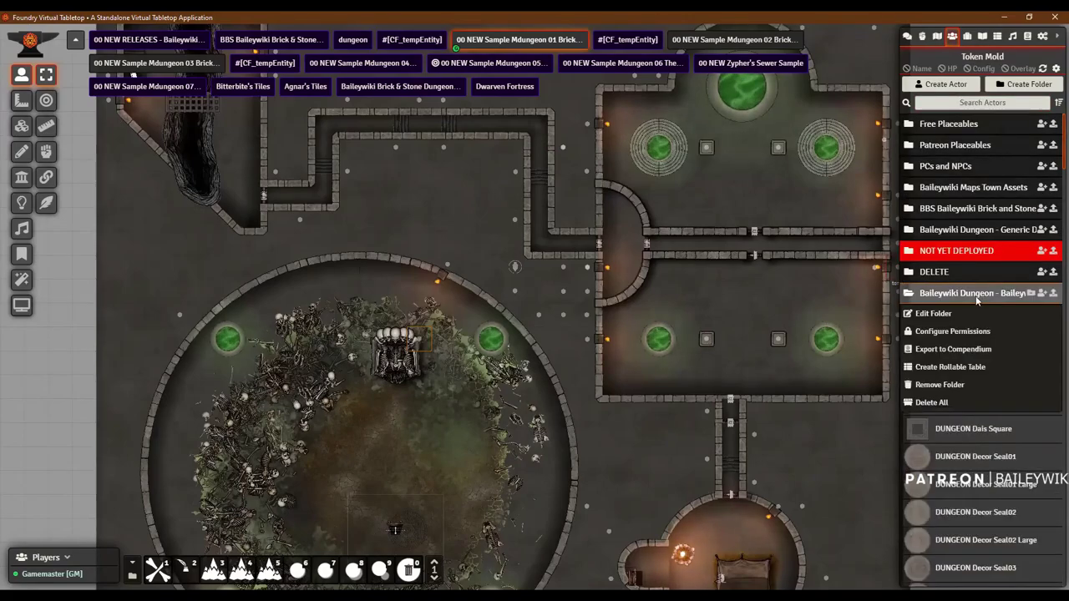
click(933, 315)
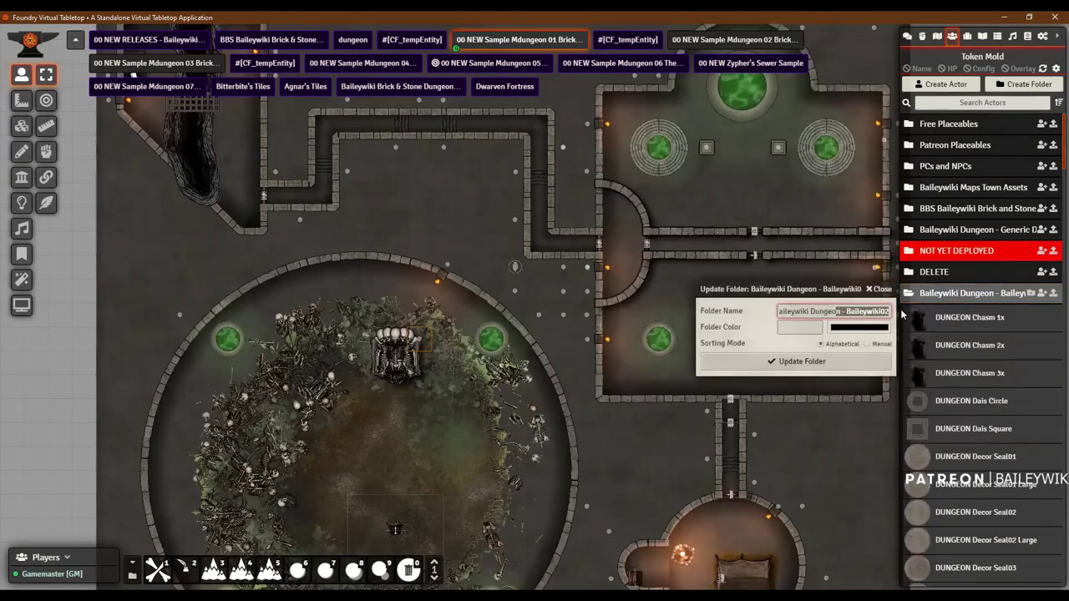
click(880, 289)
click(972, 297)
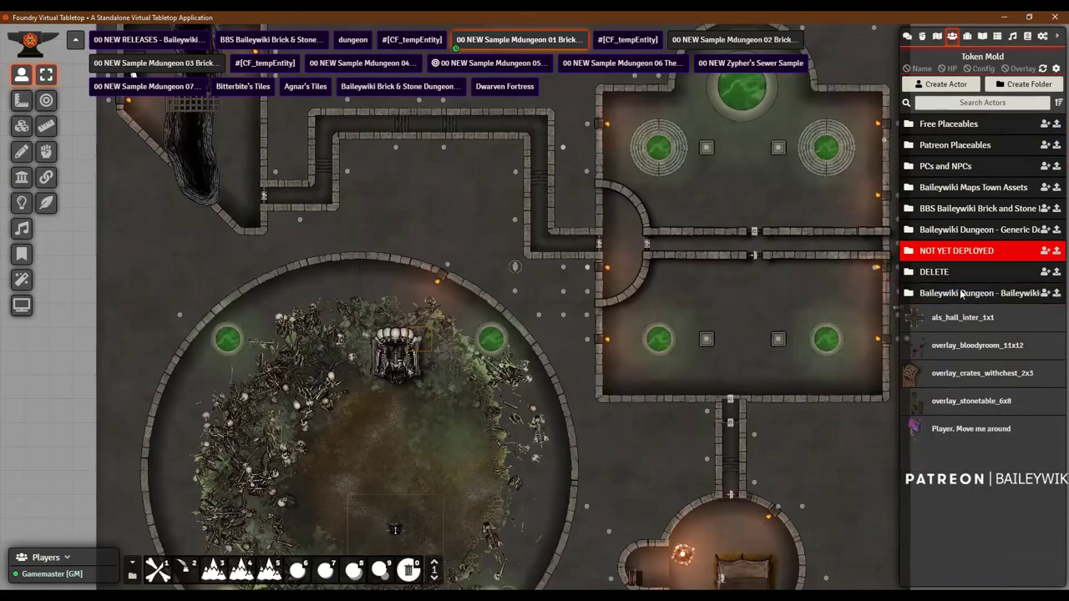
Step: Delete the Baileywiki Dungeon folder with all its actors and confirm
right_click(954, 296)
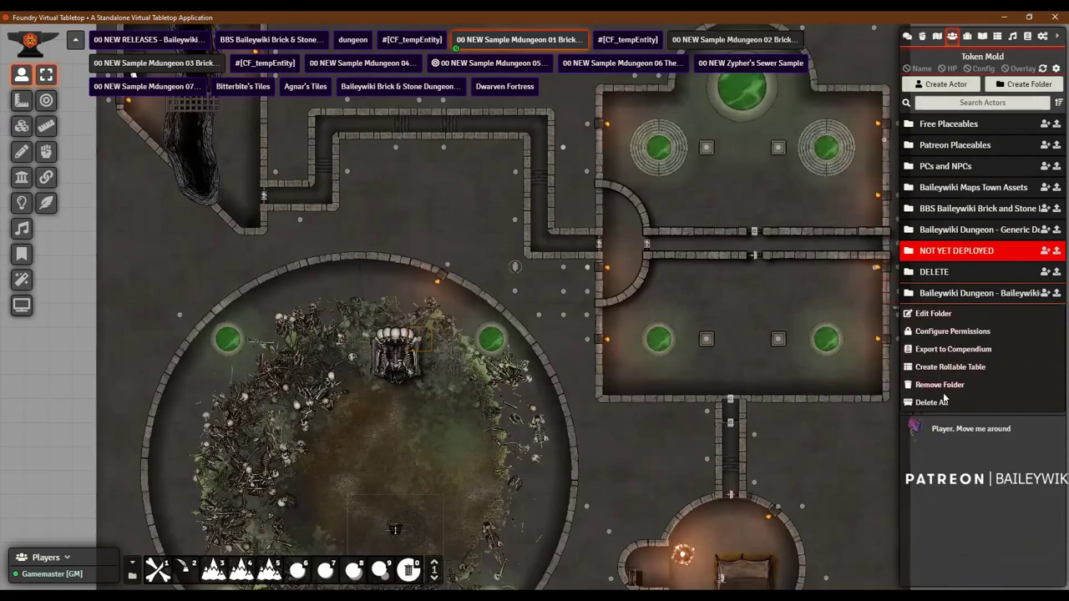
click(932, 403)
click(730, 356)
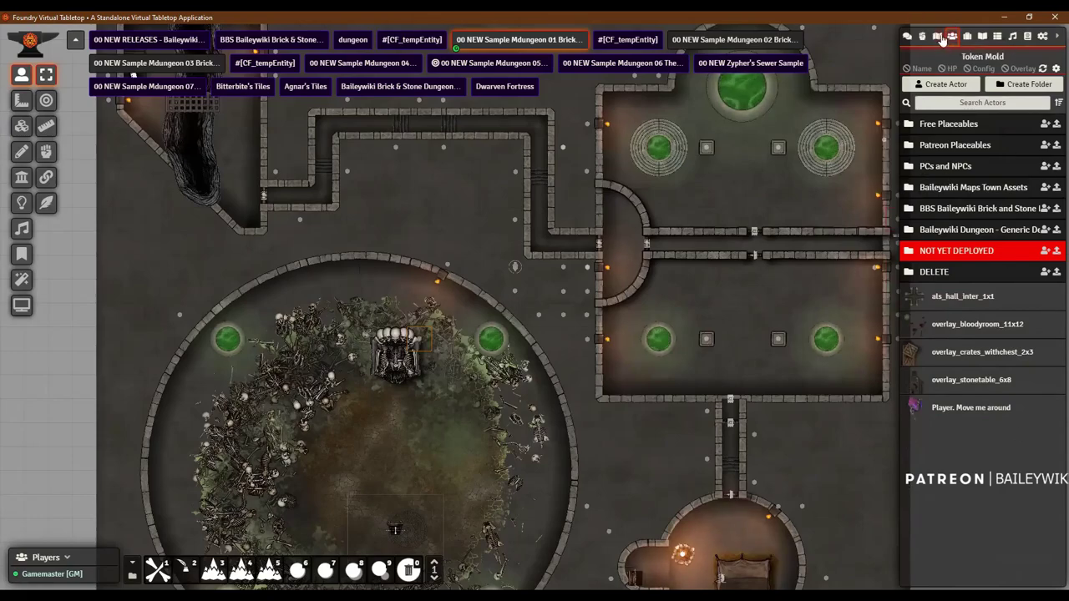
Step: Open the Baileywiki Dungeon - Baileywiki compendium from the Compendium Packs list
click(937, 38)
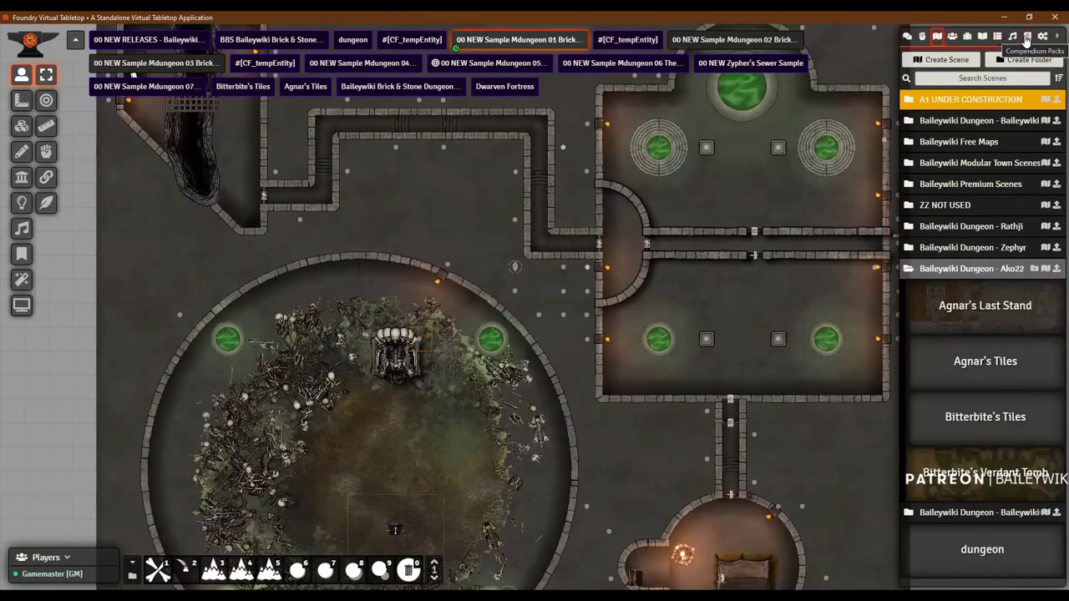
click(1027, 38)
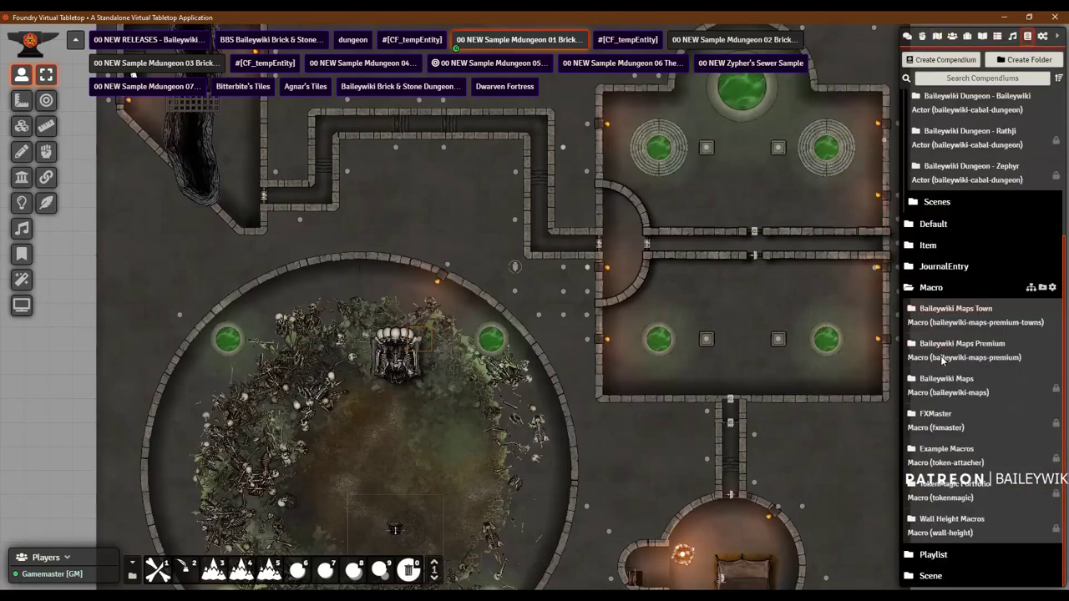
scroll(968, 367, up, 5)
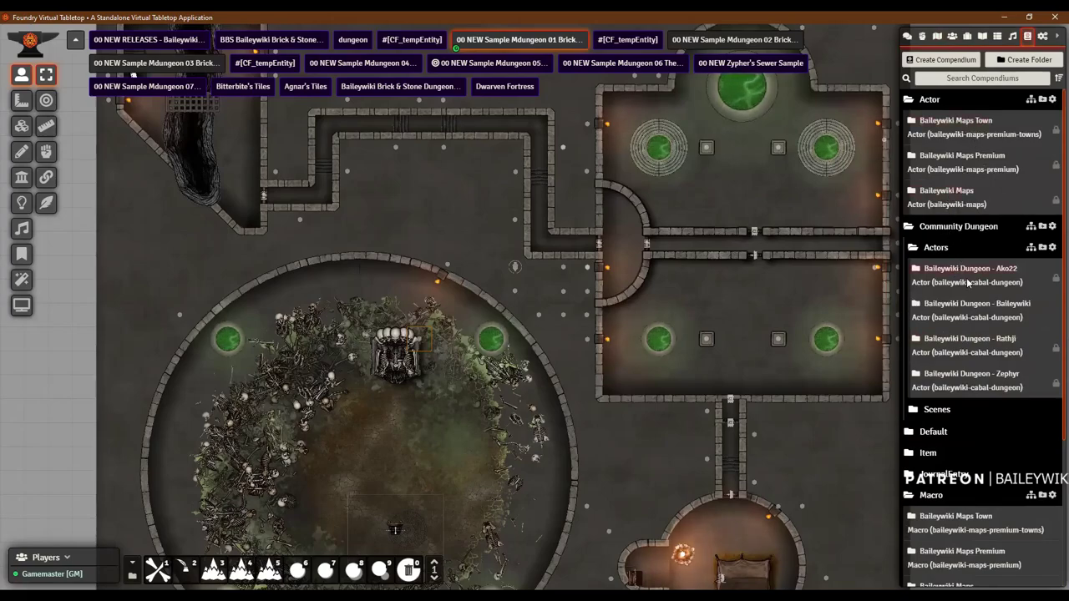
click(981, 304)
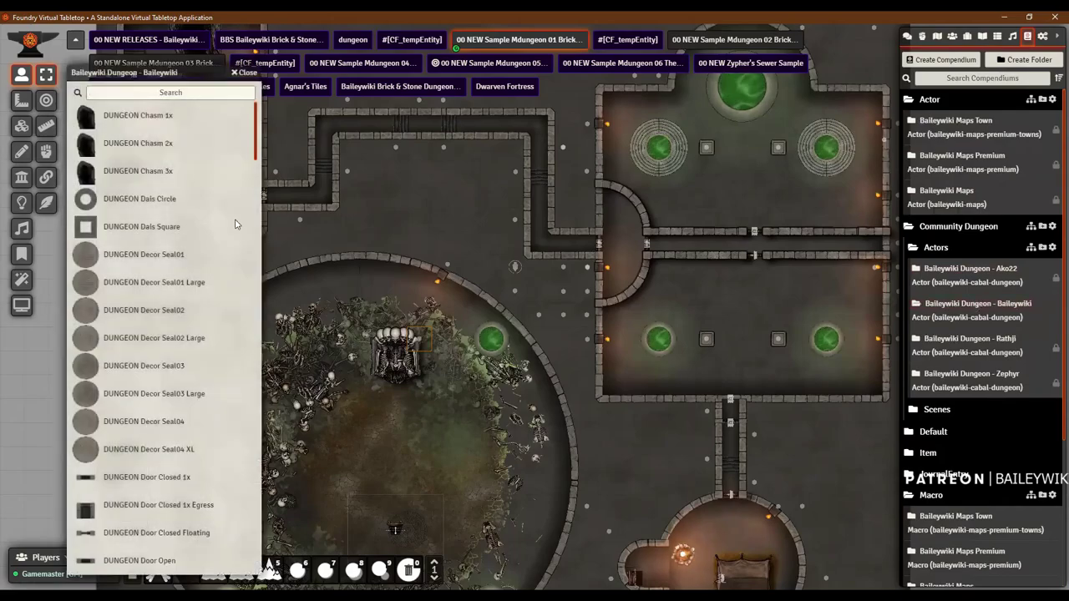
scroll(137, 334, down, 5)
scroll(142, 338, down, 4)
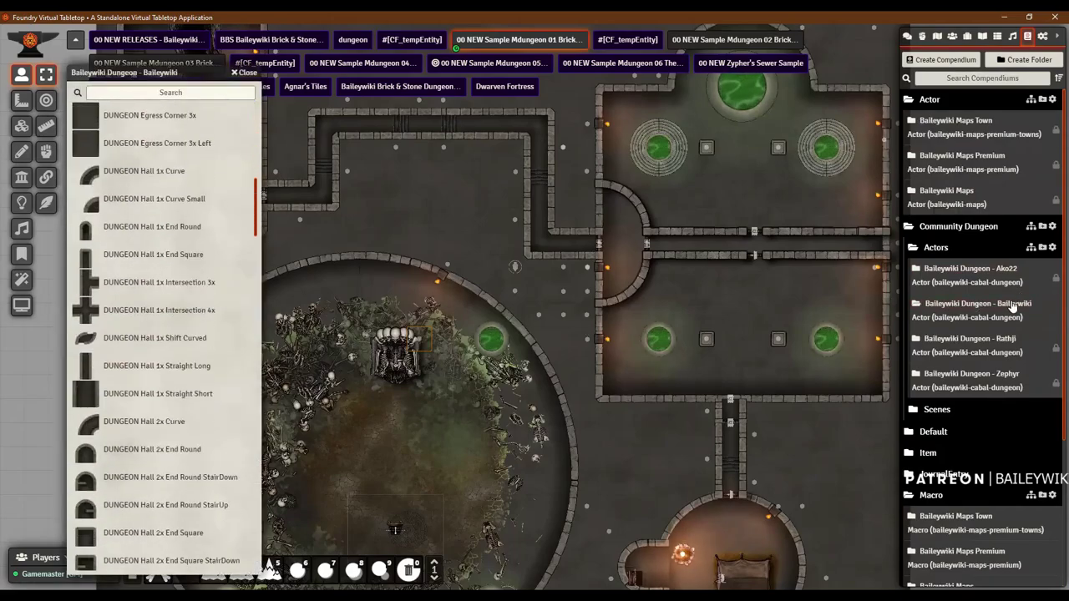
right_click(994, 307)
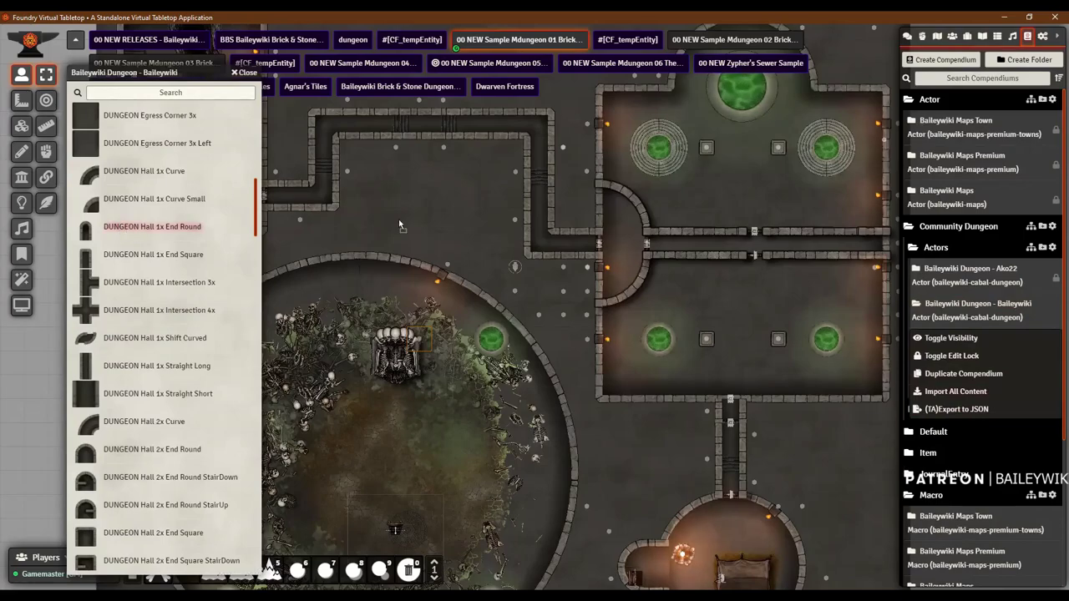
Step: Drag Hall 1x End Round onto the map, delete the placed copy, and return to Actors
drag(398, 219, 398, 219)
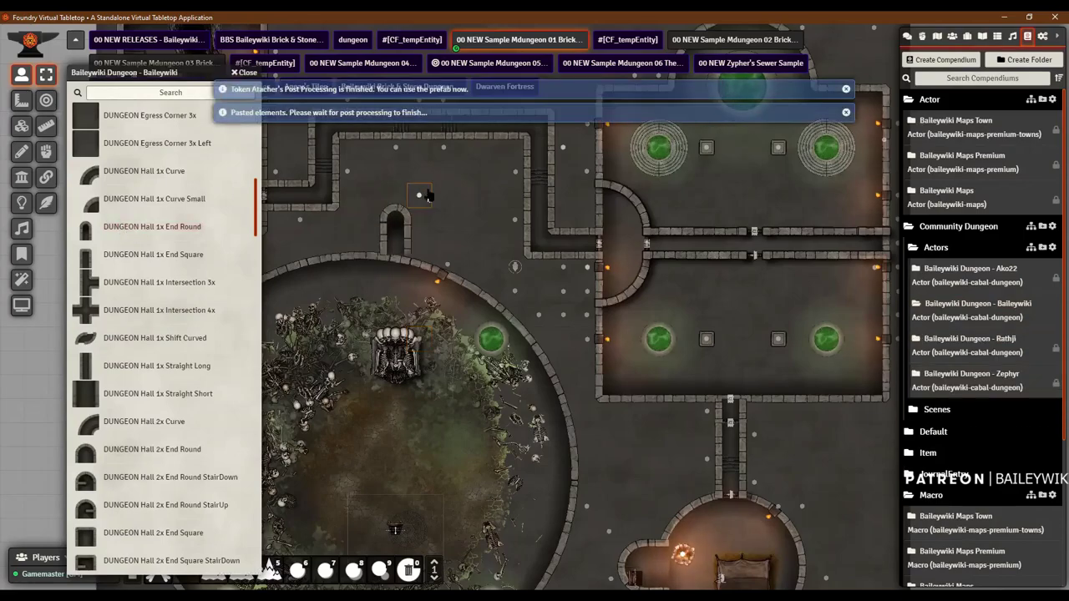
key(Delete)
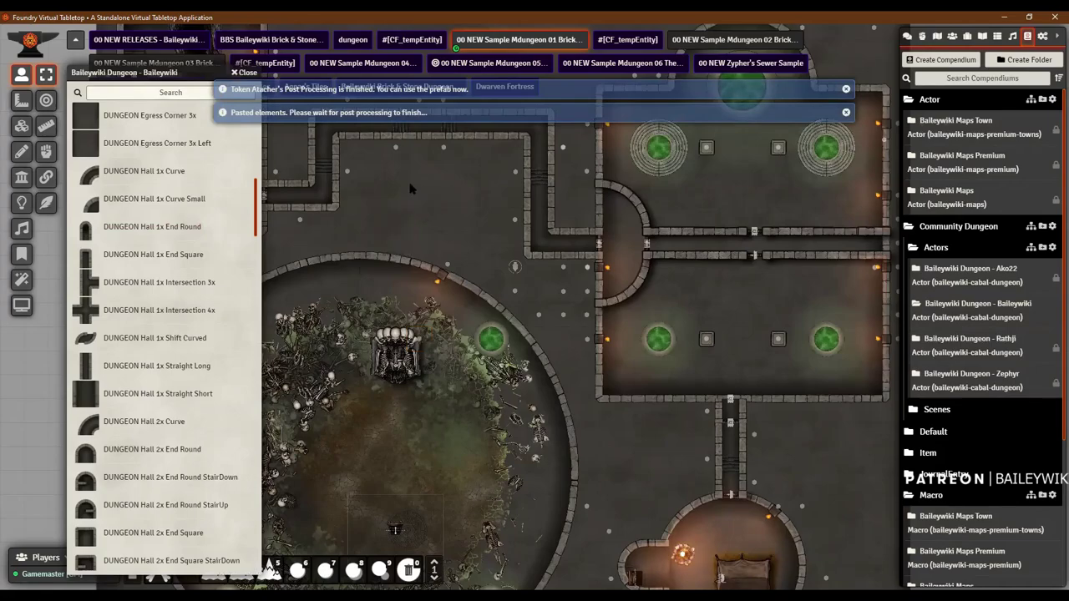
click(952, 37)
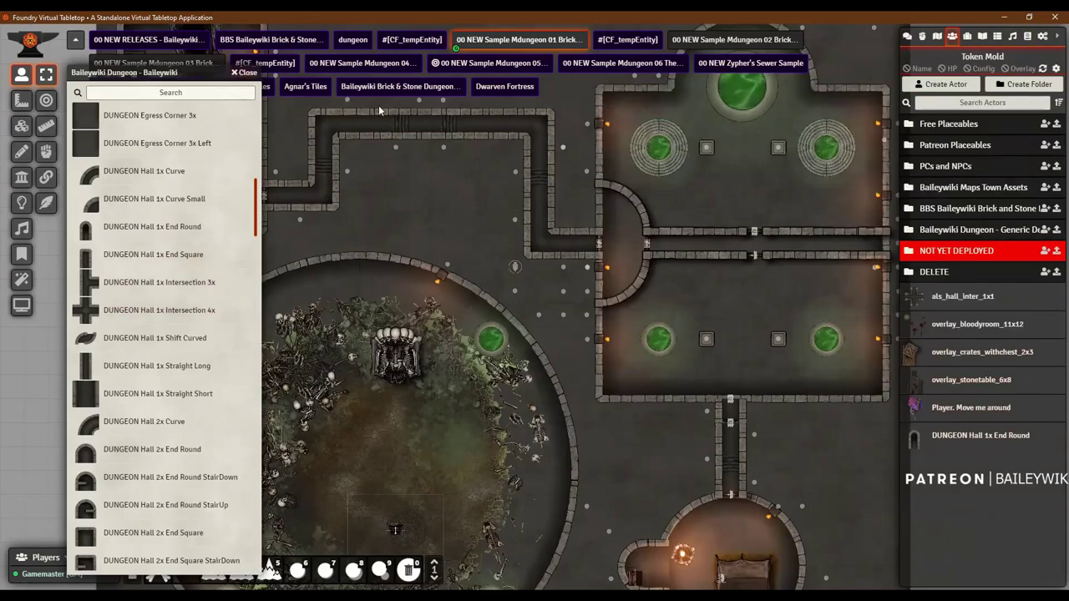
Step: Close the Baileywiki Dungeon compendium window and zoom the dungeon map in and out
click(244, 73)
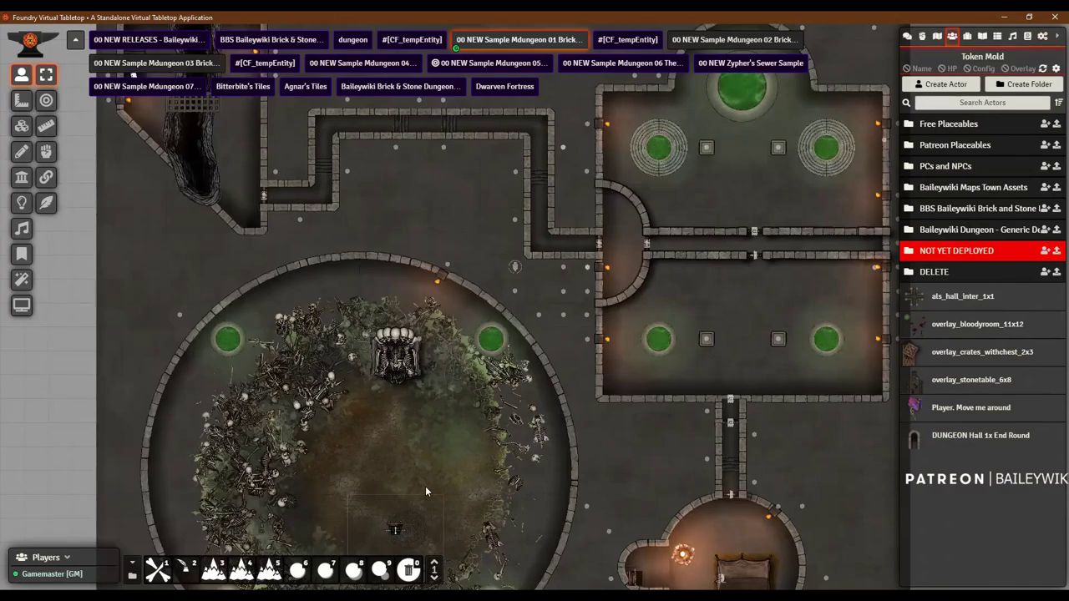
scroll(664, 251, up, 2)
scroll(663, 253, down, 2)
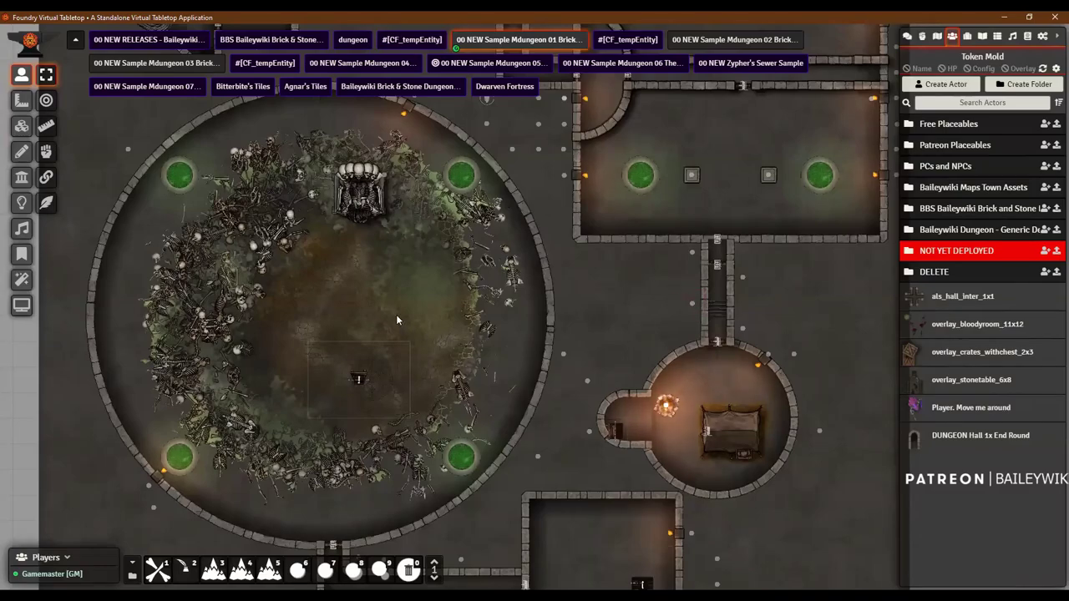
Step: Load the 00 NEW RELEASES scene and pan toward the stone crypt
click(147, 39)
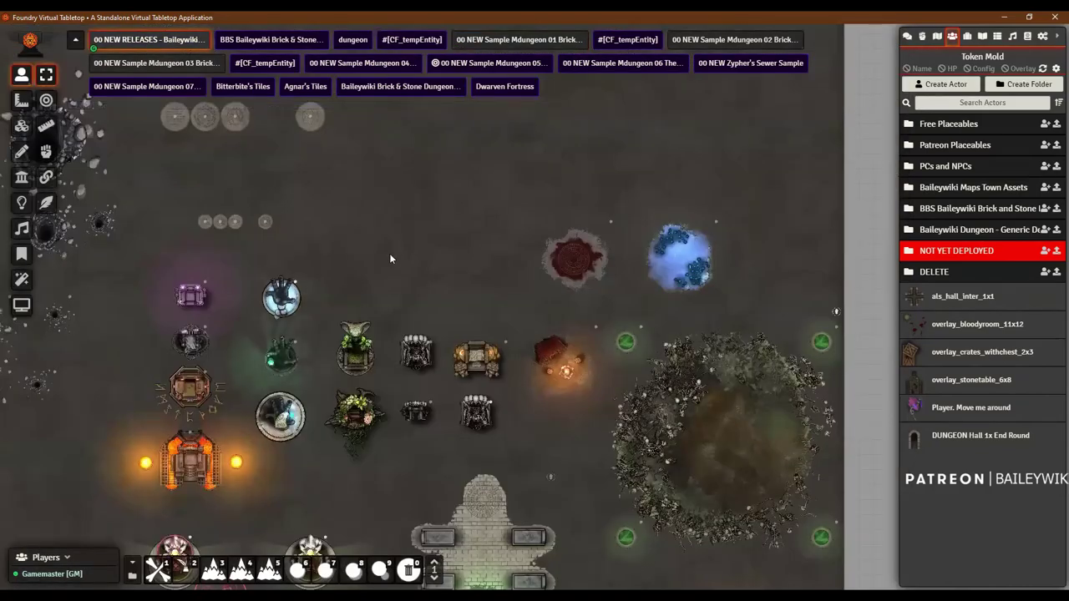
scroll(559, 227, up, 7)
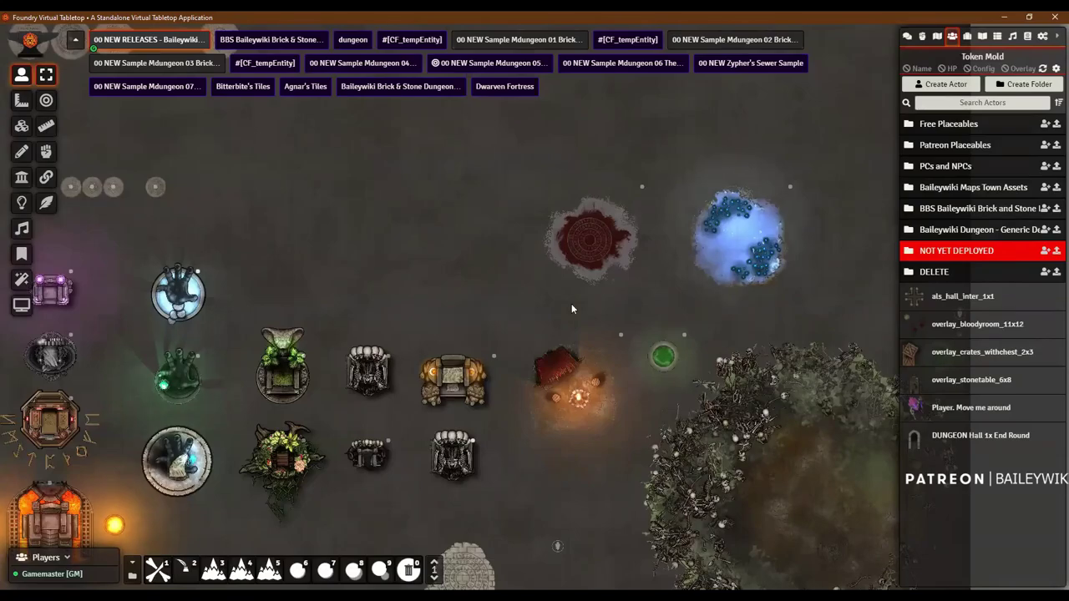
mouse_move(591, 545)
mouse_down()
mouse_move(674, 598)
mouse_move(591, 439)
mouse_up()
key(Right)
key(Down)
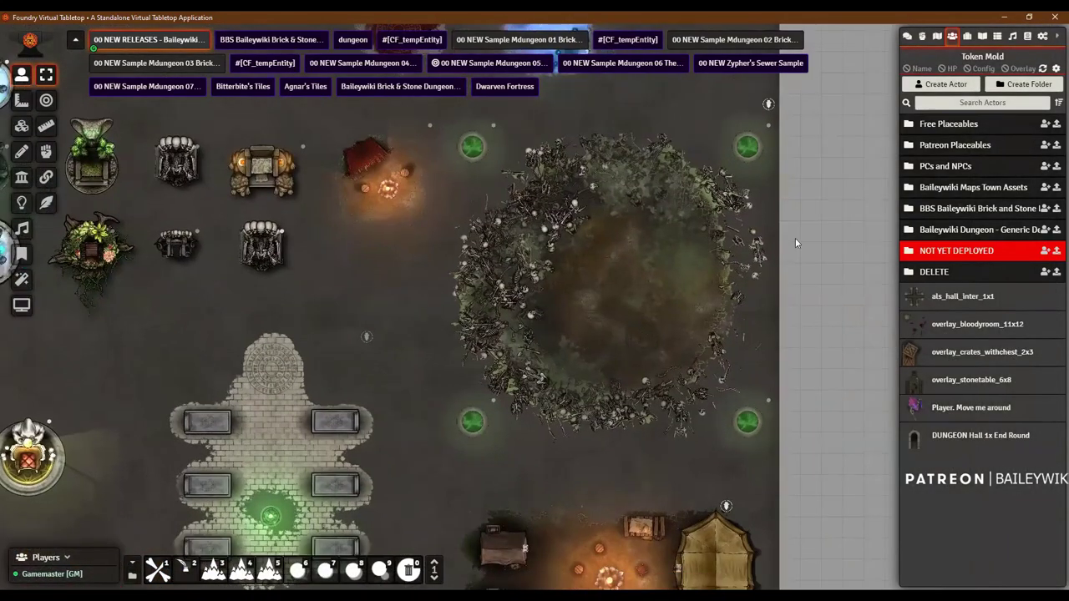
key(Left)
key(Down)
key(Left)
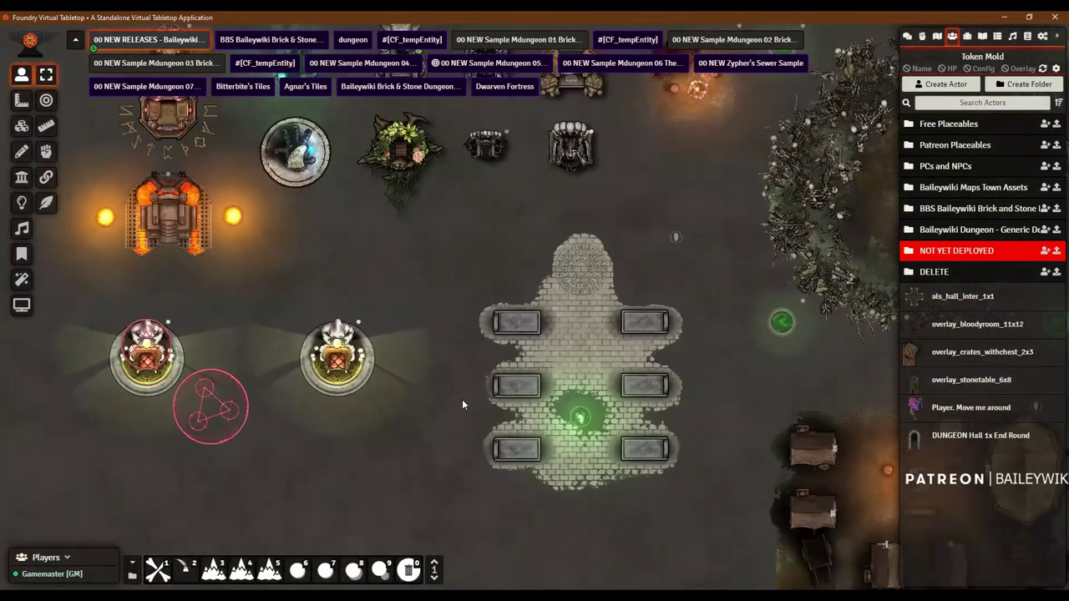
Step: Zoom and pan to reveal more showcase pieces like craters, statues and altars
scroll(461, 399, down, 4)
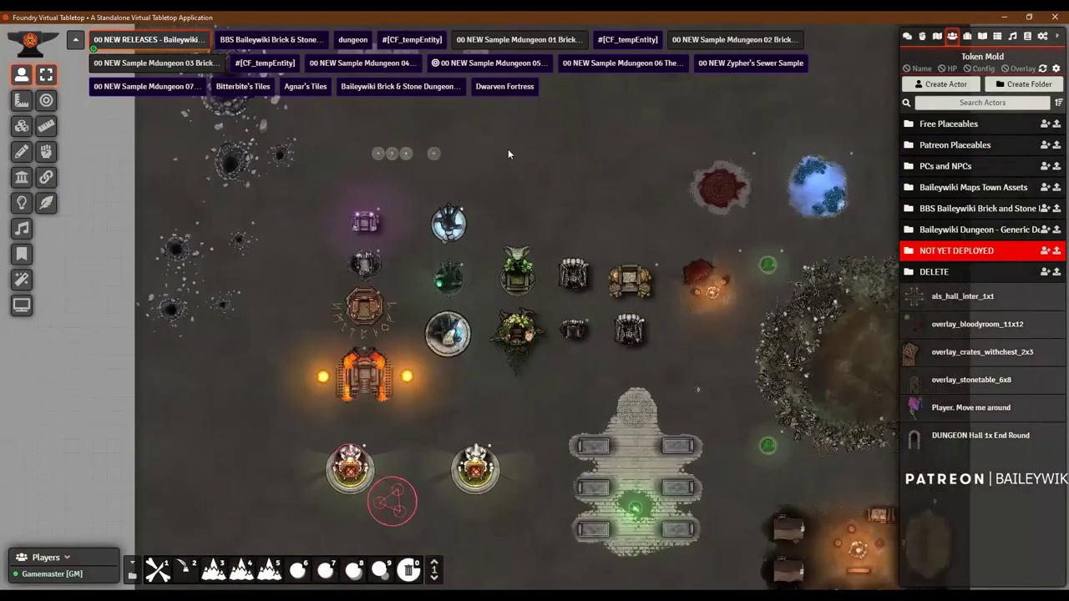
drag(507, 154, 419, 231)
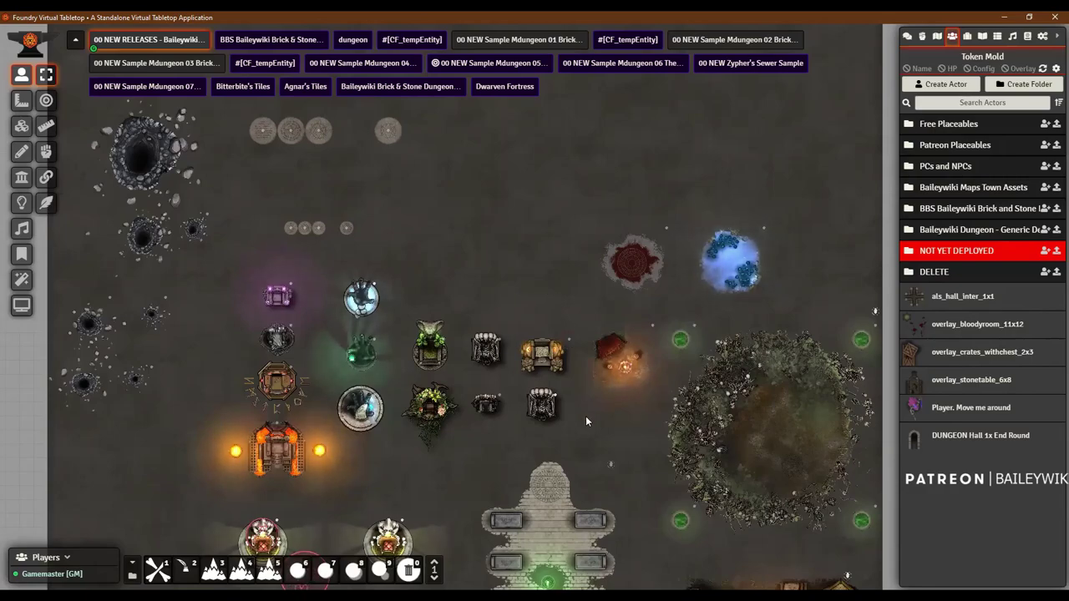
scroll(529, 234, up, 5)
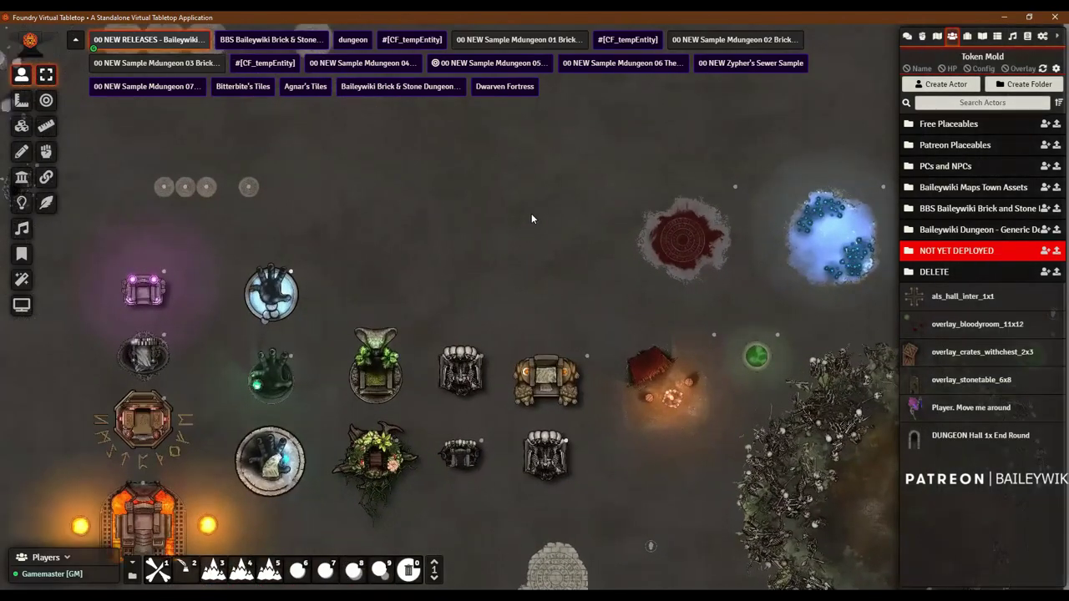
scroll(534, 242, down, 3)
scroll(542, 306, down, 2)
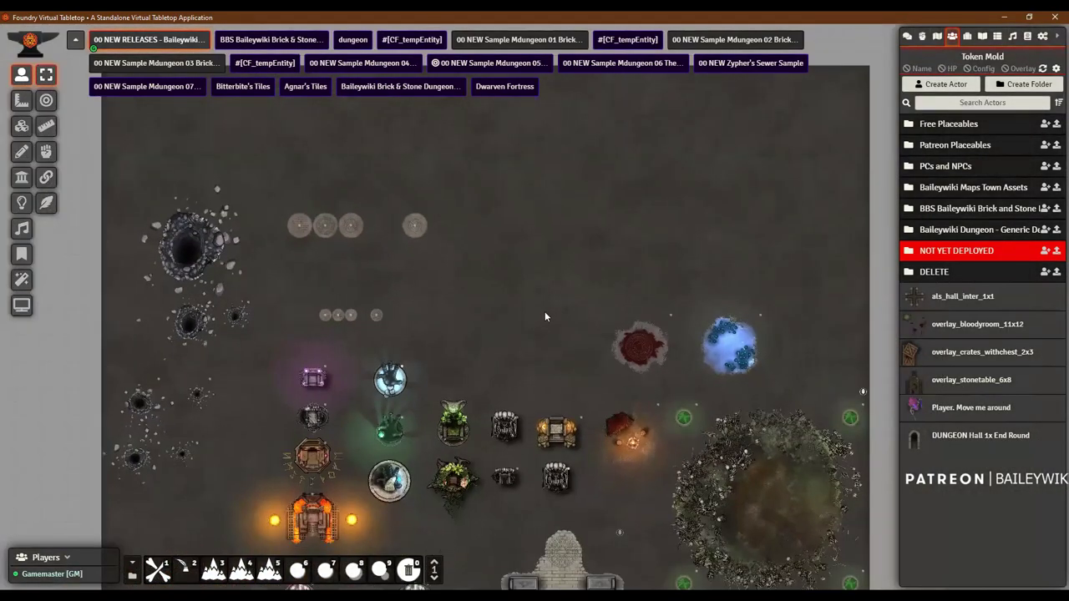
drag(538, 310, 521, 286)
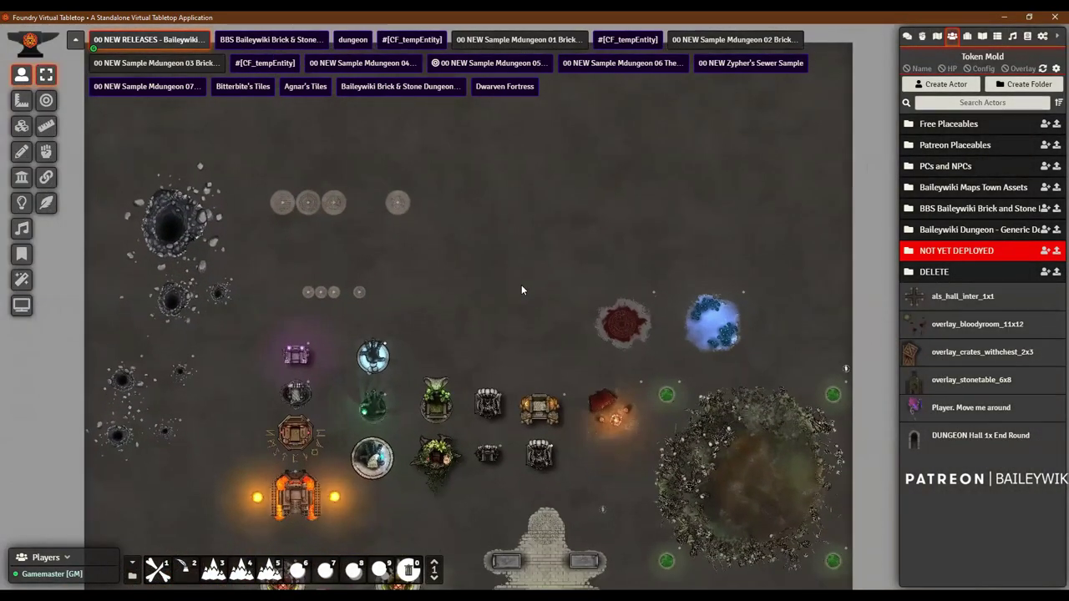